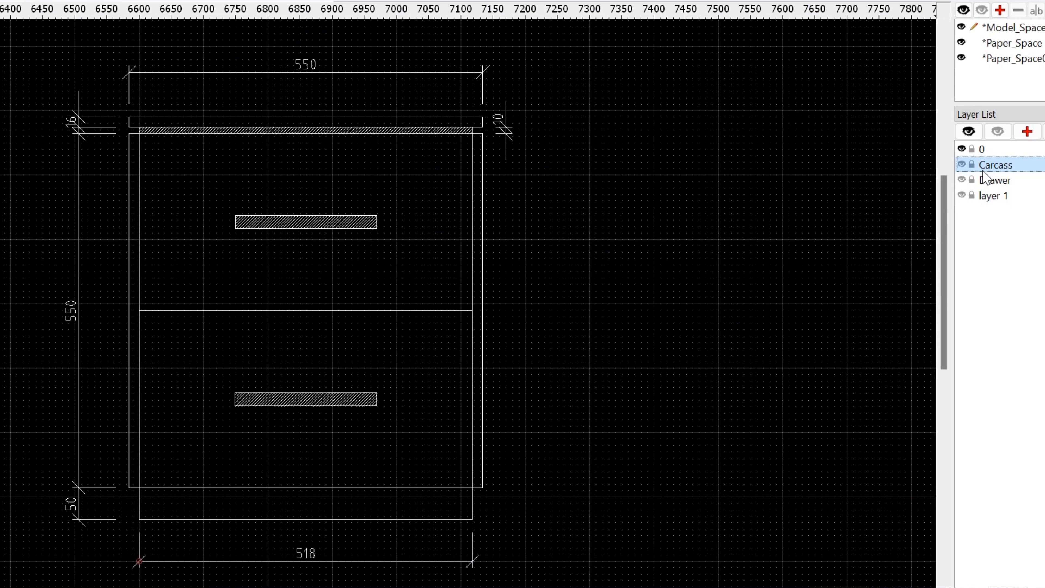
- Make the hidden Carcass and Drawer layers of the cabinet drawing visible
click(962, 165)
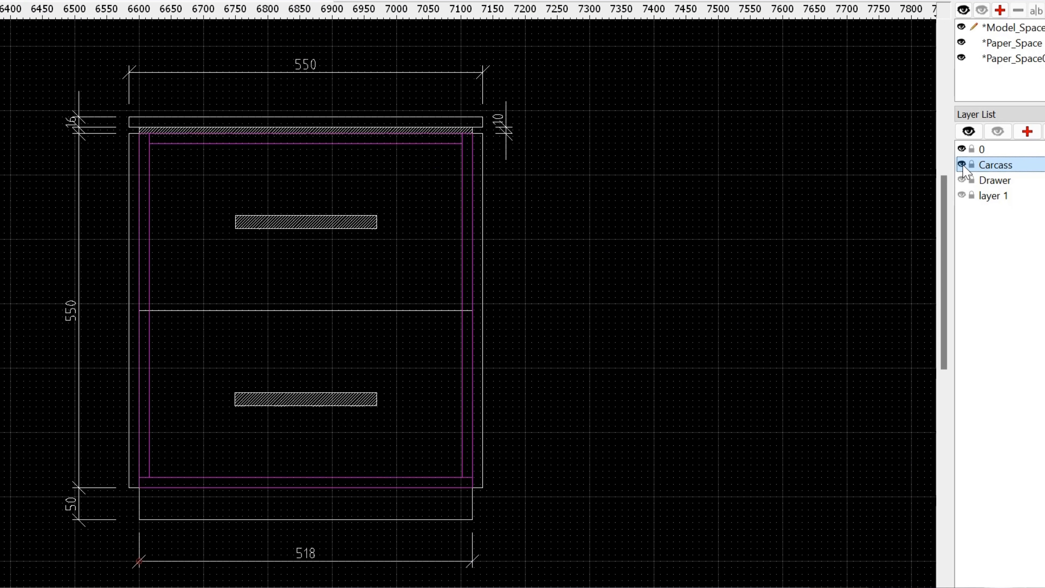
click(962, 180)
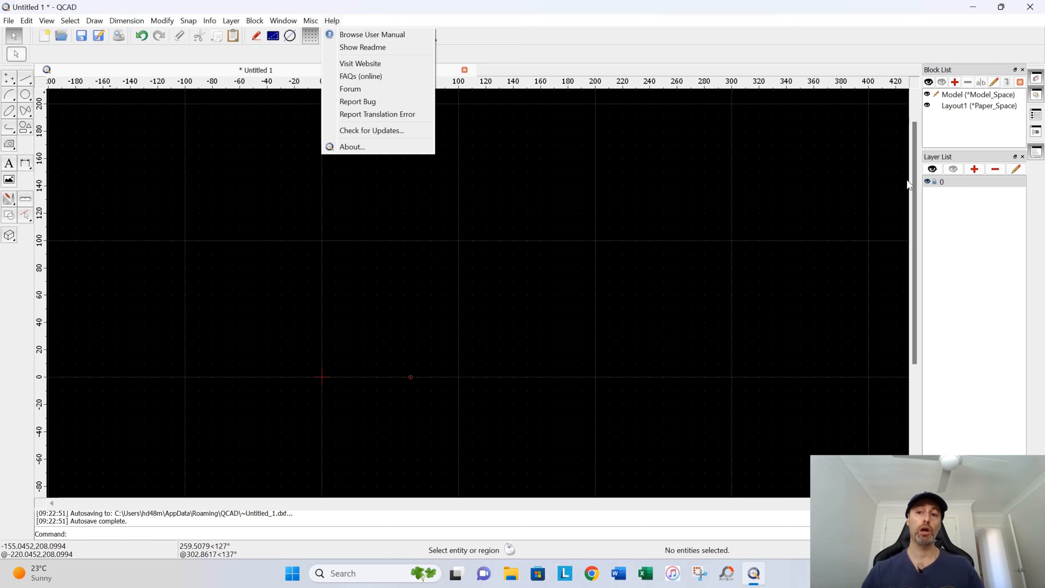
click(618, 253)
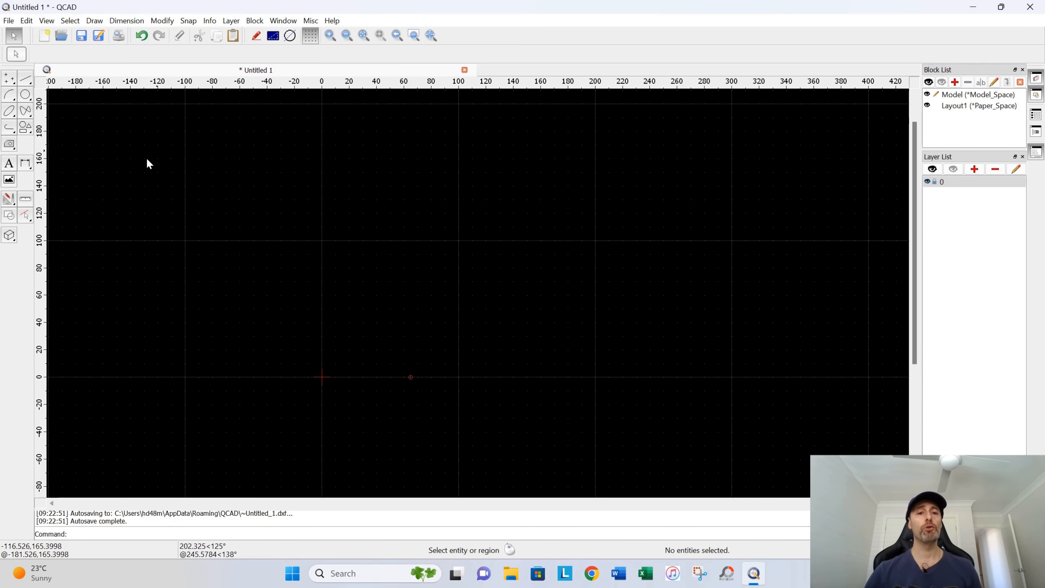
scroll(397, 236, down, 3)
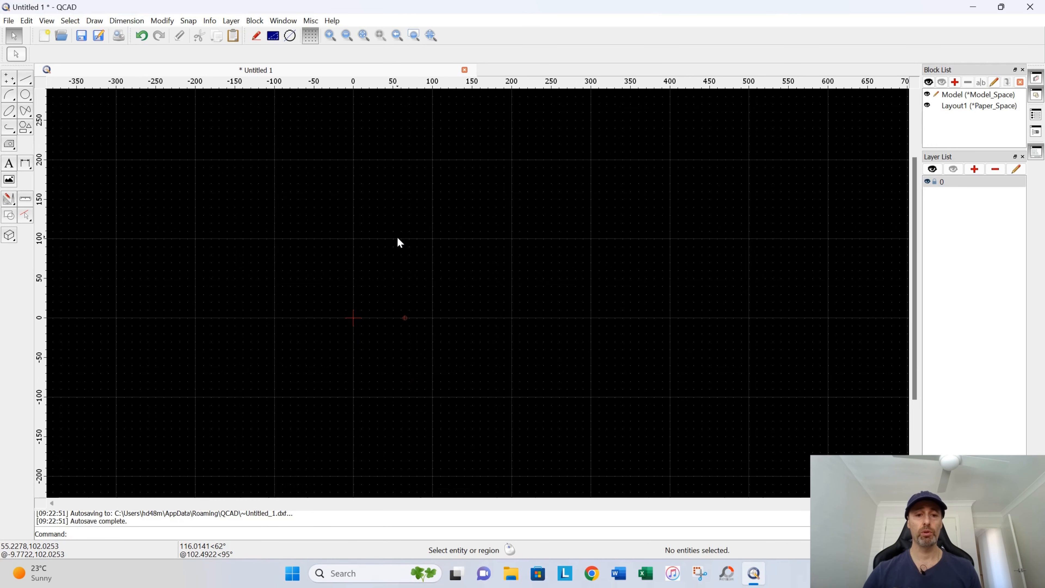
scroll(397, 236, up, 2)
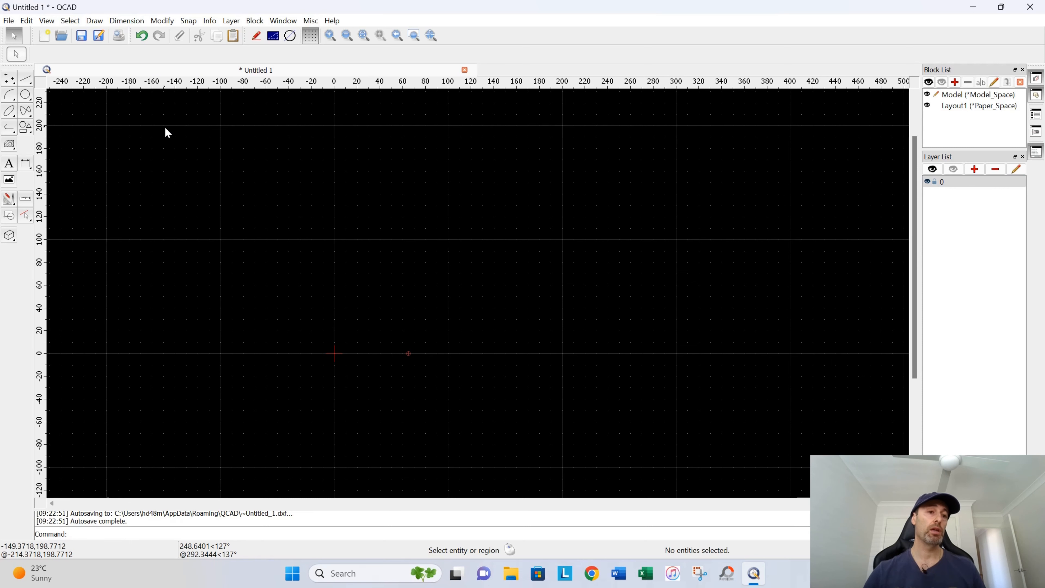
- In the application-wide dimension defaults for new drawings, set the arrow style to Architectural Tick
click(29, 21)
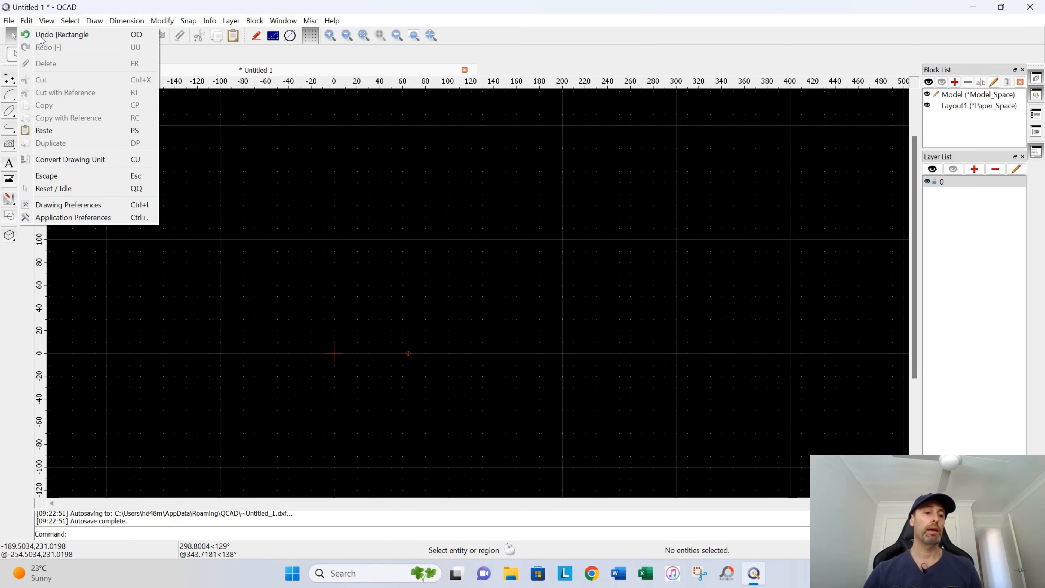
click(62, 218)
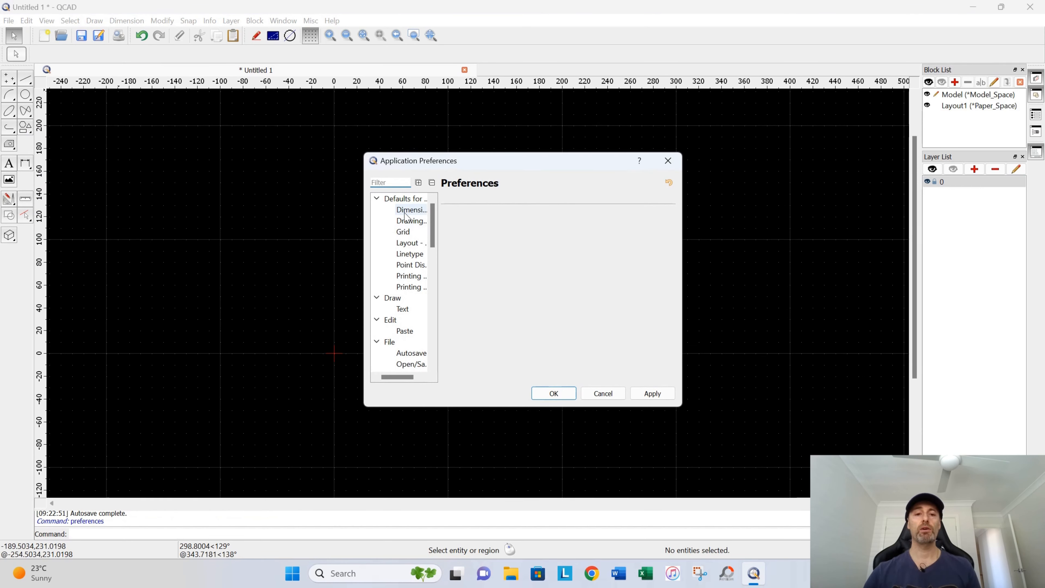
click(416, 214)
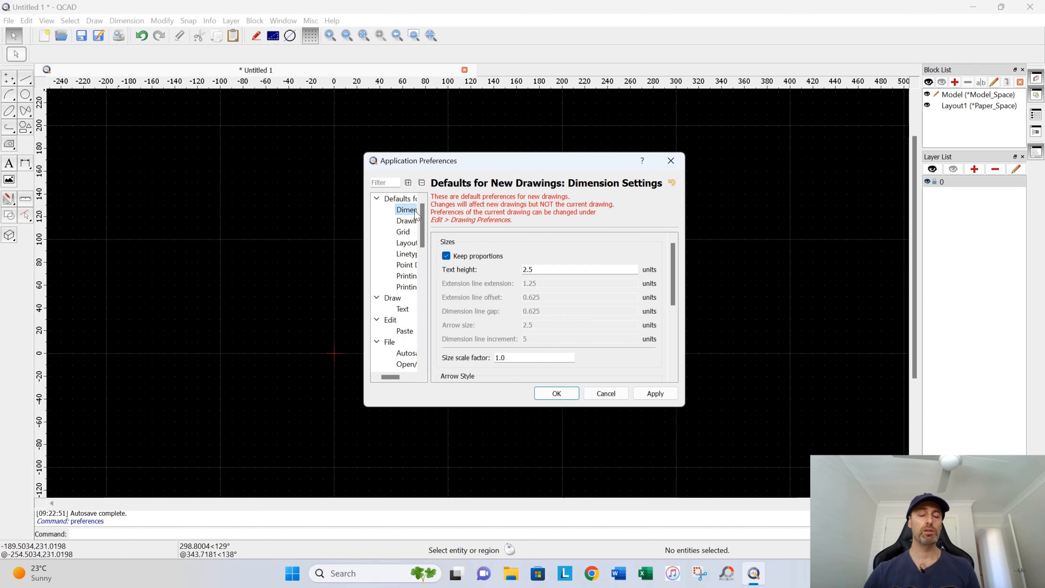
scroll(538, 309, down, 2)
scroll(535, 303, up, 1)
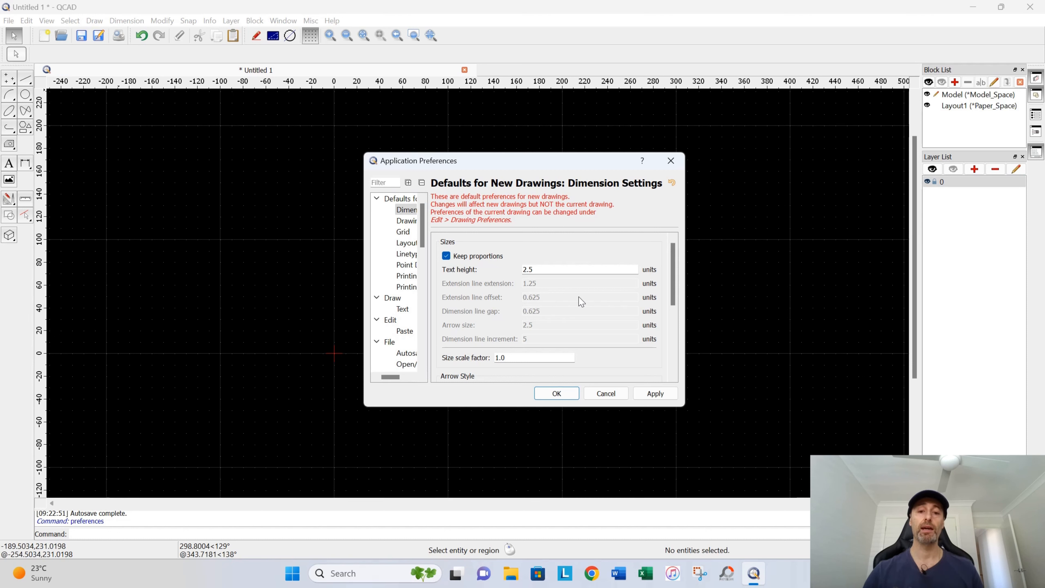
scroll(581, 300, down, 1)
scroll(550, 301, down, 2)
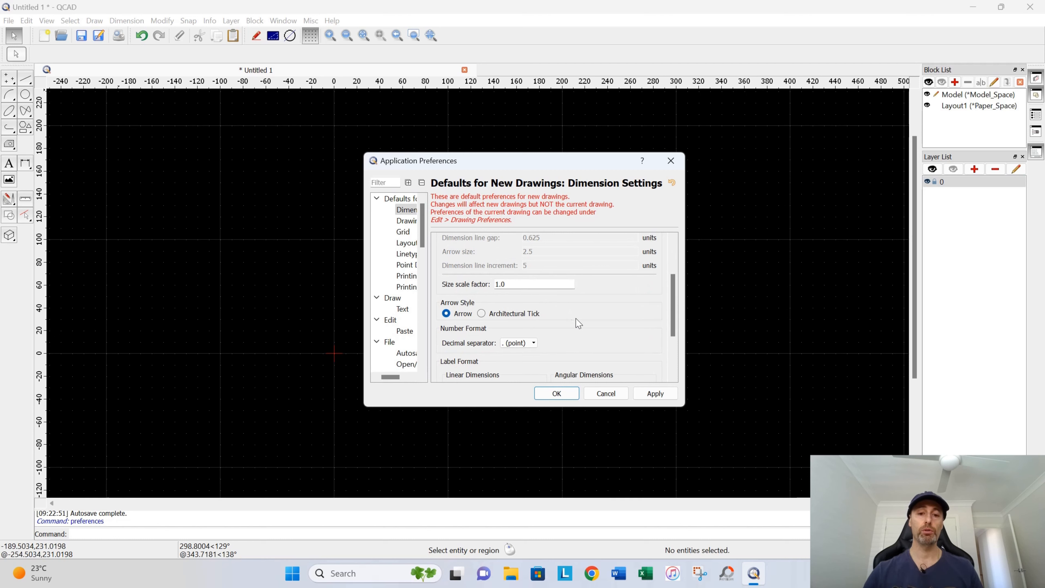
click(481, 314)
- Set the default linear dimension precision to 0, keeping the Decimal and Decimal Degrees formats, and apply the dimension settings
scroll(495, 343, down, 3)
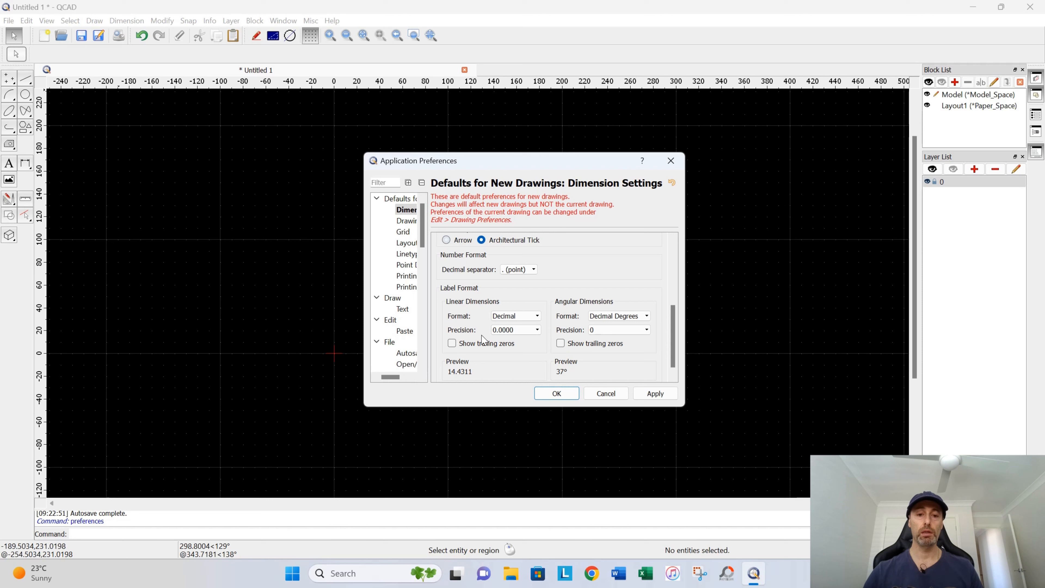
click(535, 316)
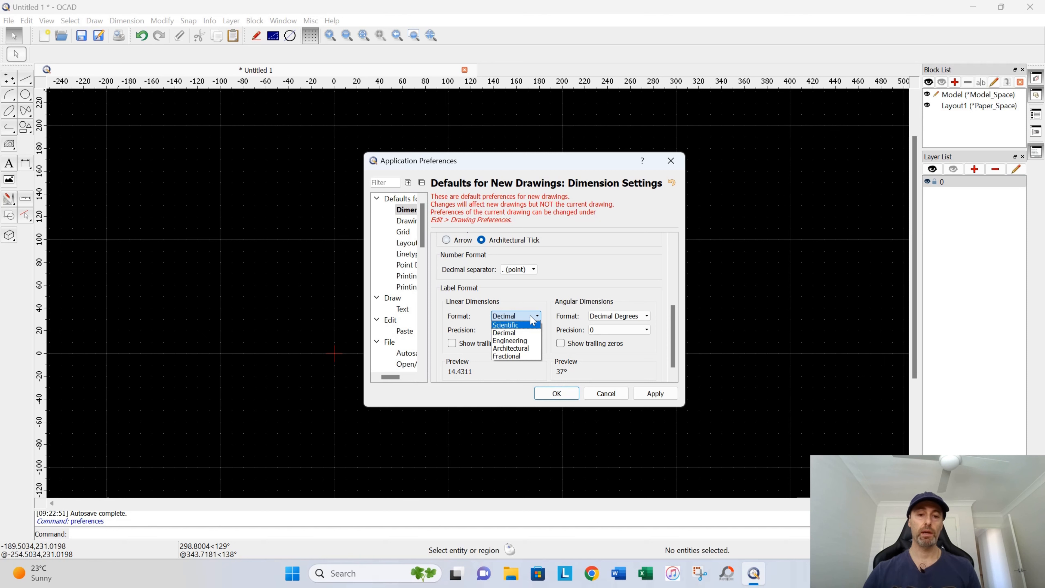
click(529, 301)
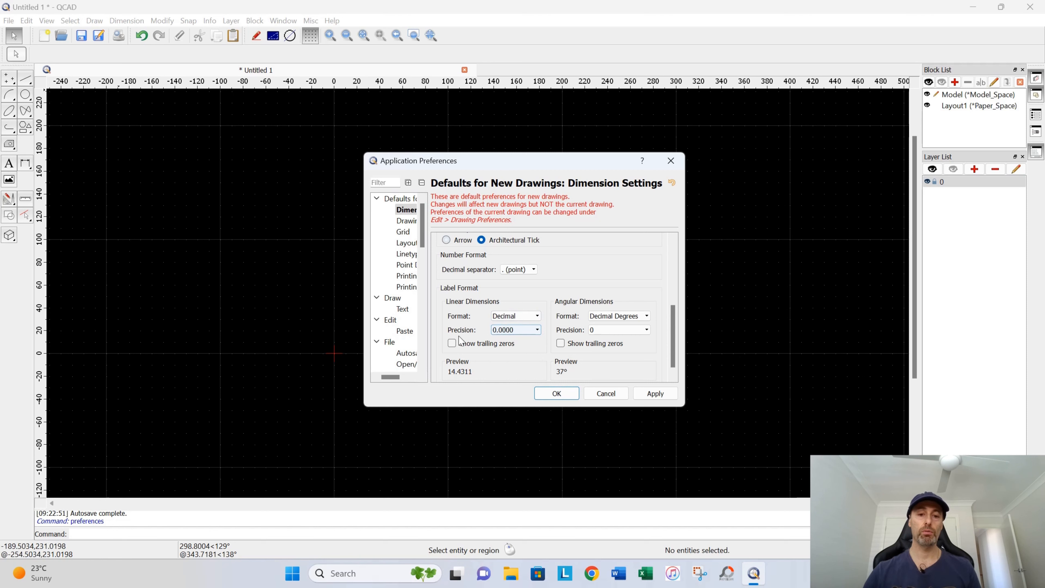
click(538, 330)
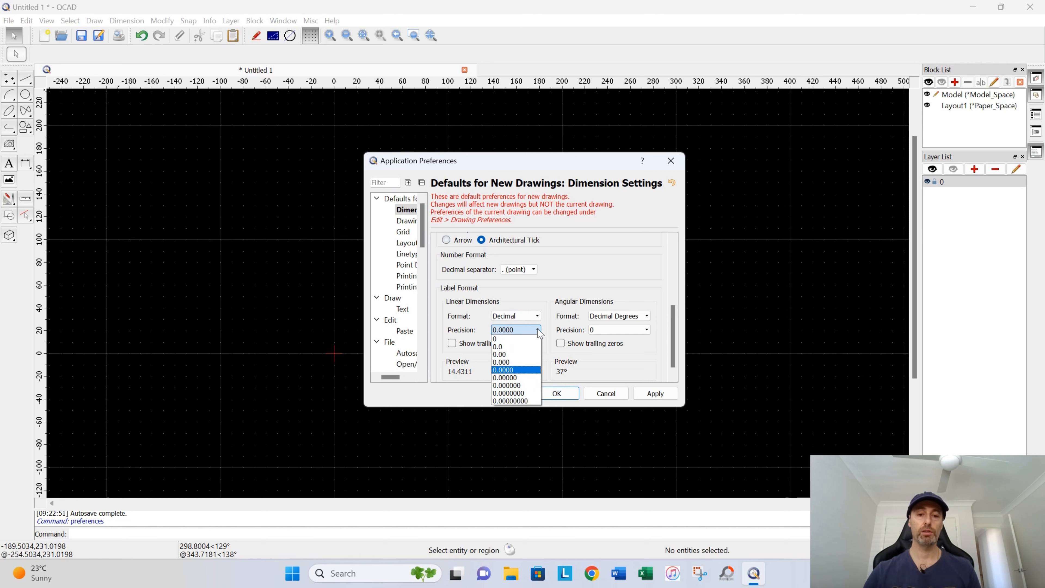
click(511, 339)
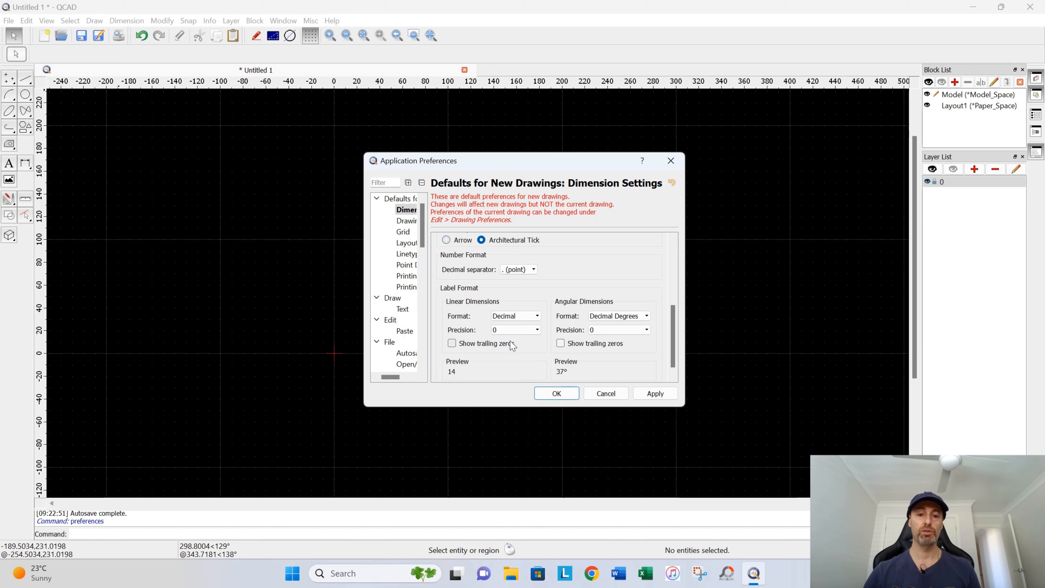
click(647, 316)
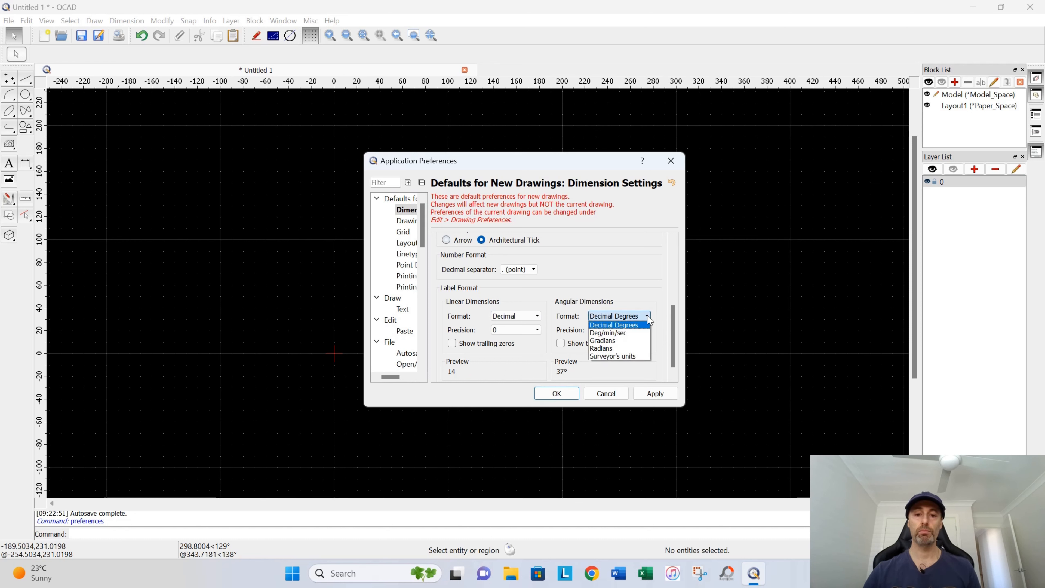
click(641, 283)
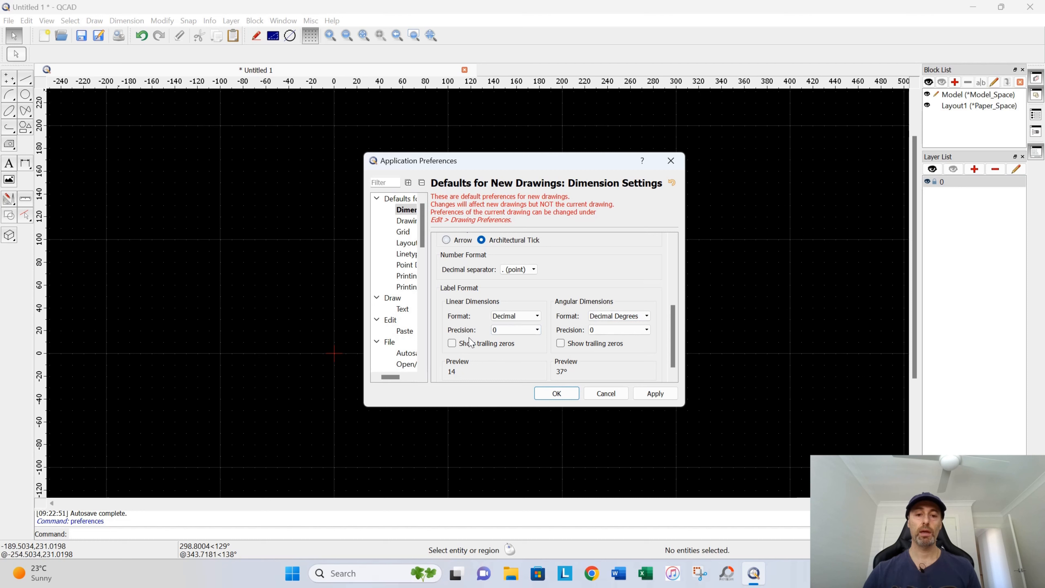
click(652, 394)
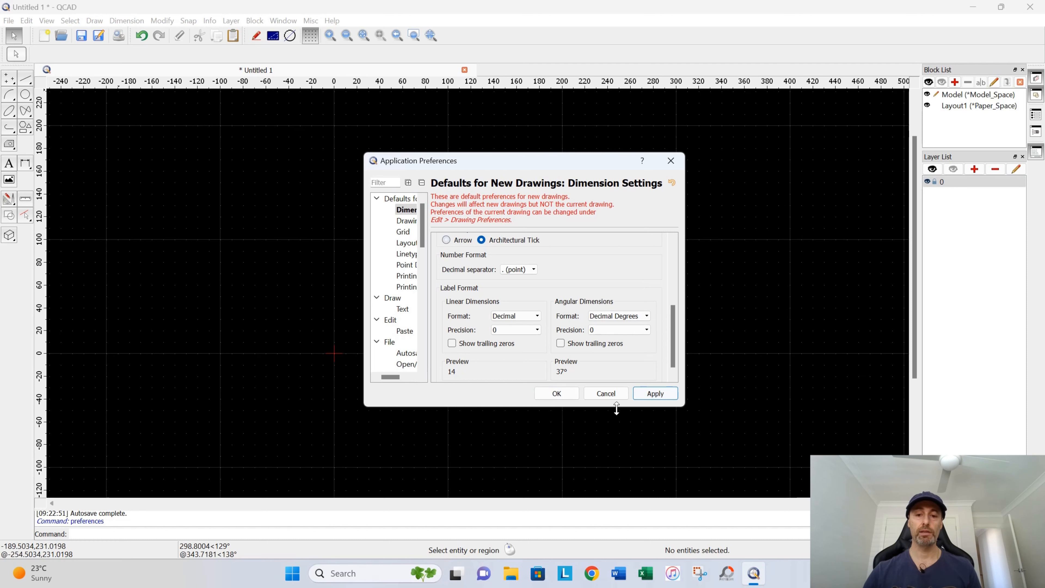
- Review the default drawing unit, grid, viewport layout and text font preferences, and close the application preferences with the settings applied
click(406, 222)
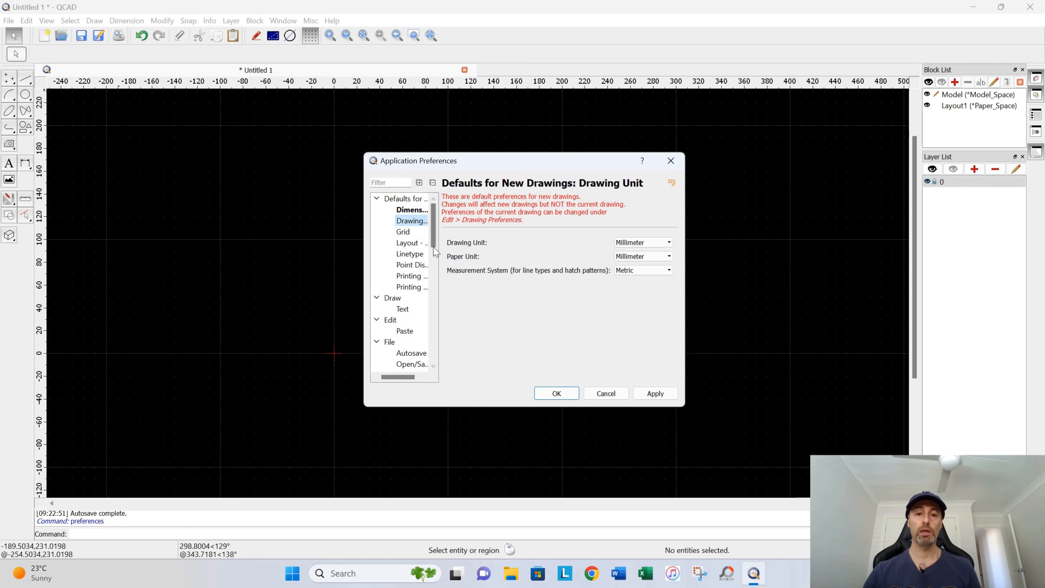
click(667, 243)
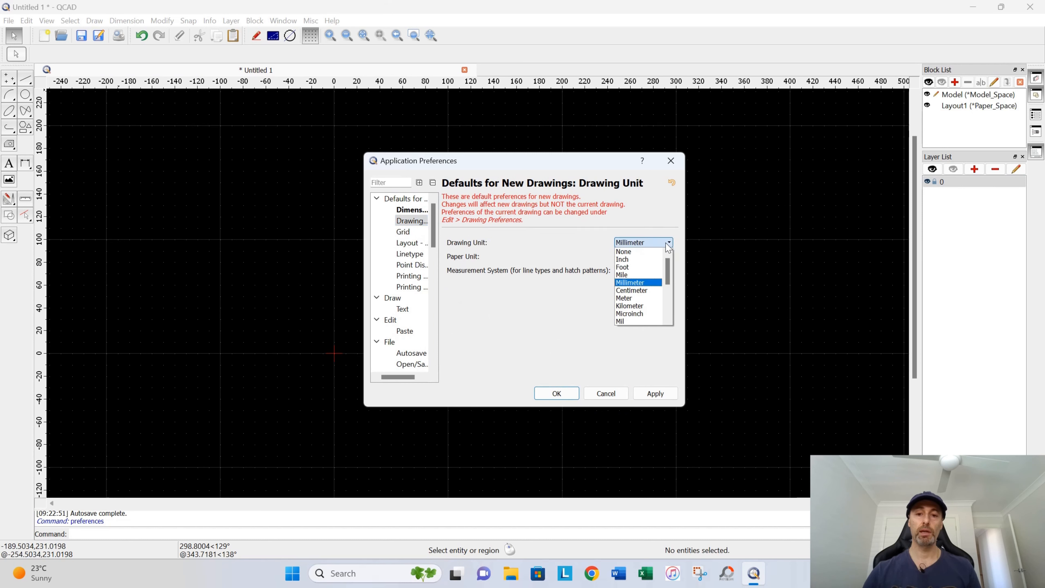
click(653, 216)
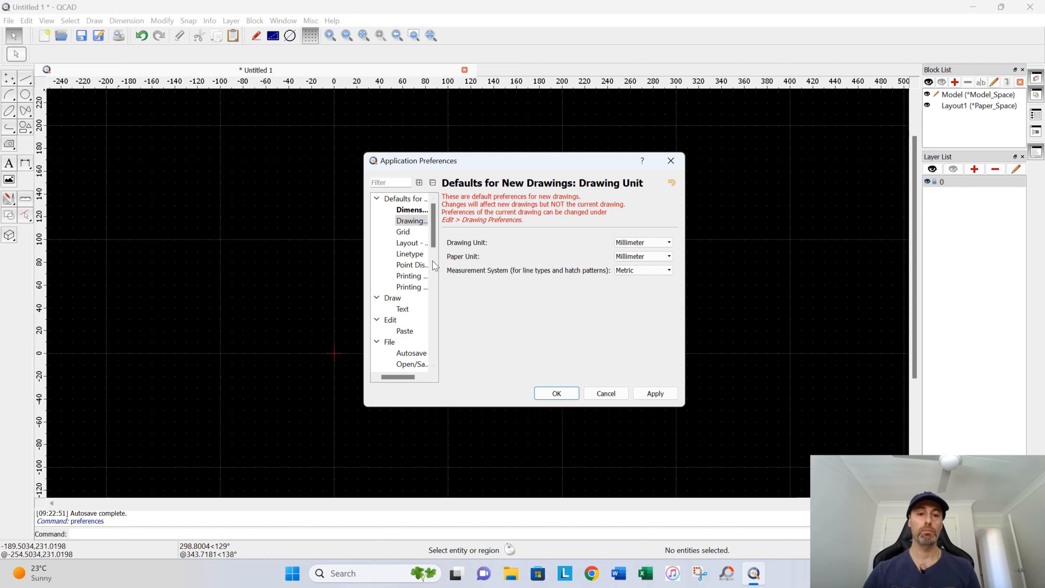
click(410, 233)
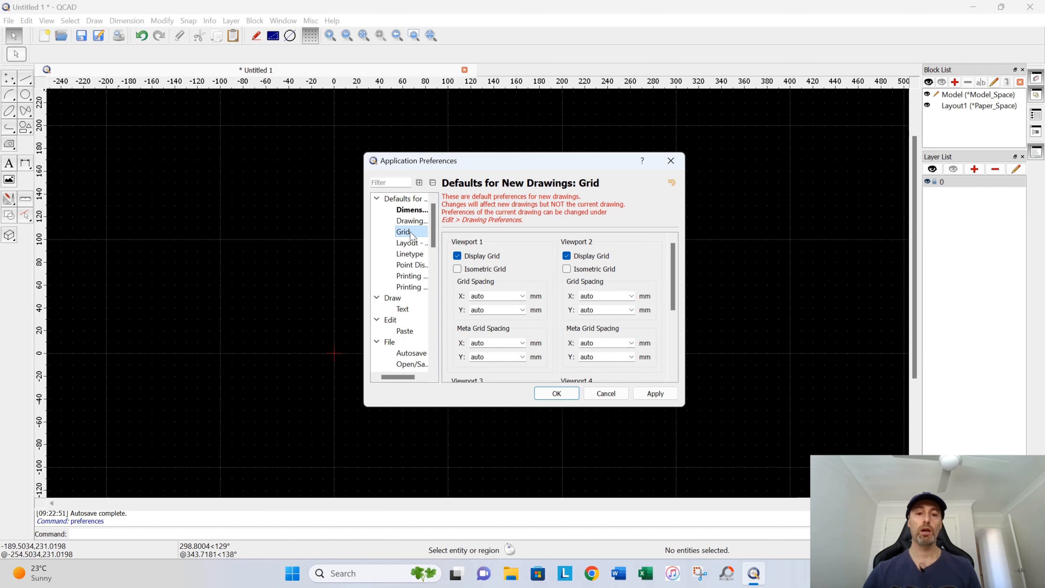
click(410, 243)
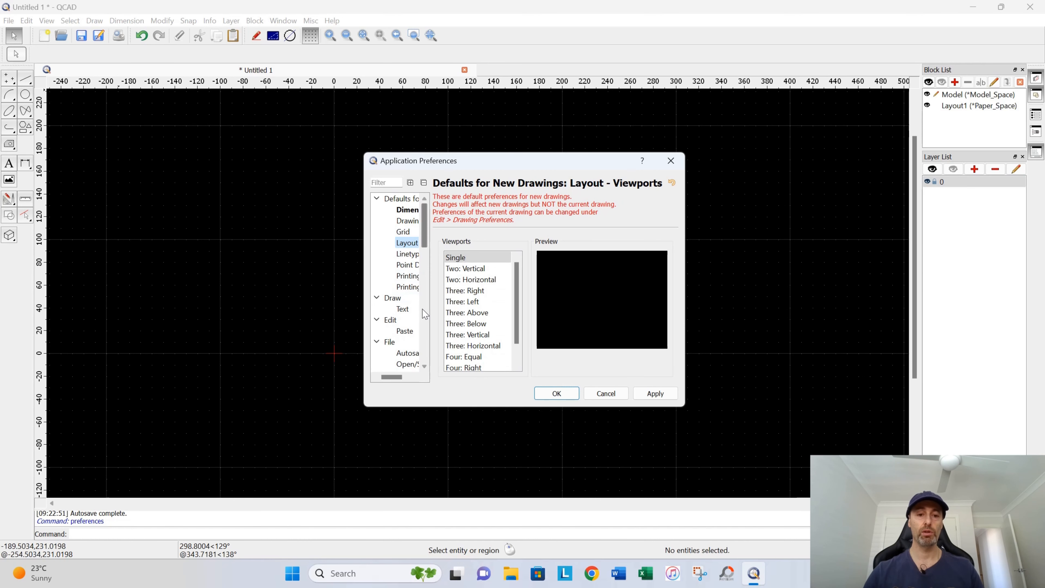
click(393, 297)
click(406, 311)
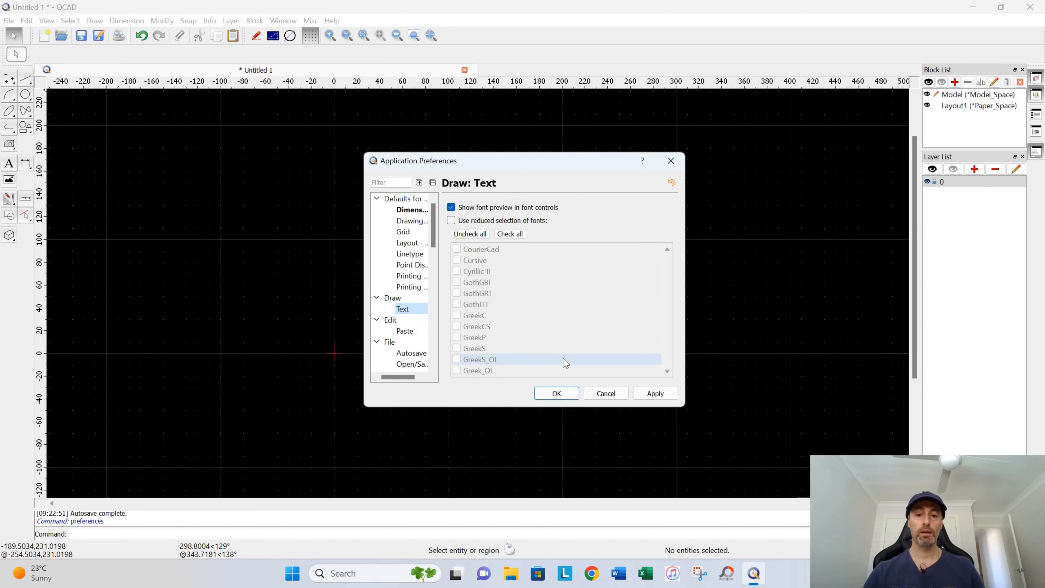
click(655, 393)
click(549, 395)
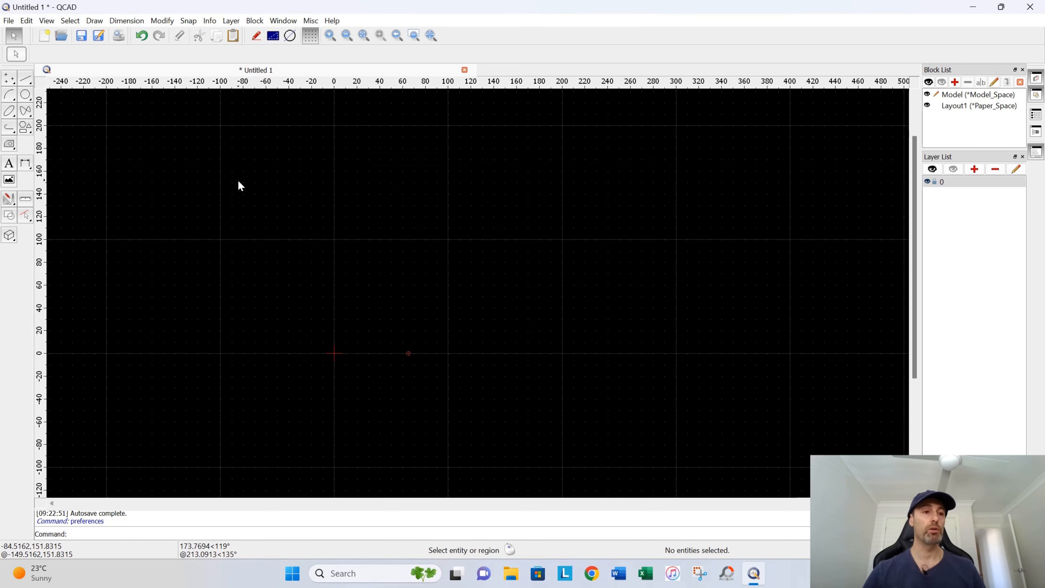
scroll(340, 260, down, 2)
scroll(340, 260, down, 1)
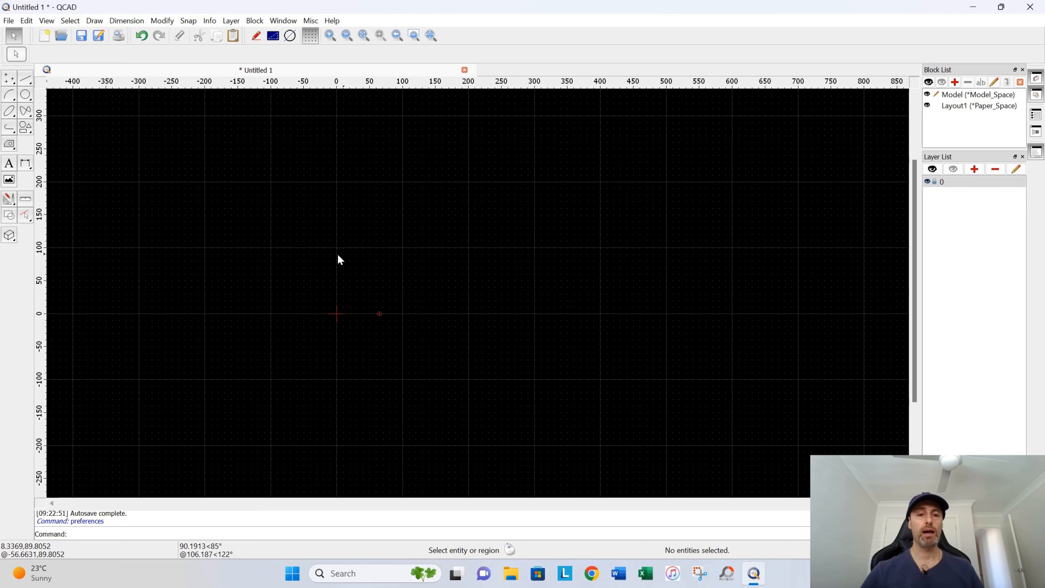
middle_drag(406, 248, 344, 275)
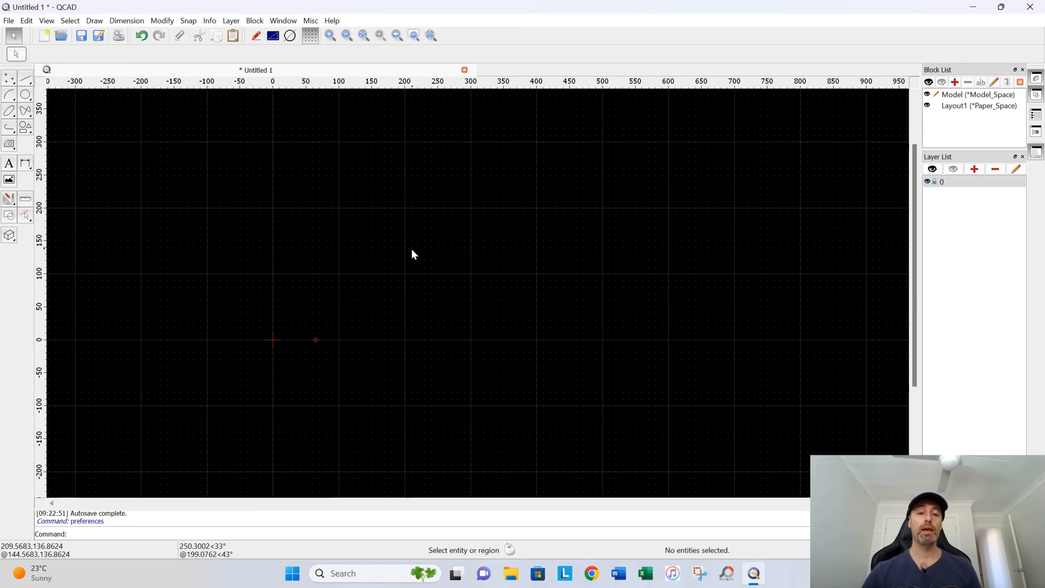
middle_drag(434, 256, 551, 255)
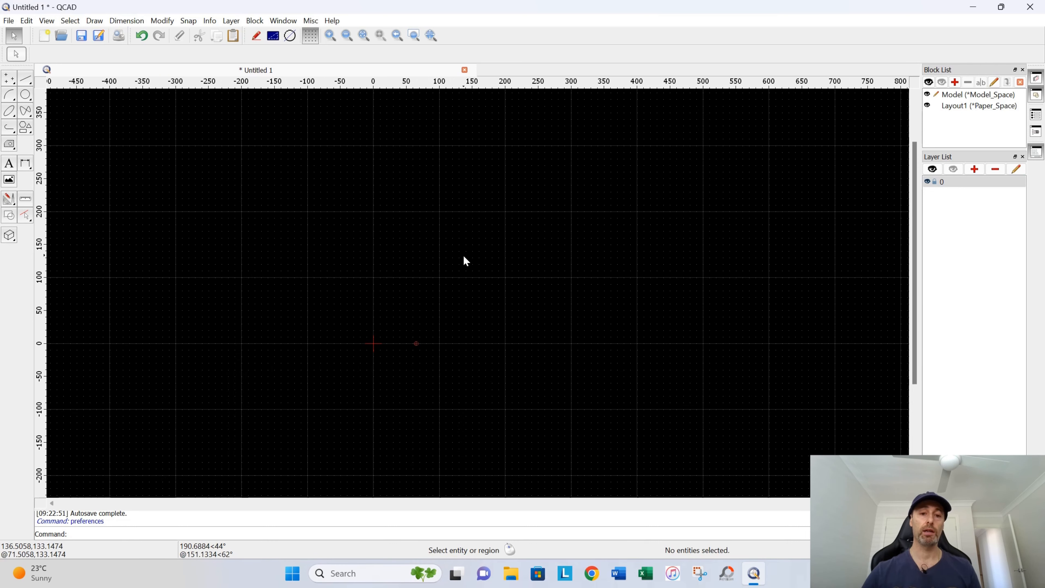
middle_drag(386, 314, 329, 294)
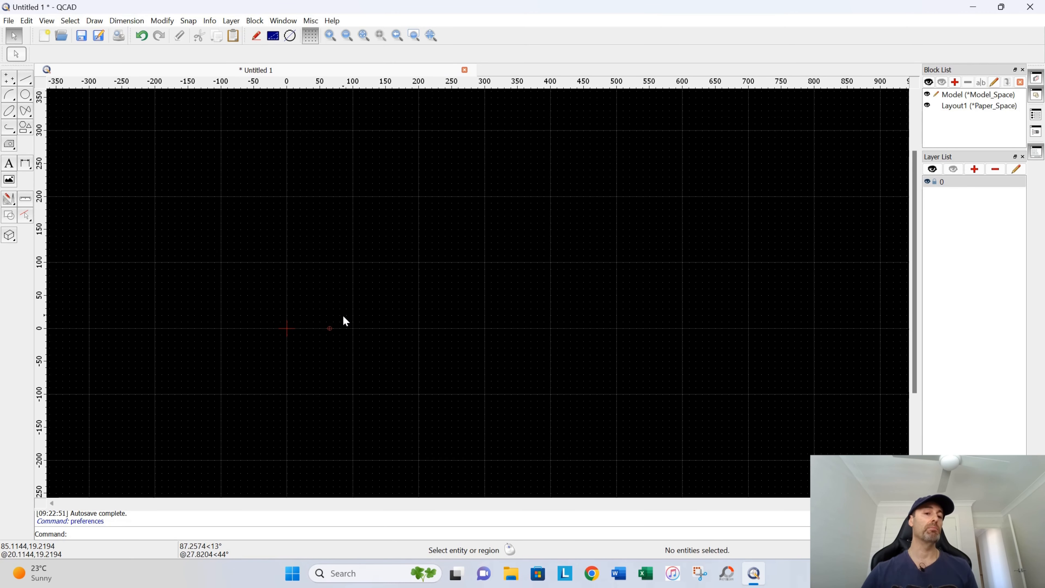
scroll(514, 293, down, 10)
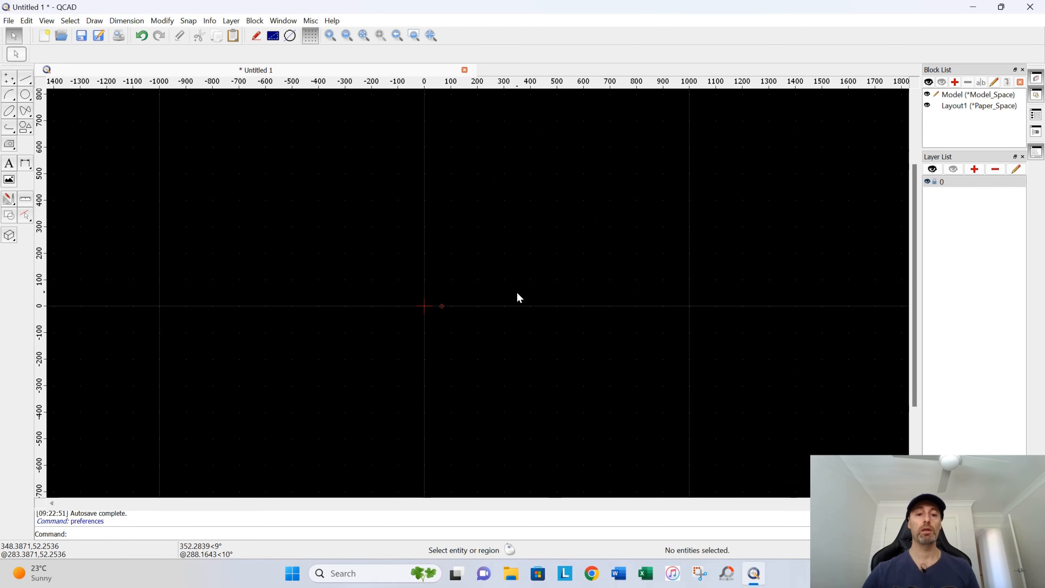
scroll(512, 290, up, 14)
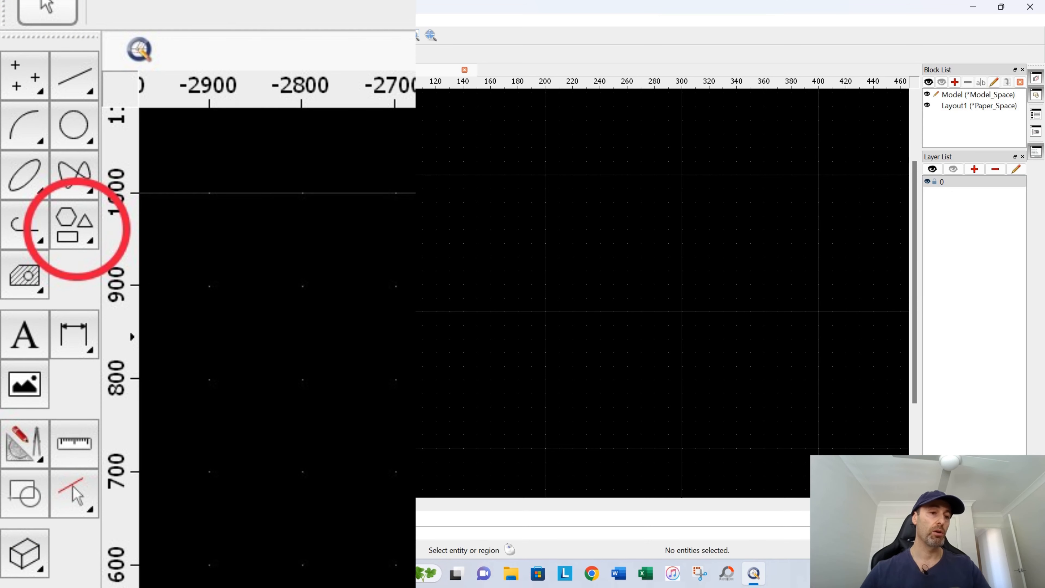
- Draw a freehand rectangle about 165 mm wide and 125 mm high around the origin, and end the rectangle command
click(25, 128)
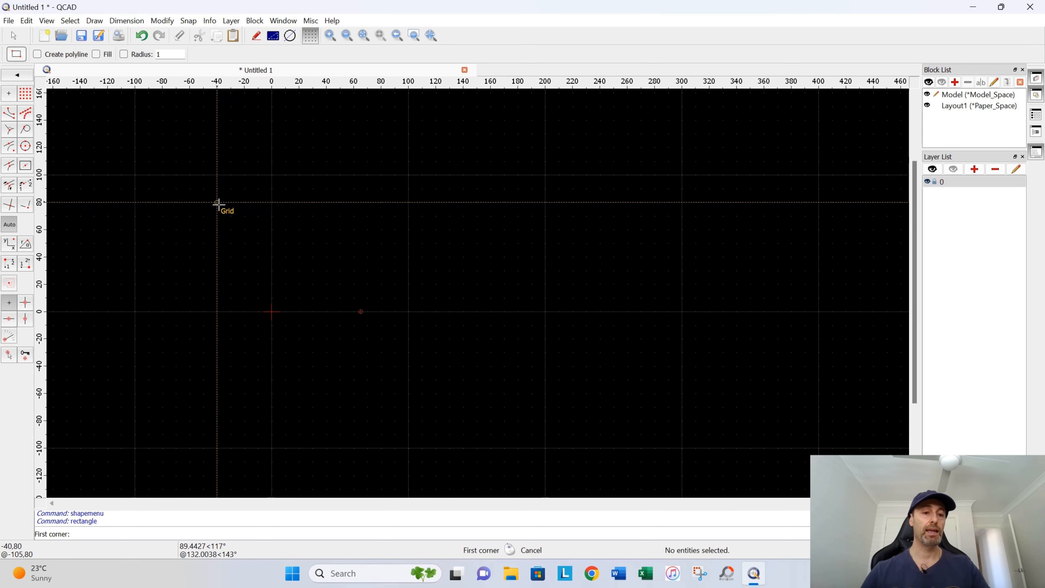
click(230, 236)
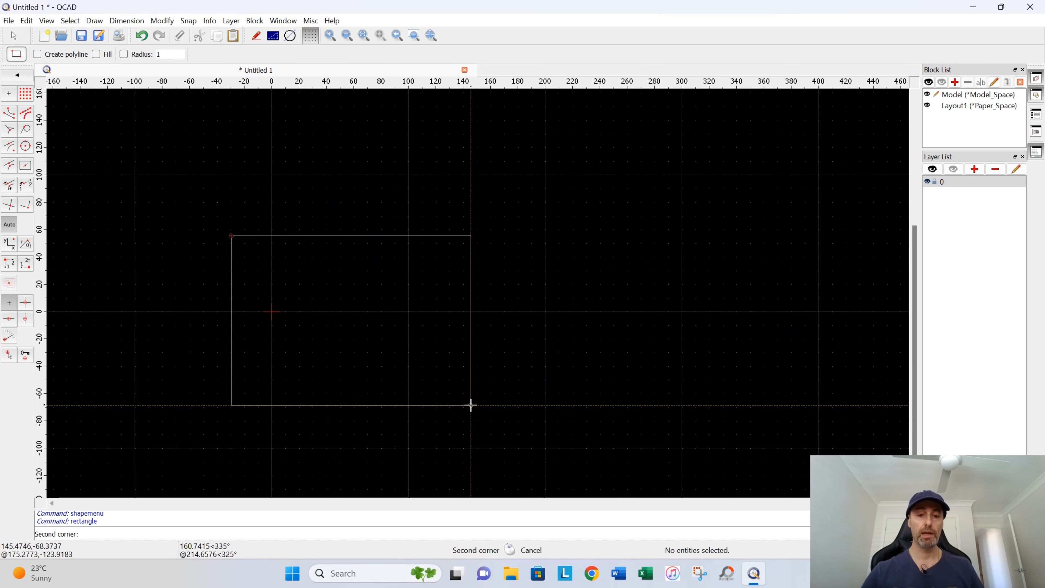
click(457, 407)
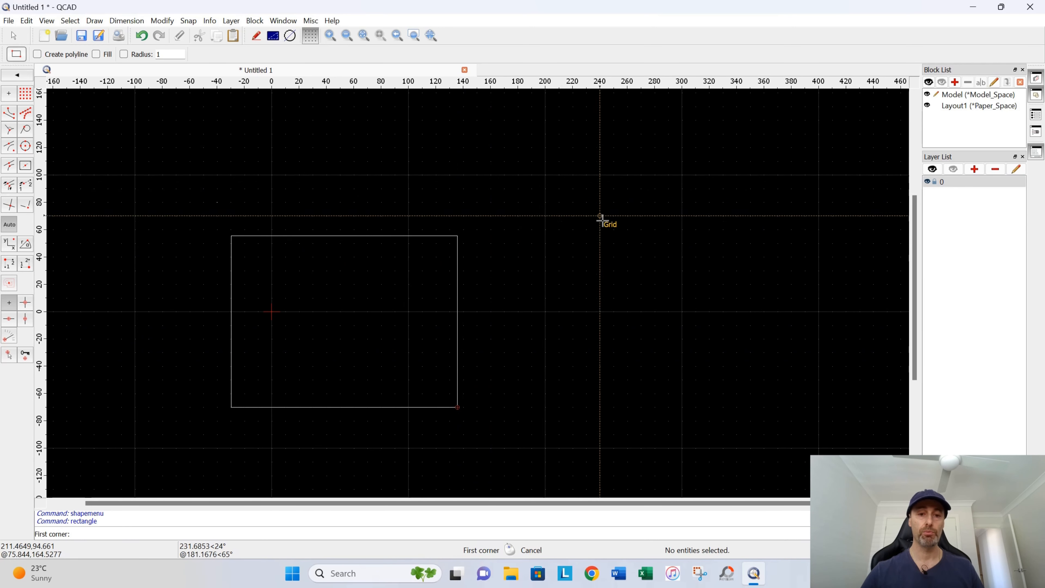
right_click(526, 233)
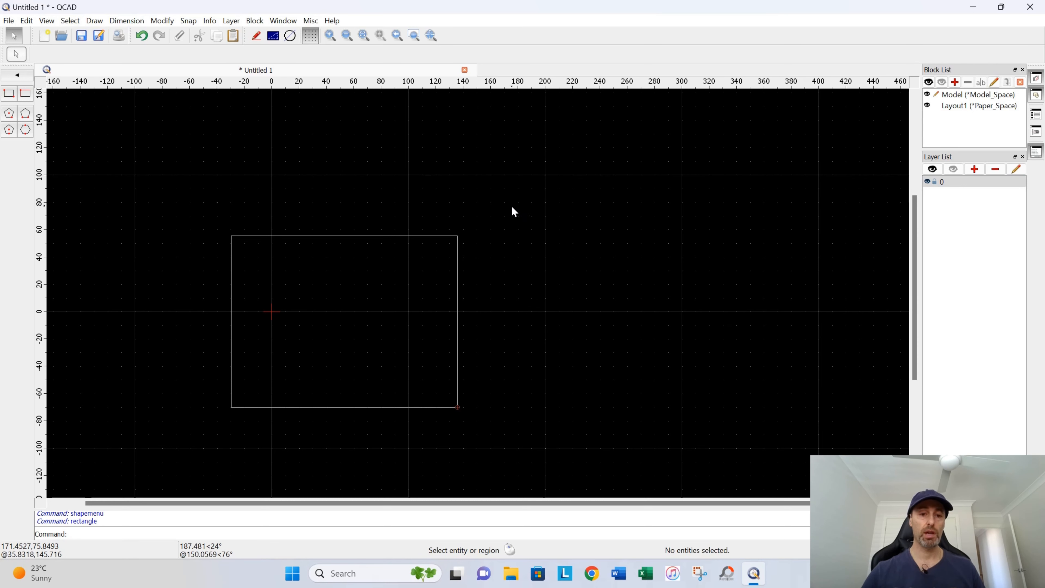
- Delete the freehand rectangle around the origin and the tiny stray entity above its upper-left corner
click(500, 209)
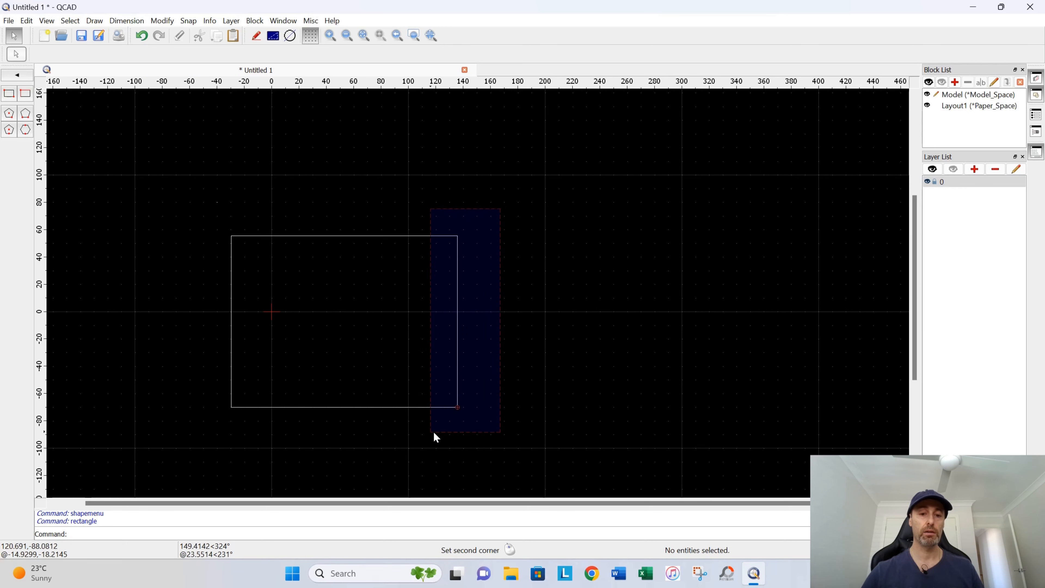
click(198, 430)
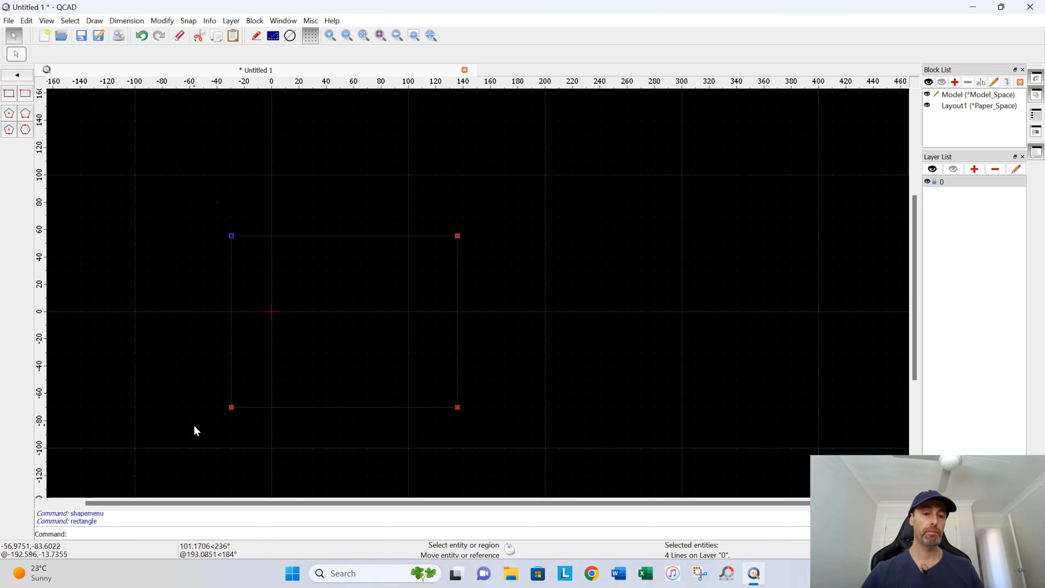
key(Delete)
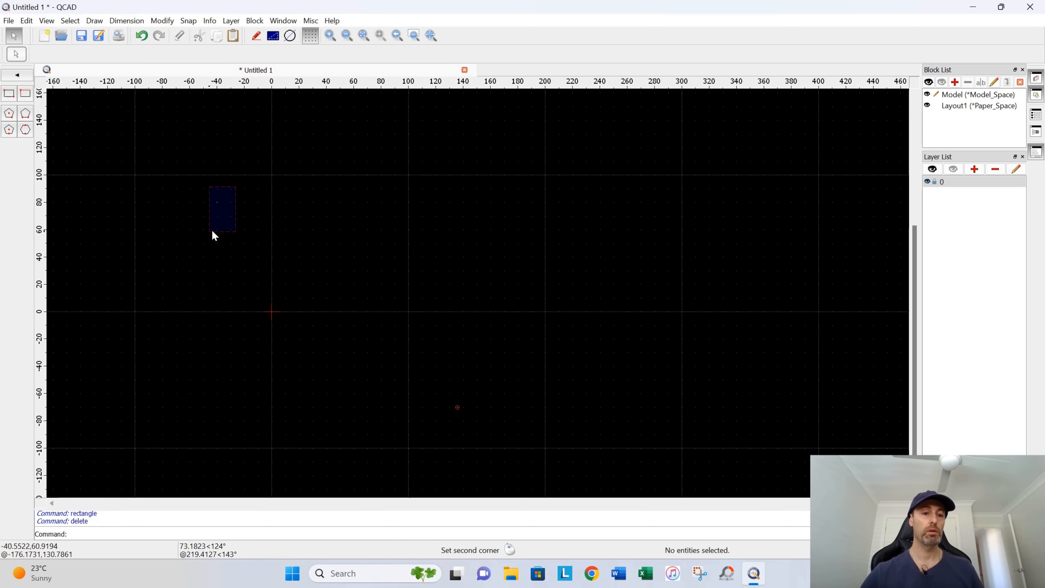
drag(211, 229, 179, 238)
key(Delete)
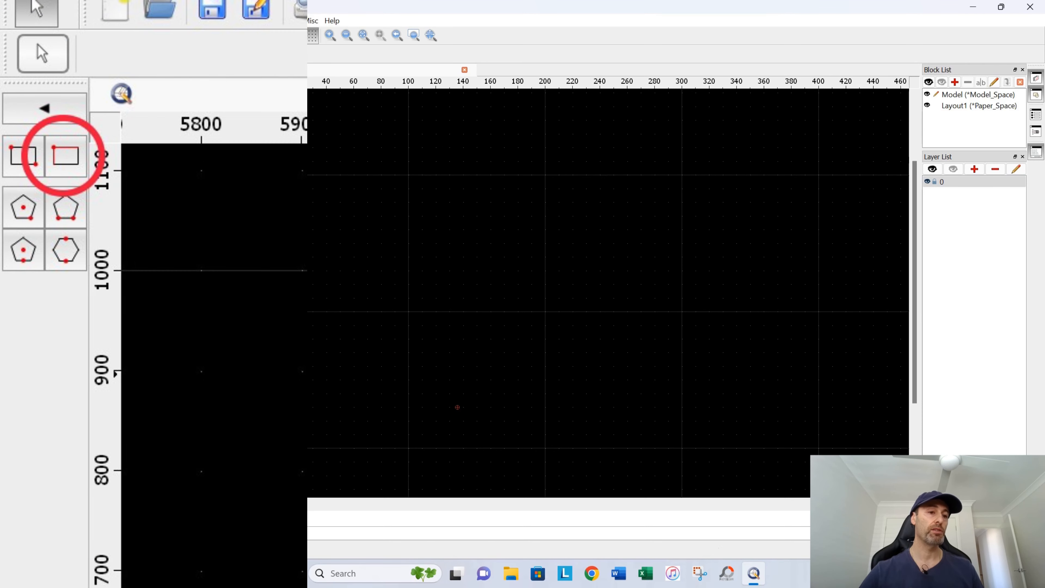
- Draw a fixed-size rectangle with width 500 and height 650, placing its bottom-left reference point at the origin
click(25, 94)
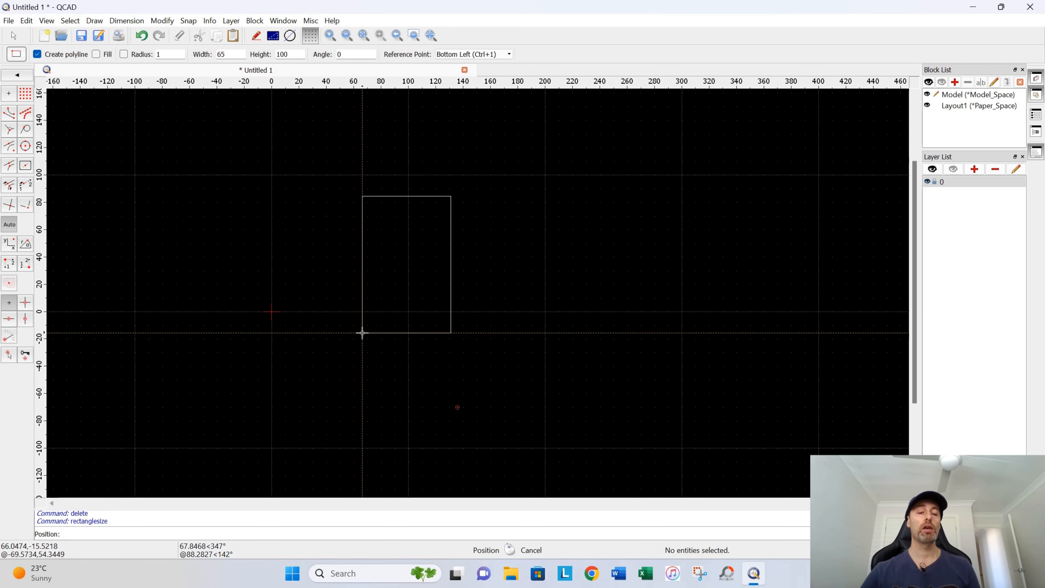
middle_drag(342, 340, 413, 413)
scroll(428, 376, up, 1)
scroll(425, 376, down, 2)
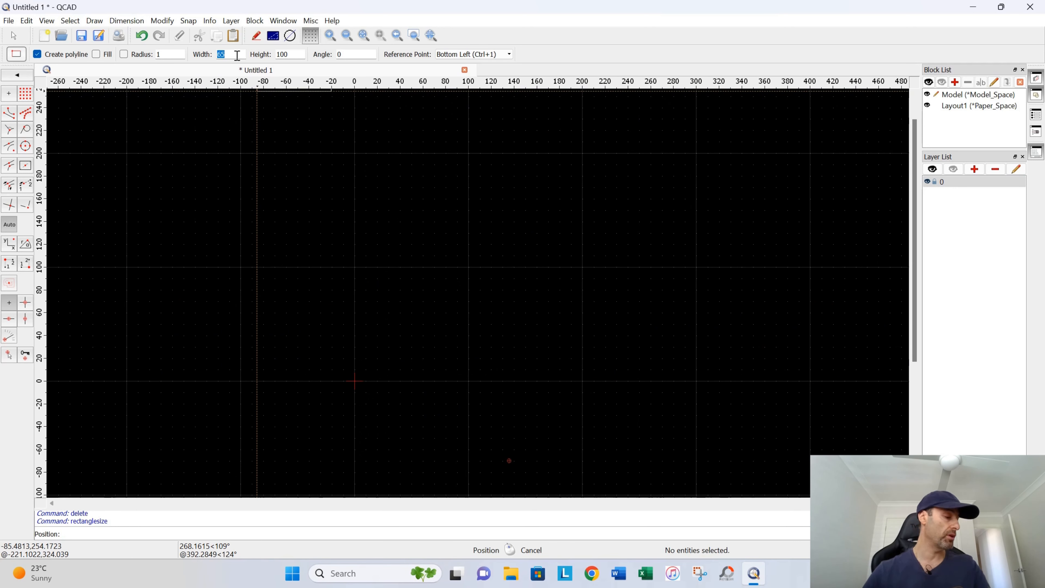
text(50)
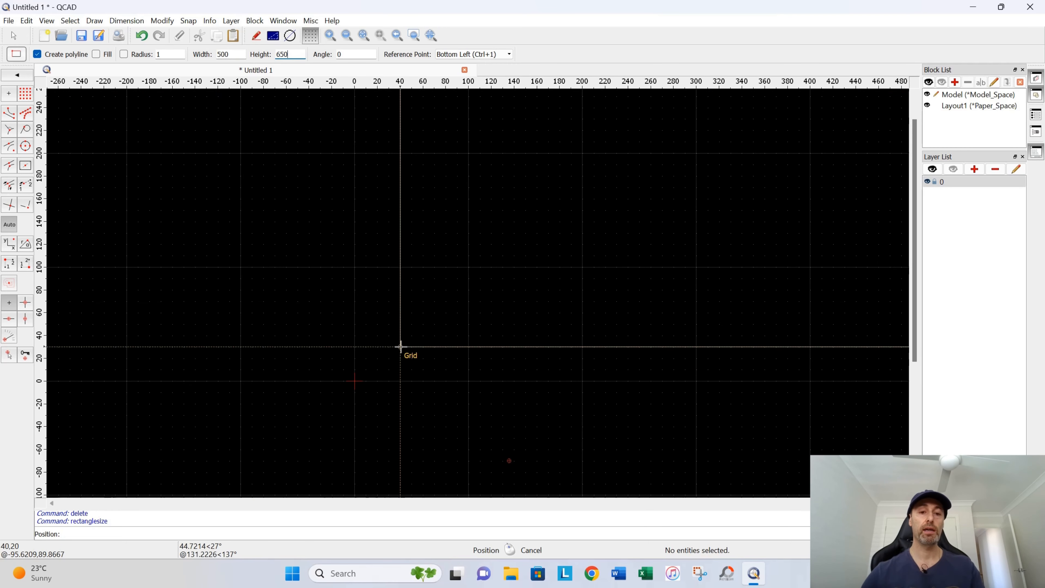
scroll(387, 346, down, 10)
scroll(392, 342, up, 3)
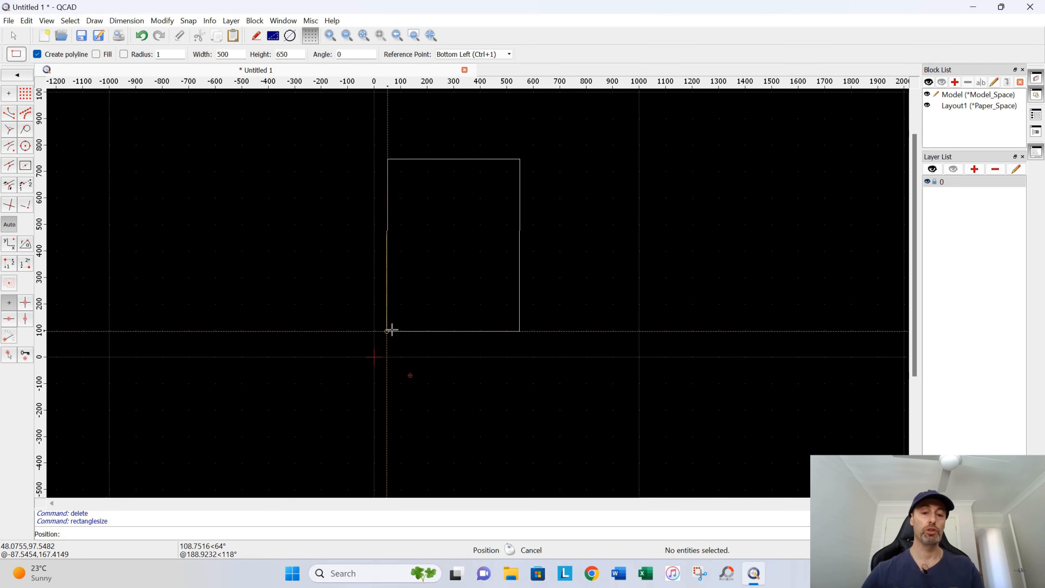
click(374, 357)
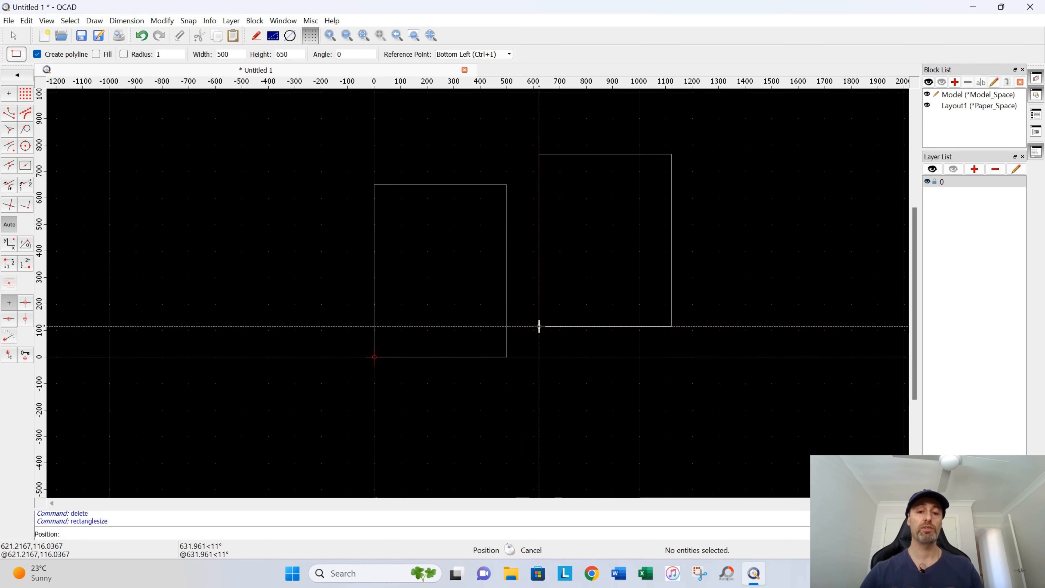
- Place two more 500 by 650 rectangles side by side, each starting at the previous rectangle's lower-right corner
click(506, 357)
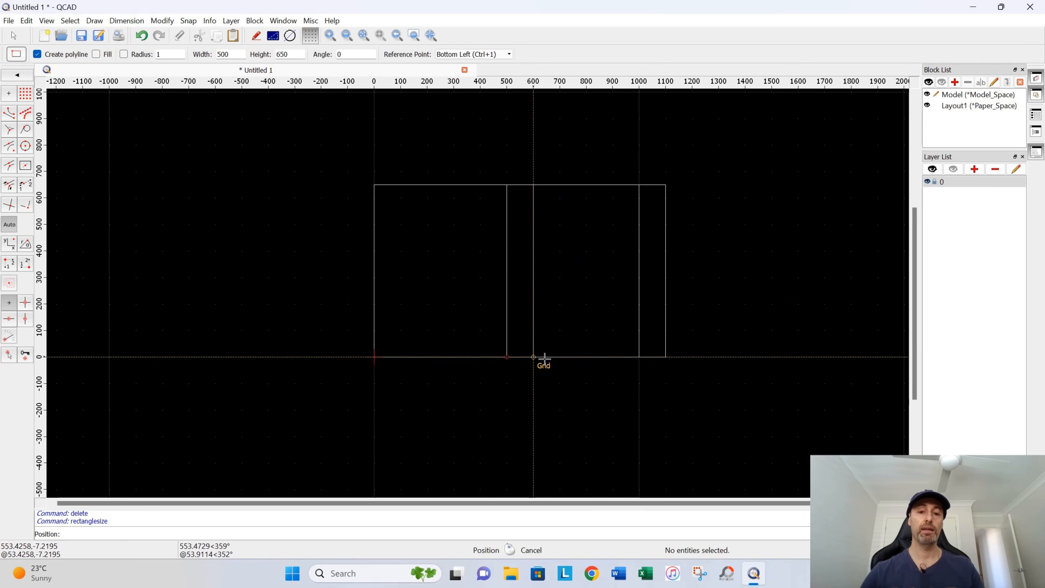
click(639, 357)
scroll(241, 413, down, 2)
scroll(236, 407, up, 3)
scroll(240, 402, down, 2)
mouse_move(235, 401)
middle_down()
mouse_move(191, 369)
mouse_move(205, 385)
mouse_move(151, 389)
middle_up()
scroll(201, 383, up, 2)
scroll(201, 383, down, 1)
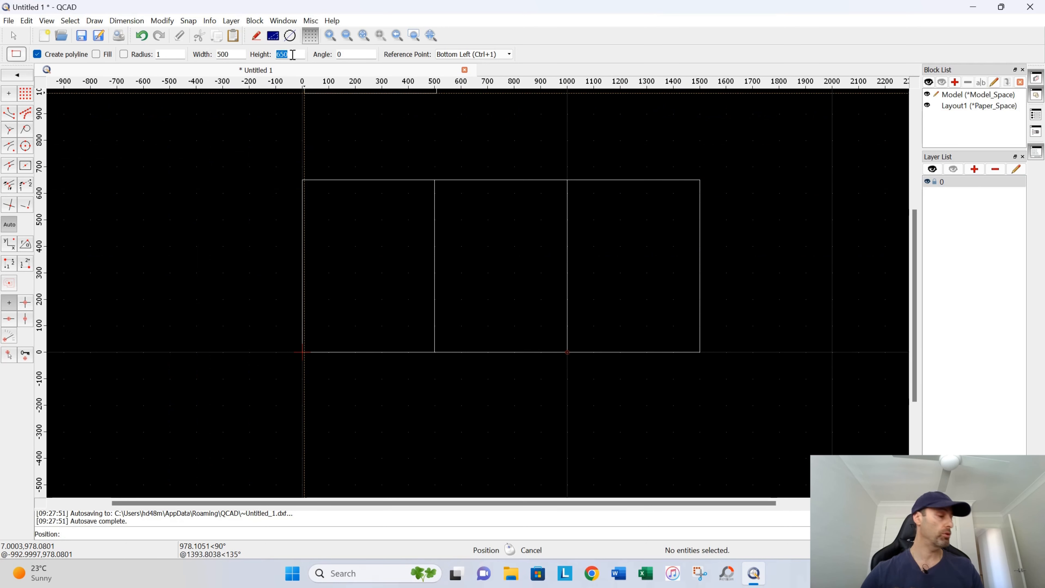
- Set the rectangle height to 200 and place a 500 by 200 rectangle on top of each of the three cabinets
text(200)
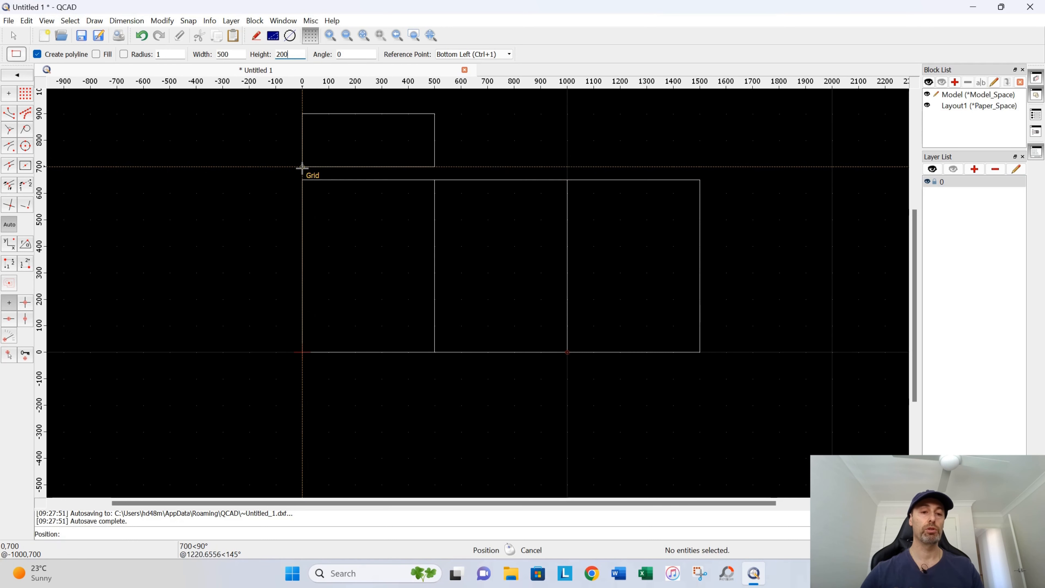
click(302, 180)
click(434, 180)
click(567, 180)
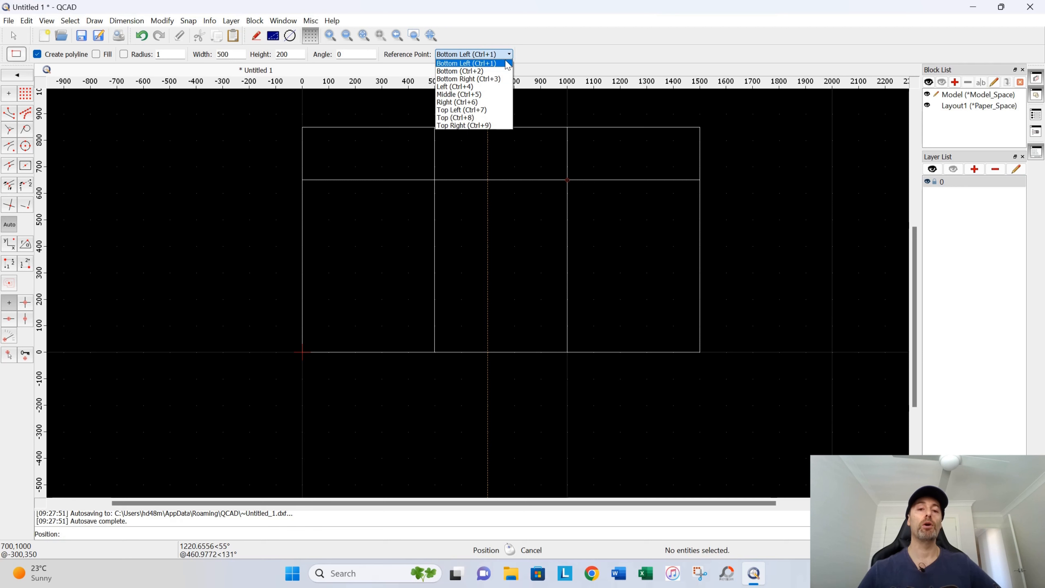
- Try the Bottom Right reference point for the 500 by 200 rectangle at the third lower rectangle's upper-right corner
click(489, 78)
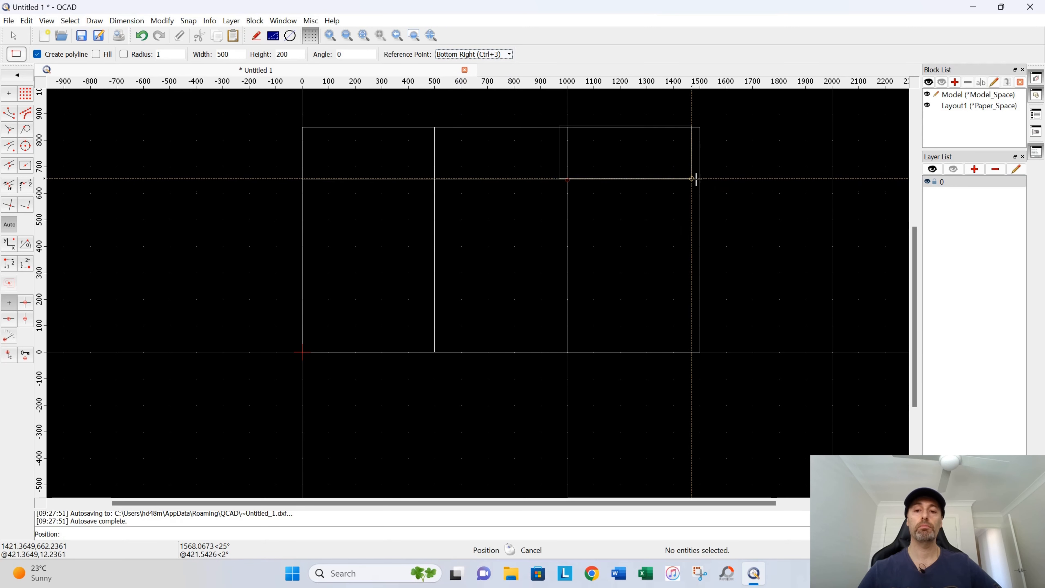
click(700, 180)
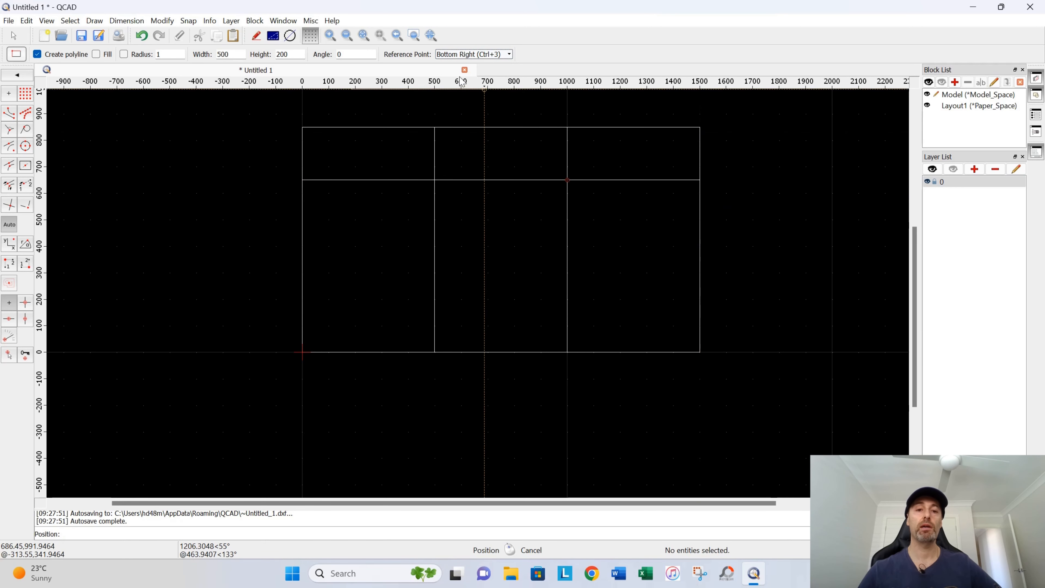
click(506, 55)
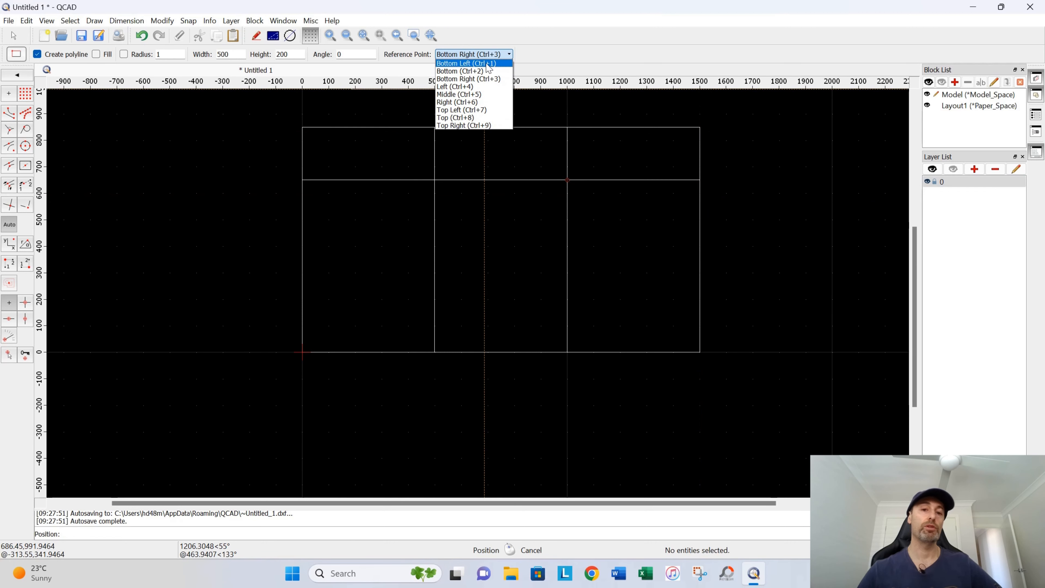
click(478, 54)
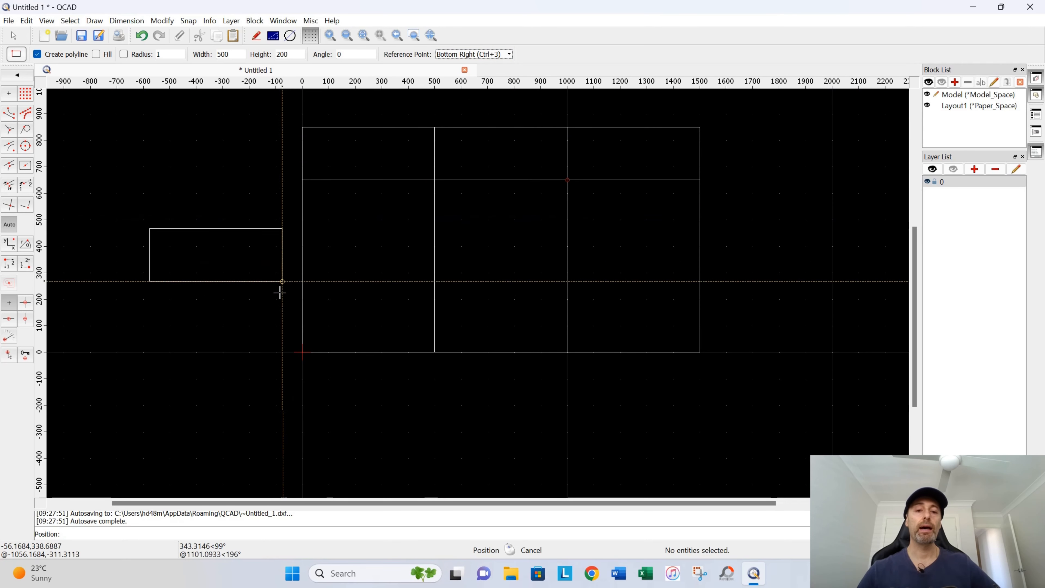
- Add a 1540 by 30 benchtop rectangle with reference point Bottom, centred on the midpoint of the middle cabinet's top edge
scroll(275, 317, down, 1)
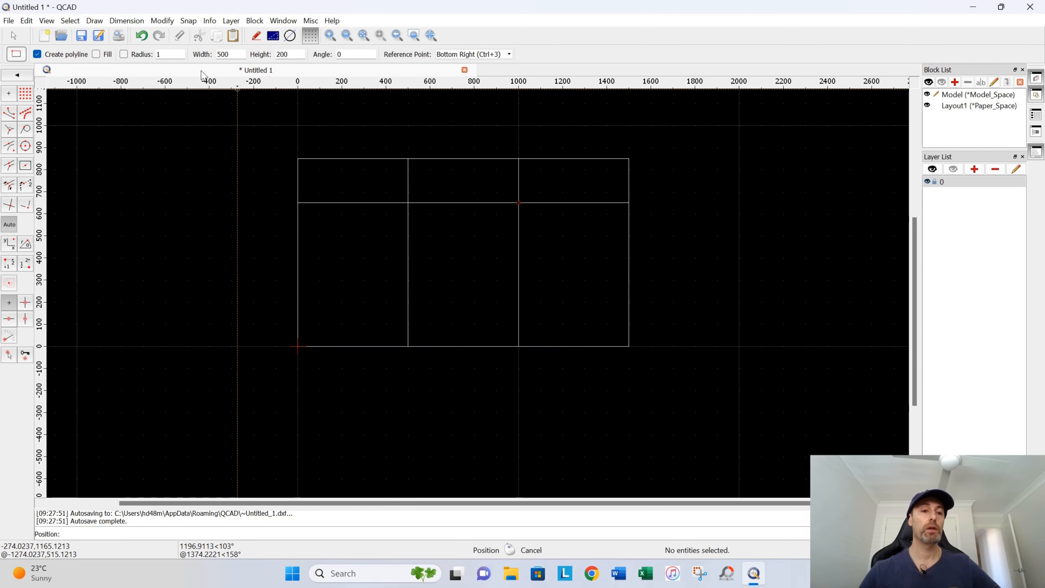
text(154)
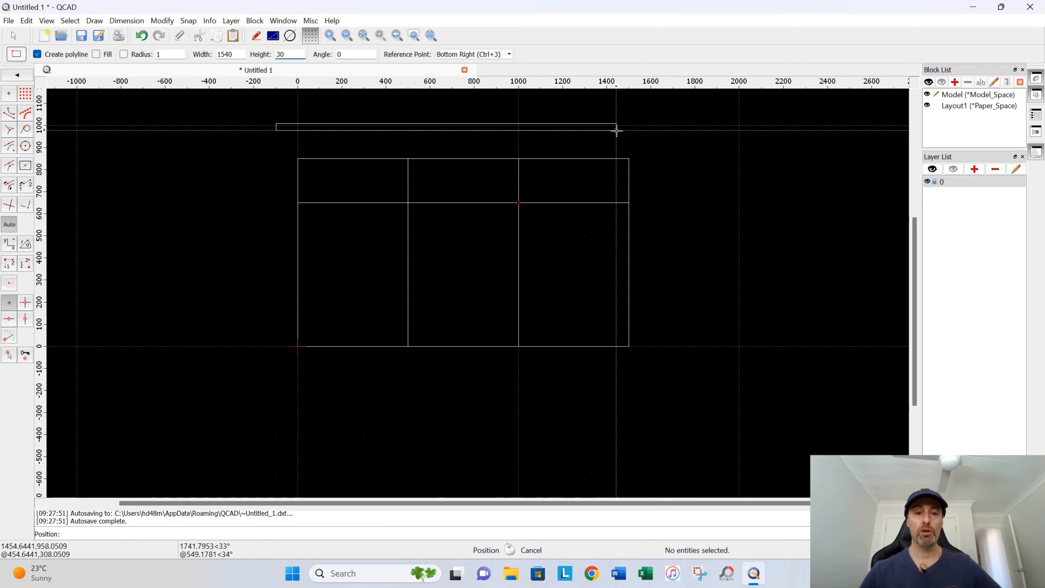
scroll(613, 164, up, 3)
middle_drag(678, 194, 688, 224)
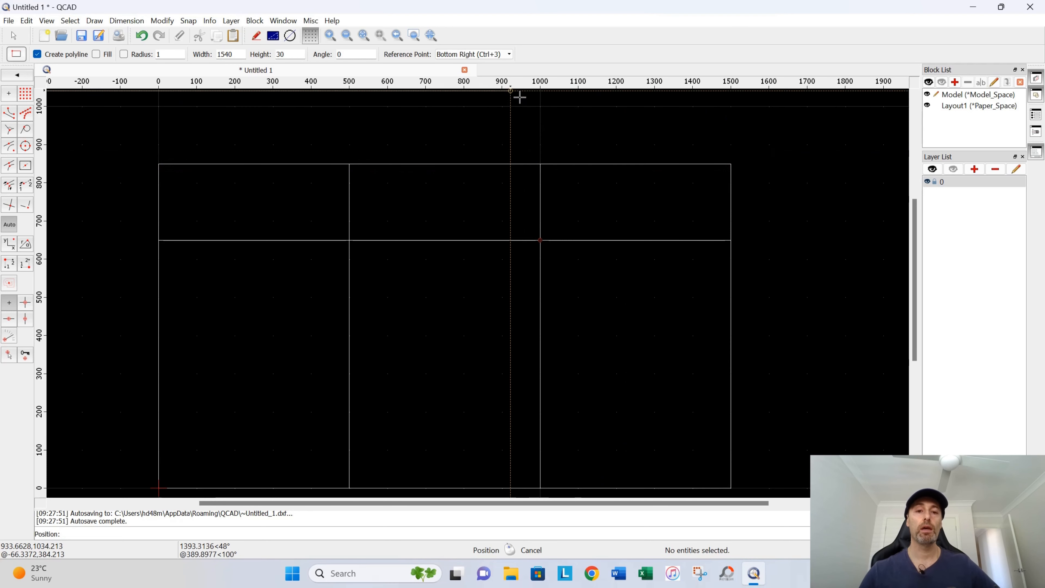
click(484, 54)
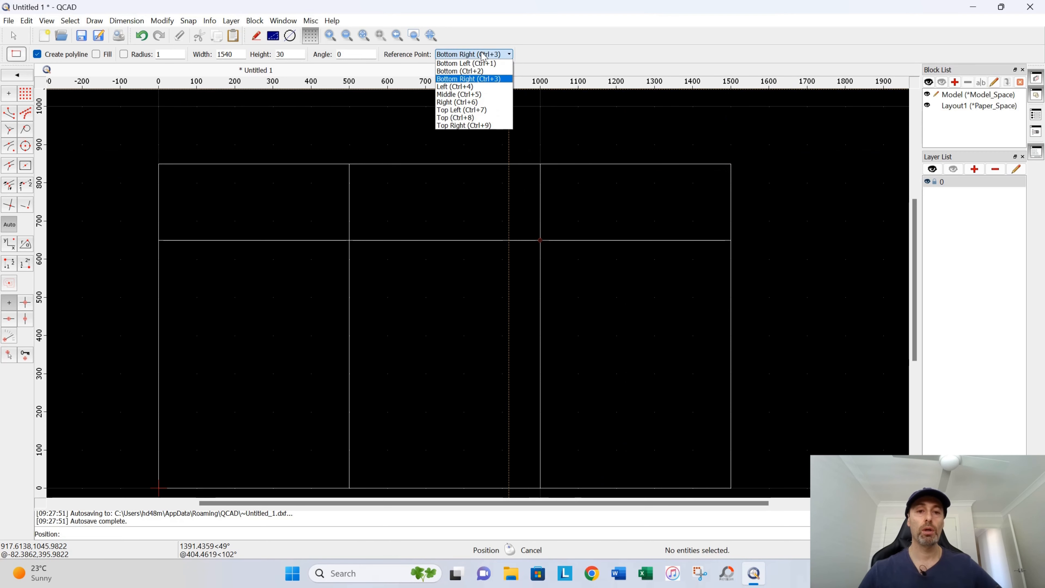
click(474, 71)
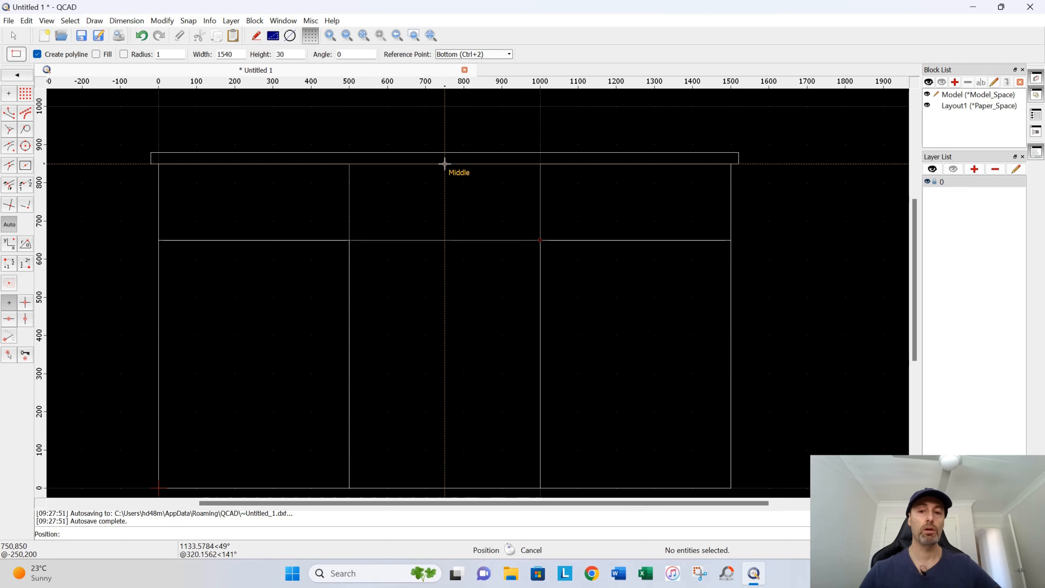
click(444, 163)
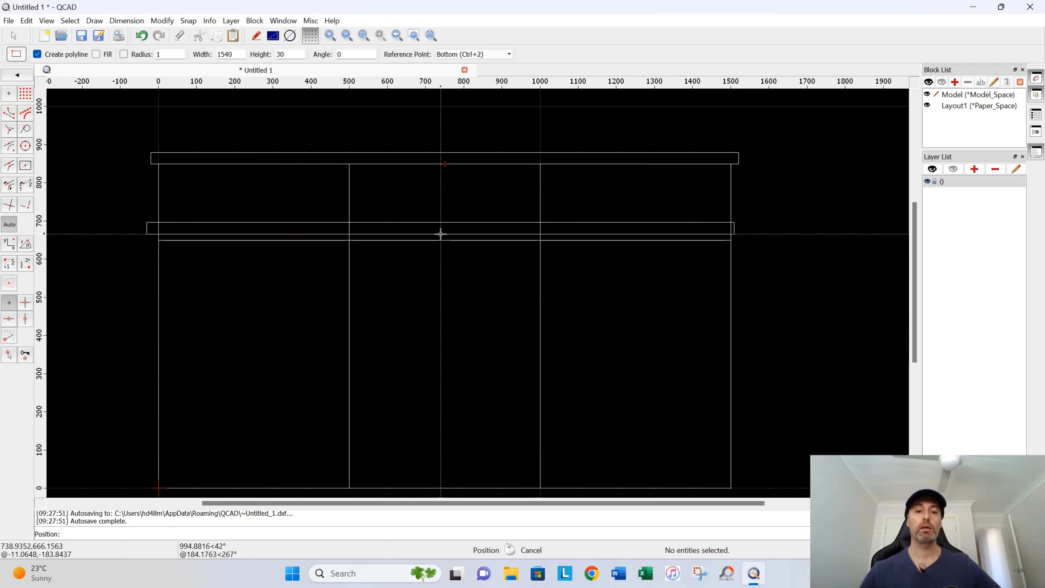
scroll(438, 255, down, 2)
scroll(439, 259, up, 3)
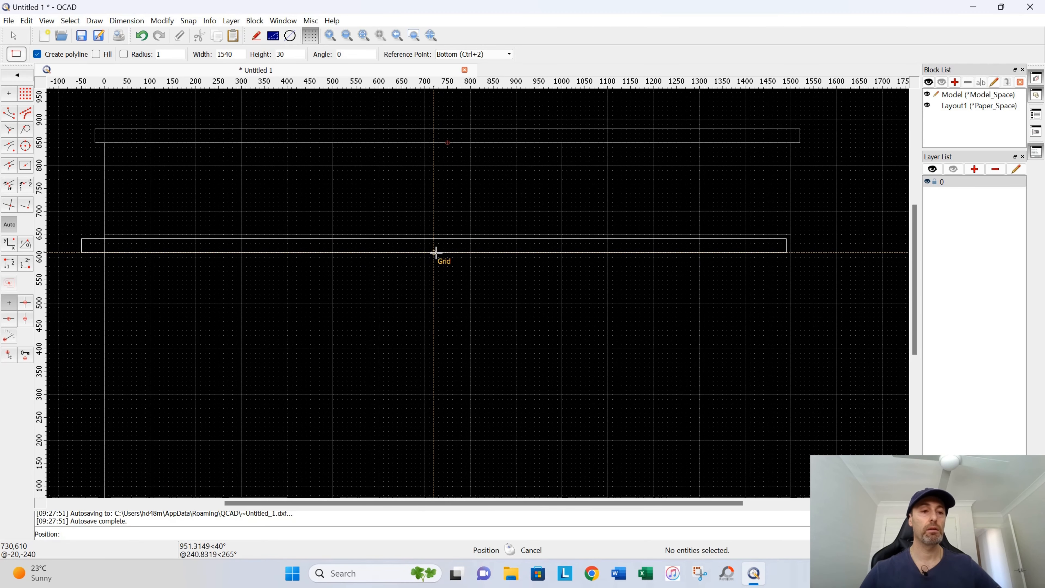
scroll(520, 292, down, 1)
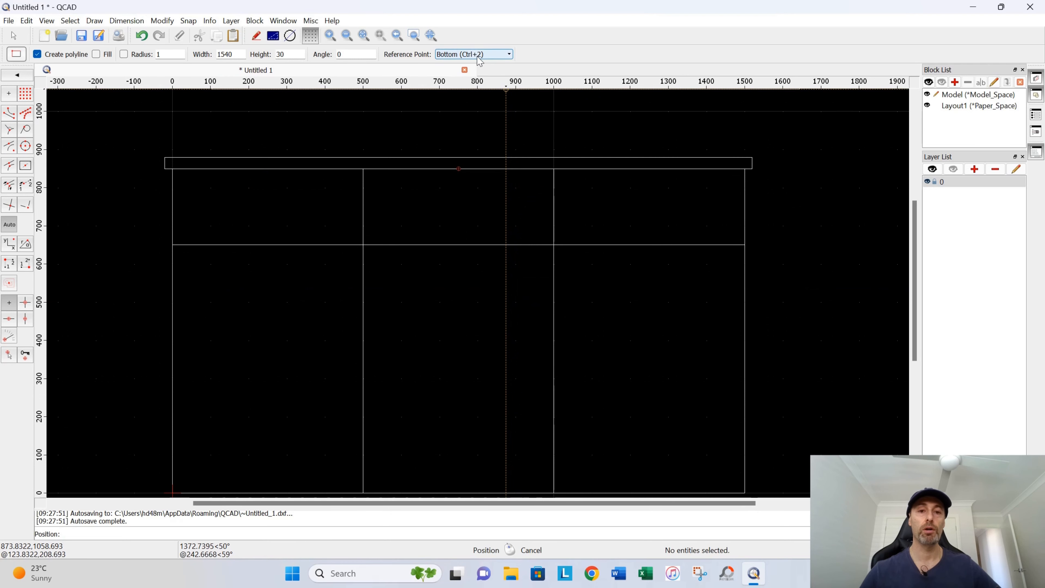
middle_drag(466, 243, 468, 208)
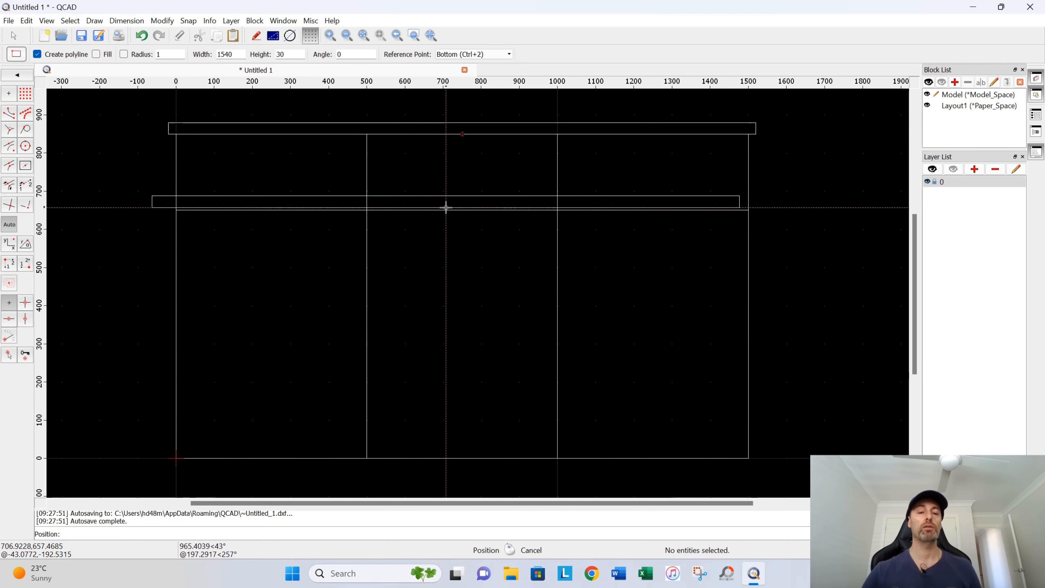
mouse_move(345, 248)
middle_down()
mouse_move(387, 249)
mouse_move(359, 250)
middle_up()
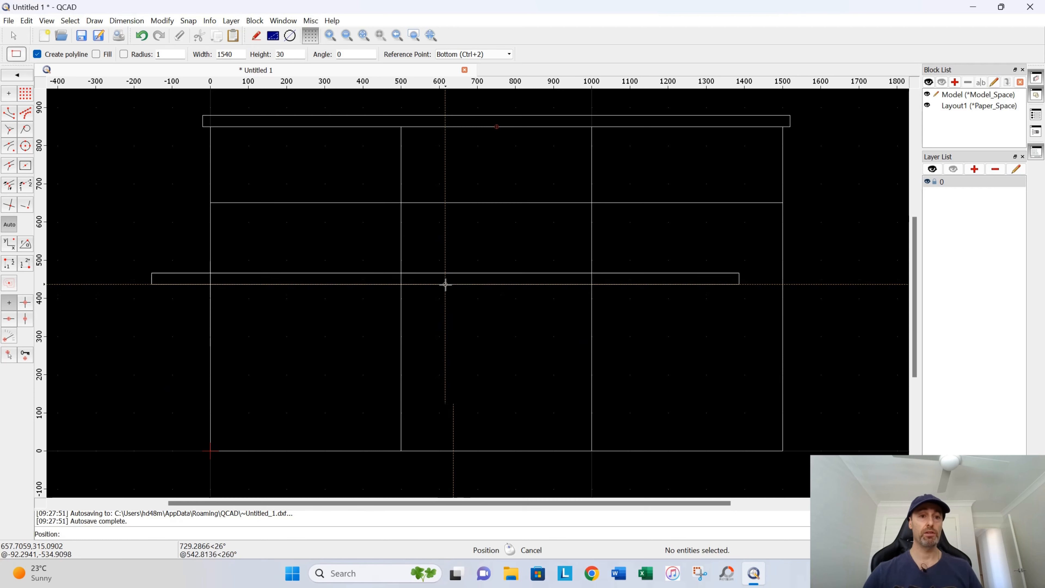
- Draw a freehand chain of five connected lines in the empty area left of the cabinets, and end the line command
click(23, 78)
click(23, 78)
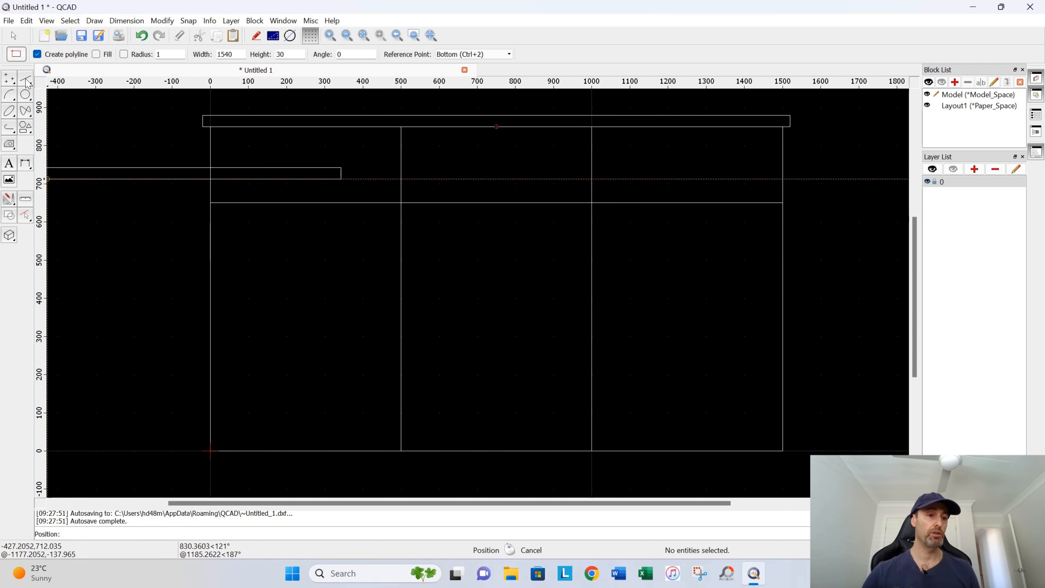
click(26, 81)
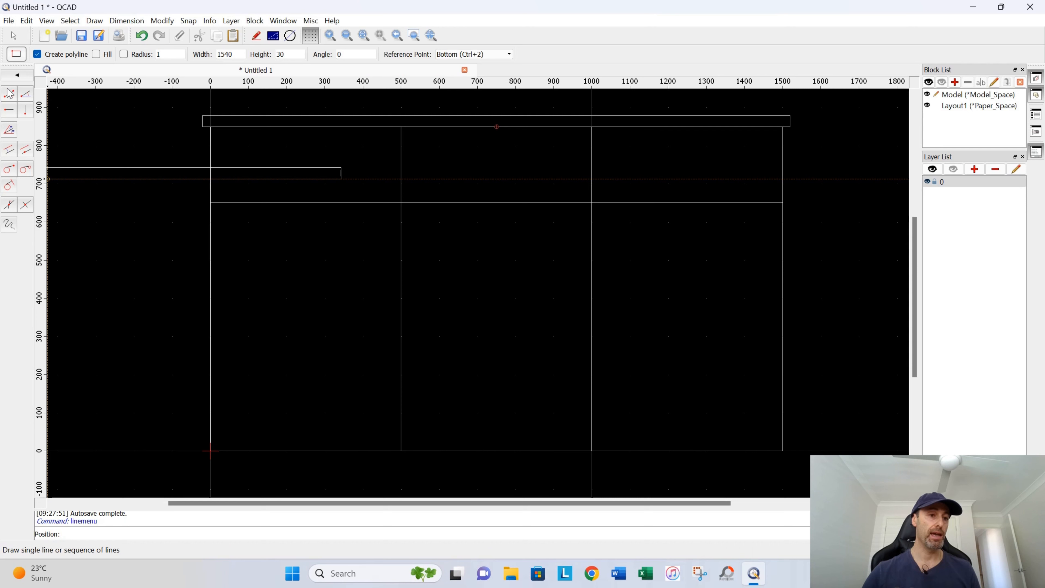
click(13, 97)
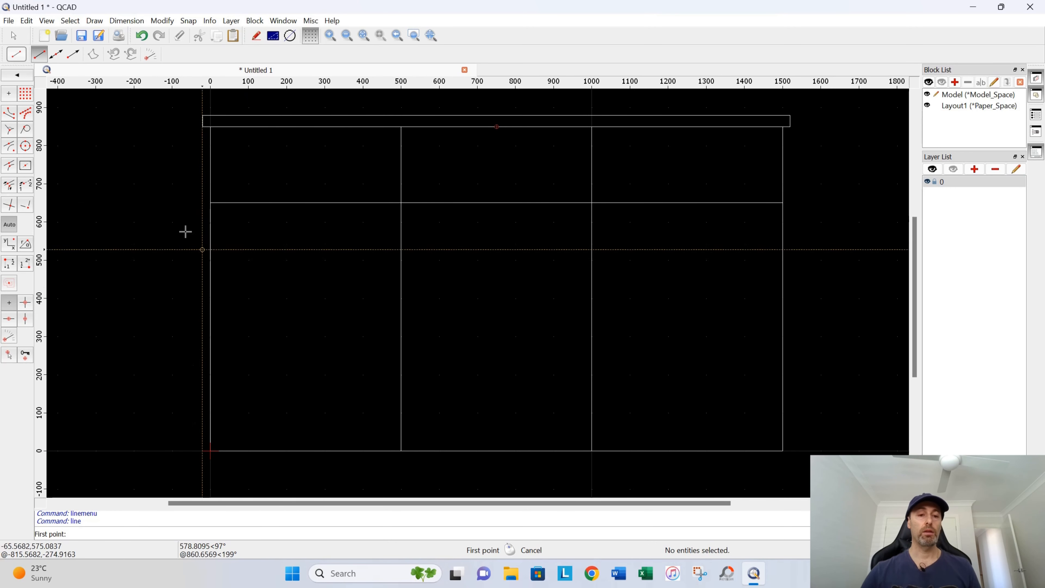
click(125, 168)
click(104, 311)
click(140, 347)
click(159, 250)
click(153, 197)
click(129, 150)
right_click(89, 222)
right_click(98, 336)
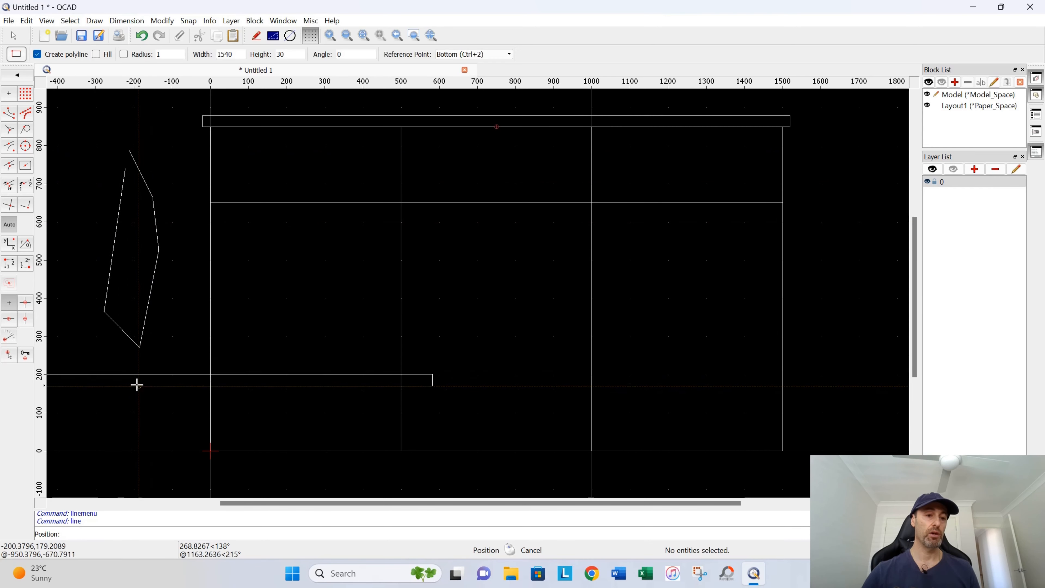
- End the rectangle command and delete the five freehand lines beside the cabinets
right_click(137, 384)
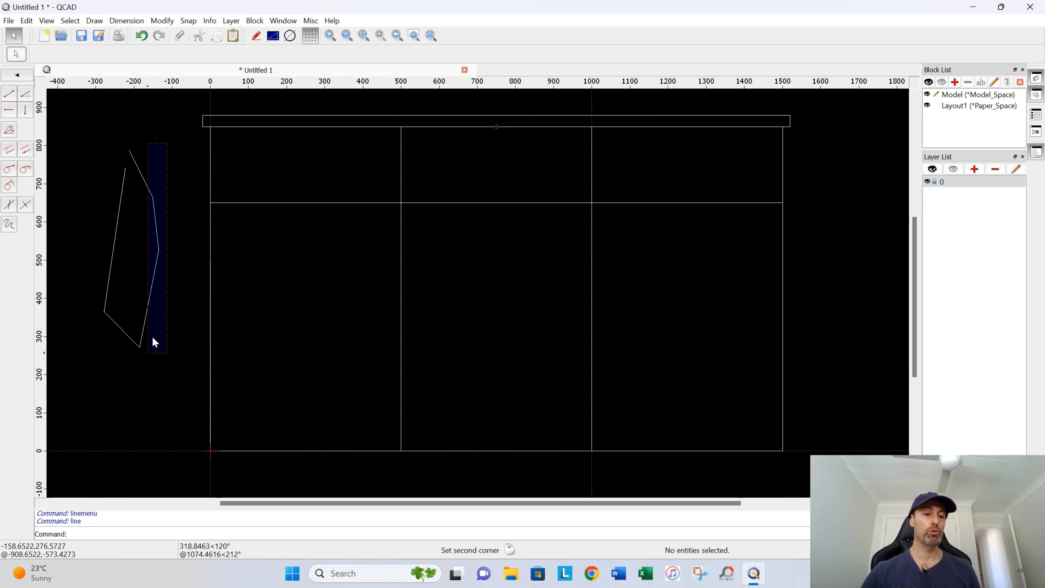
drag(101, 376, 102, 375)
key(Delete)
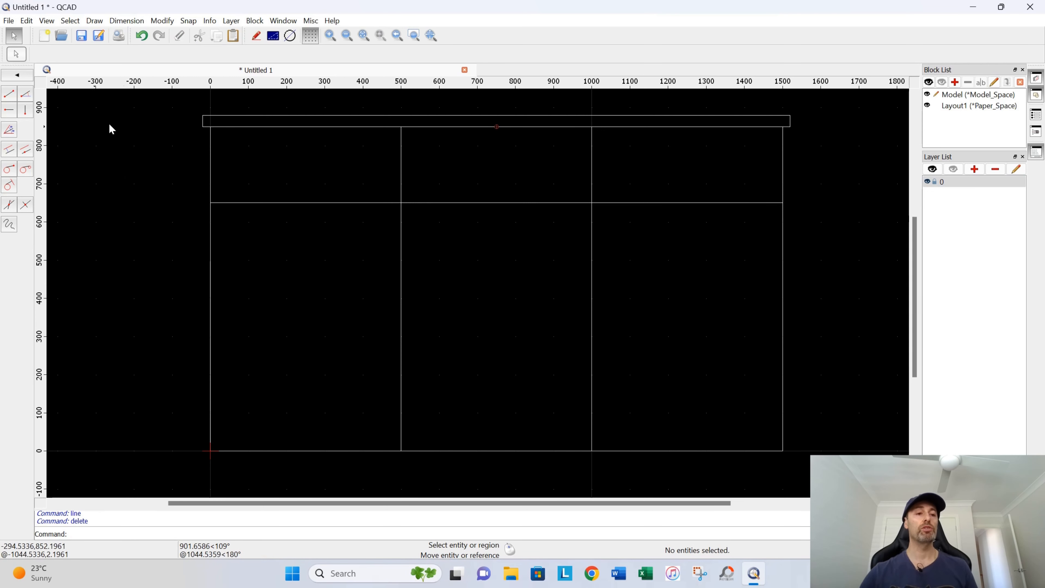
- Draw two corner-to-corner diagonal lines across the first lower cabinet rectangle, and end the line command
click(9, 93)
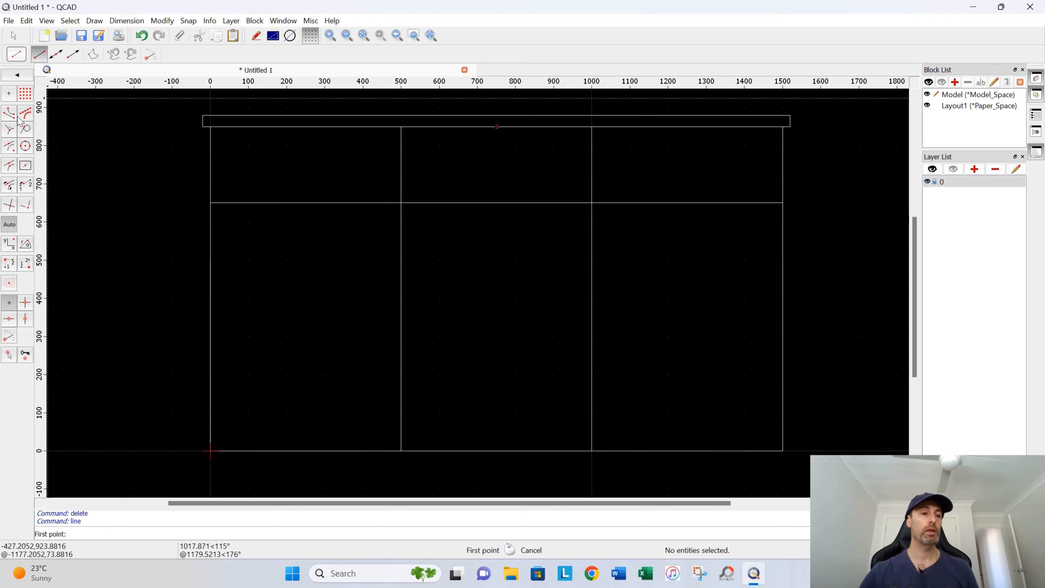
click(210, 203)
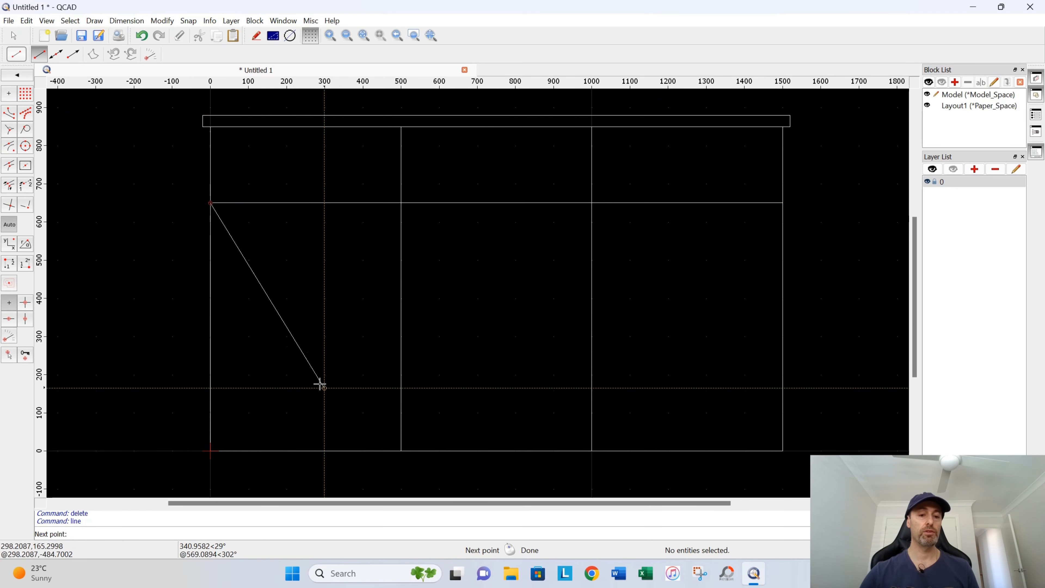
click(400, 450)
right_click(329, 424)
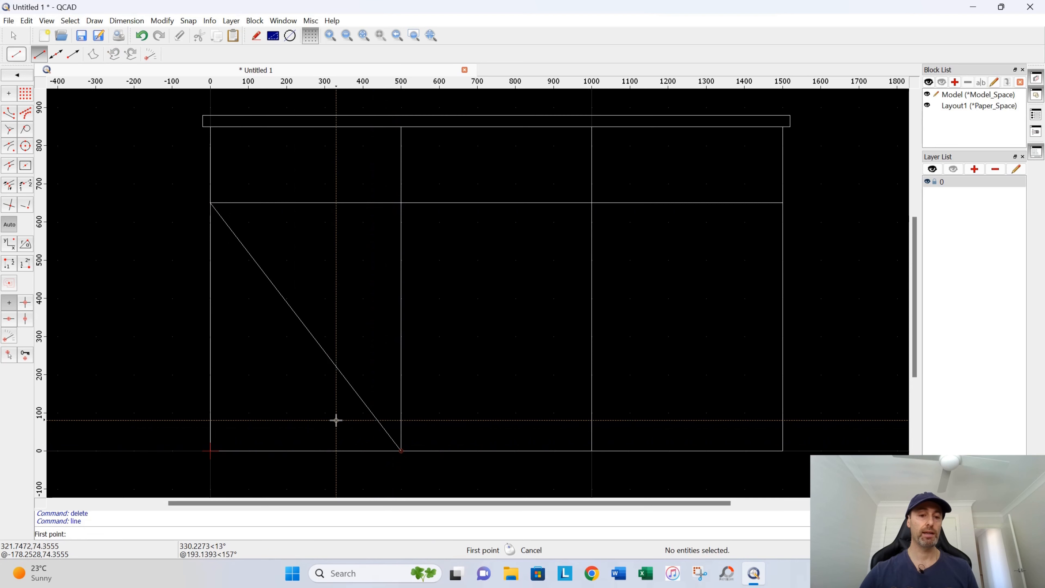
click(211, 450)
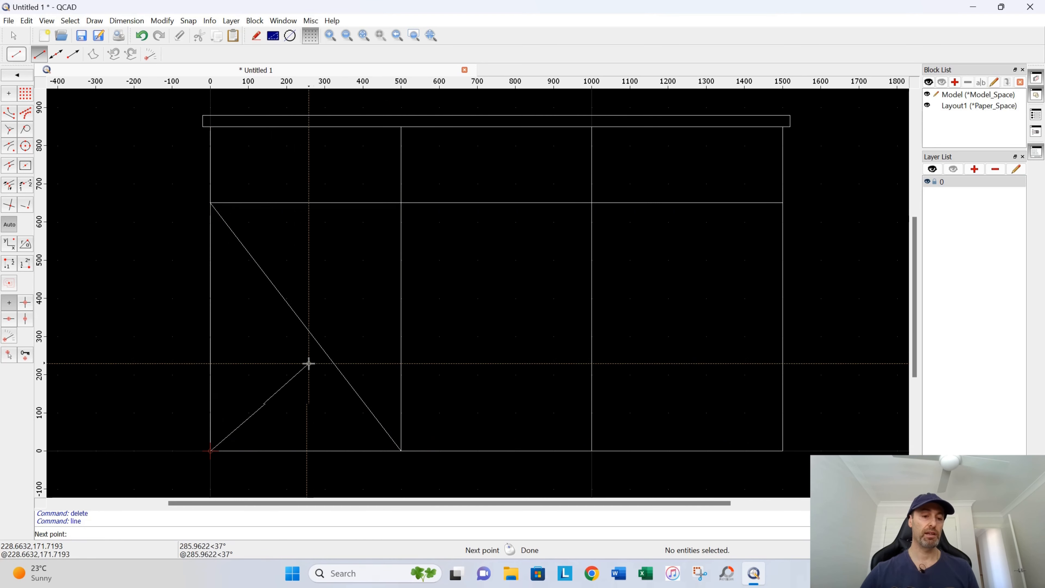
click(401, 203)
right_click(442, 273)
right_click(467, 340)
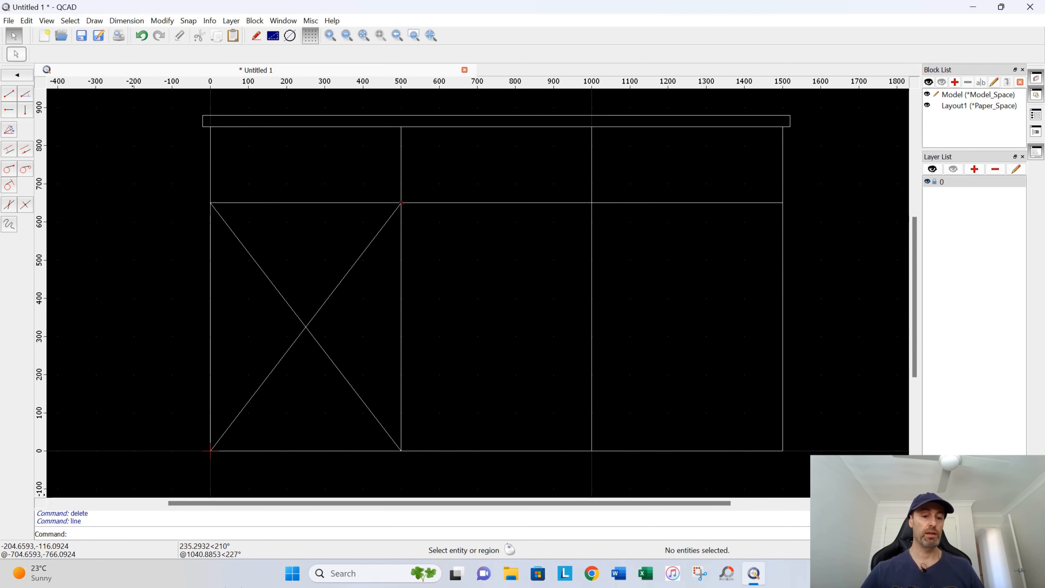
- Open Calculator and work out the inner panel height as 650 minus 65 minus 65, then return to QCAD
click(293, 574)
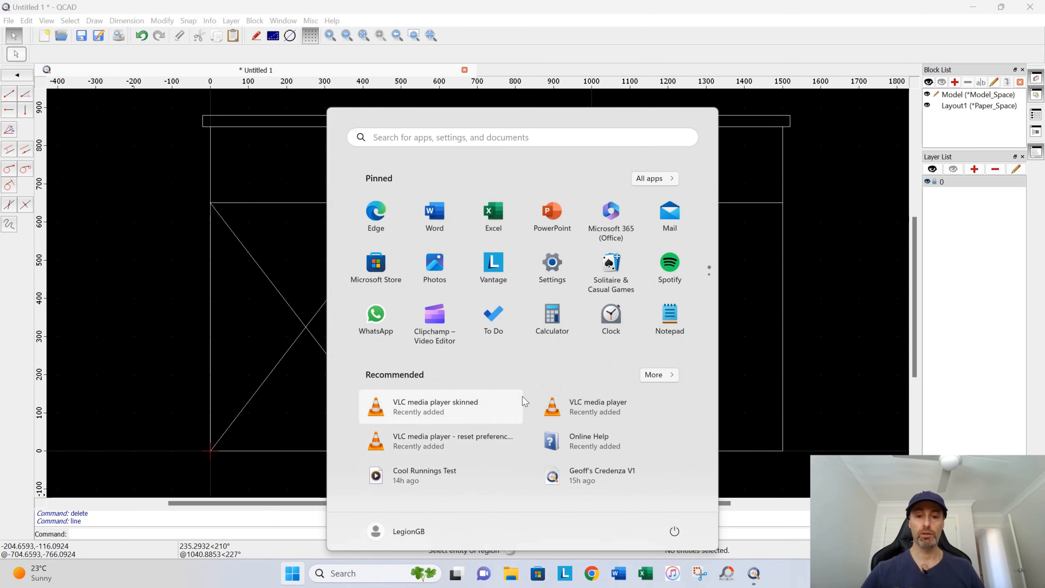
click(553, 325)
drag(159, 125, 637, 153)
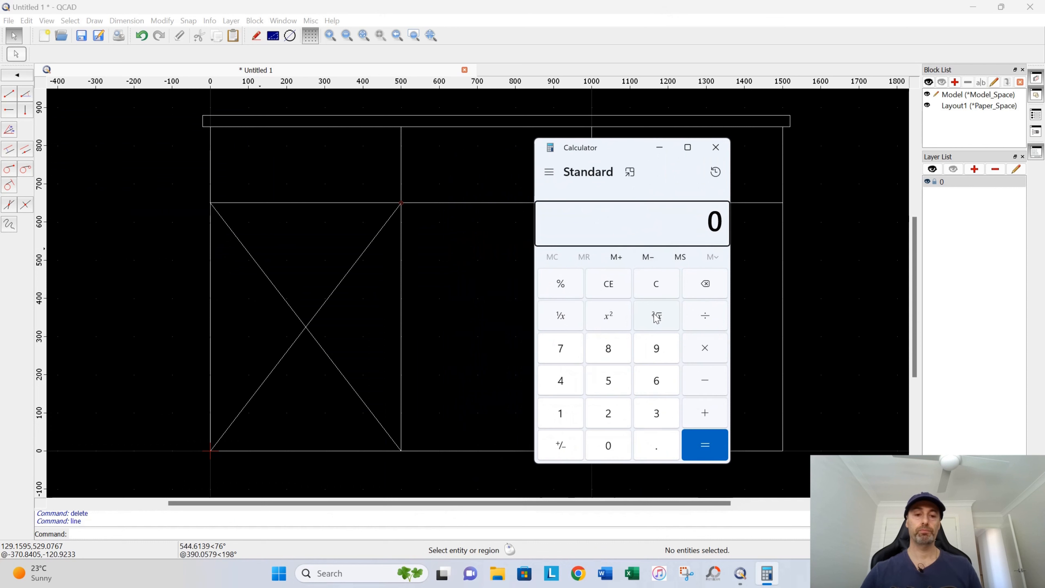
click(656, 381)
click(625, 383)
click(617, 444)
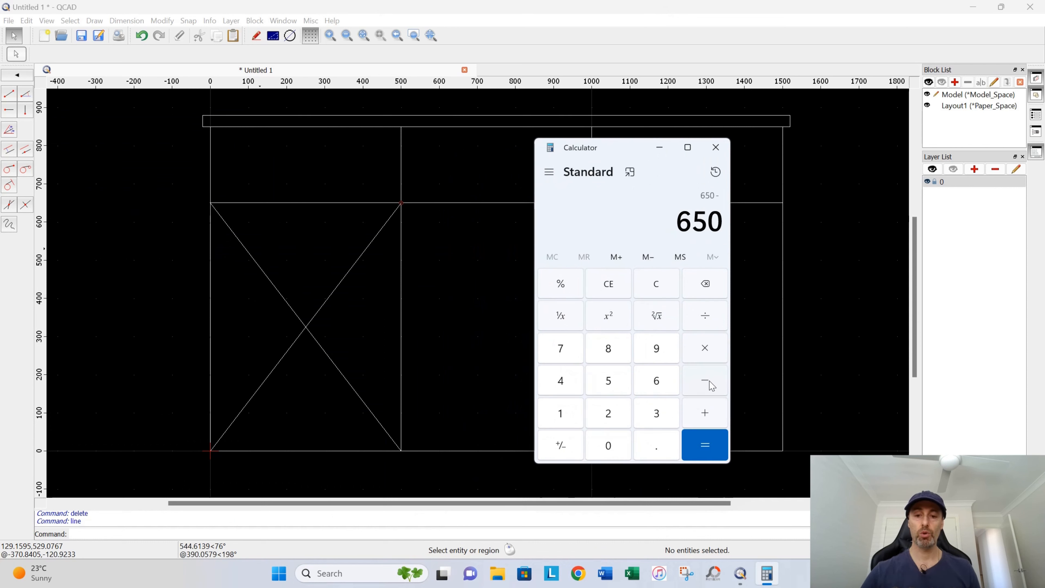
click(658, 382)
click(611, 383)
click(707, 385)
click(655, 387)
click(609, 381)
click(704, 444)
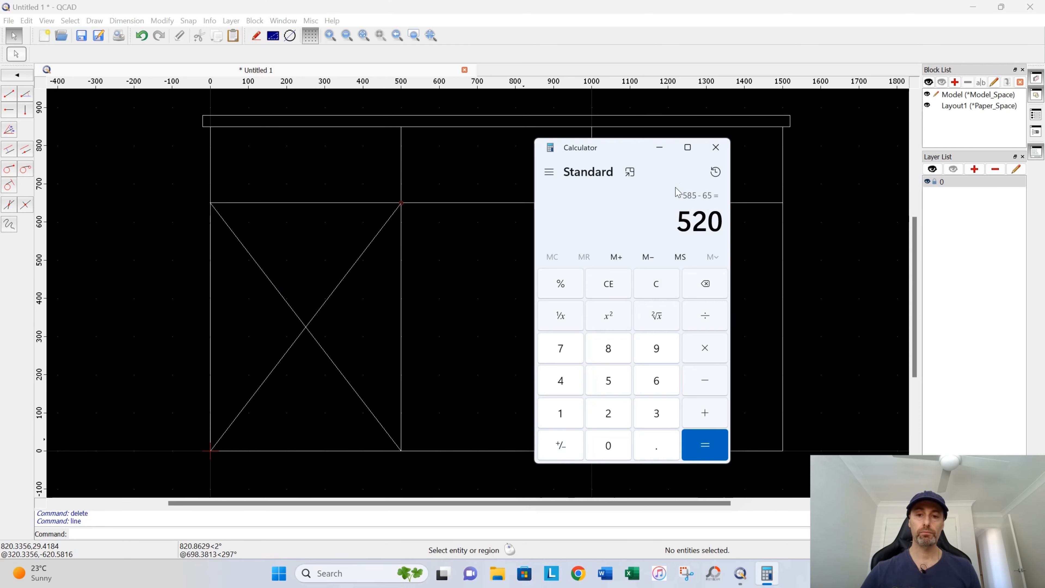
click(660, 146)
- Start a rectangle with size and set its height to 520
scroll(156, 224, up, 1)
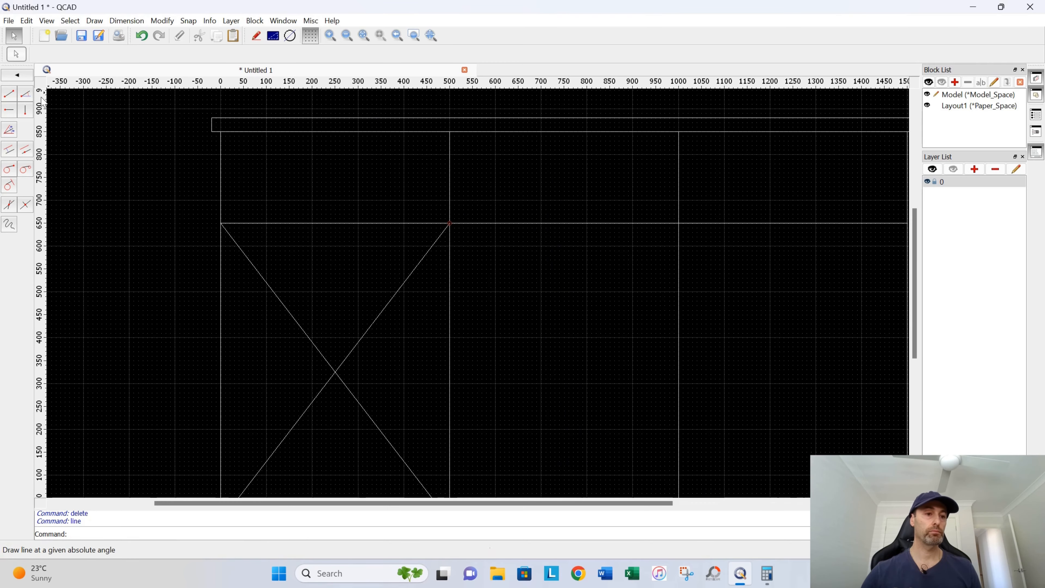
click(13, 78)
click(25, 127)
click(26, 97)
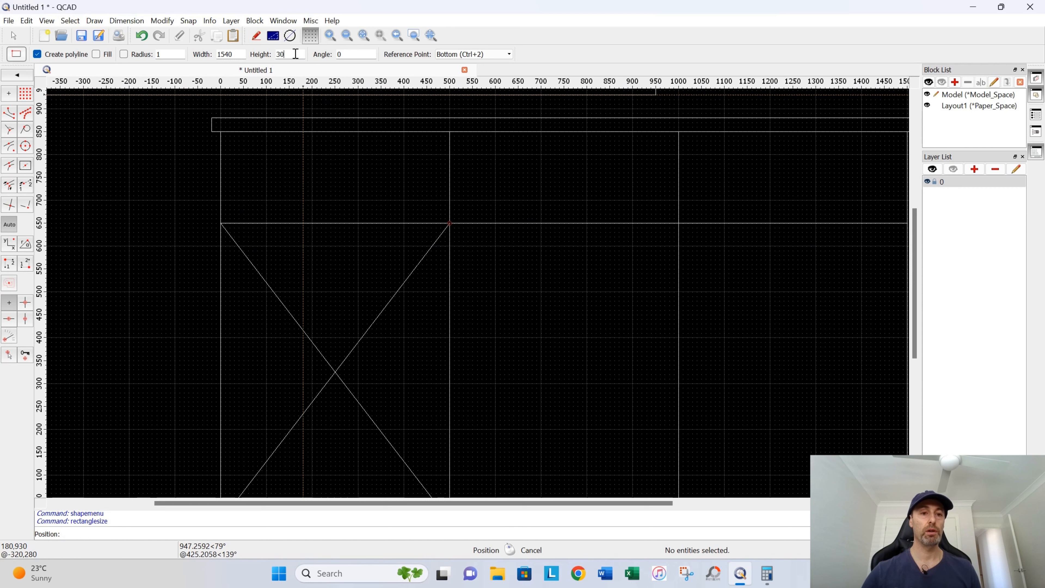
text(520)
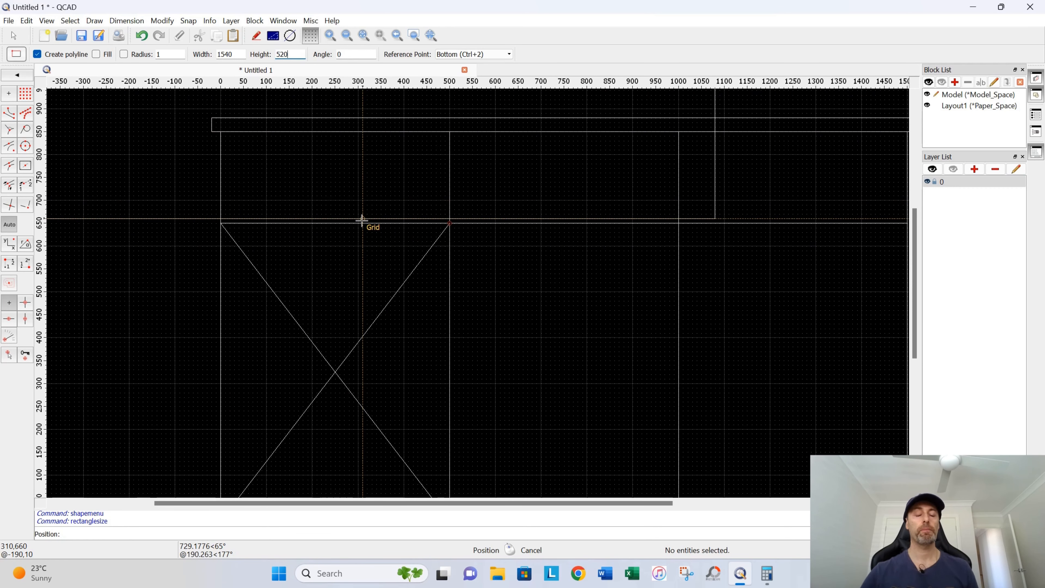
middle_drag(354, 289, 353, 204)
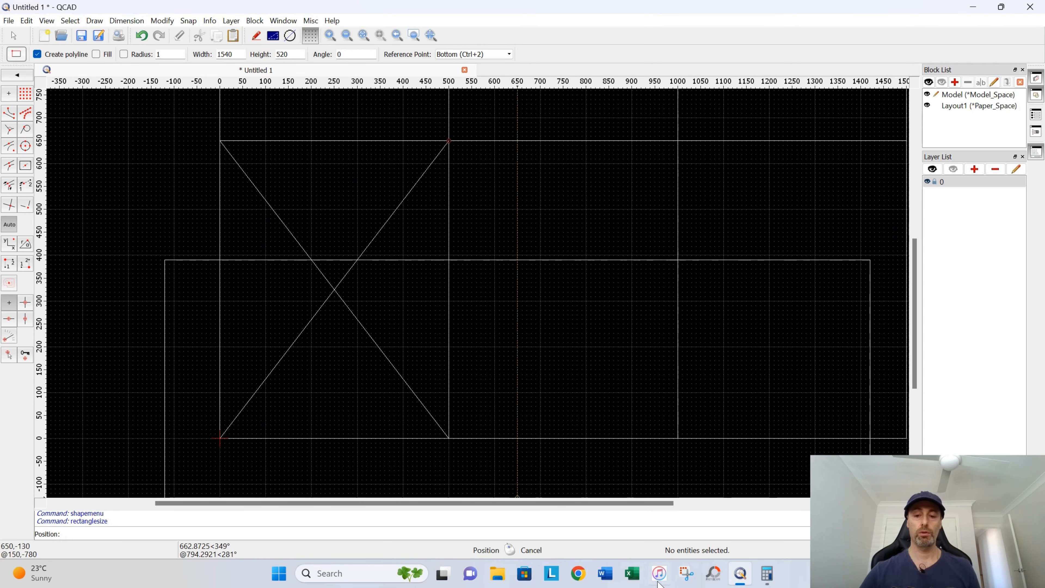
- Switch to Calculator, work out the inner panel width as 500 minus 65 minus 65, and return to QCAD
click(765, 574)
click(609, 283)
click(608, 444)
click(608, 444)
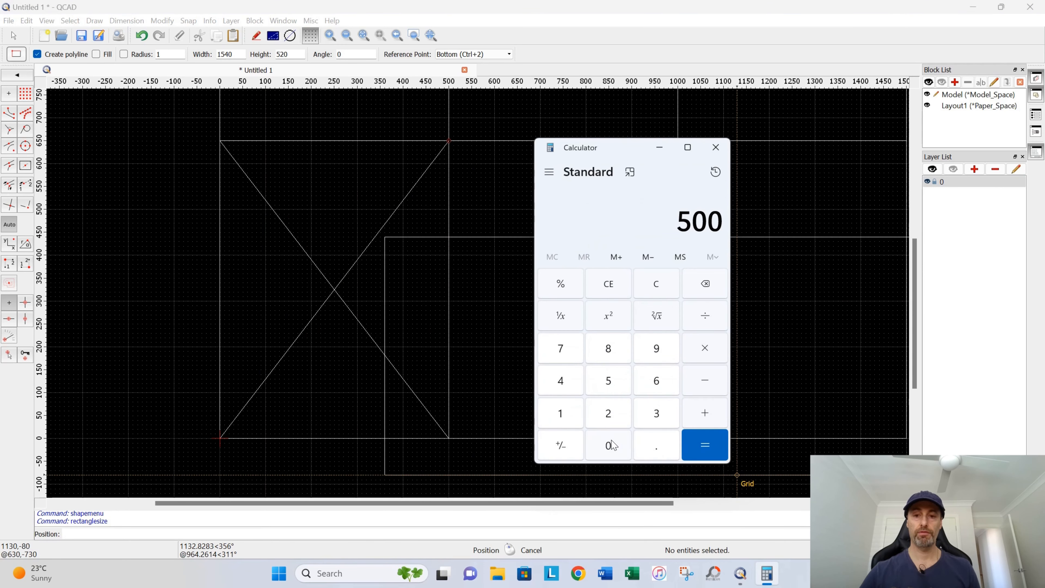
click(665, 384)
click(615, 384)
click(703, 387)
click(660, 385)
click(619, 384)
click(705, 445)
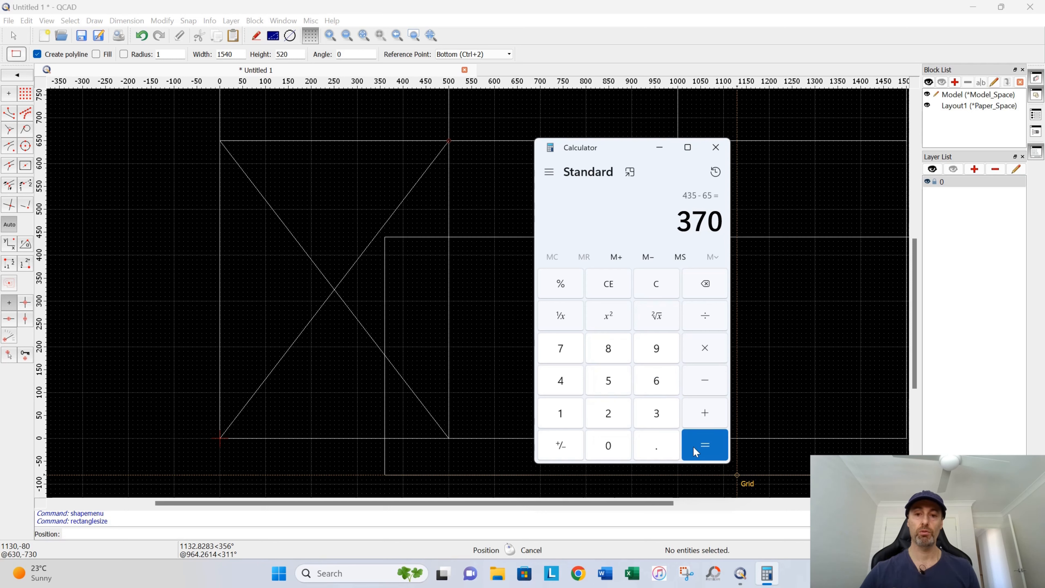
click(659, 147)
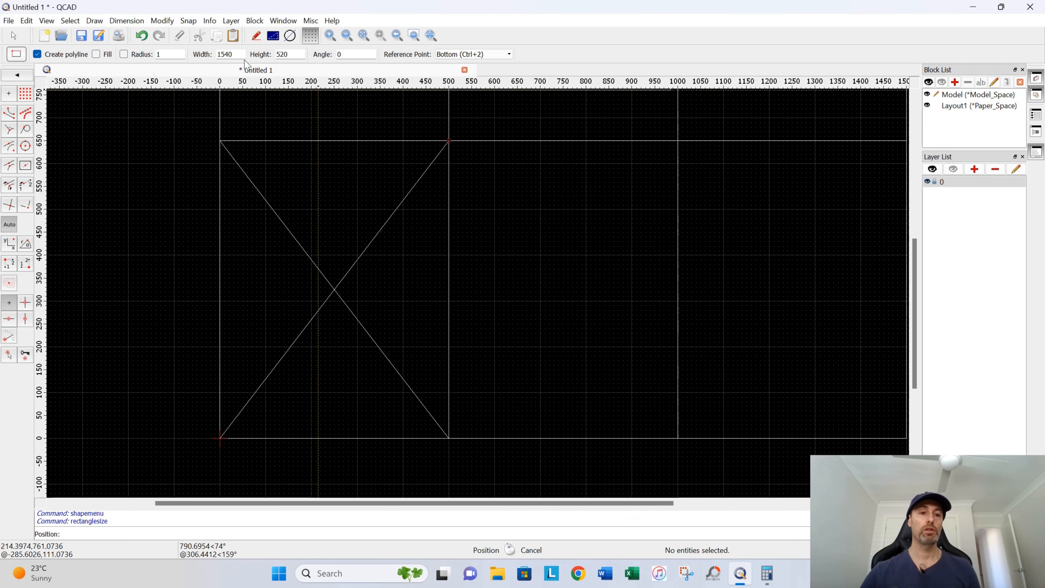
- Set the rectangle's width to 370 with reference point Middle, place it where the diagonals cross, and end the command
double_click(237, 54)
text(370)
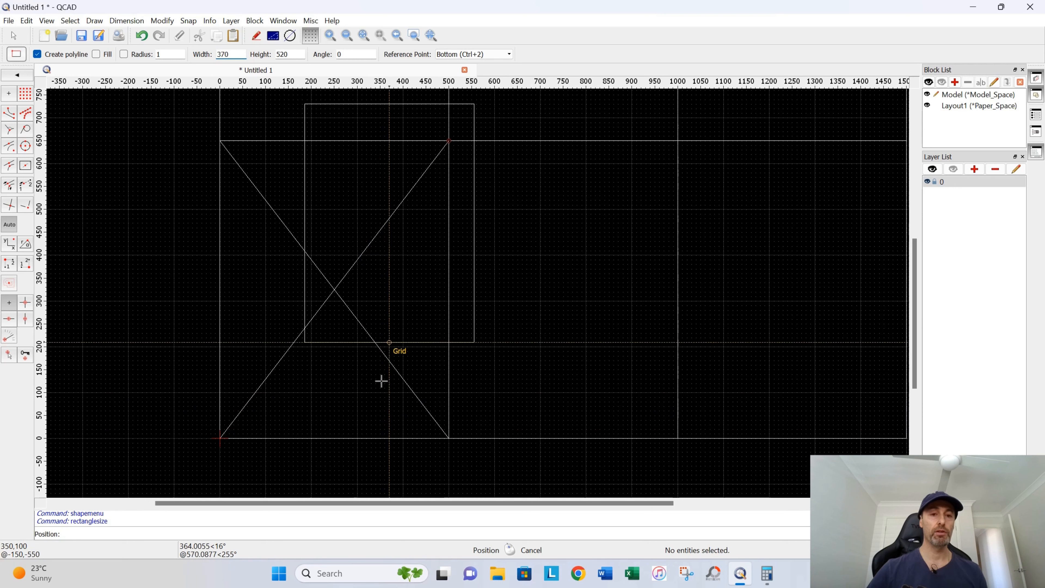
click(503, 56)
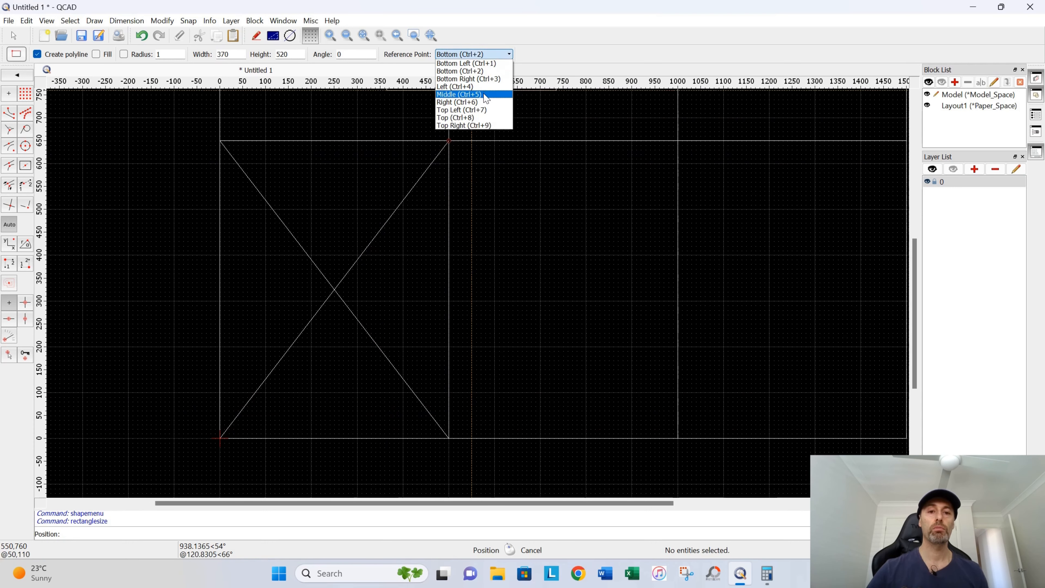
click(500, 94)
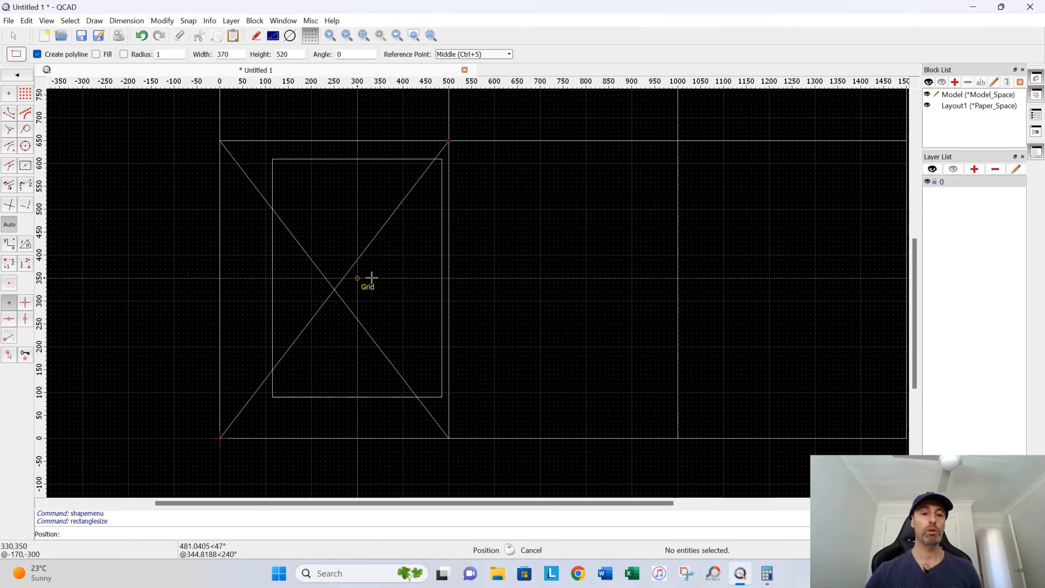
click(333, 289)
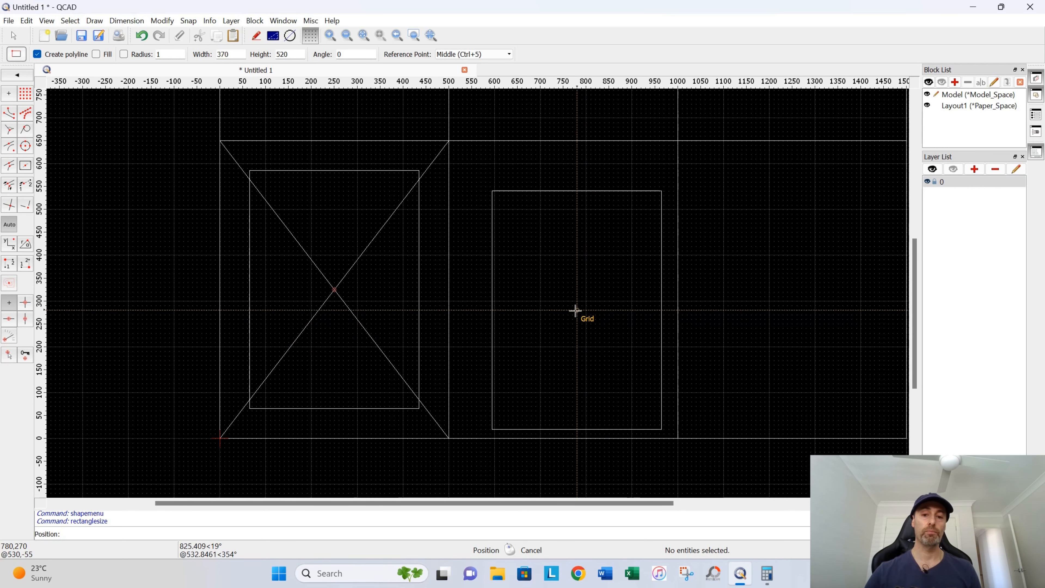
right_click(569, 285)
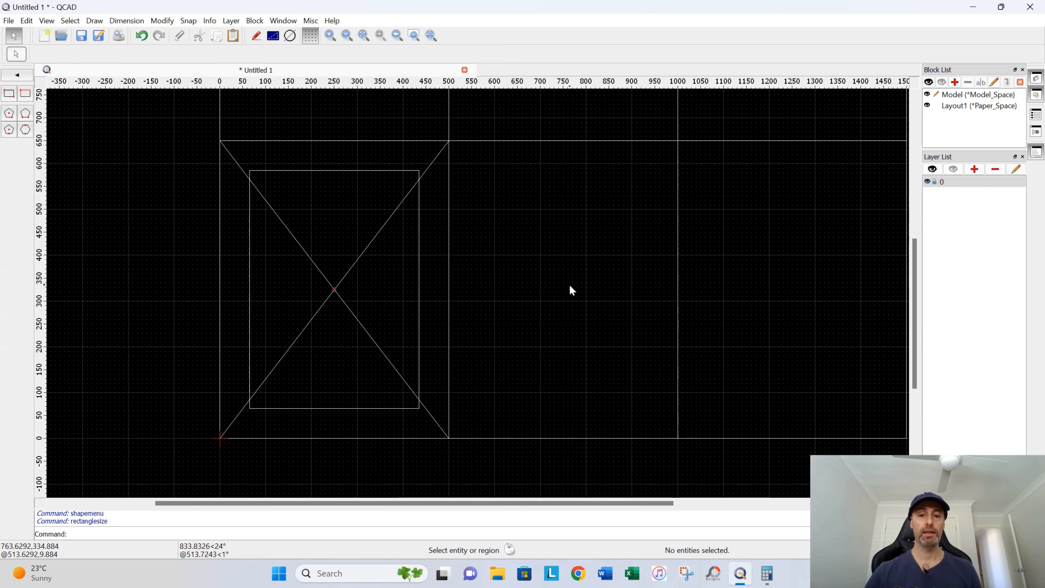
- Delete both diagonal construction lines from the first lower cabinet
scroll(405, 263, down, 2)
scroll(403, 262, up, 2)
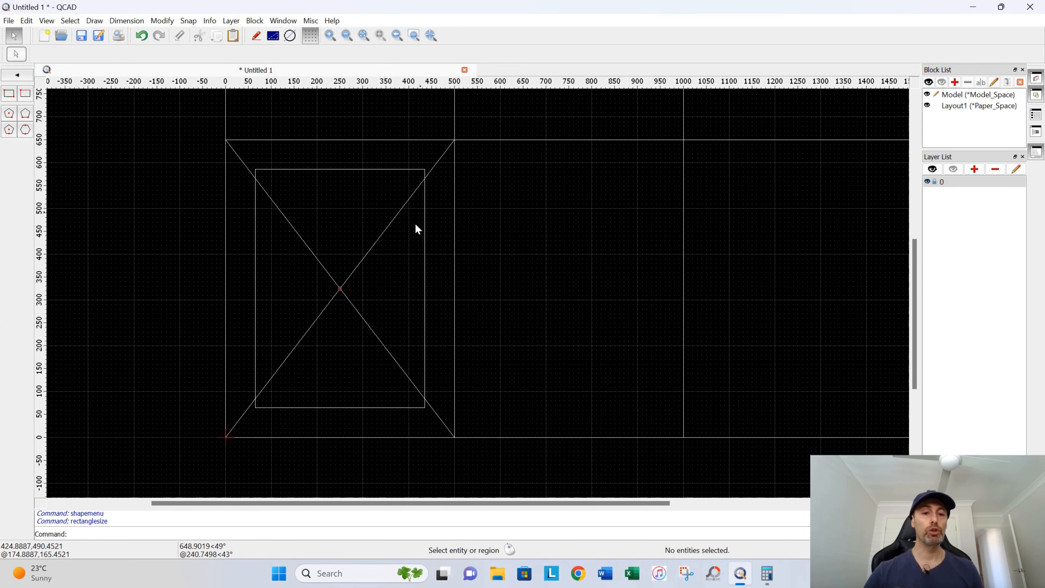
scroll(342, 347, down, 1)
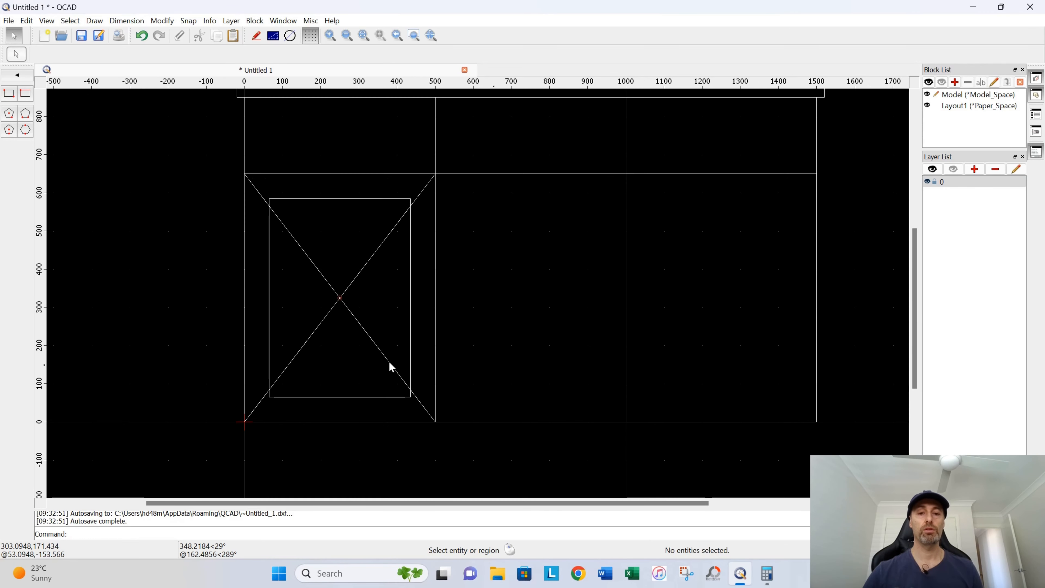
scroll(380, 314, up, 1)
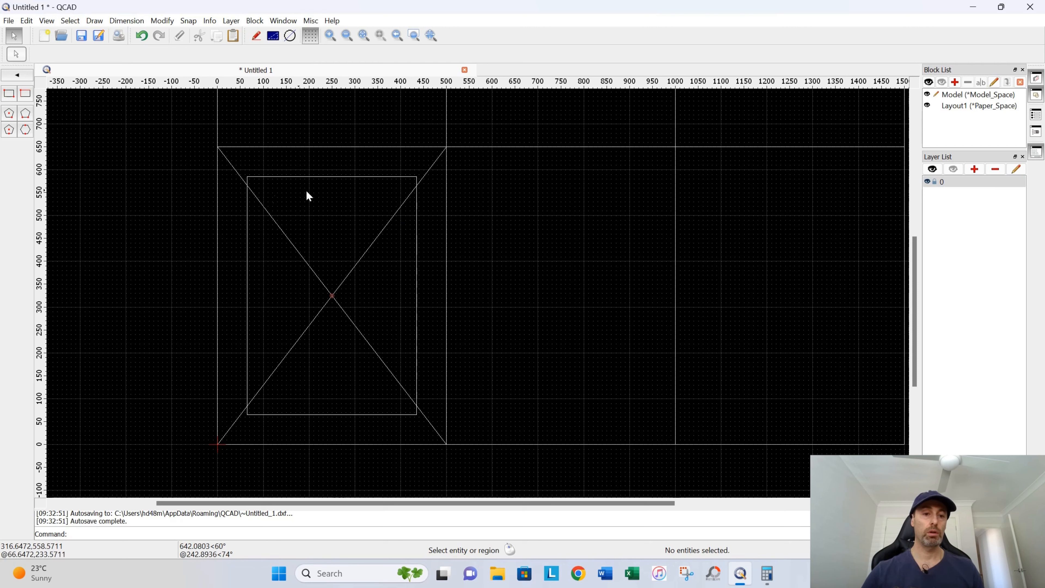
drag(425, 168, 387, 365)
key(Escape)
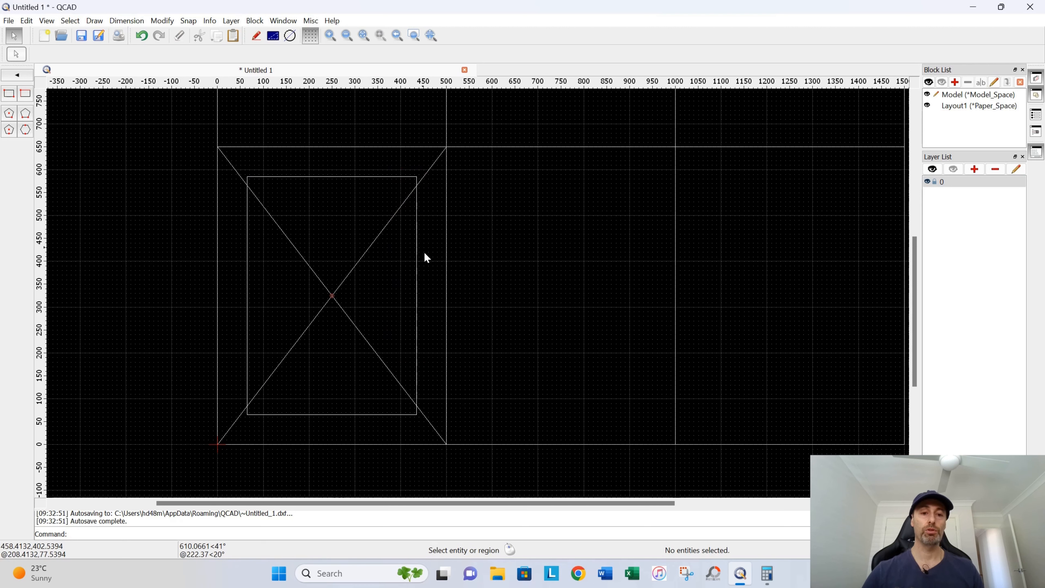
click(426, 172)
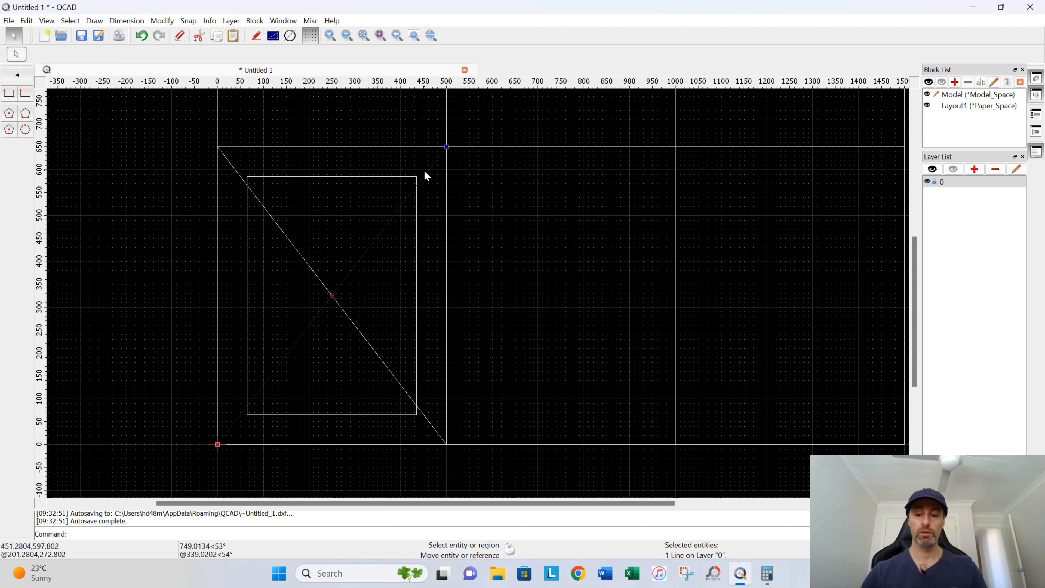
key(Delete)
click(281, 231)
key(Delete)
- Copy the first lower cabinet's outer and inner rectangles from its lower-left to its lower-right corner with 2 multiple copies, and clear the selection
drag(431, 165, 423, 363)
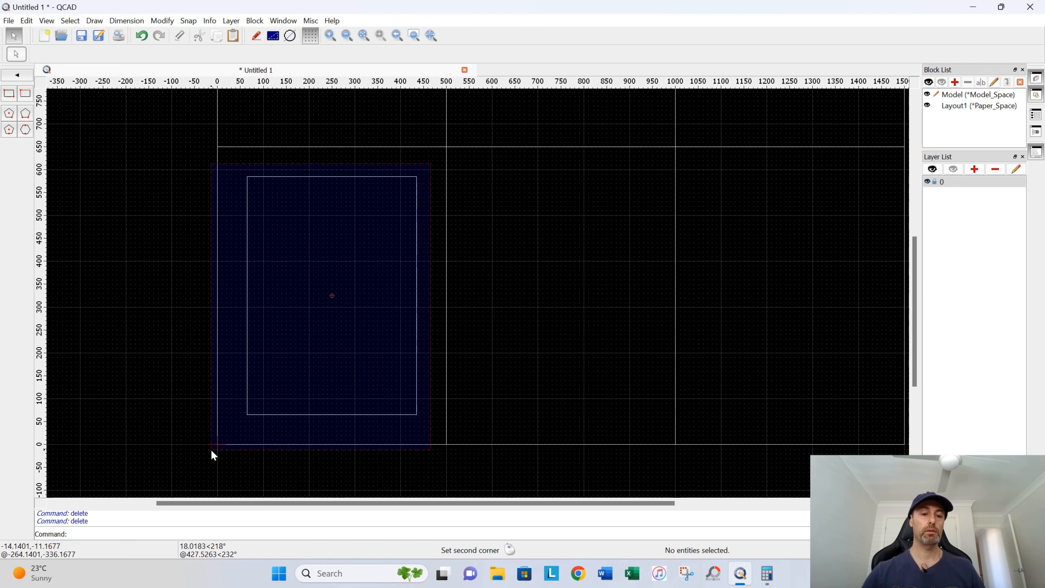
drag(208, 455, 208, 455)
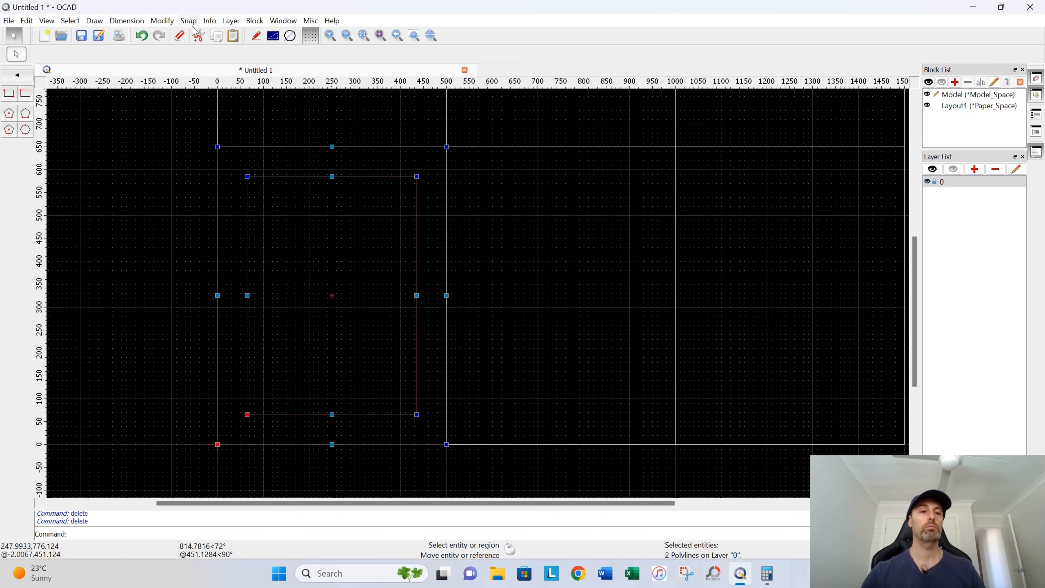
click(160, 23)
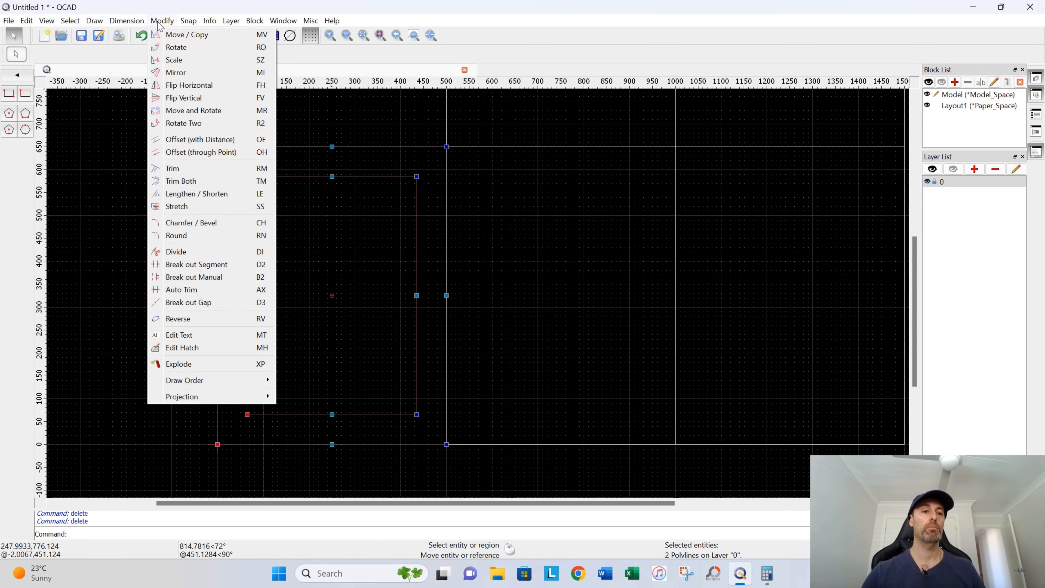
click(175, 36)
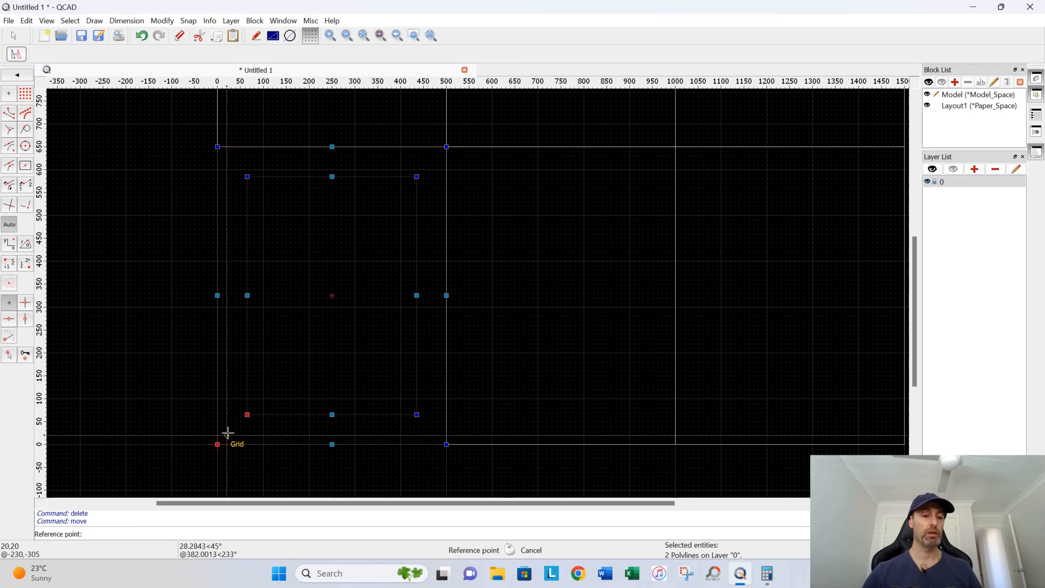
click(218, 445)
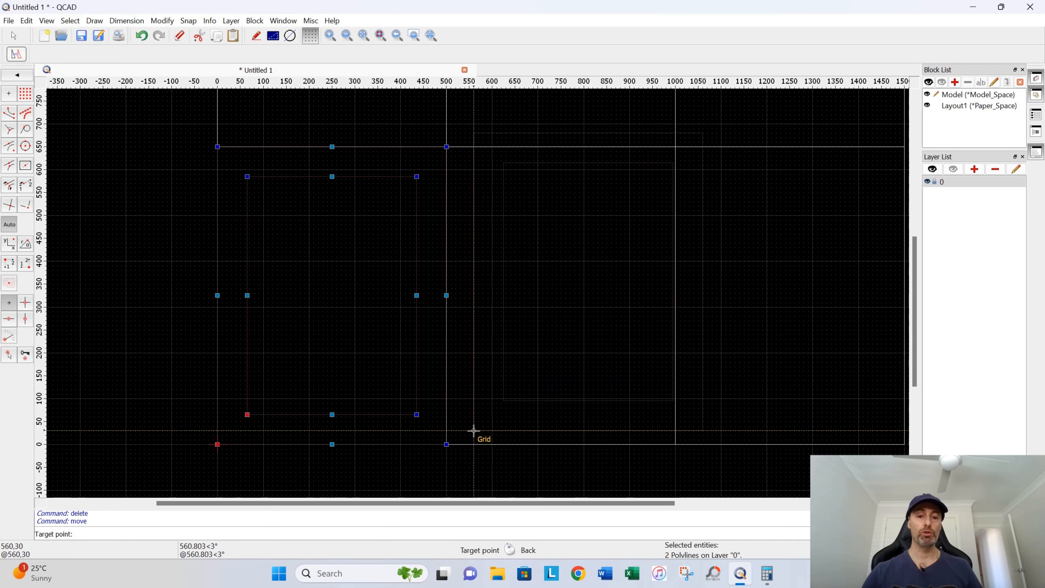
click(446, 444)
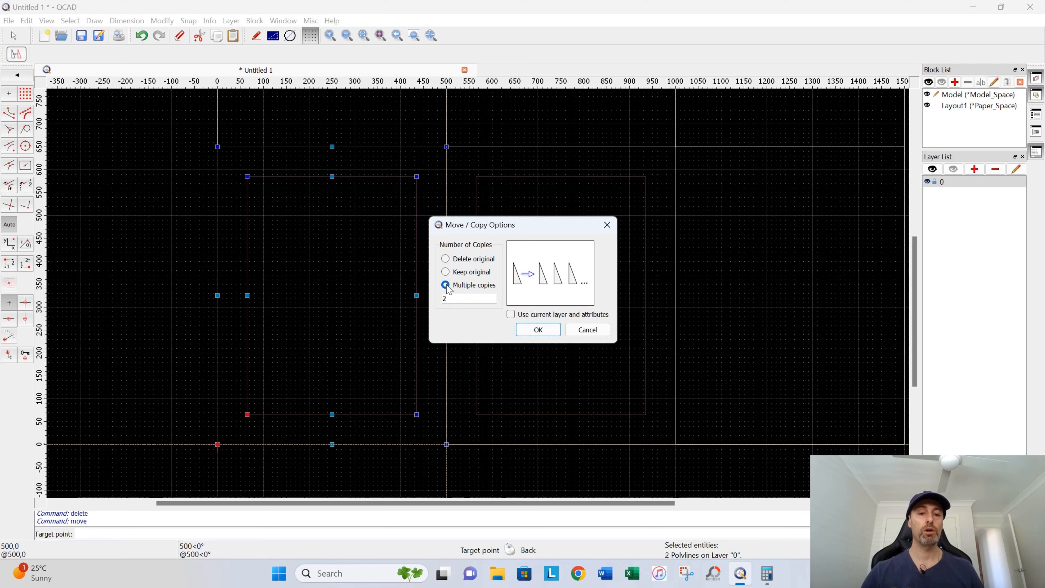
click(538, 331)
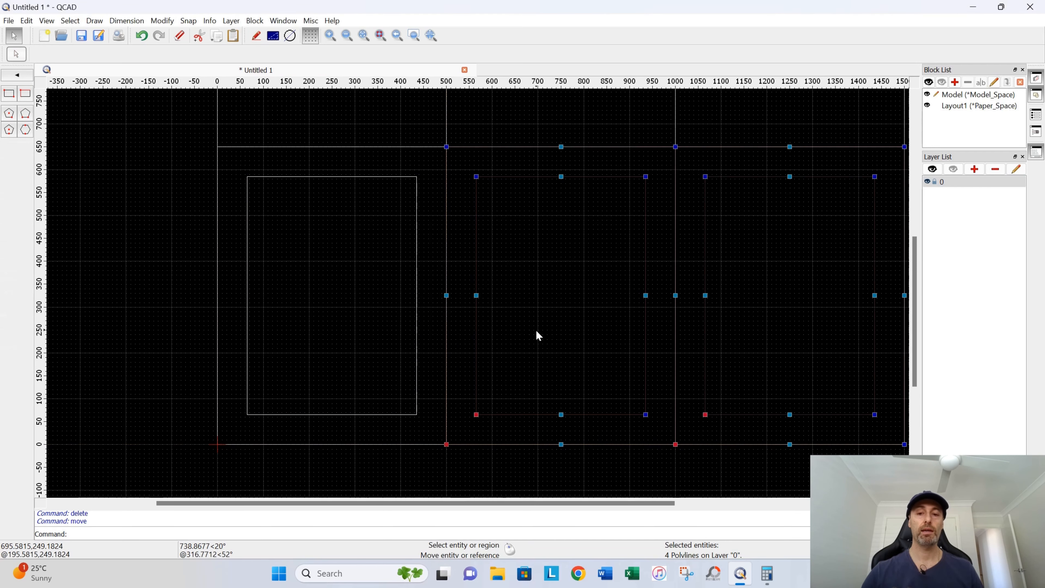
click(699, 471)
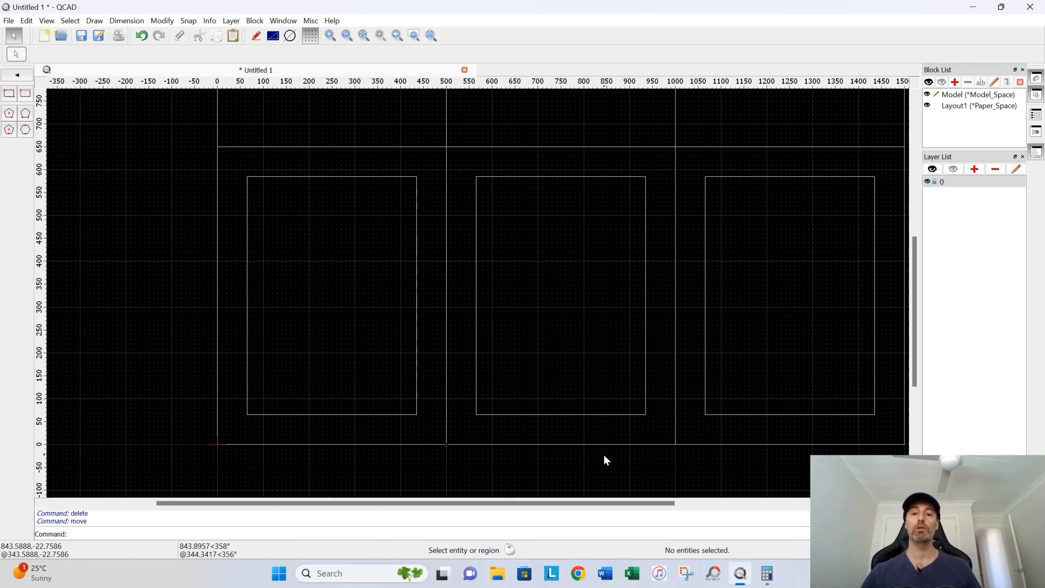
scroll(606, 460, down, 1)
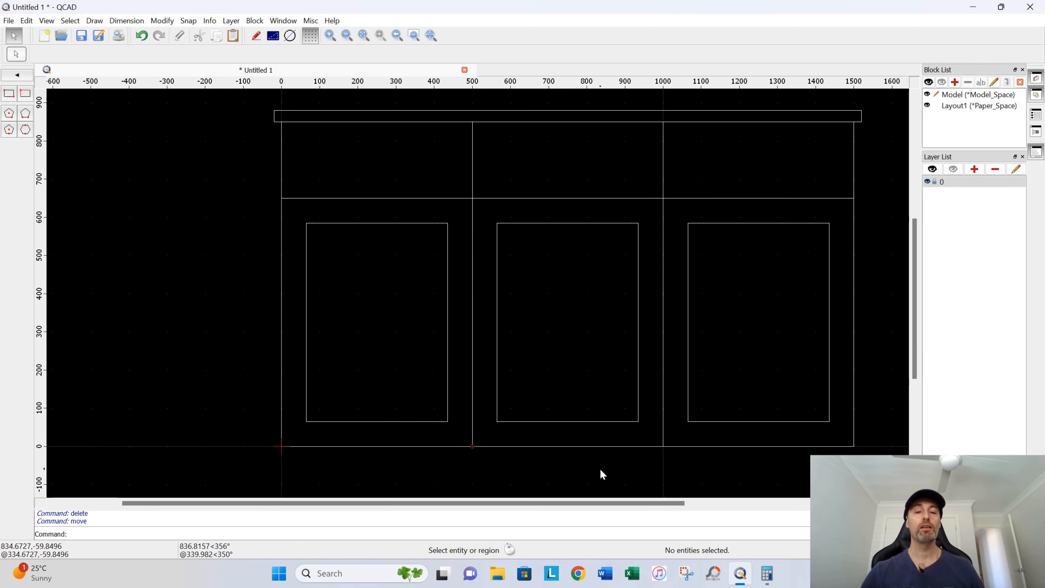
scroll(597, 466, down, 1)
scroll(596, 465, up, 1)
mouse_move(598, 471)
middle_down()
mouse_move(518, 432)
mouse_move(504, 447)
middle_up()
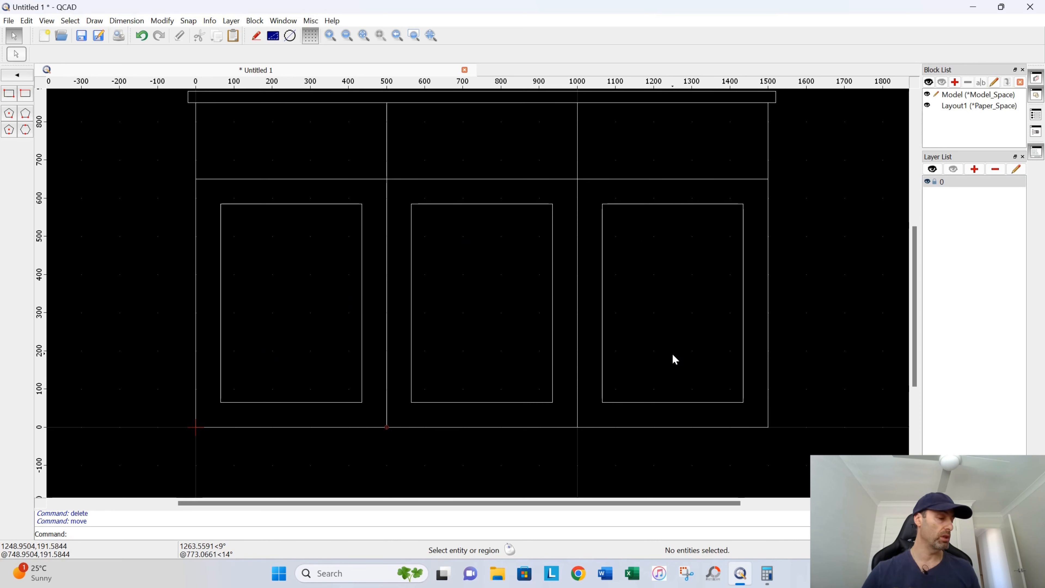
middle_drag(476, 329, 511, 369)
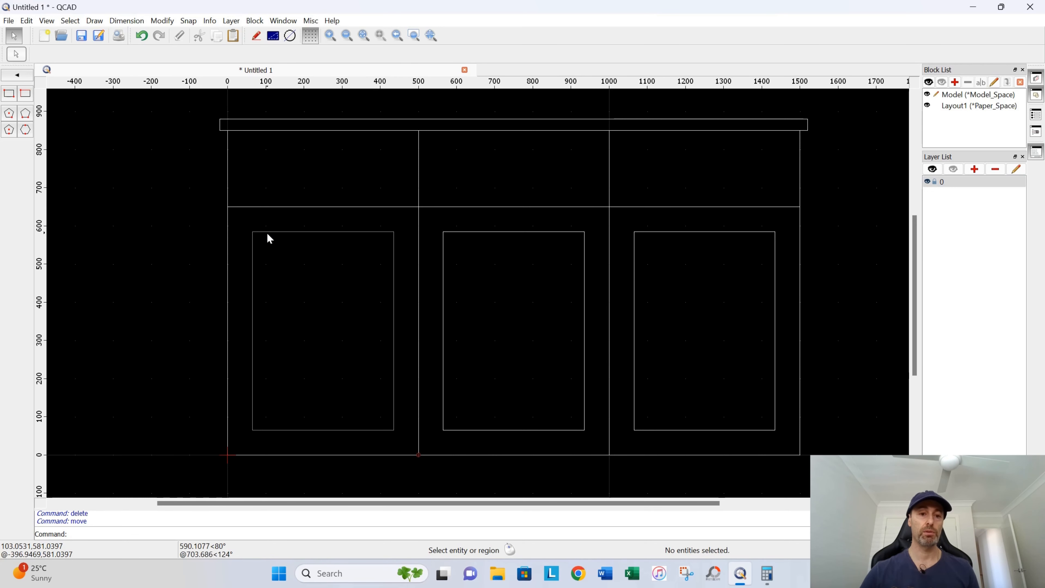
- Switch to Calculator, work out the drawer panel height as 200 minus 65 minus 65, clear the result, and return to QCAD
click(767, 573)
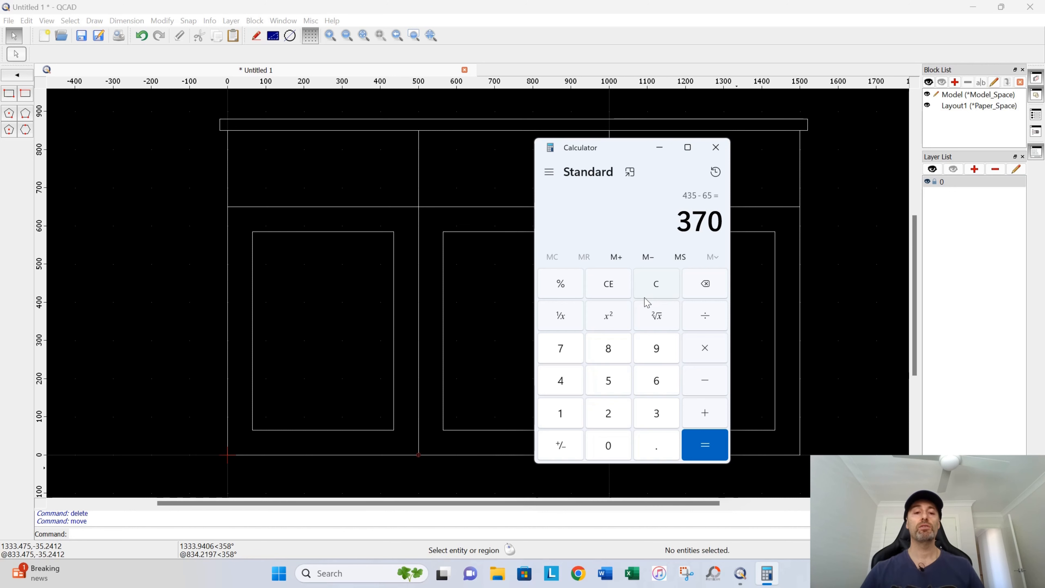
click(663, 288)
click(621, 424)
click(615, 445)
click(615, 445)
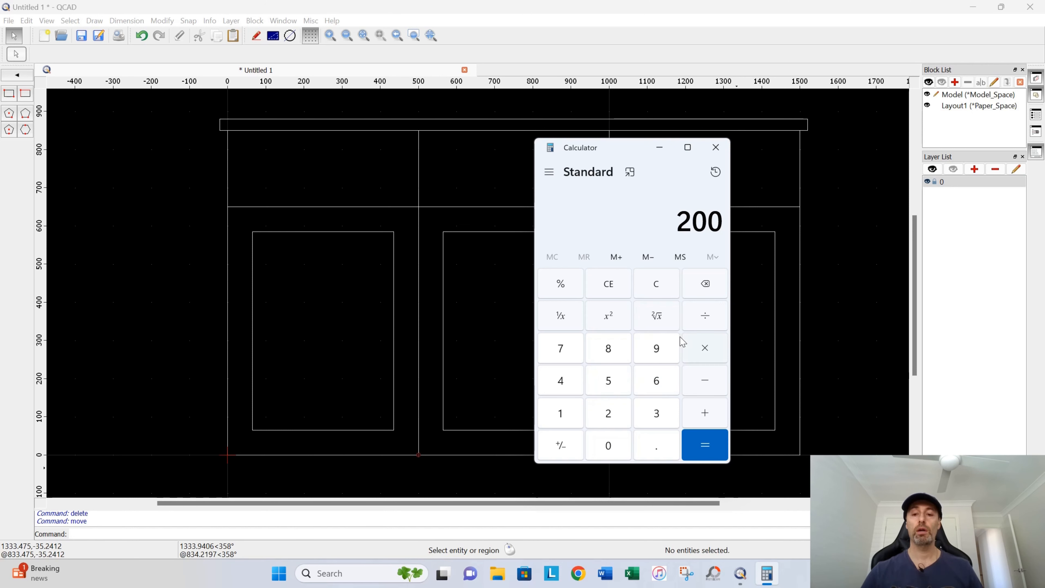
click(705, 381)
click(653, 380)
click(623, 386)
click(706, 383)
click(659, 382)
click(613, 384)
click(716, 450)
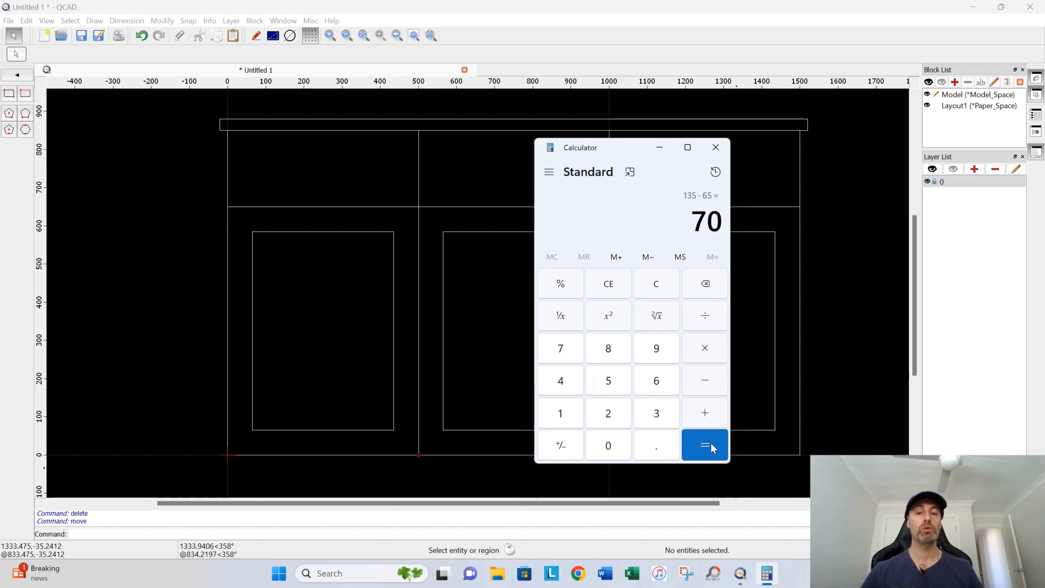
click(650, 288)
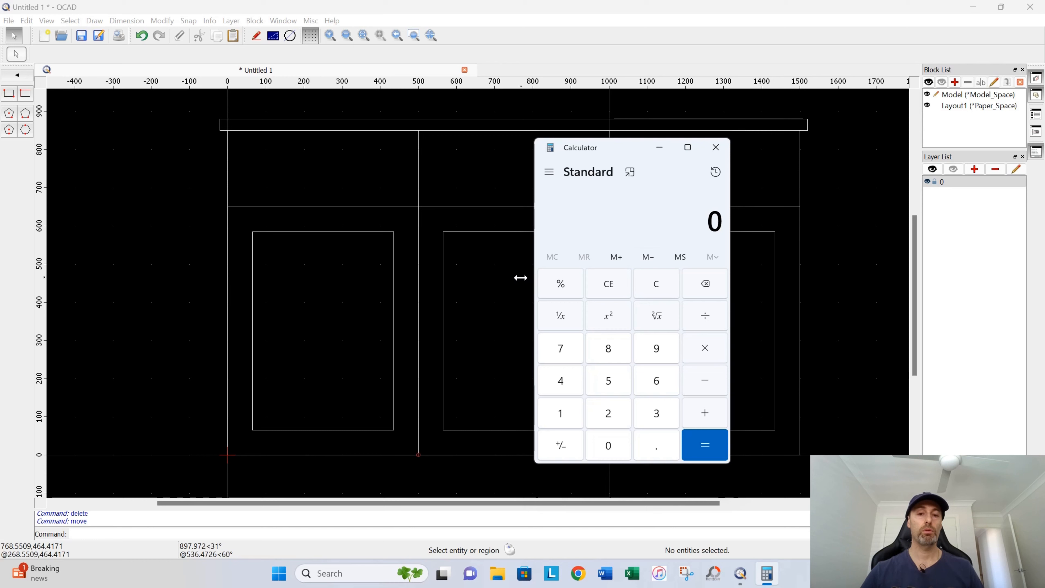
click(659, 148)
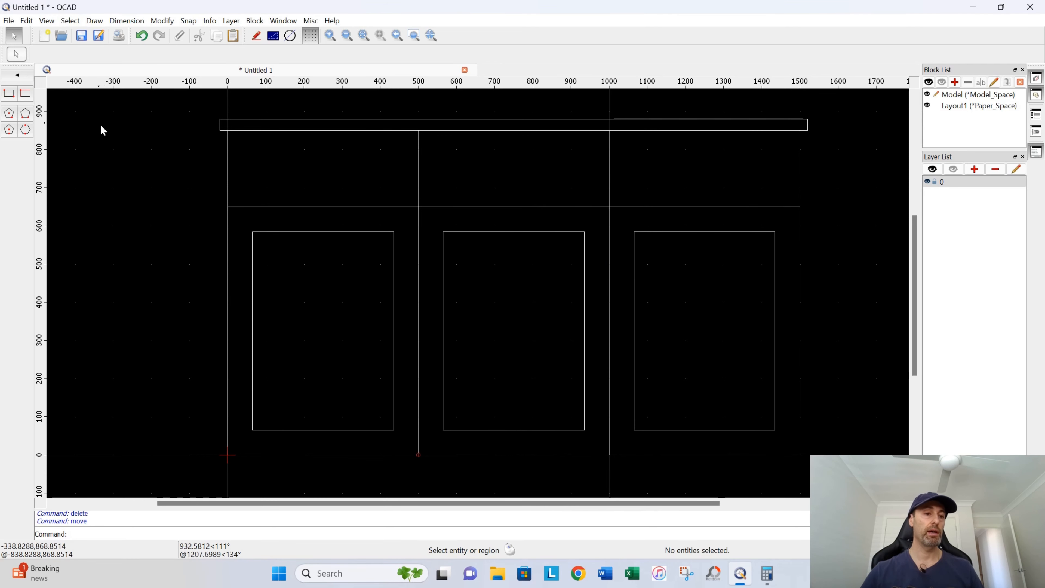
- Start a rectangle with size and set its height to 70
click(27, 94)
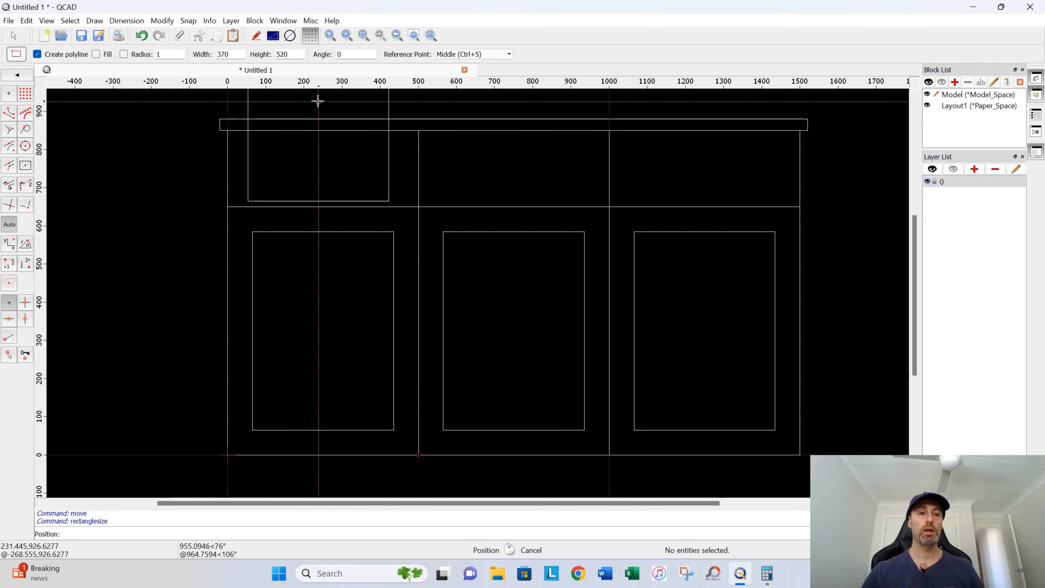
text(70)
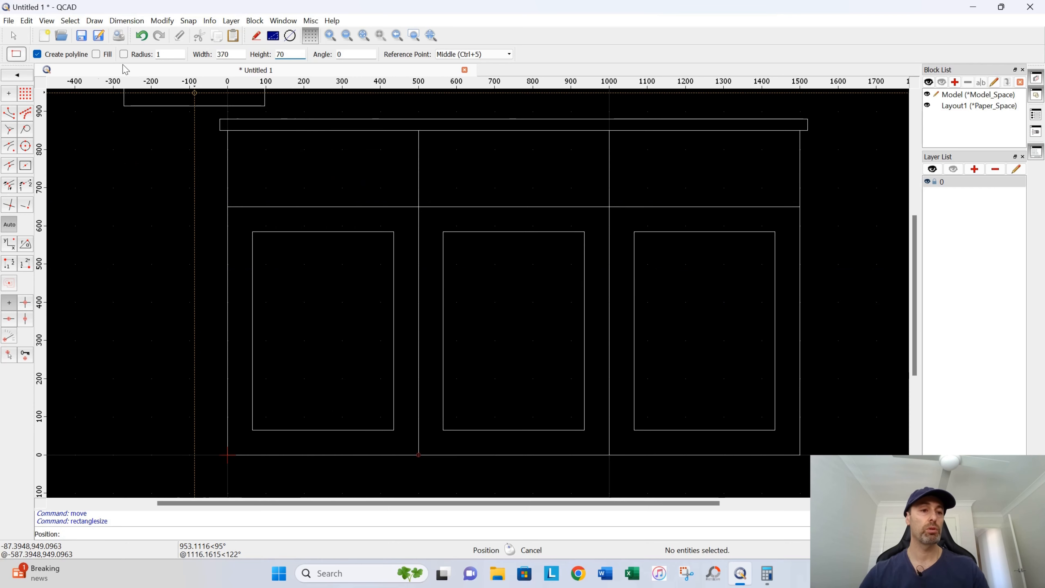
- Draw two crossing diagonal lines between opposite corners of the first upper drawer front
click(17, 74)
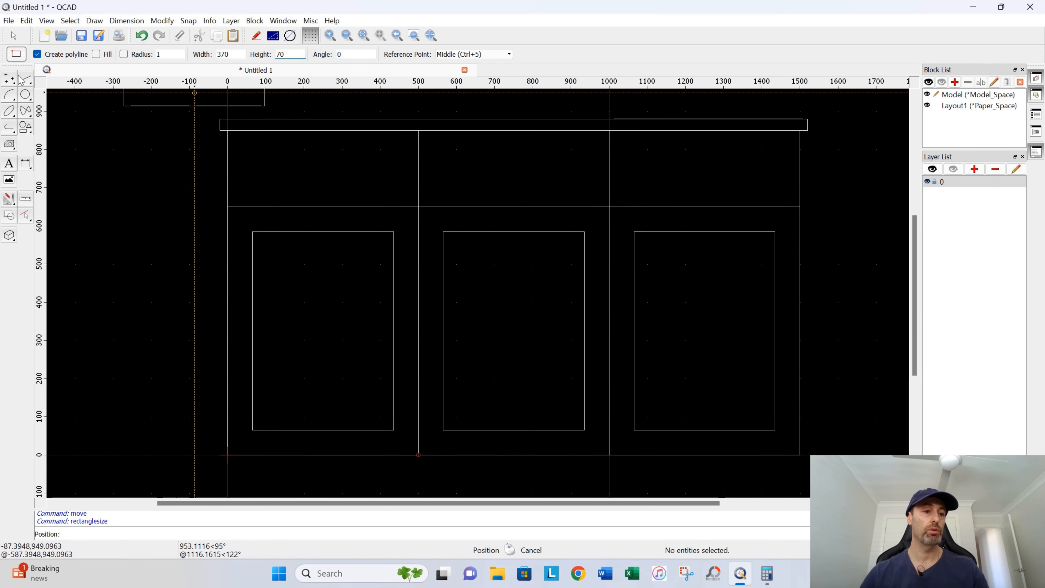
click(26, 82)
click(9, 95)
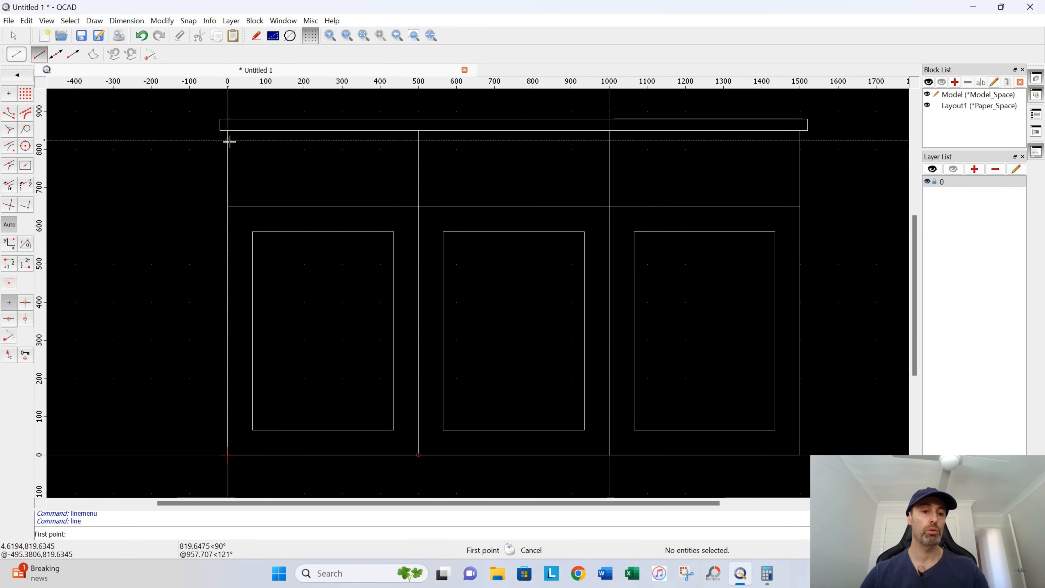
click(227, 131)
click(419, 206)
scroll(337, 215, up, 3)
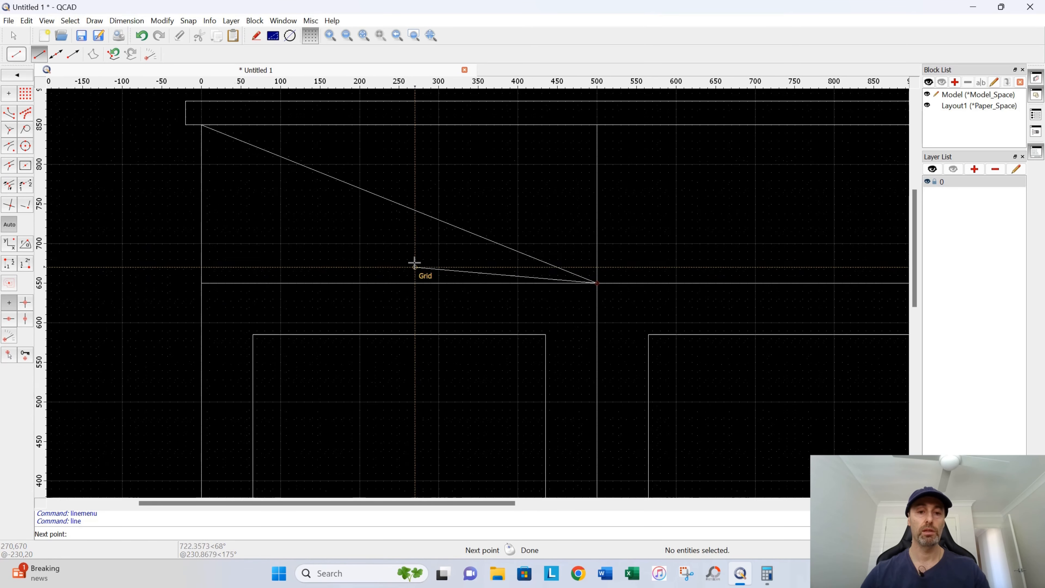
right_click(592, 174)
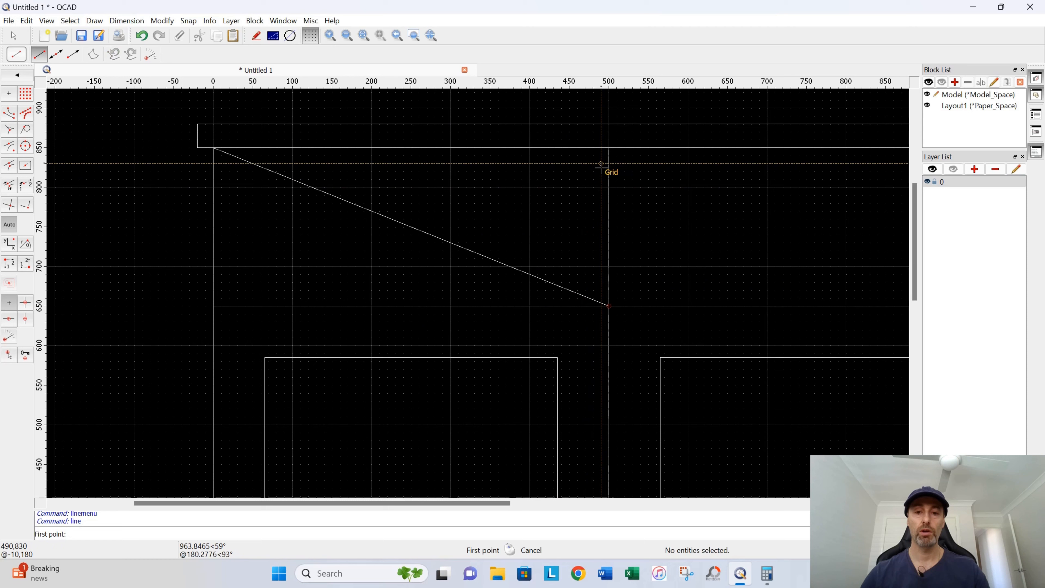
click(610, 148)
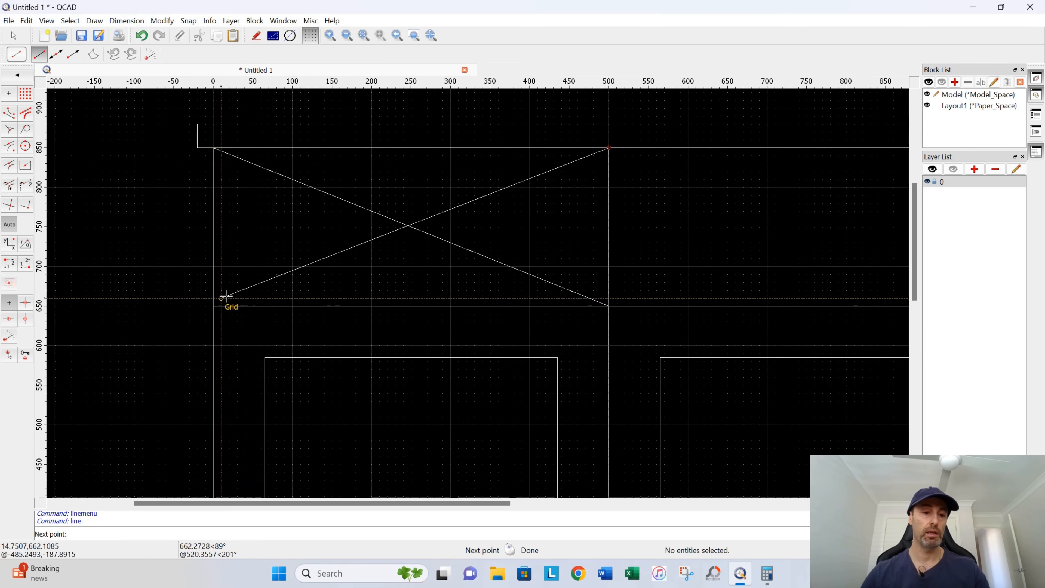
click(213, 305)
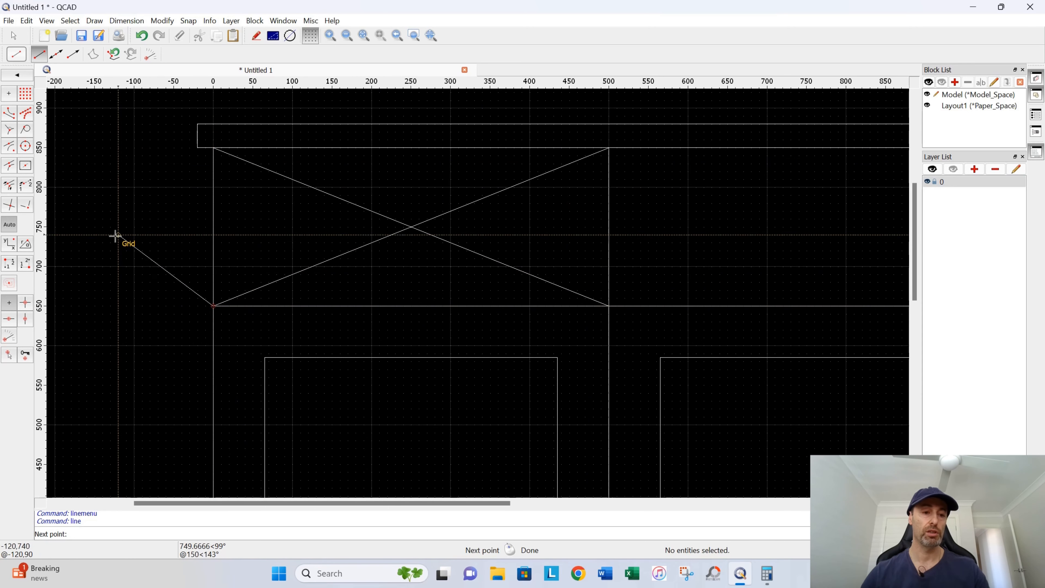
right_click(121, 227)
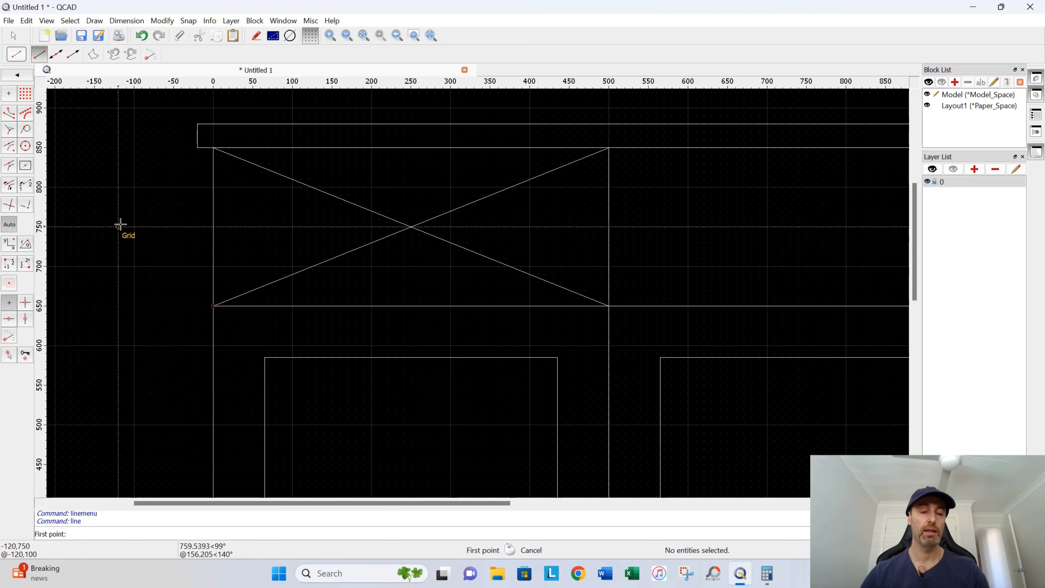
- Place the 370 by 70 rectangle by its middle where the drawer front's diagonals cross, and end the command
key(r)
key(e)
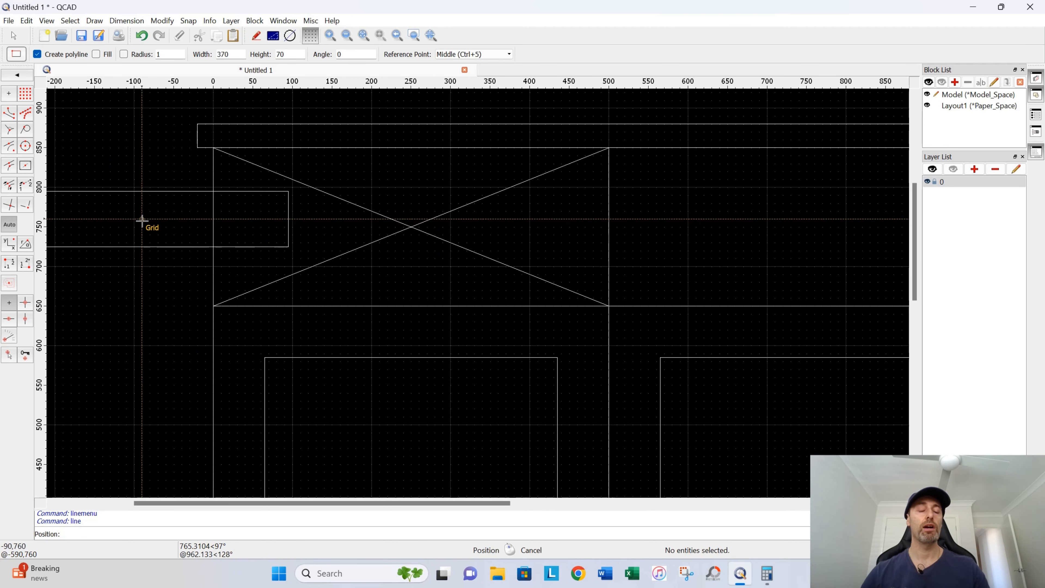
click(411, 227)
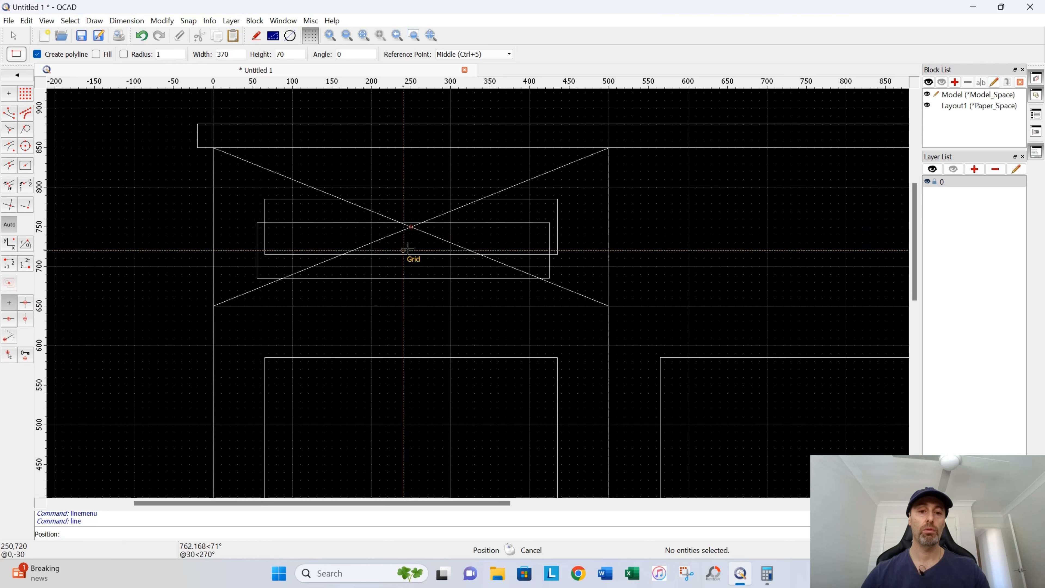
right_click(423, 279)
- Delete both diagonal construction lines from the first drawer front
scroll(618, 263, down, 2)
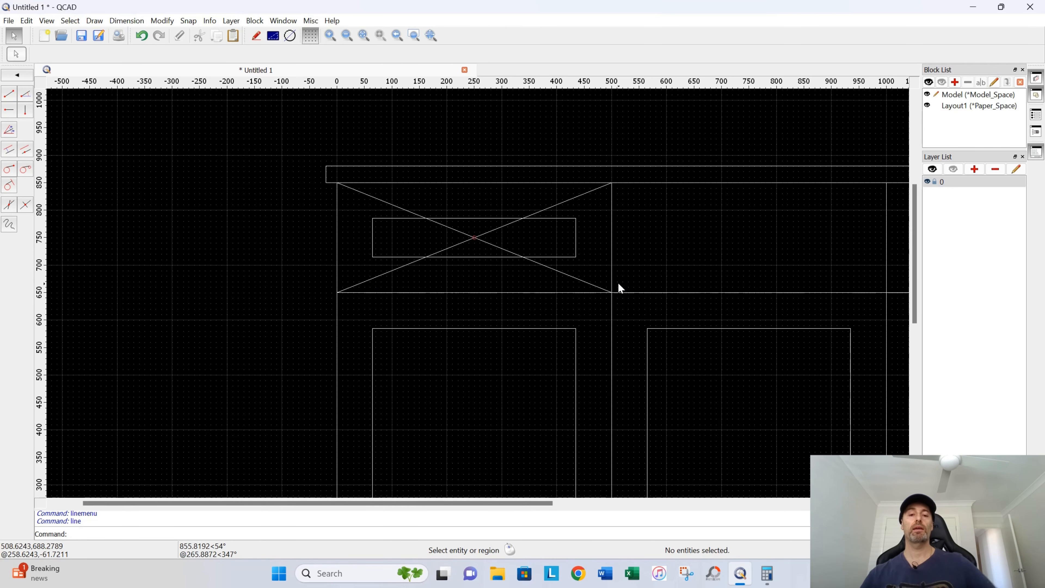
middle_drag(678, 273, 478, 258)
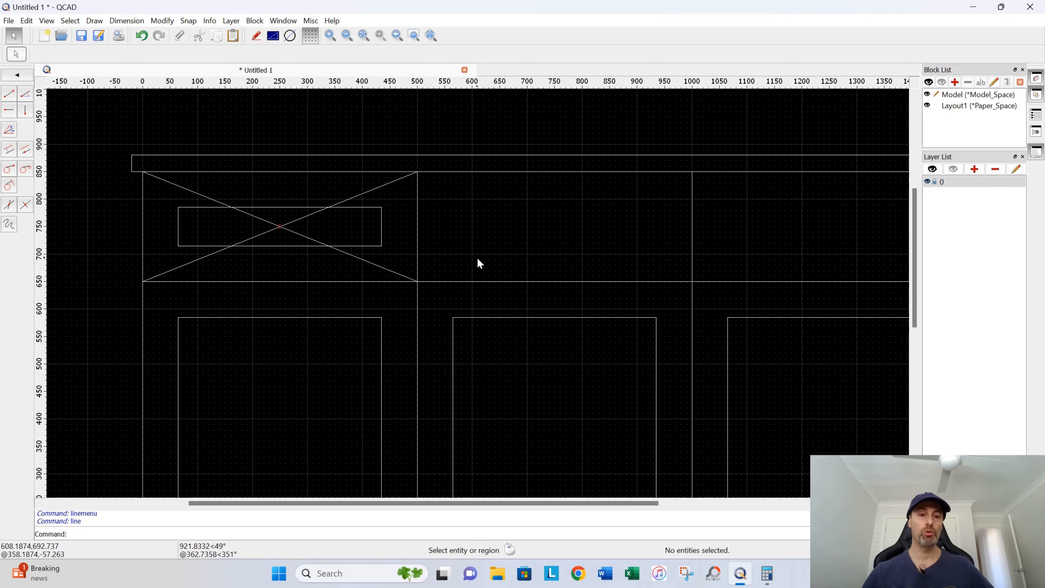
click(383, 183)
key(Delete)
click(384, 267)
key(Delete)
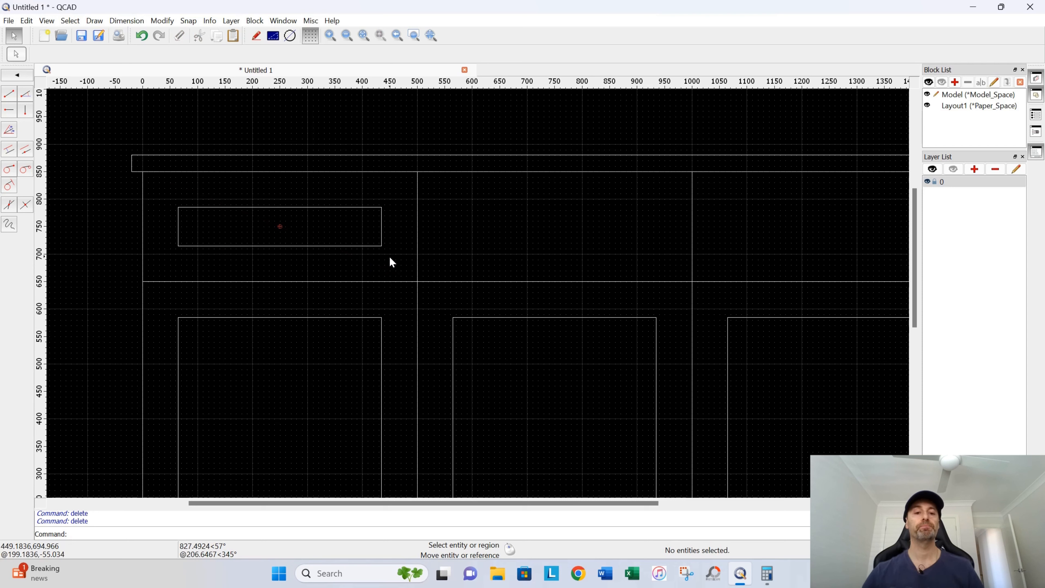
- Copy the first drawer front's outer and inner rectangles from its lower-left to its lower-right corner with 2 multiple copies, and clear the selection
drag(405, 200, 354, 273)
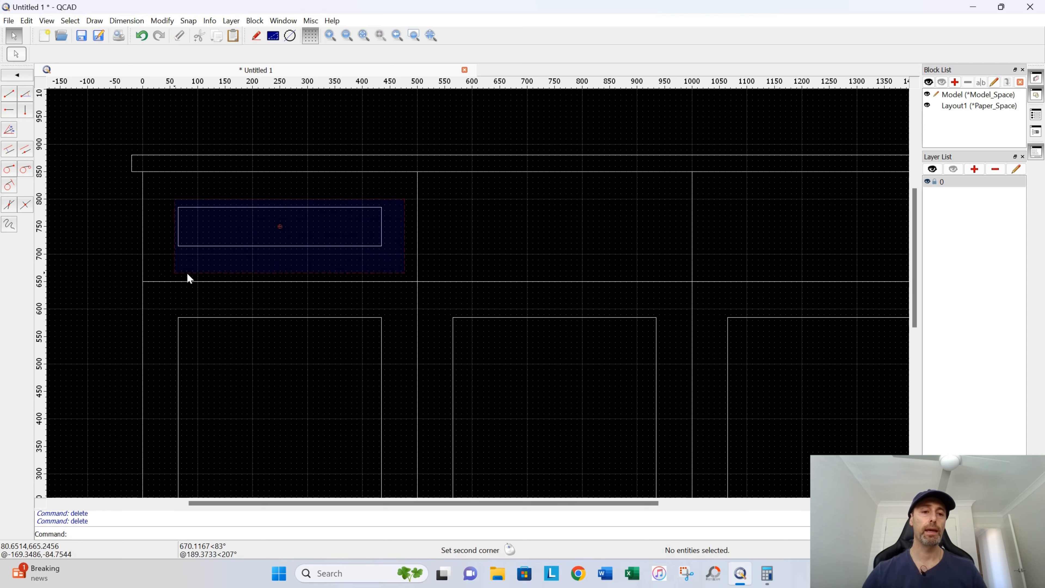
drag(128, 273, 126, 267)
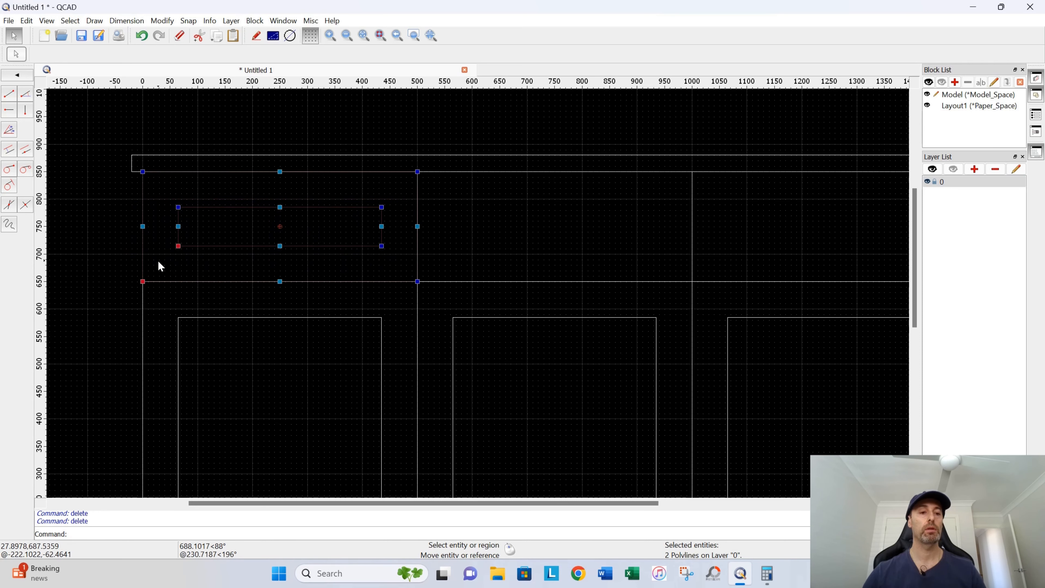
click(167, 23)
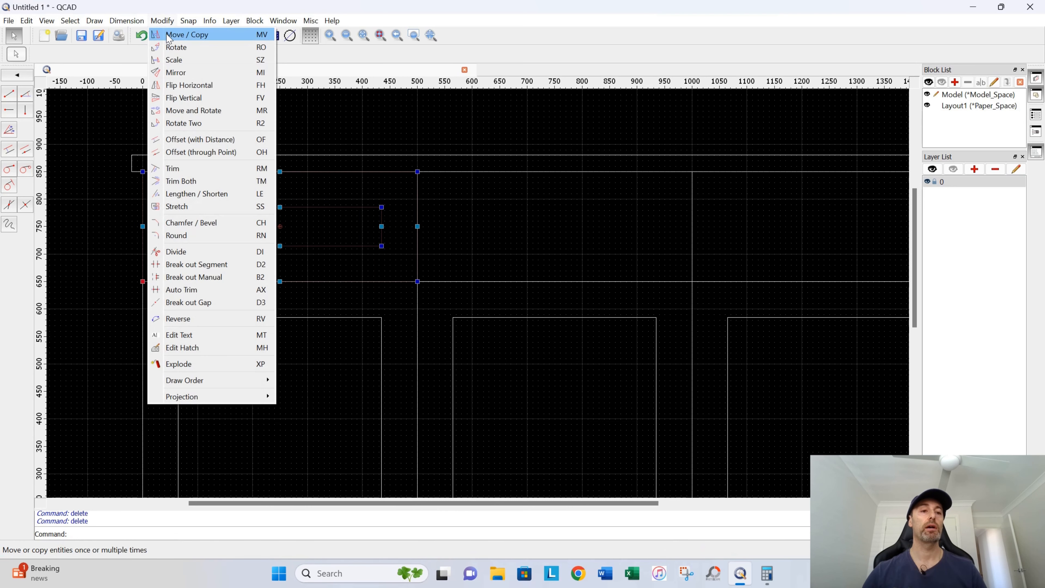
click(169, 34)
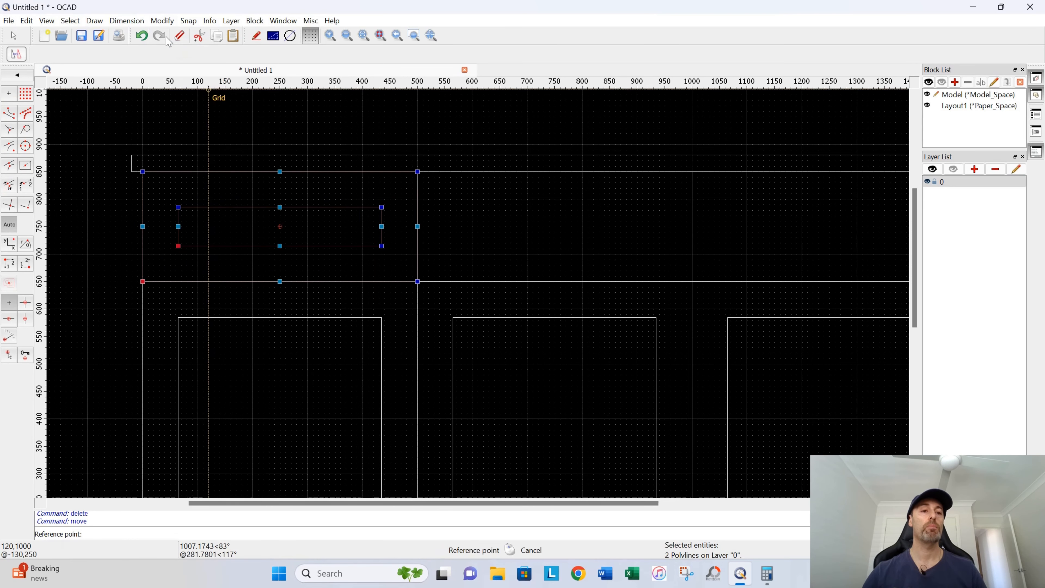
click(142, 282)
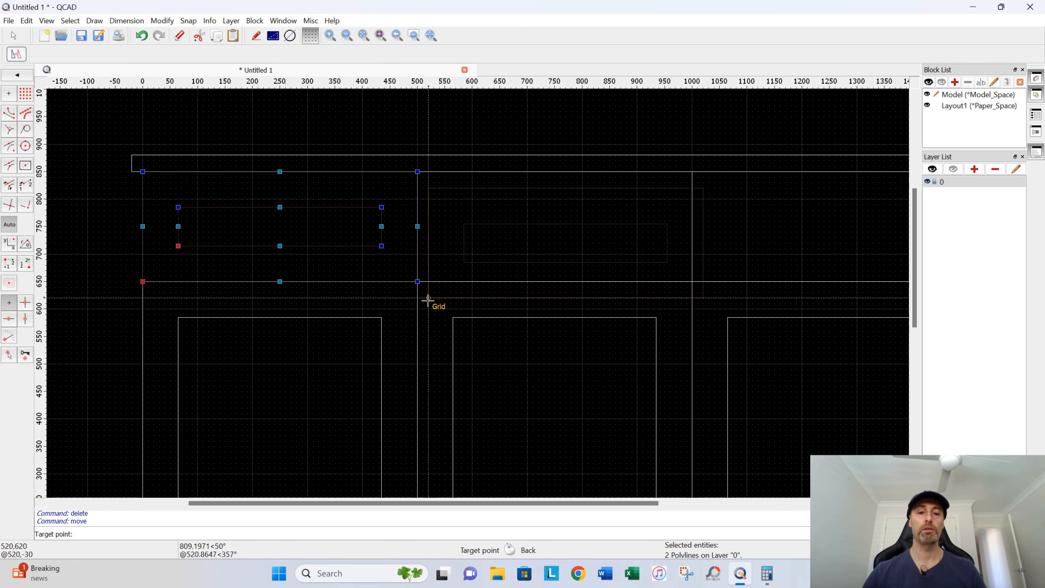
click(416, 281)
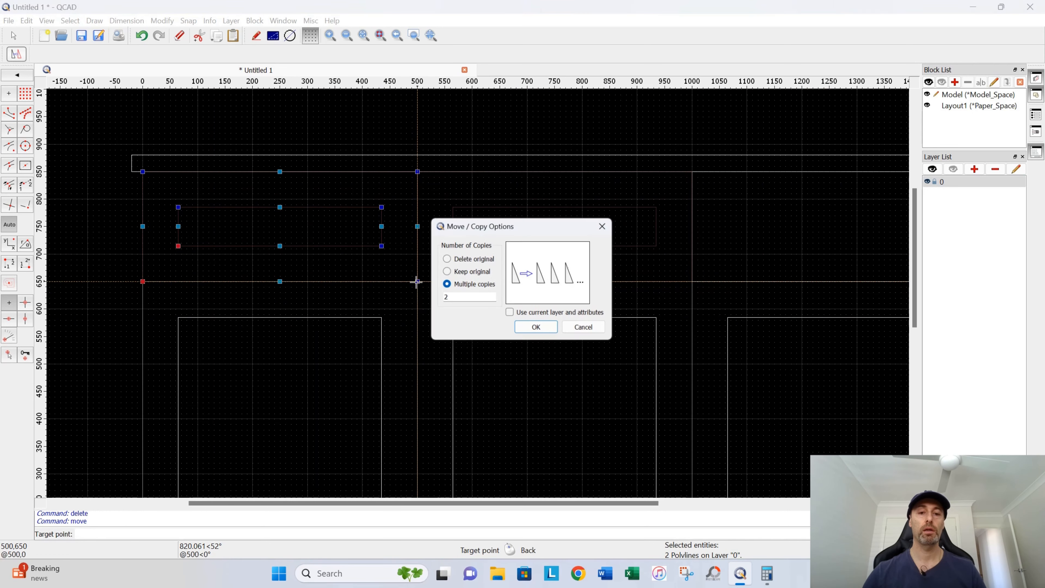
click(529, 329)
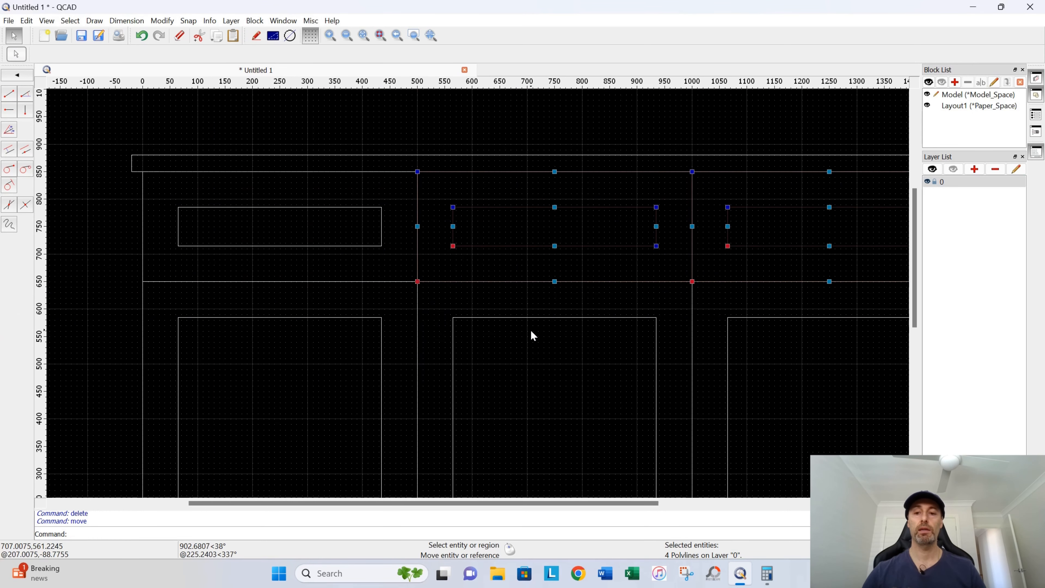
scroll(476, 298, down, 3)
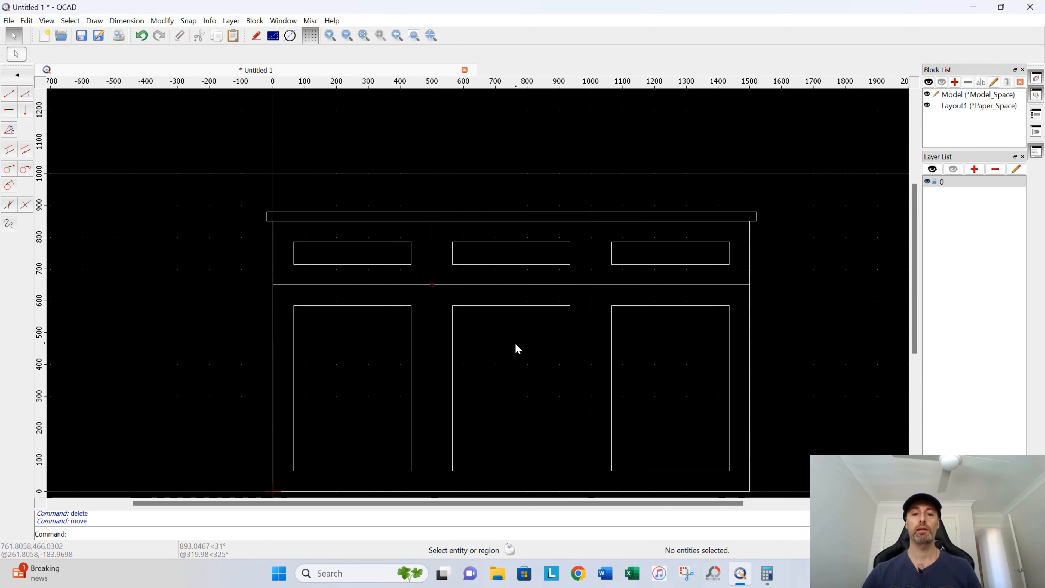
- Place a 65 by 100 leg rectangle by its top-left reference point at the cabinet's lower-left corner
middle_drag(515, 347, 466, 296)
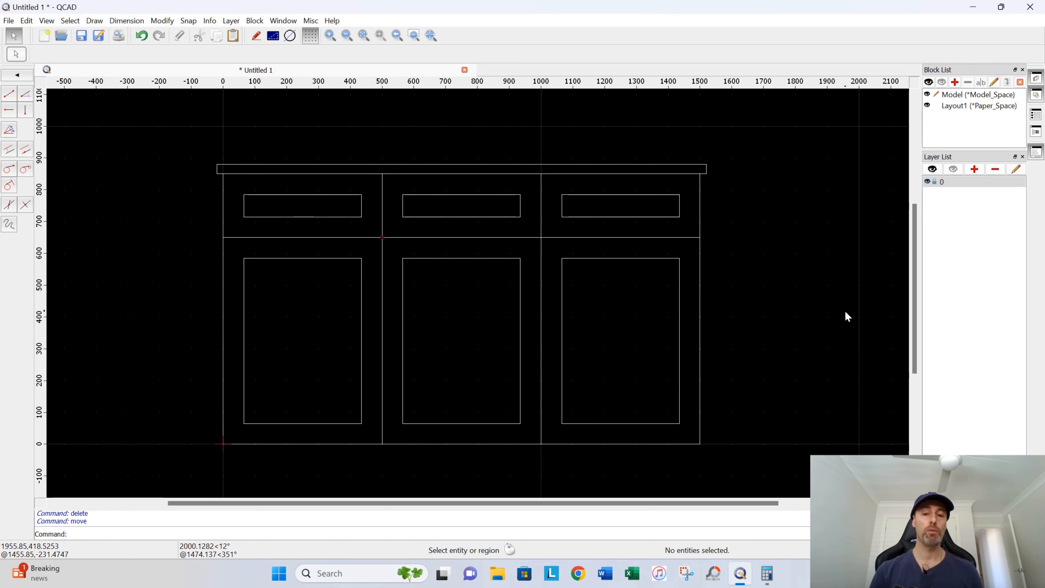
middle_drag(613, 369, 655, 332)
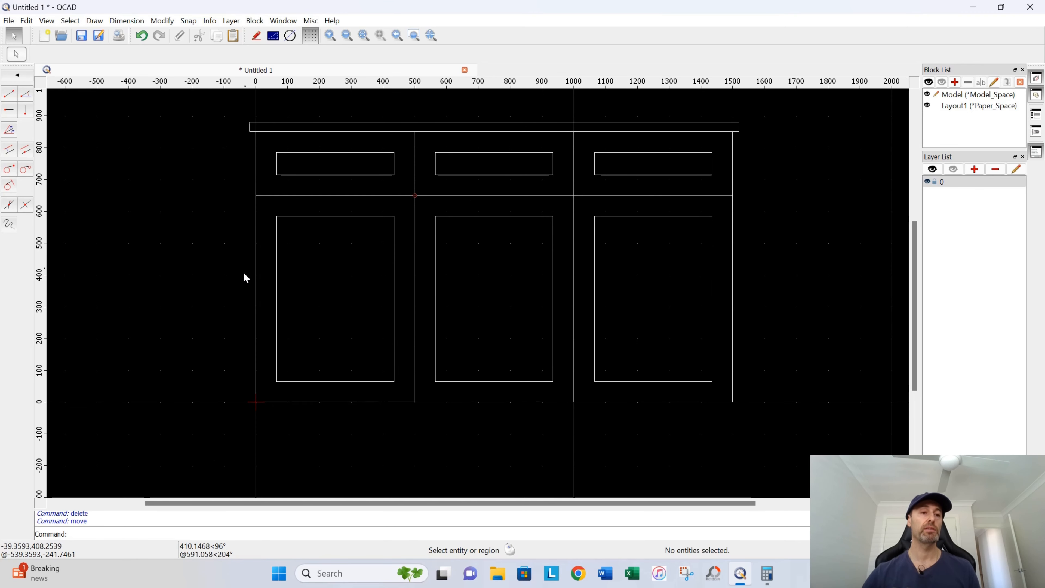
click(24, 75)
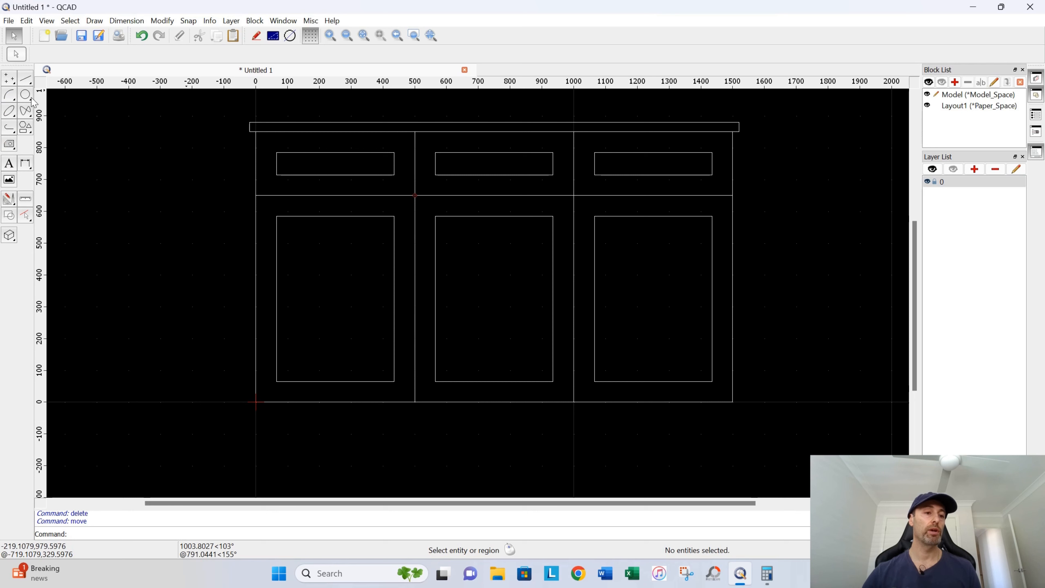
click(25, 127)
click(25, 94)
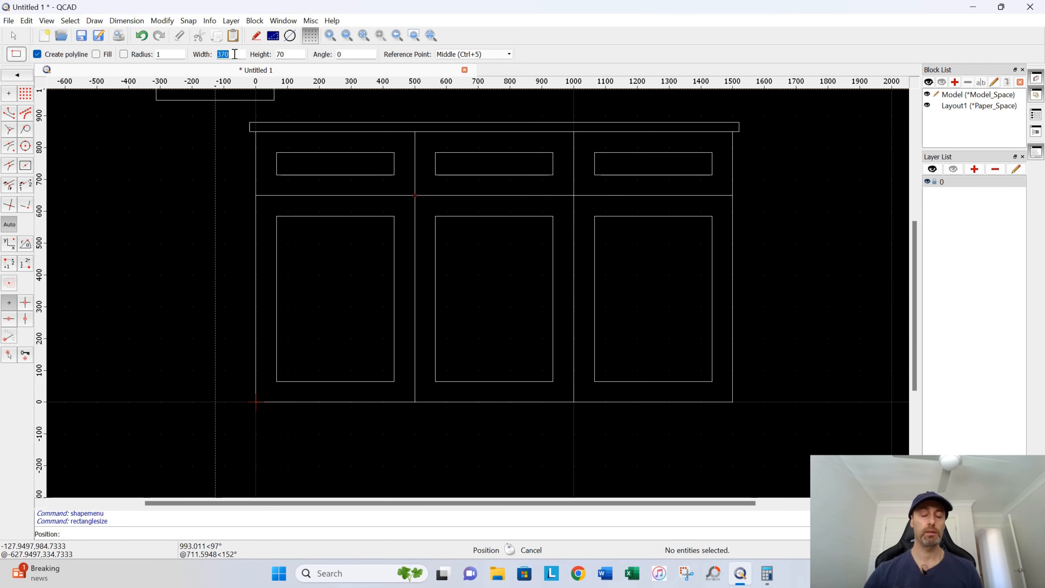
text(65)
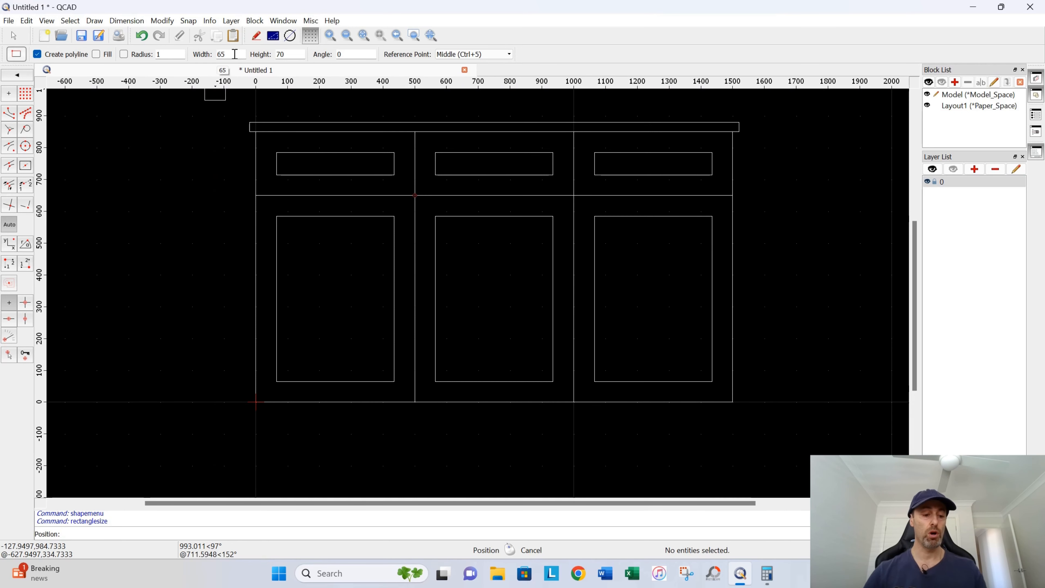
text(100)
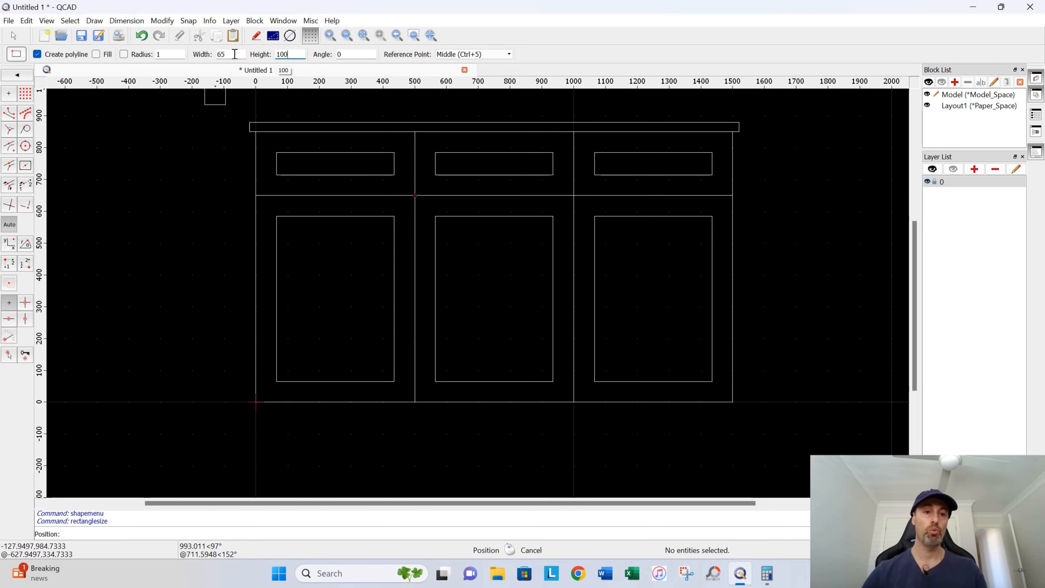
click(508, 54)
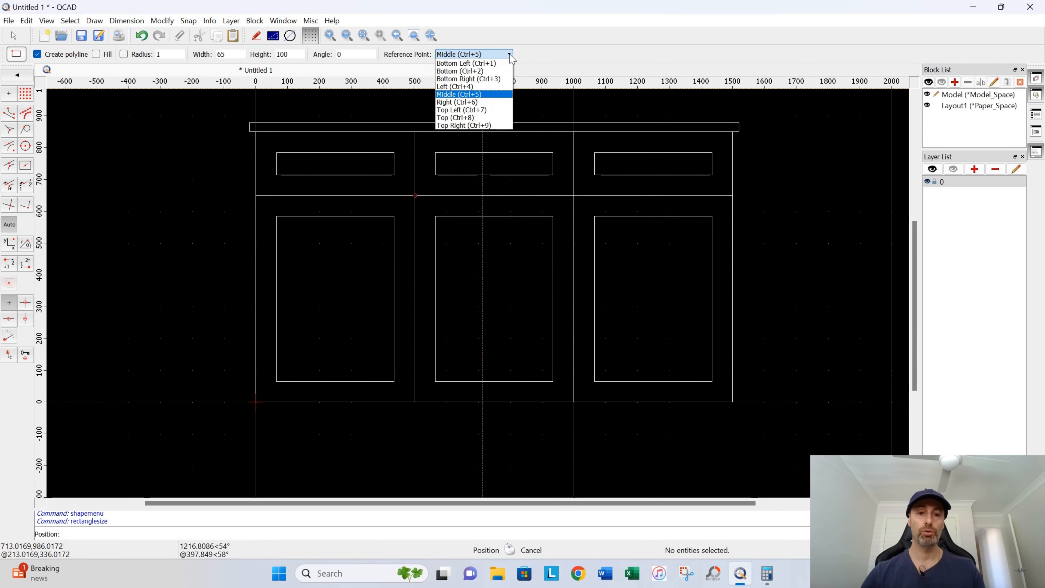
click(495, 110)
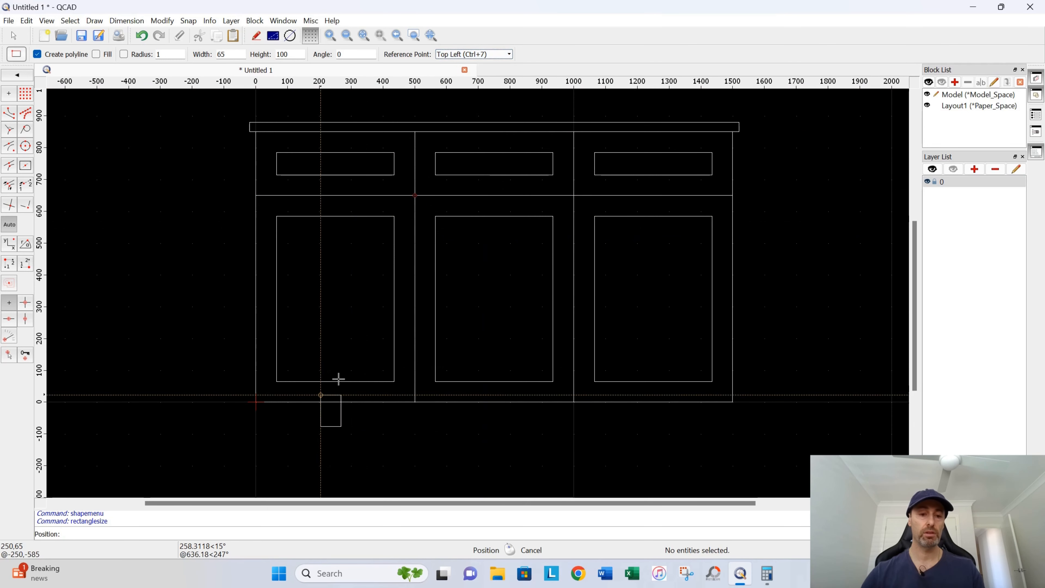
click(256, 403)
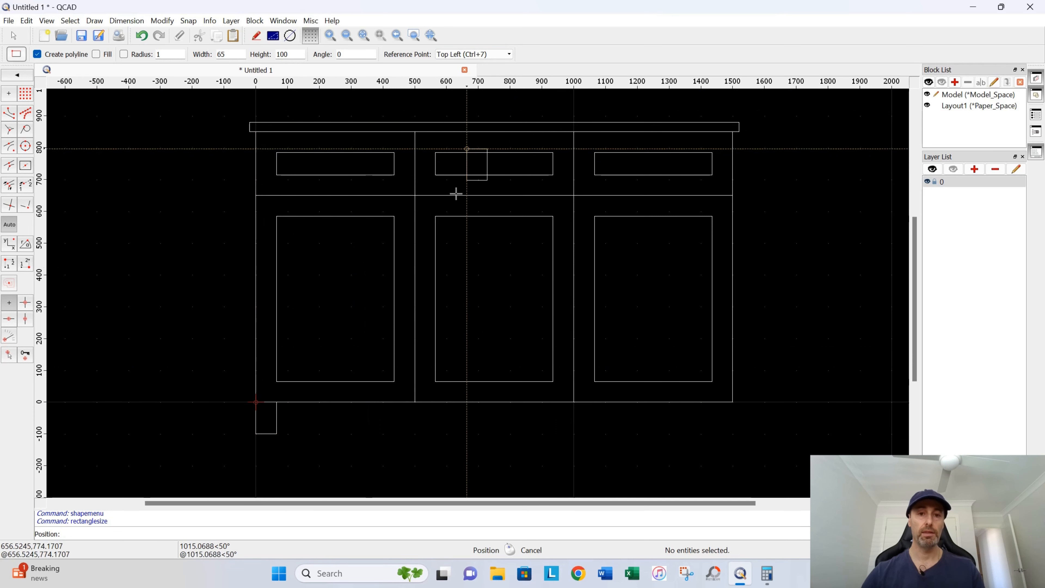
- Place a matching 65 by 100 leg by its top-right reference point at the cabinet's lower-right corner, and end the command
click(474, 54)
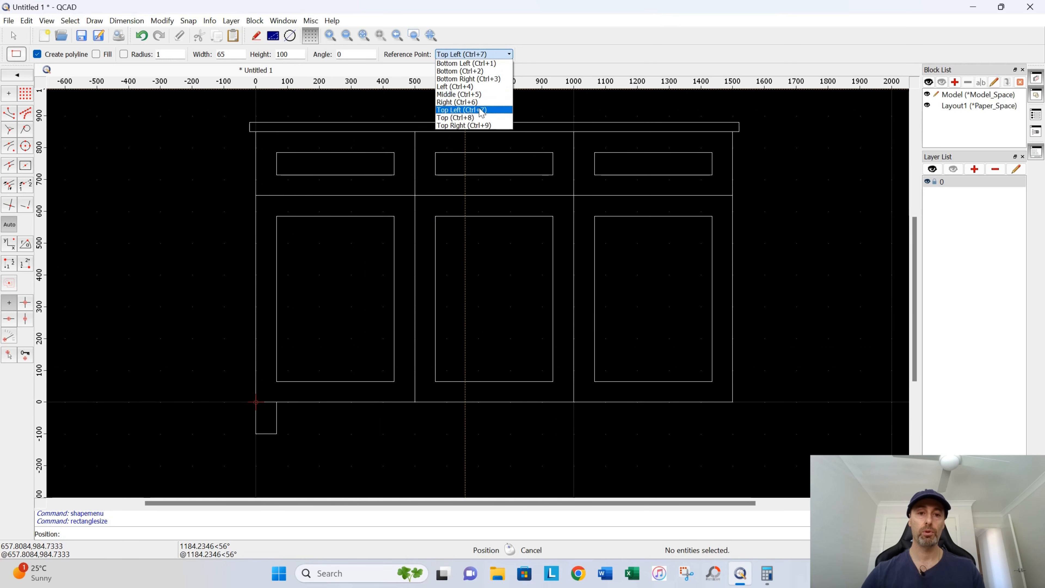
click(481, 125)
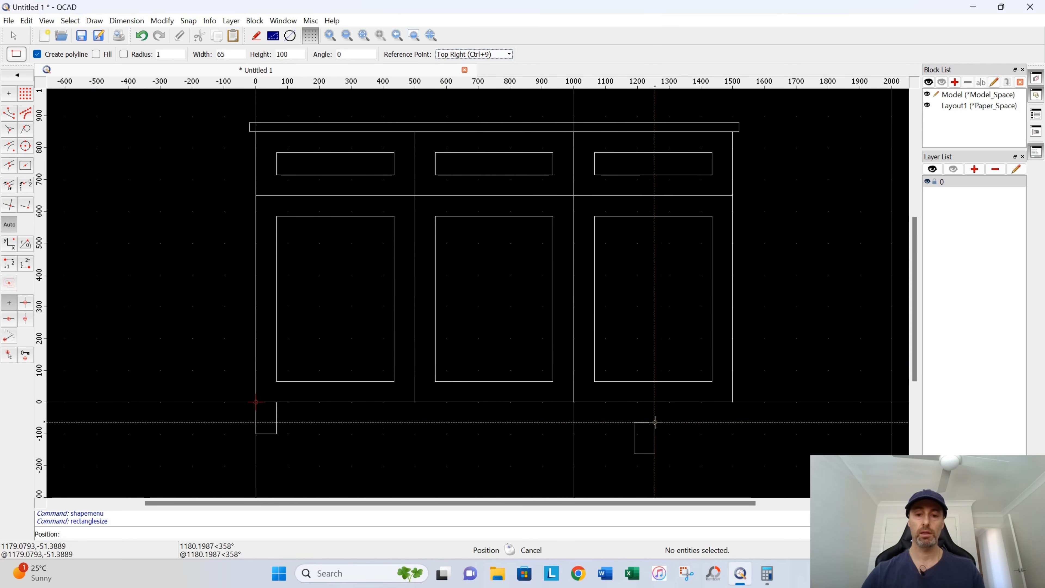
click(732, 402)
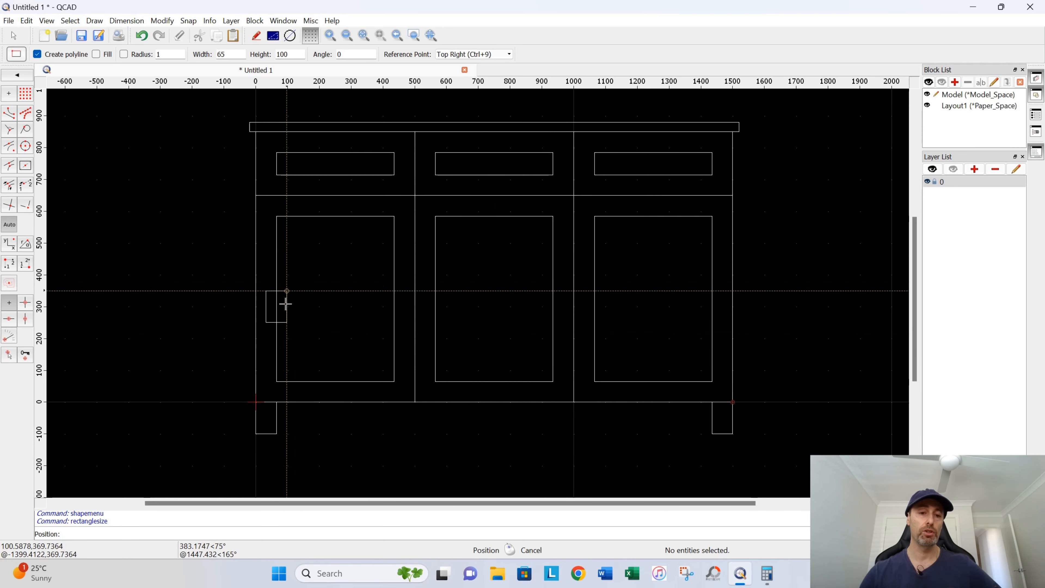
key(Escape)
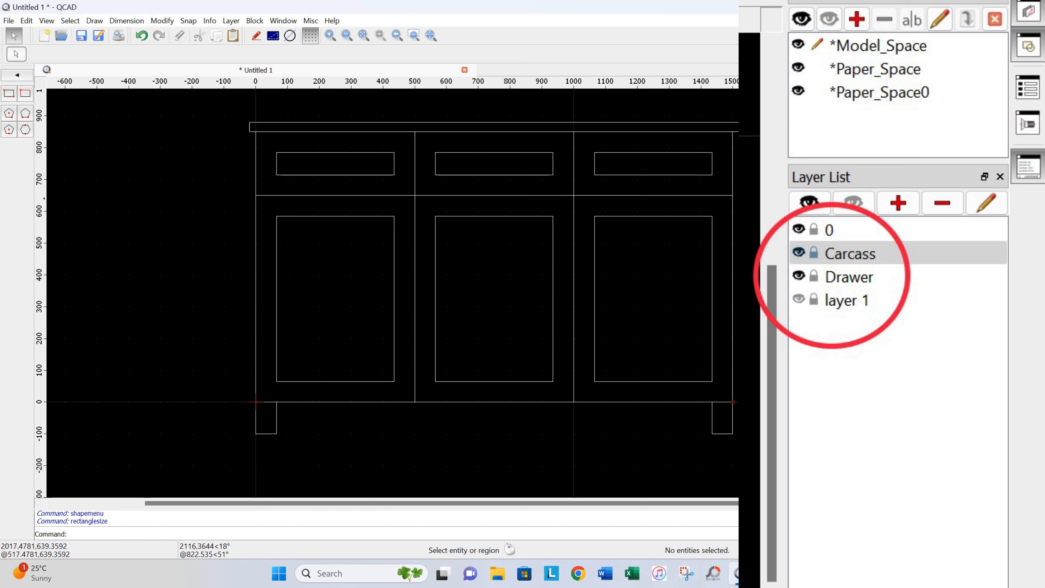
- Add a new layer with the colour Green
click(974, 169)
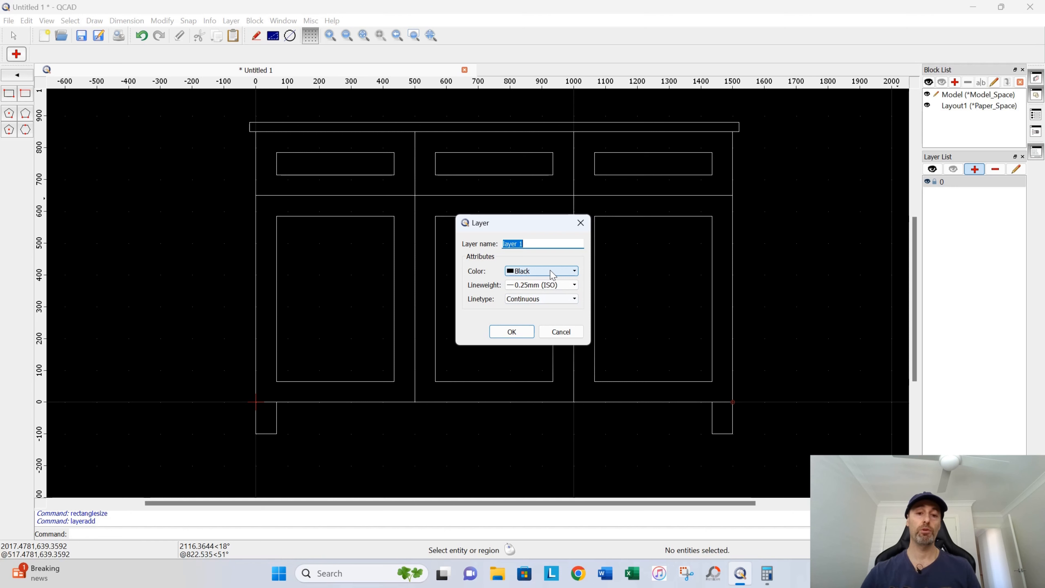
click(573, 271)
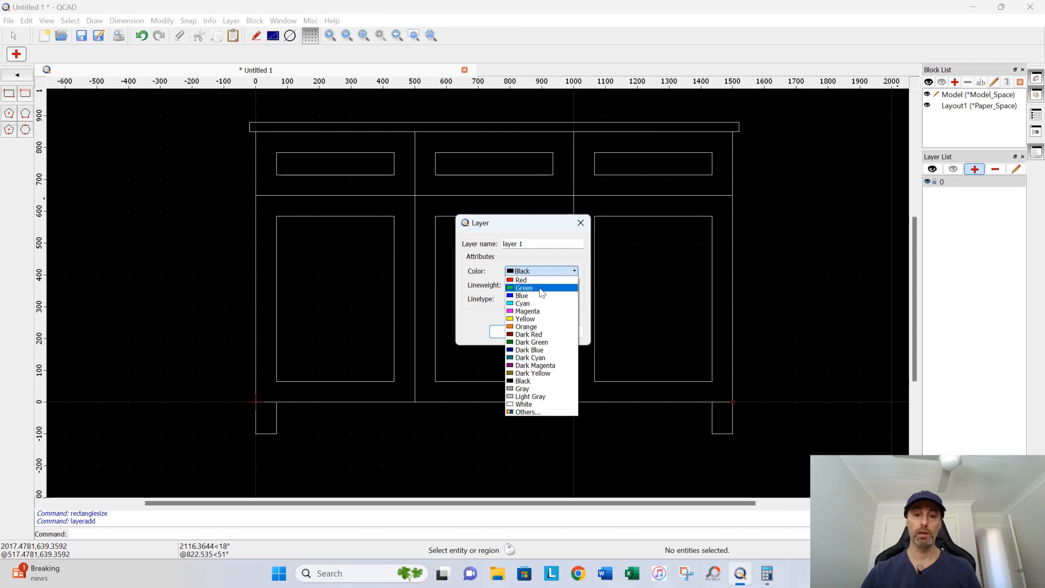
click(540, 288)
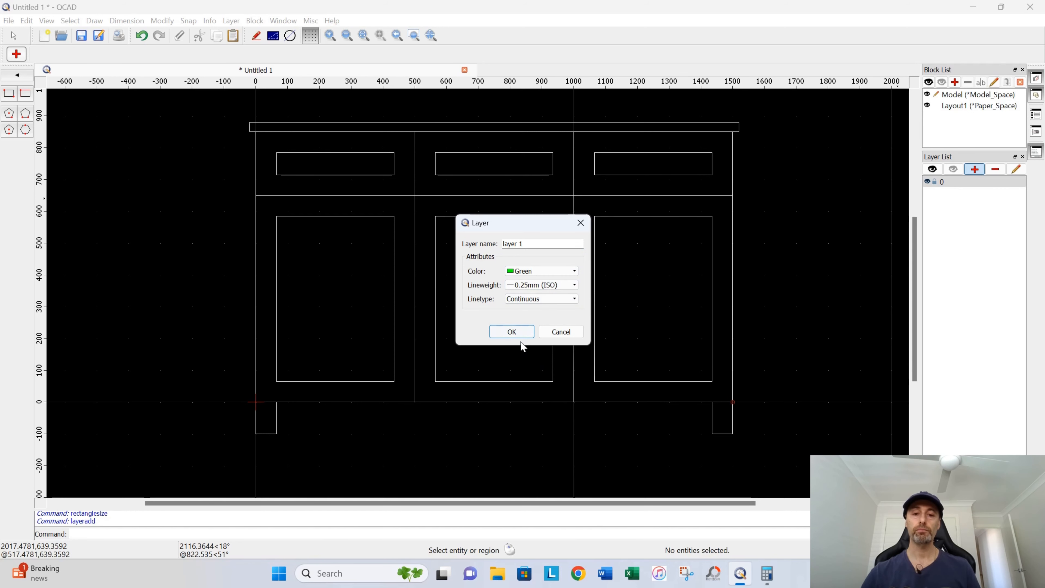
click(511, 331)
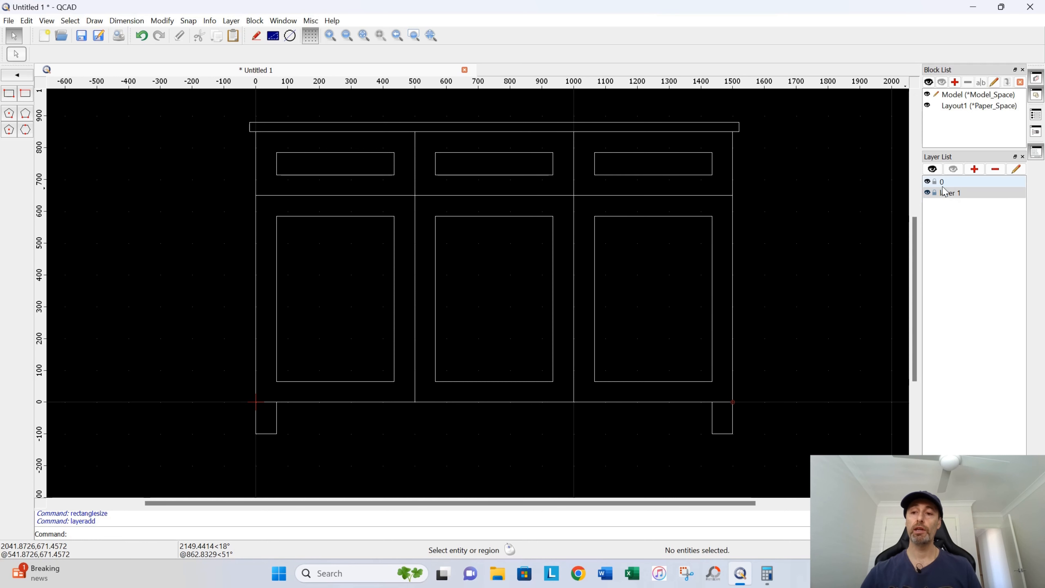
- Rename the new green layer as Mesh
double_click(972, 194)
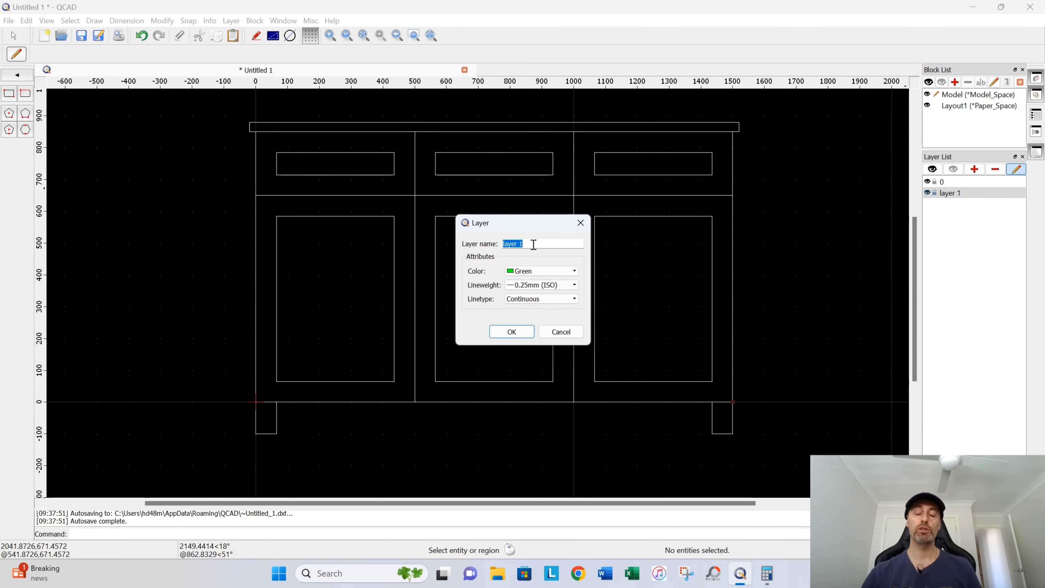
text(esh)
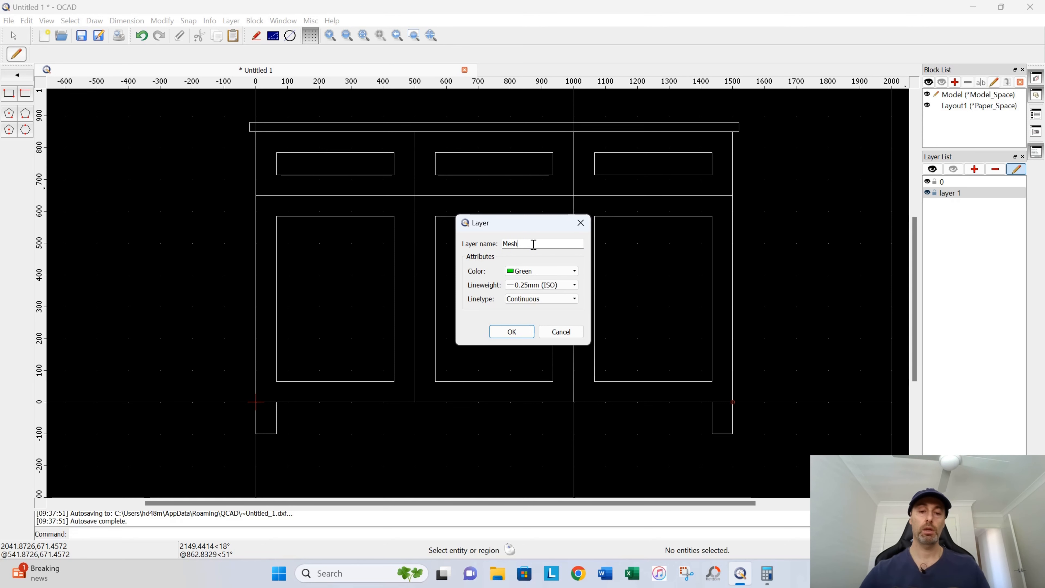
click(504, 332)
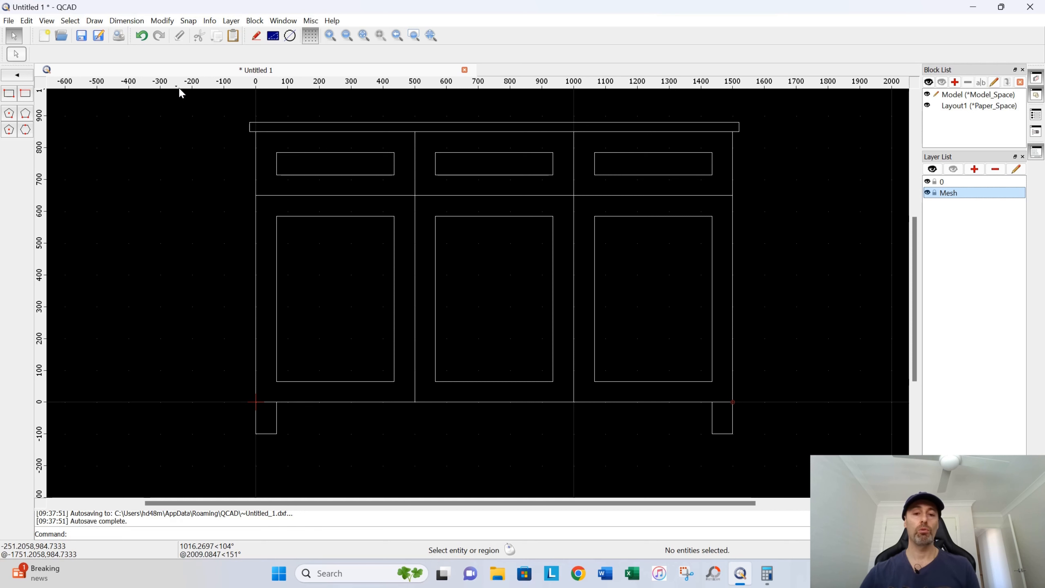
- Hatch the first door's inner panel with the ANSI37 hatch pattern at scale 3.0 and angle 0.0, and clear the selection
drag(404, 211, 271, 384)
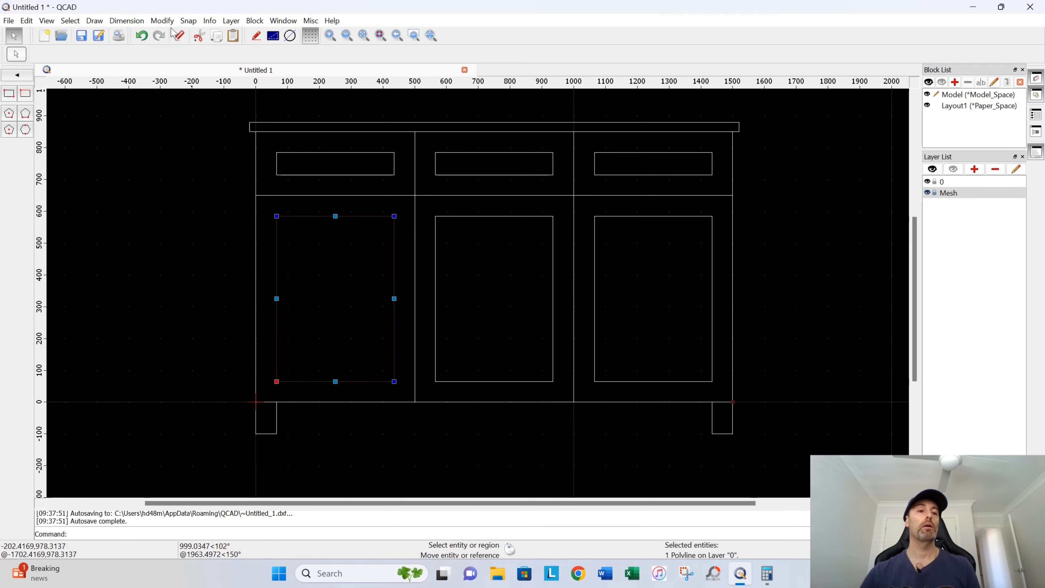
click(96, 22)
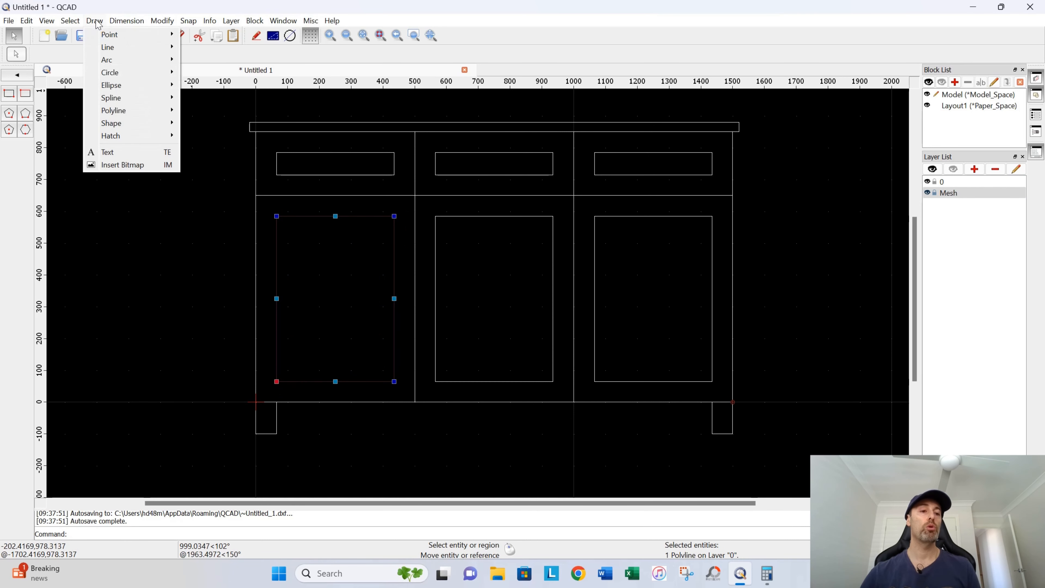
mouse_move(114, 138)
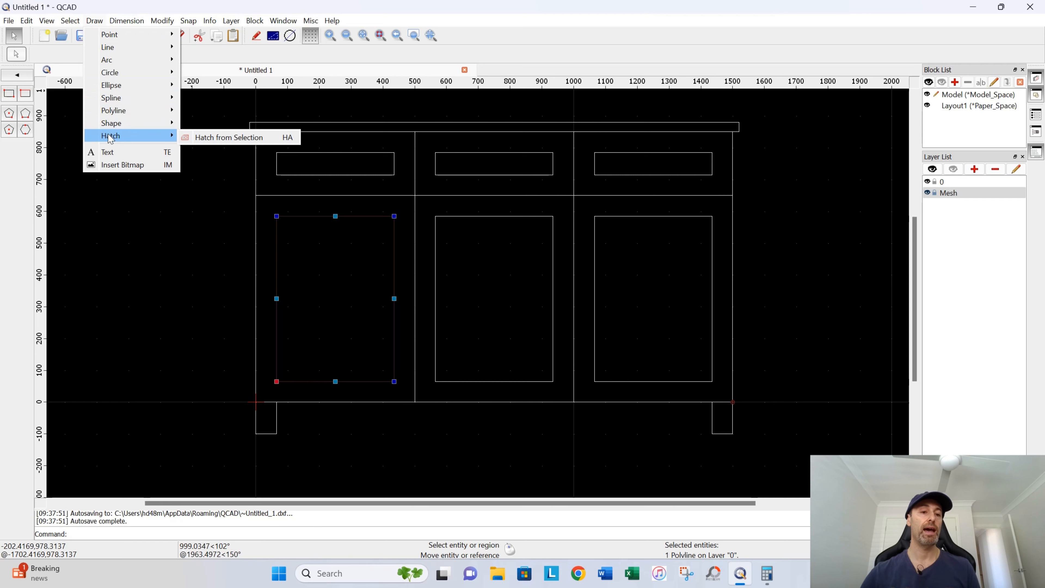
click(200, 139)
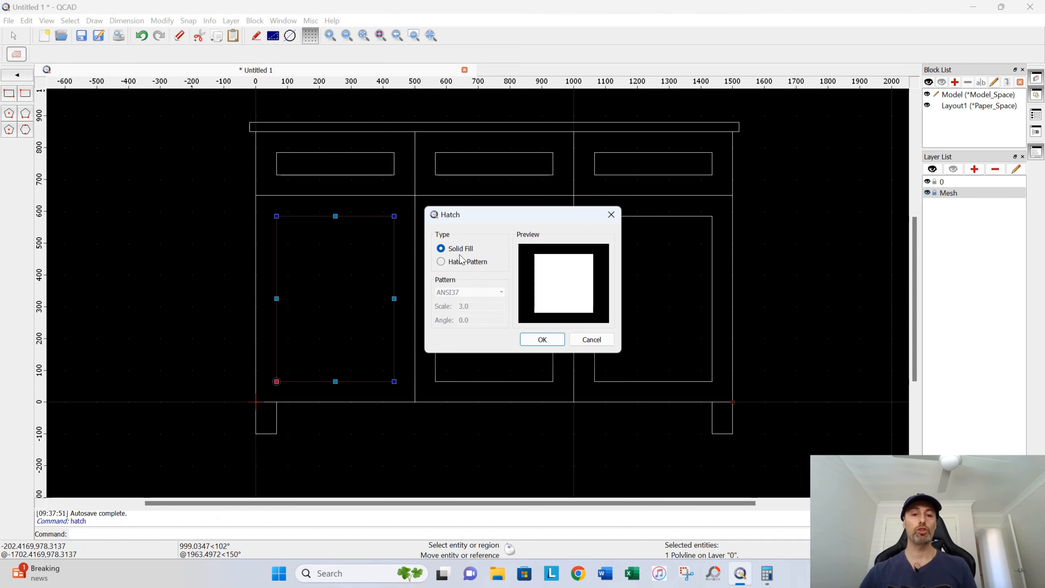
click(441, 263)
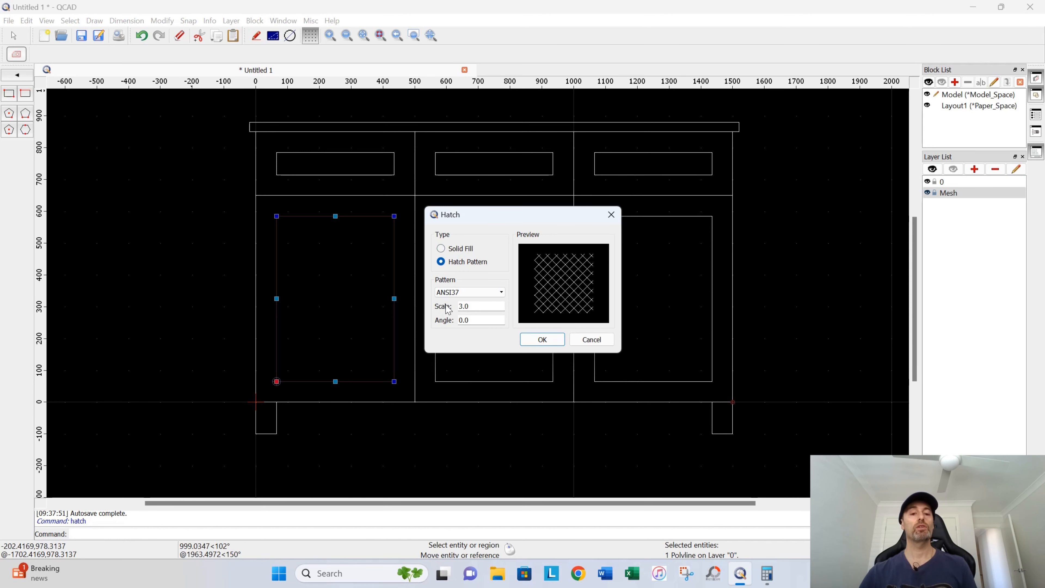
click(502, 293)
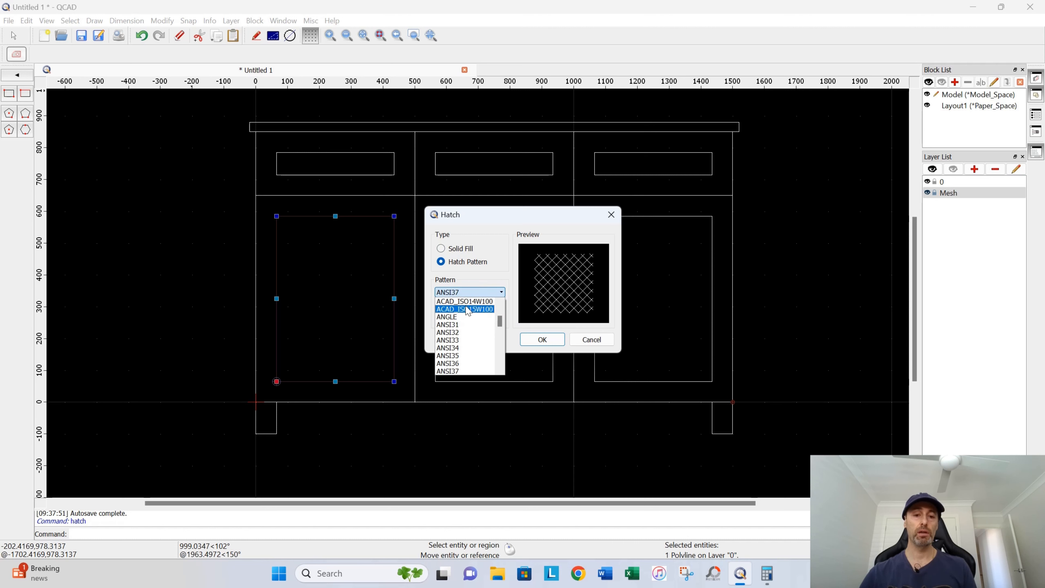
click(477, 282)
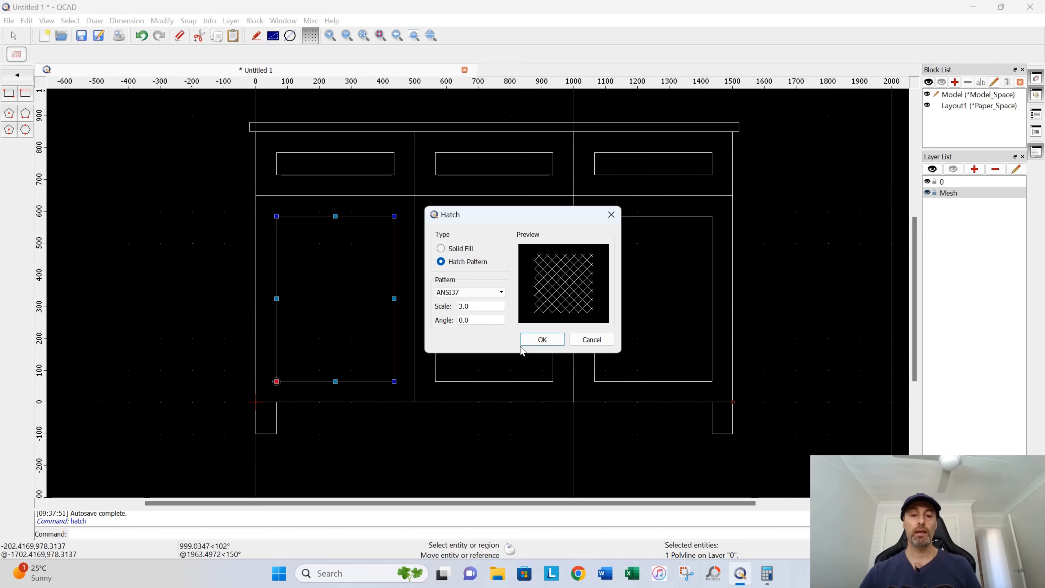
click(530, 340)
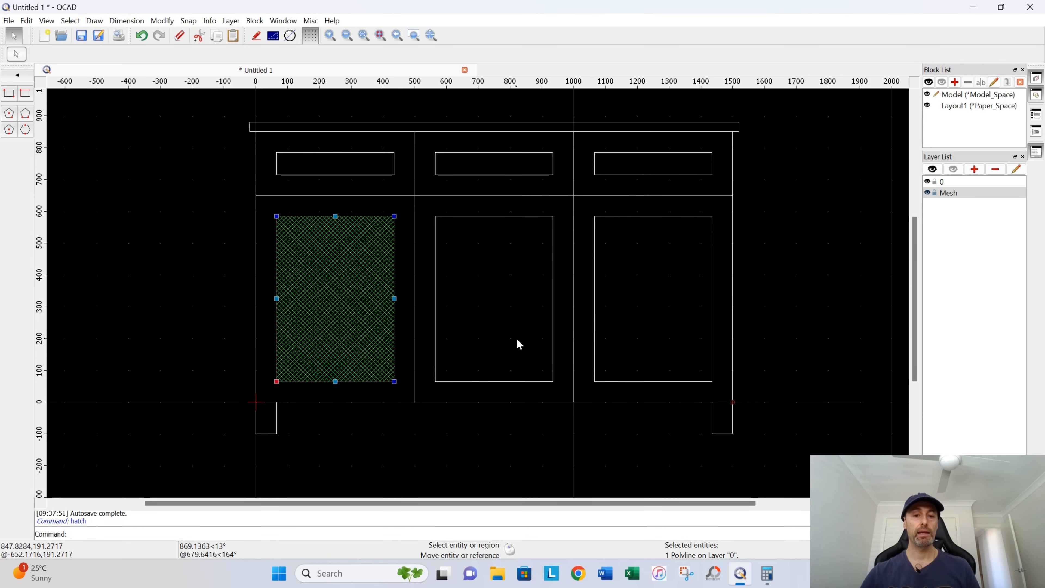
key(Escape)
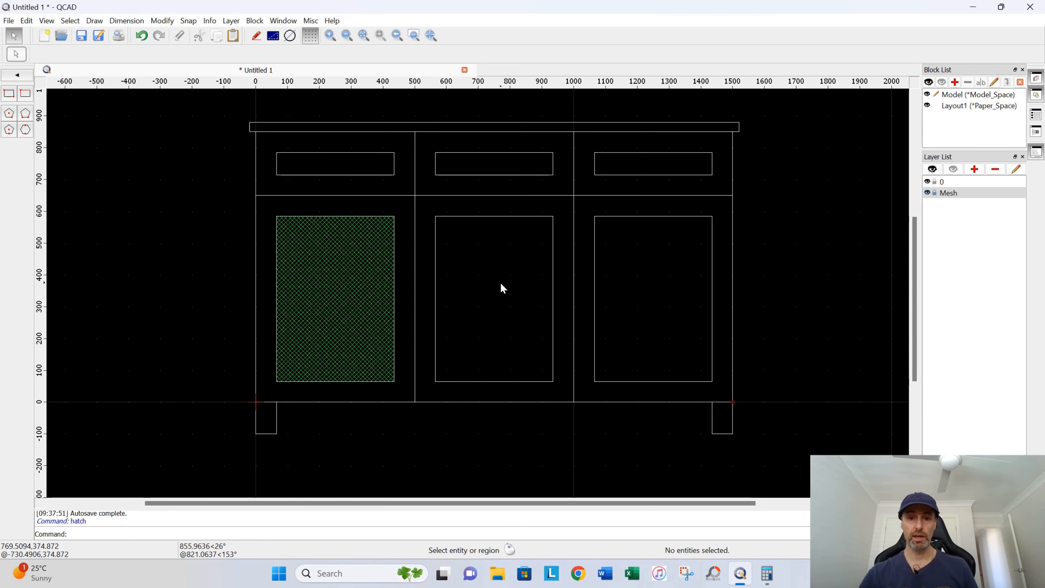
- Hatch the other two doors' inner panels and all three drawer panels with the same hatch settings as the first door
click(560, 211)
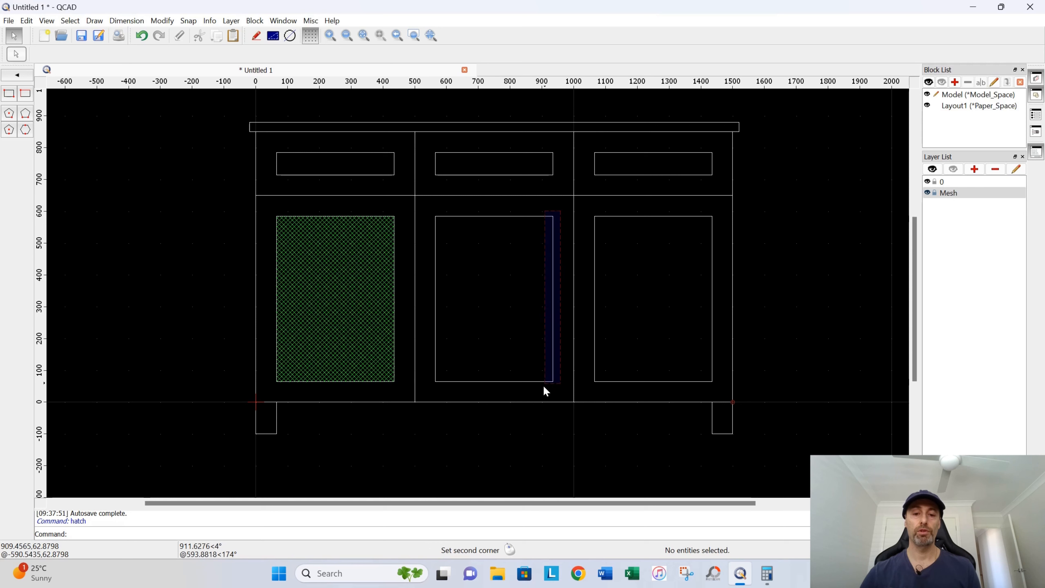
click(429, 387)
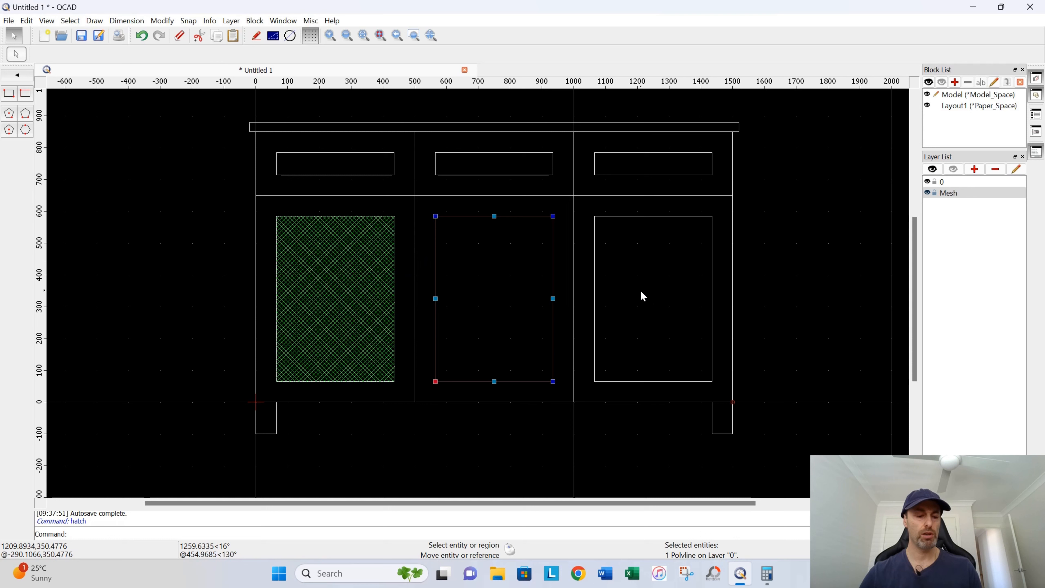
drag(721, 212, 720, 349)
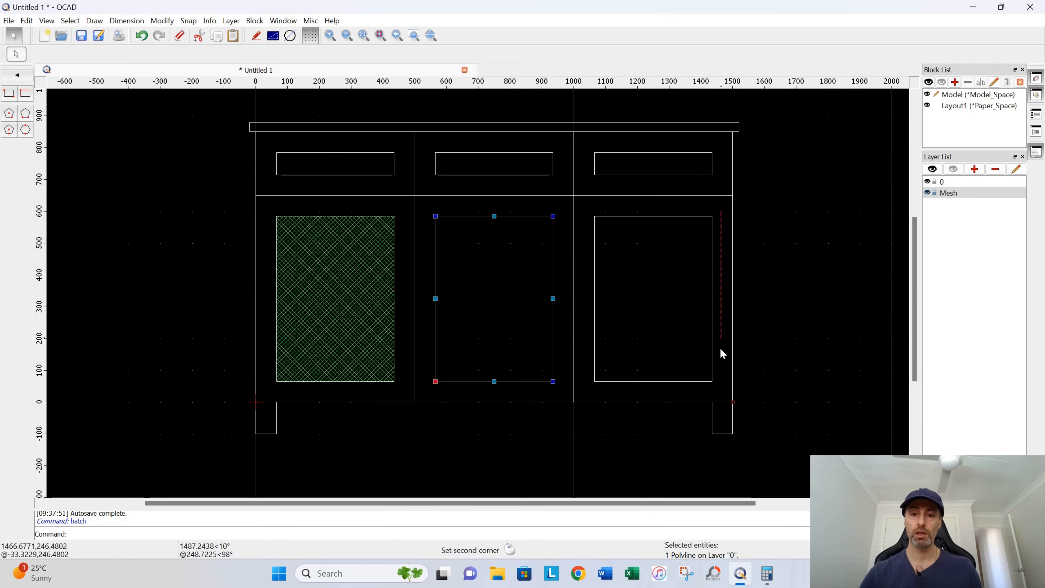
drag(655, 389, 585, 387)
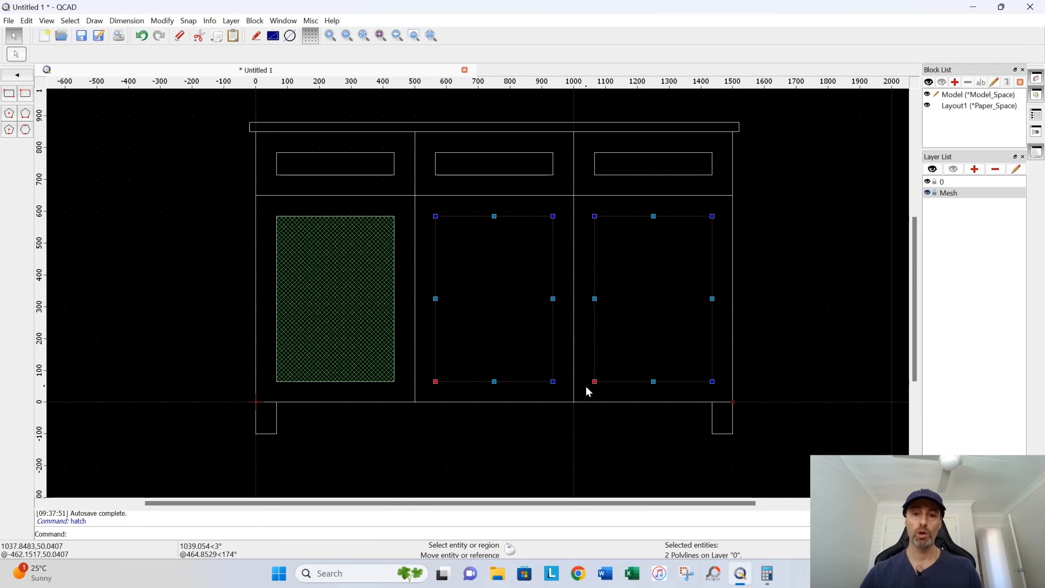
drag(719, 146, 720, 155)
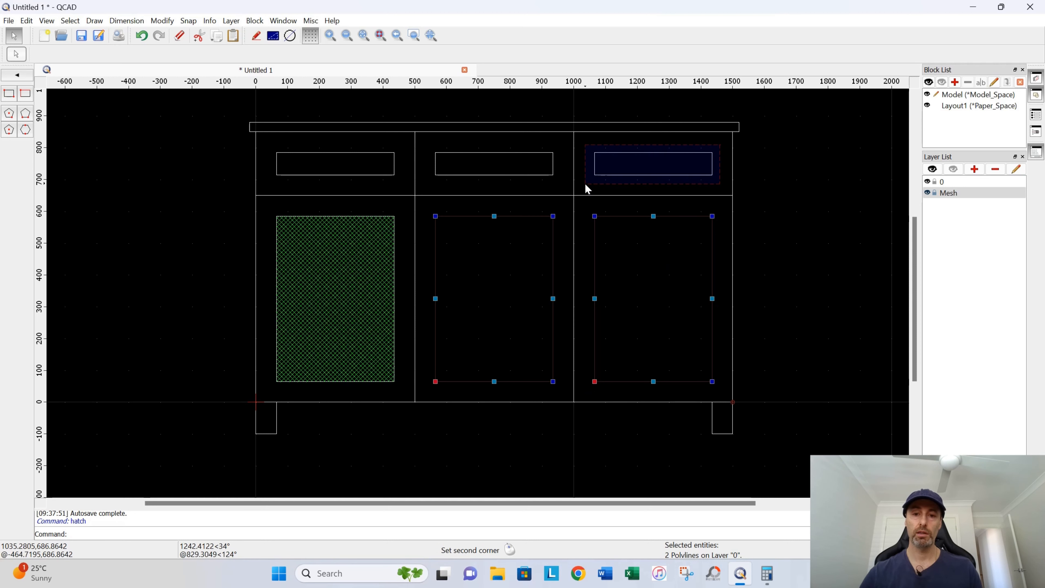
drag(585, 185, 585, 185)
drag(562, 148, 420, 187)
drag(401, 150, 358, 184)
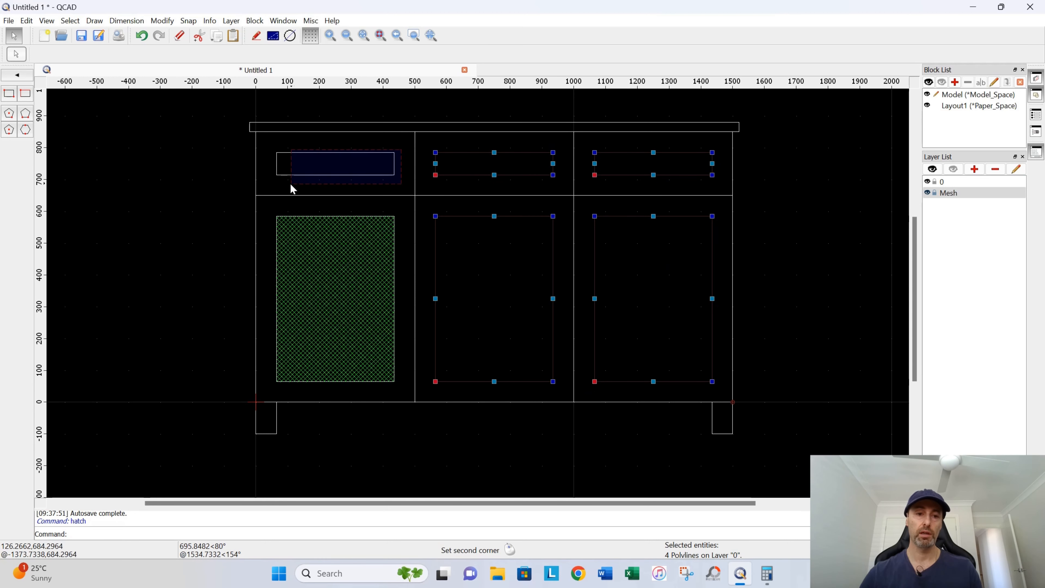
drag(290, 185, 273, 183)
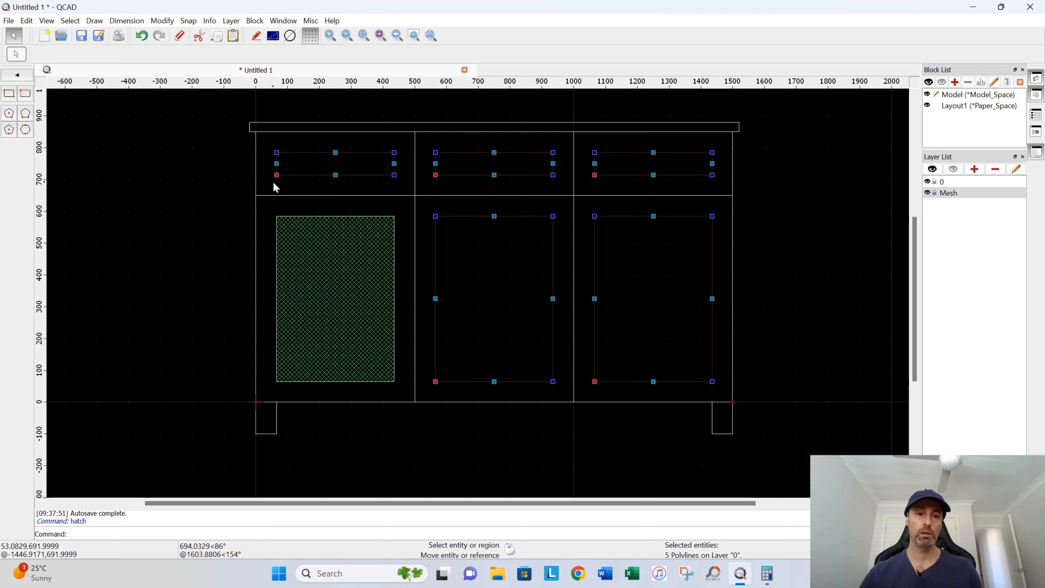
click(96, 22)
mouse_move(169, 135)
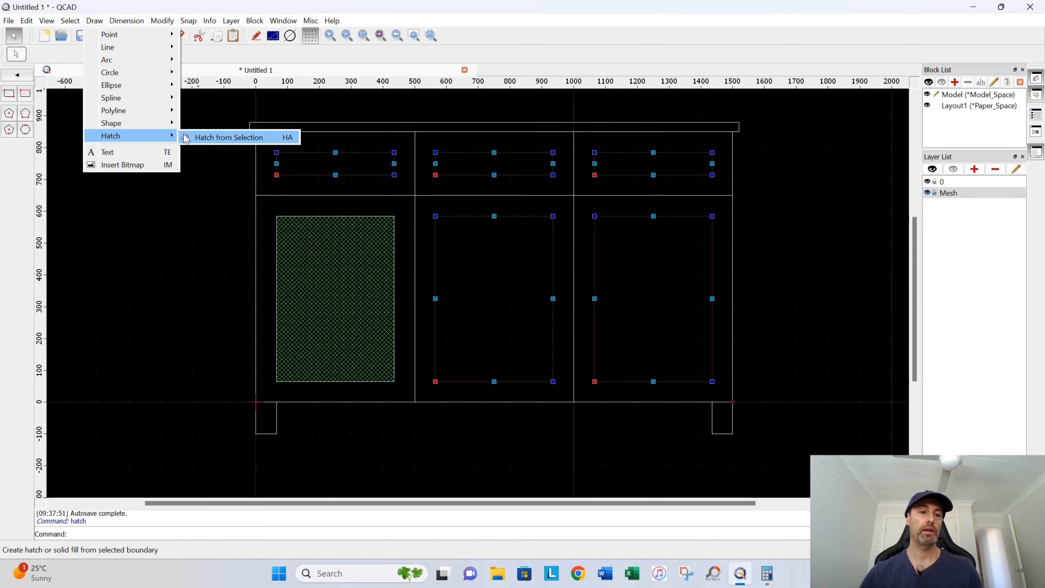
click(222, 138)
click(539, 340)
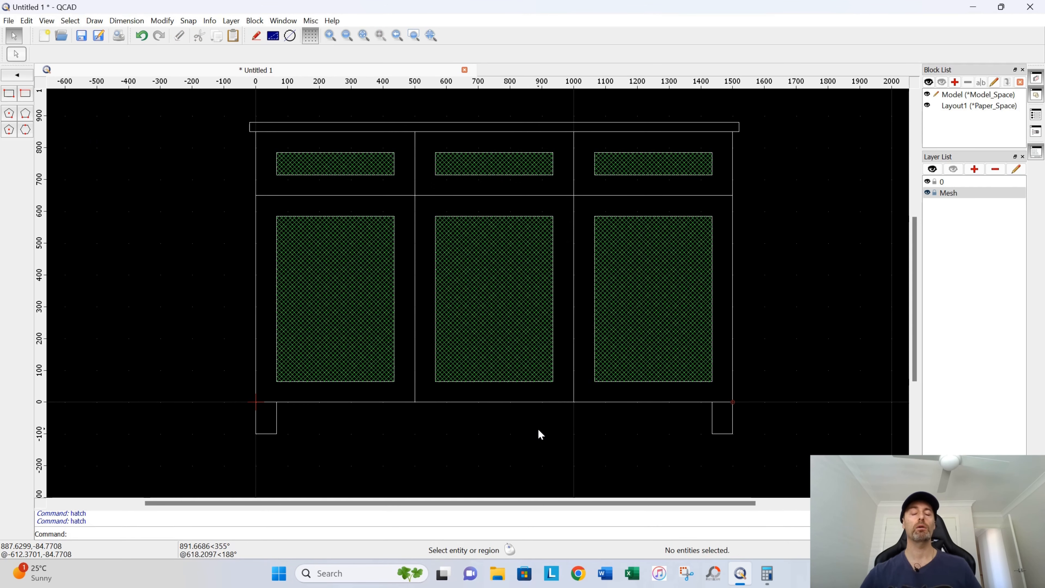
- Change the Mesh layer's colour to Dark Yellow
scroll(562, 447, down, 1)
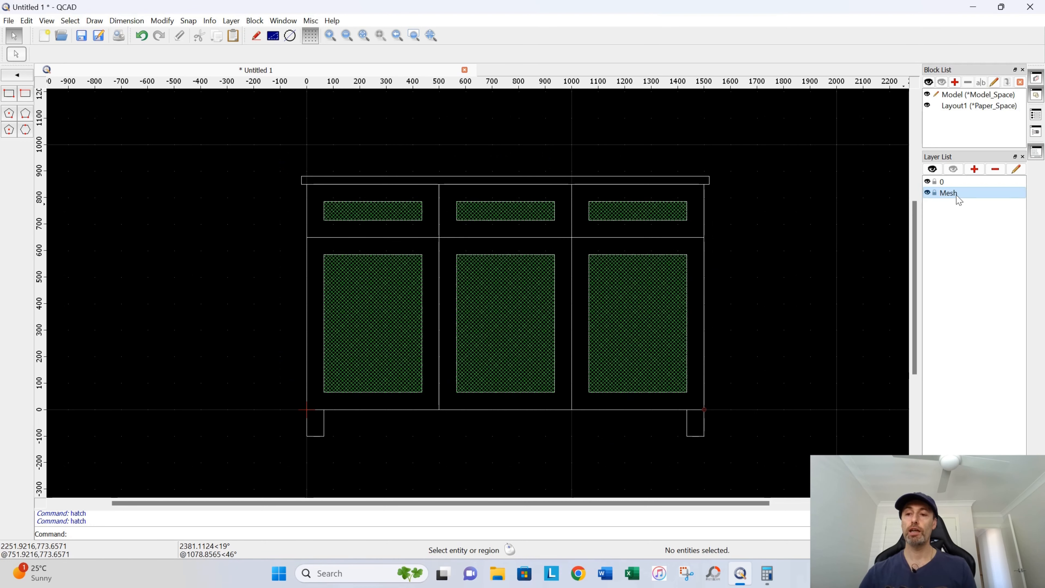
double_click(948, 192)
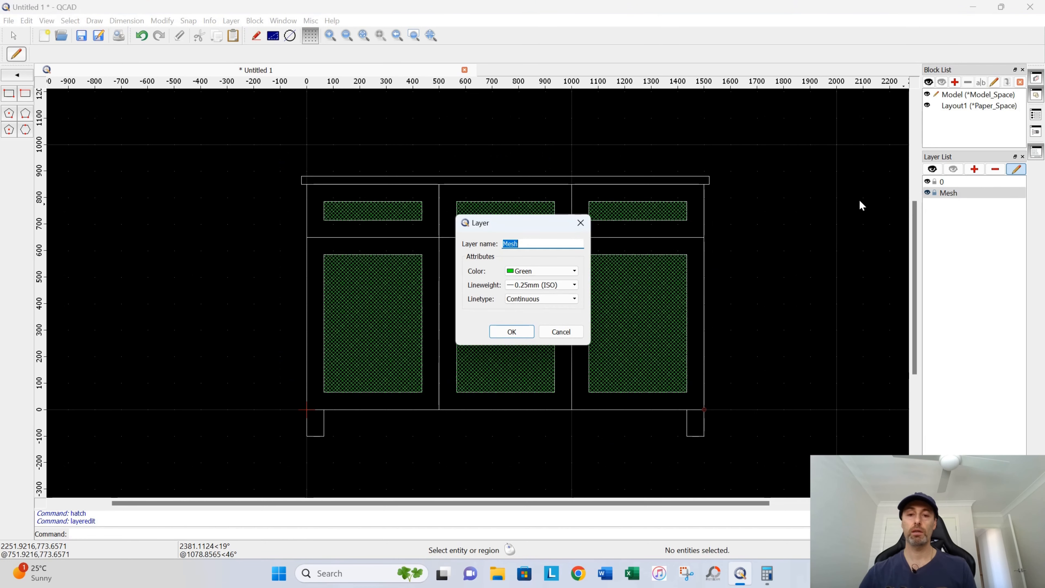
click(566, 275)
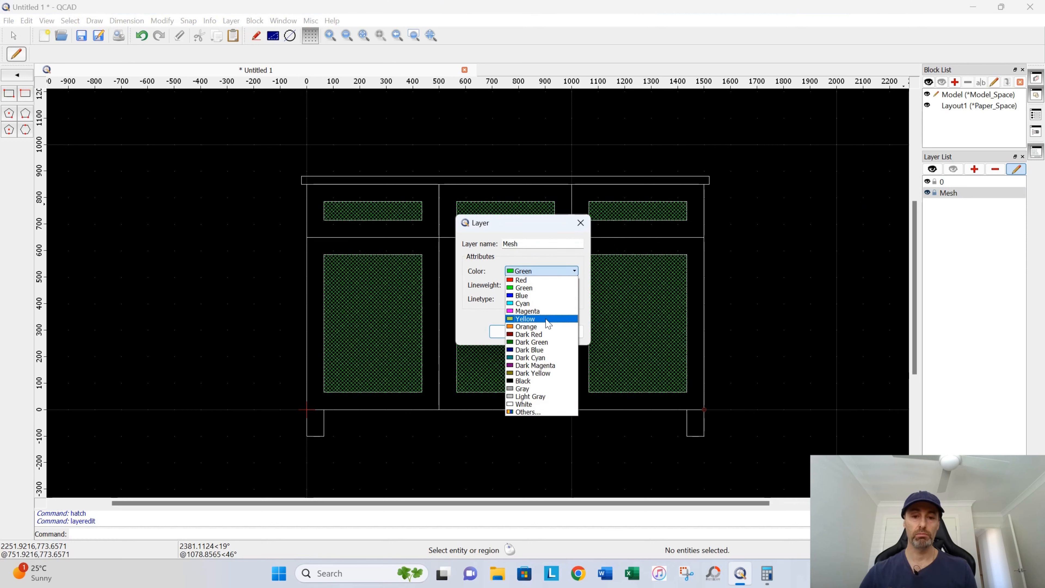
click(534, 373)
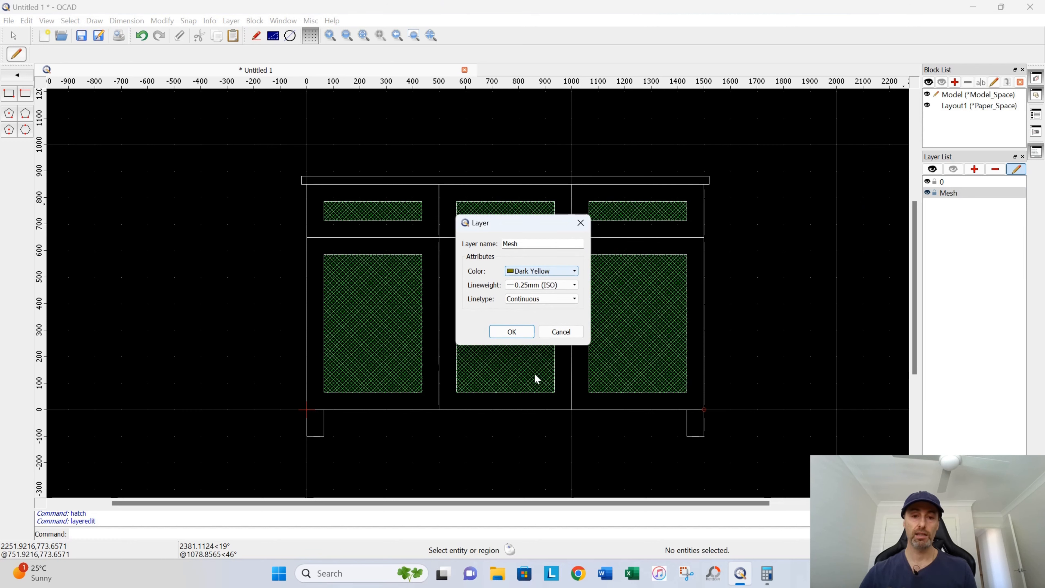
click(511, 332)
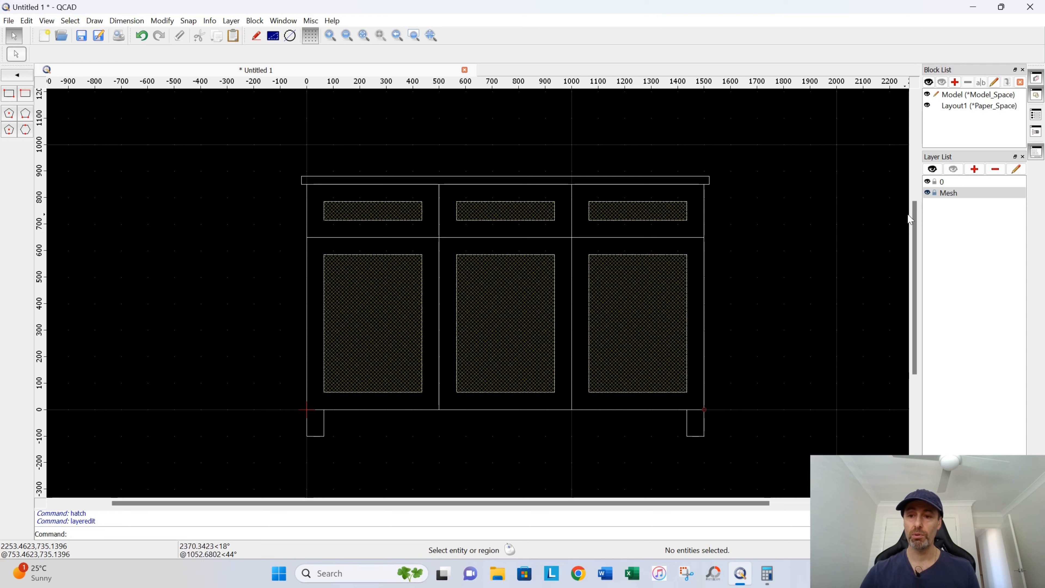
- Toggle the Mesh layer's visibility to check its hatches, and leave the layer hidden
click(928, 193)
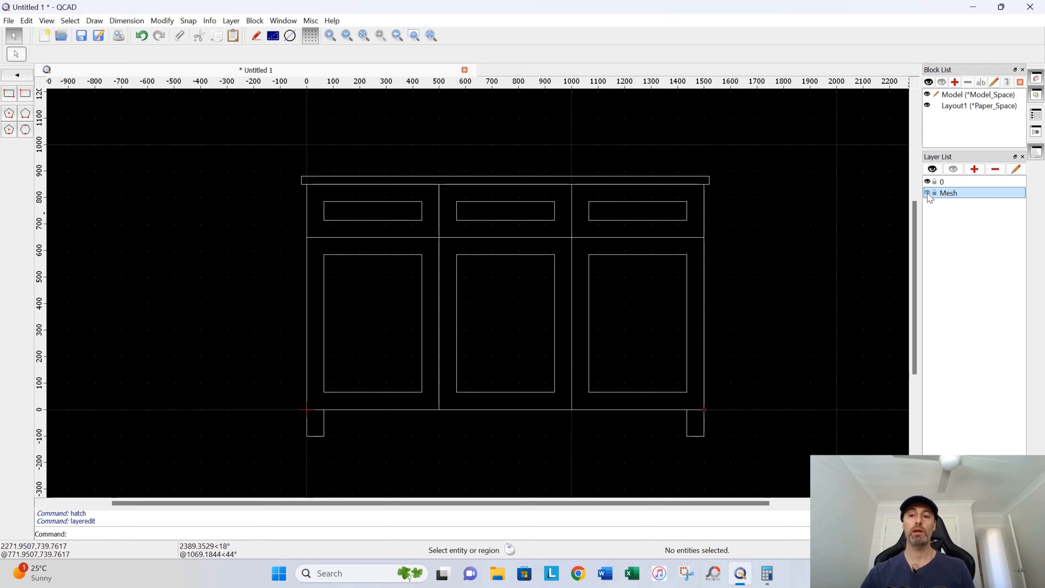
click(928, 193)
click(927, 193)
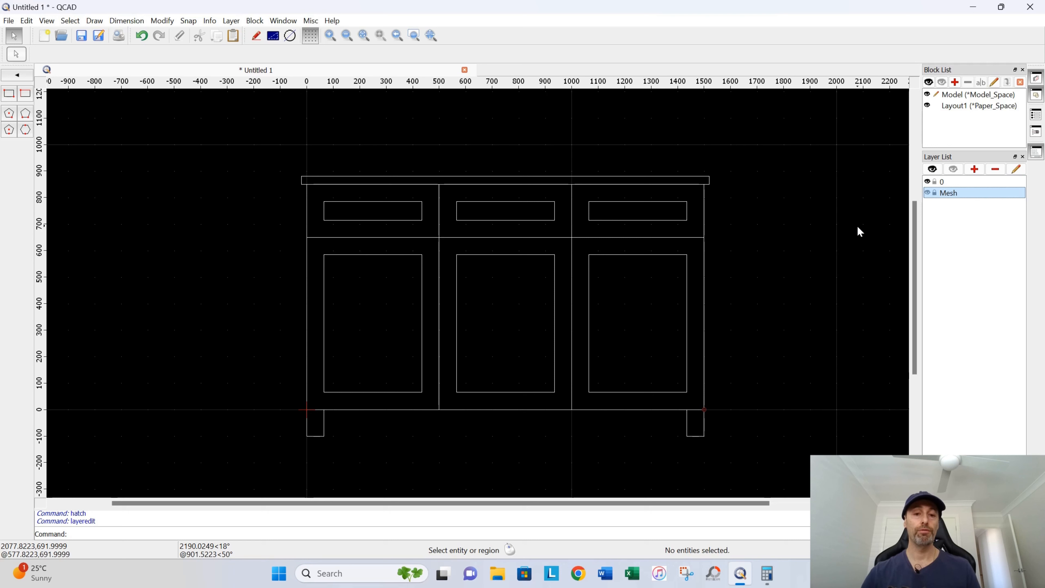
- Add a new Black layer with 0.25mm (ISO) lineweight and Continuous linetype, and name it V-Groove
click(974, 170)
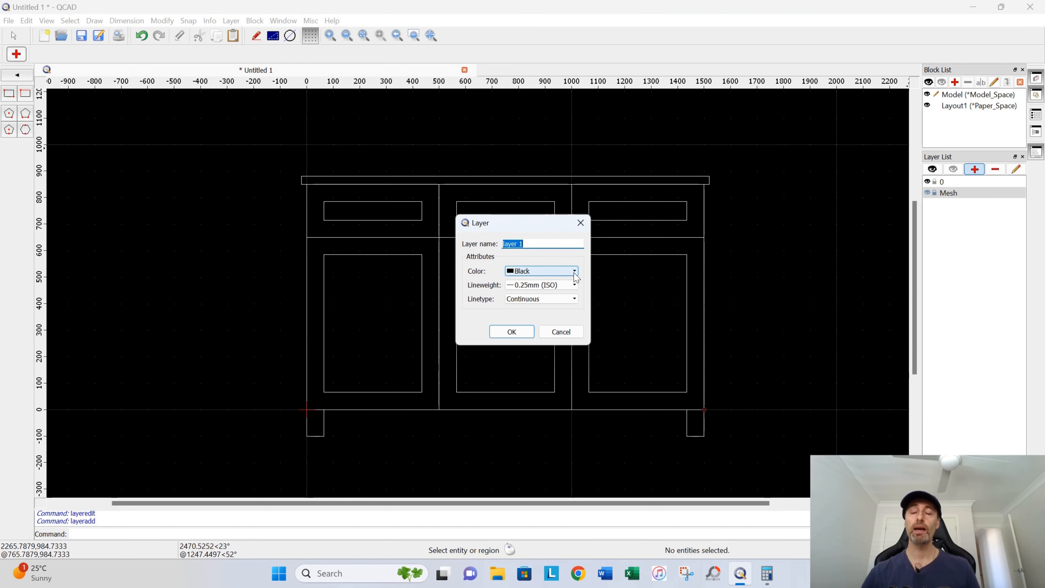
click(513, 332)
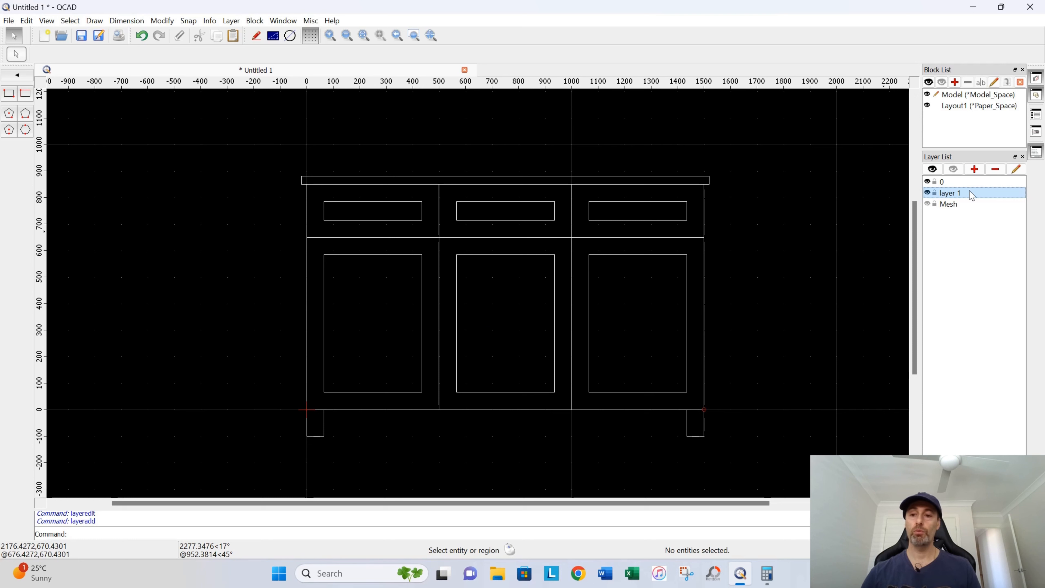
double_click(949, 197)
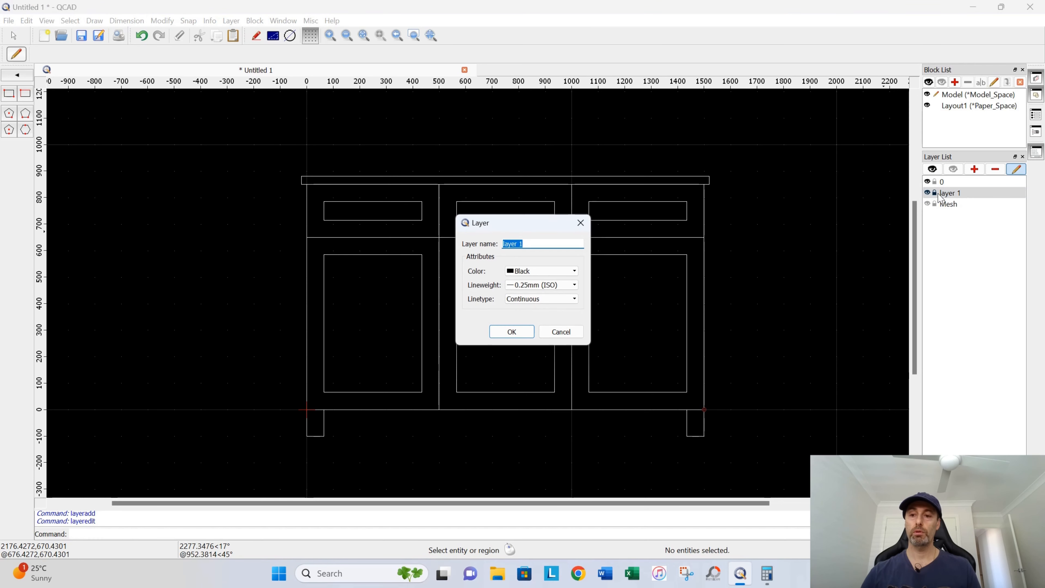
double_click(539, 247)
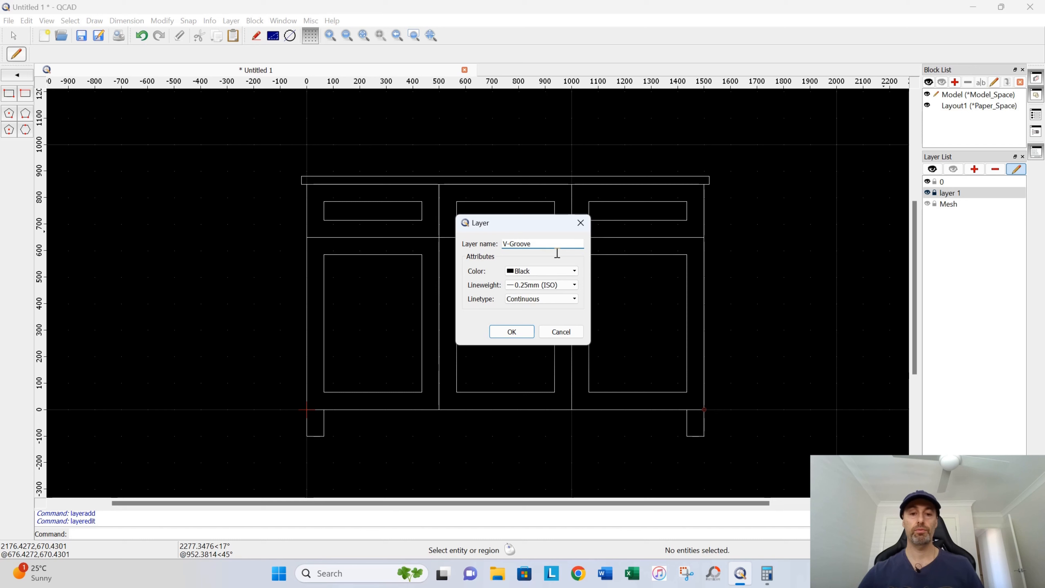
click(518, 337)
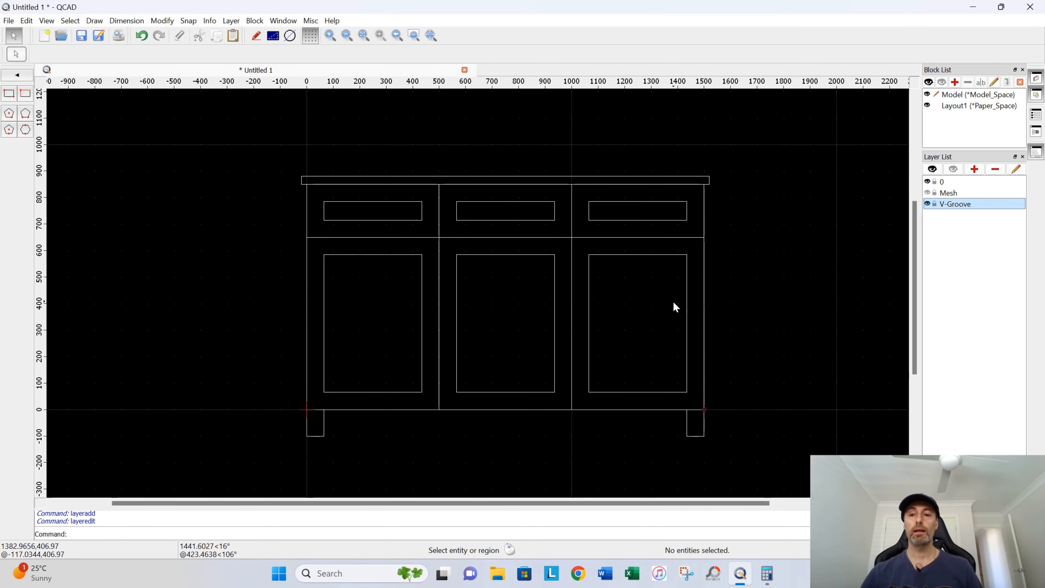
- Measure across the first door's inner panel with the distance tool from its lower-left corner, and end the command
scroll(404, 328, up, 4)
middle_drag(425, 340, 483, 309)
scroll(524, 304, up, 1)
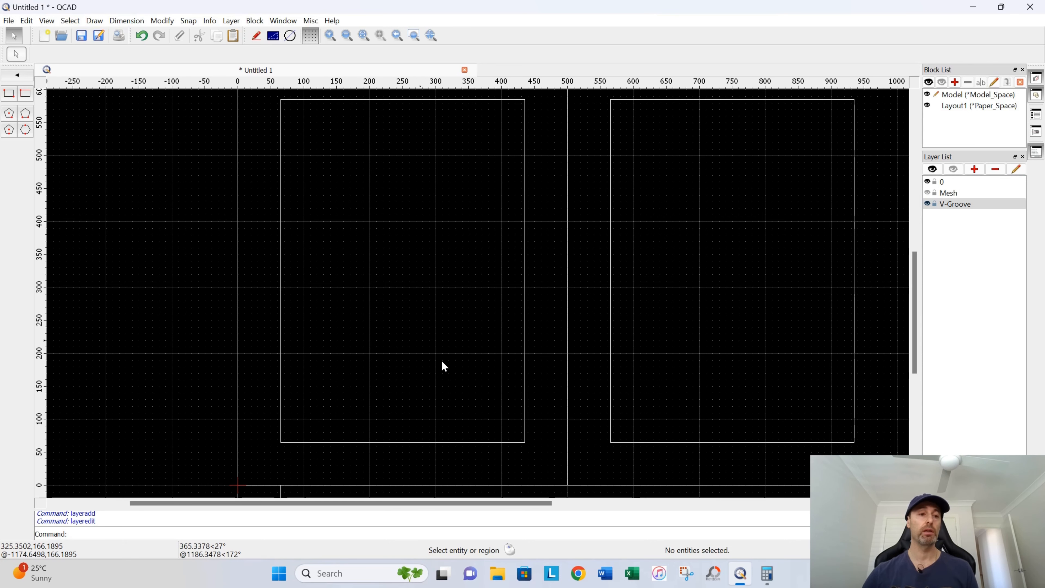
click(21, 78)
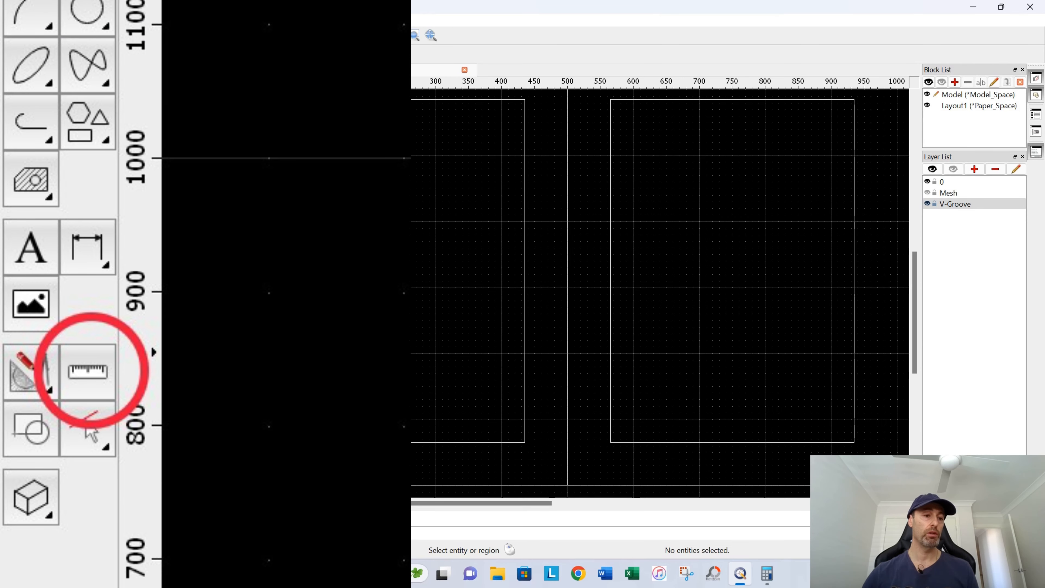
click(25, 215)
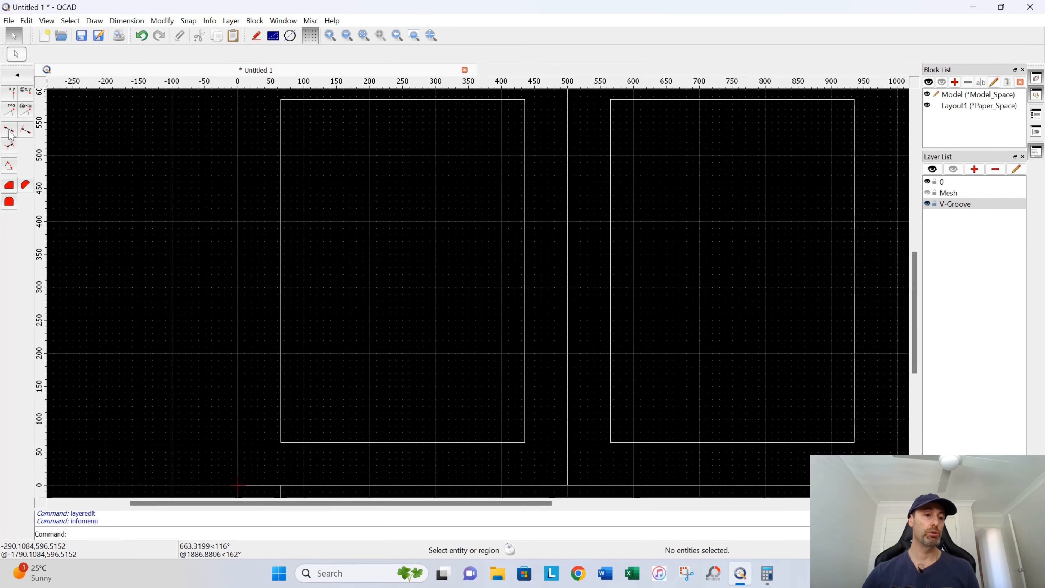
click(10, 131)
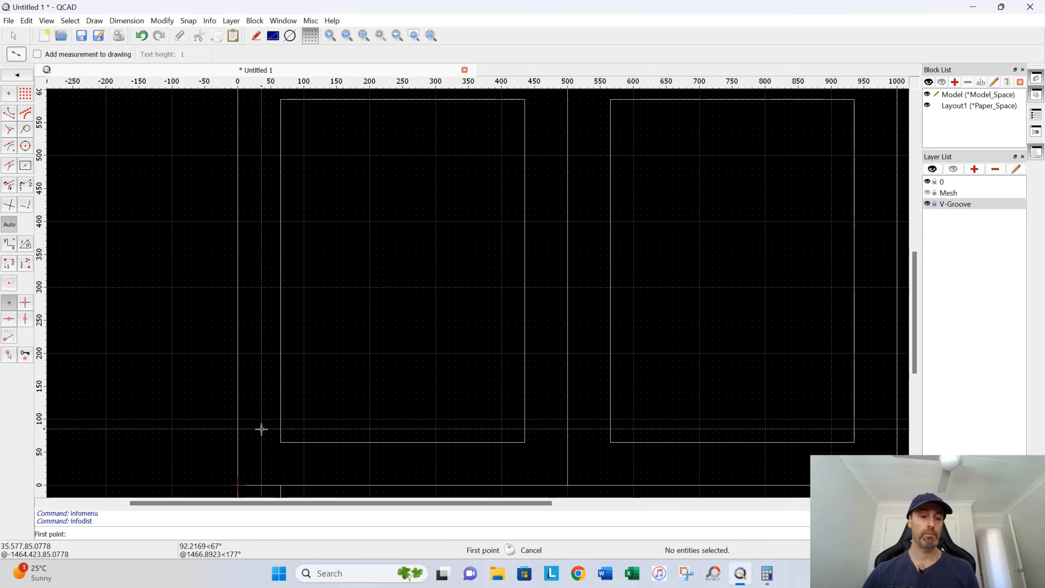
click(281, 442)
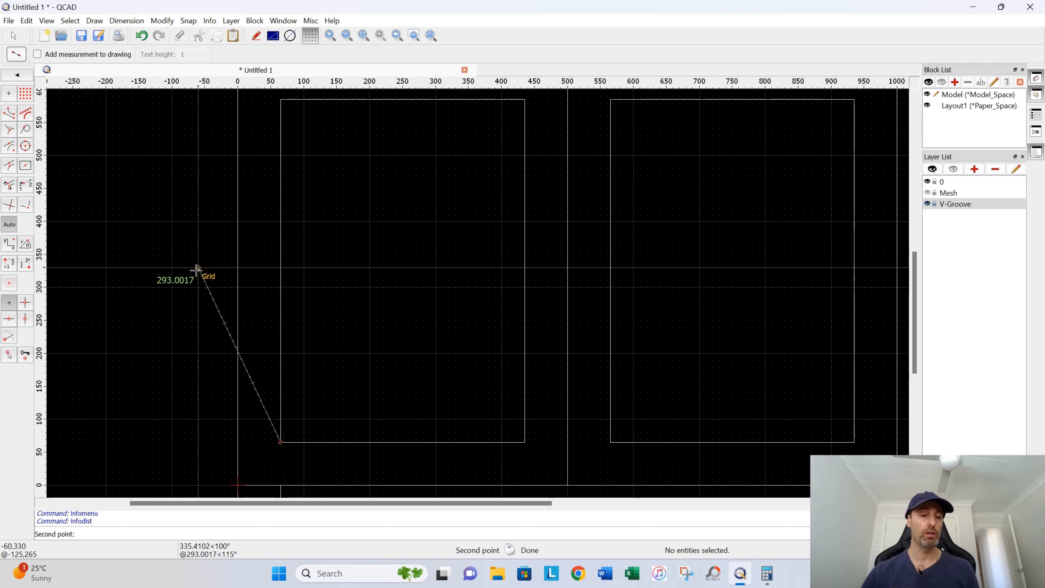
right_click(165, 256)
right_click(165, 255)
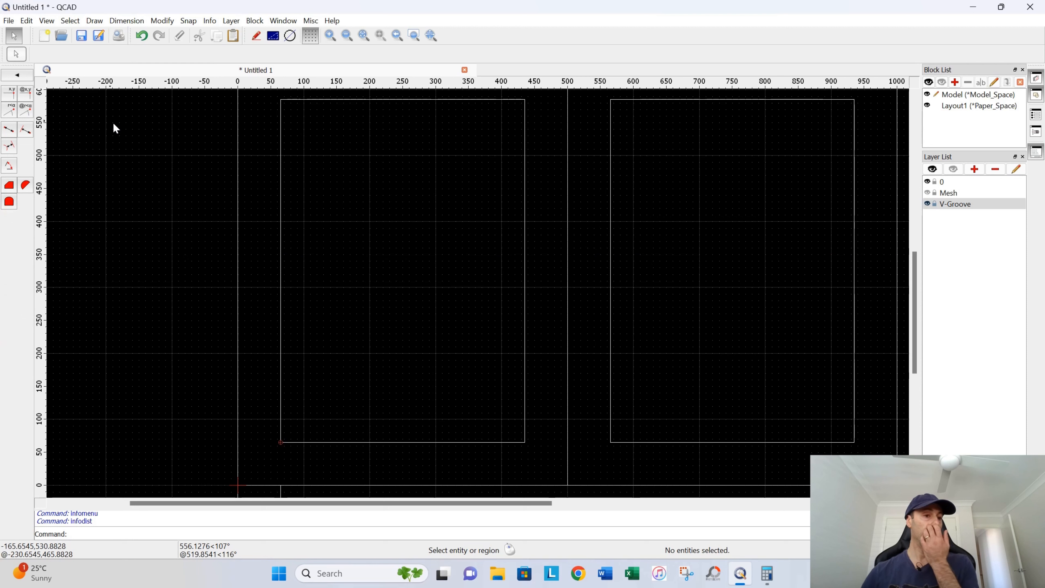
- Start a rectangle defined by width and height
click(20, 76)
click(27, 131)
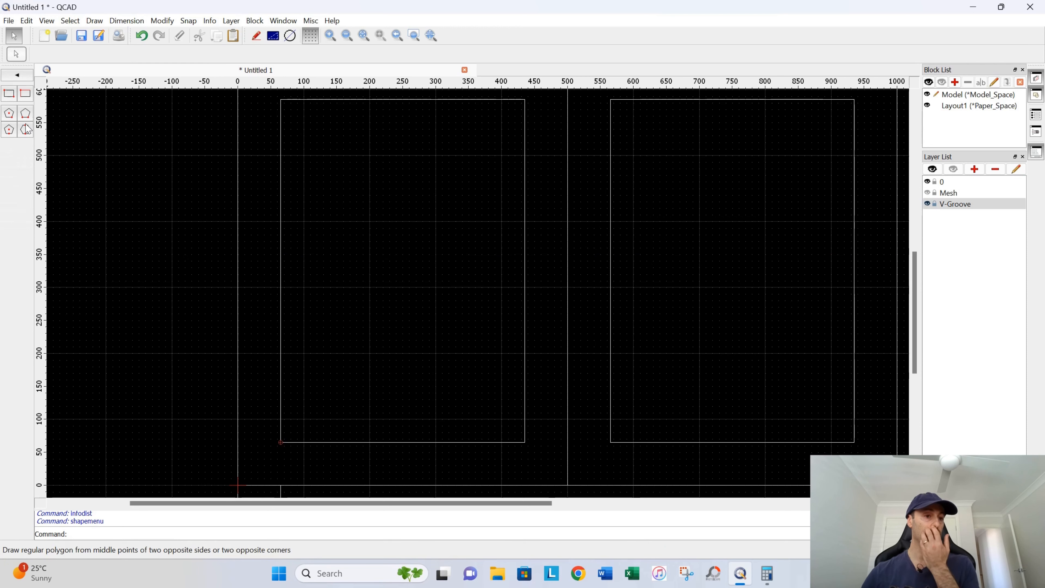
click(25, 94)
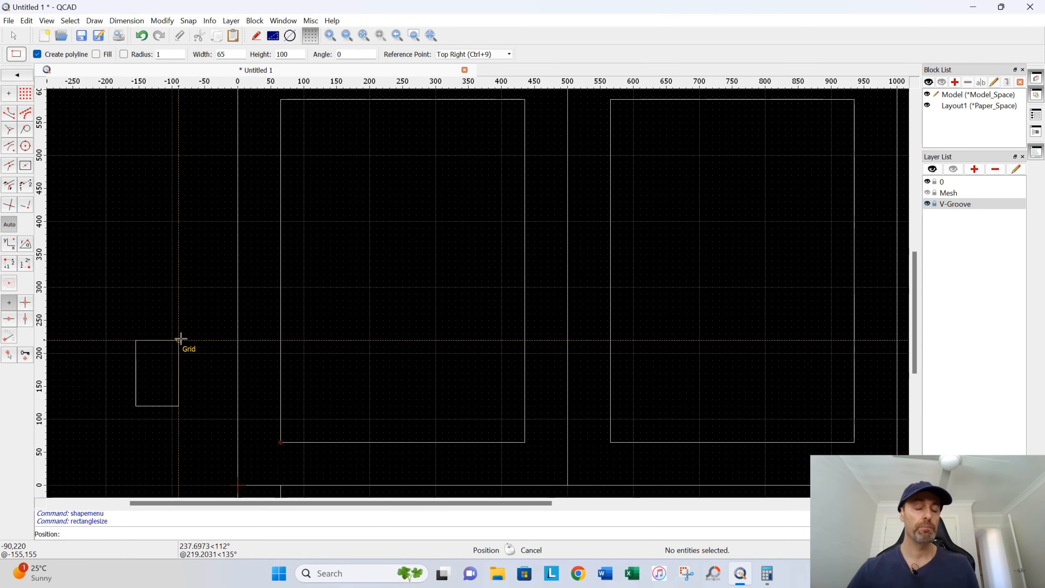
- Switch to Calculator, divide the panel width of 370 by 3, and clear the calculation
click(766, 573)
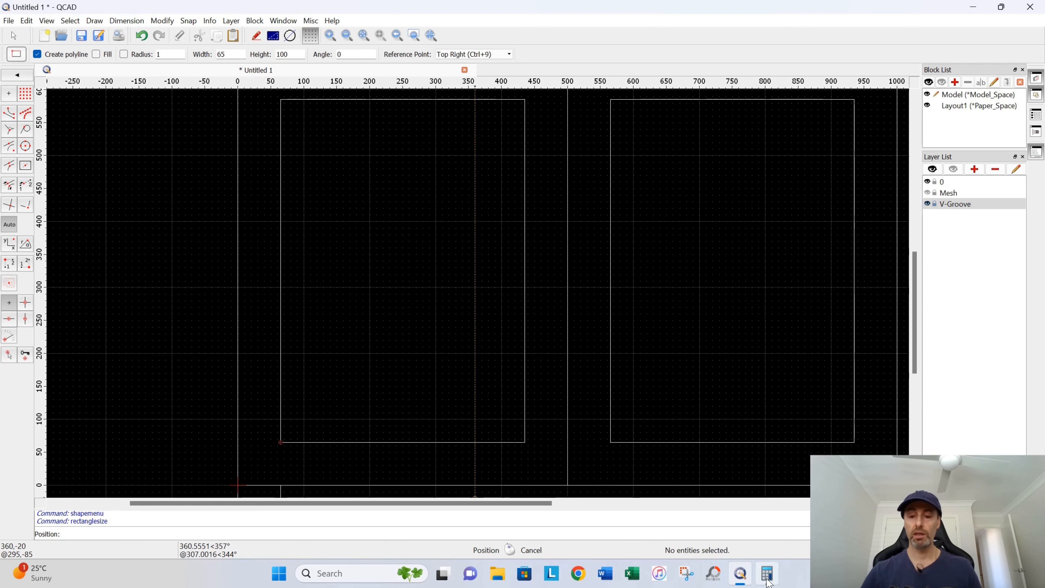
click(656, 412)
click(561, 349)
click(607, 444)
click(704, 315)
click(660, 412)
click(701, 445)
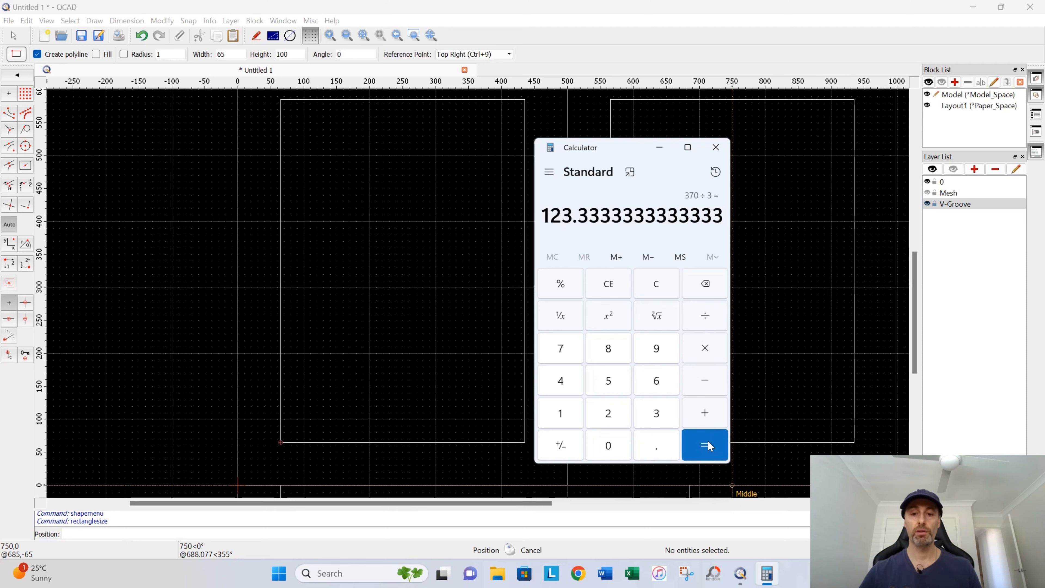
click(655, 284)
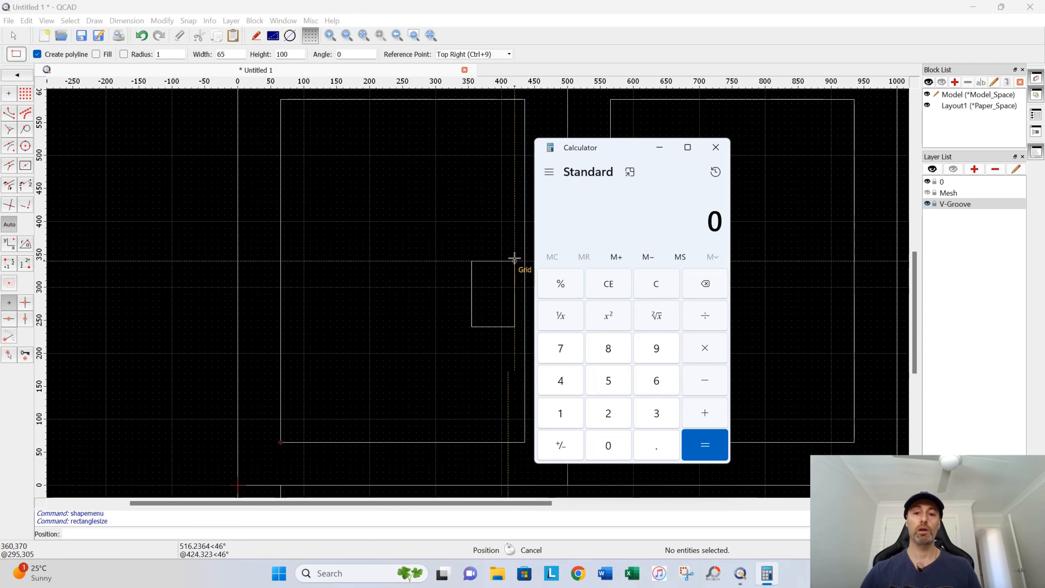
- Return from Calculator to QCAD and set the new rectangle's width to 123.33
click(659, 147)
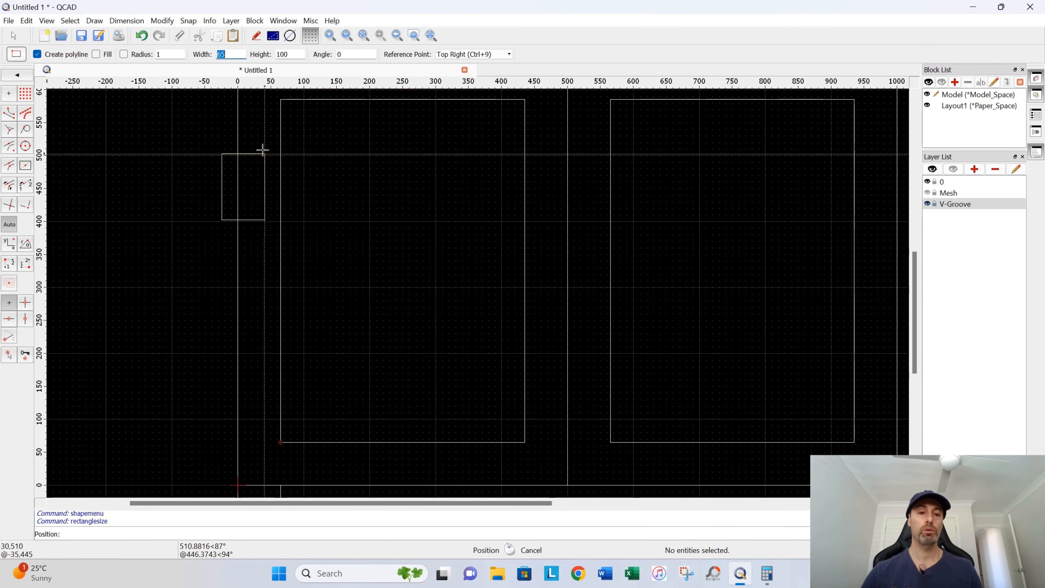
text(123.33)
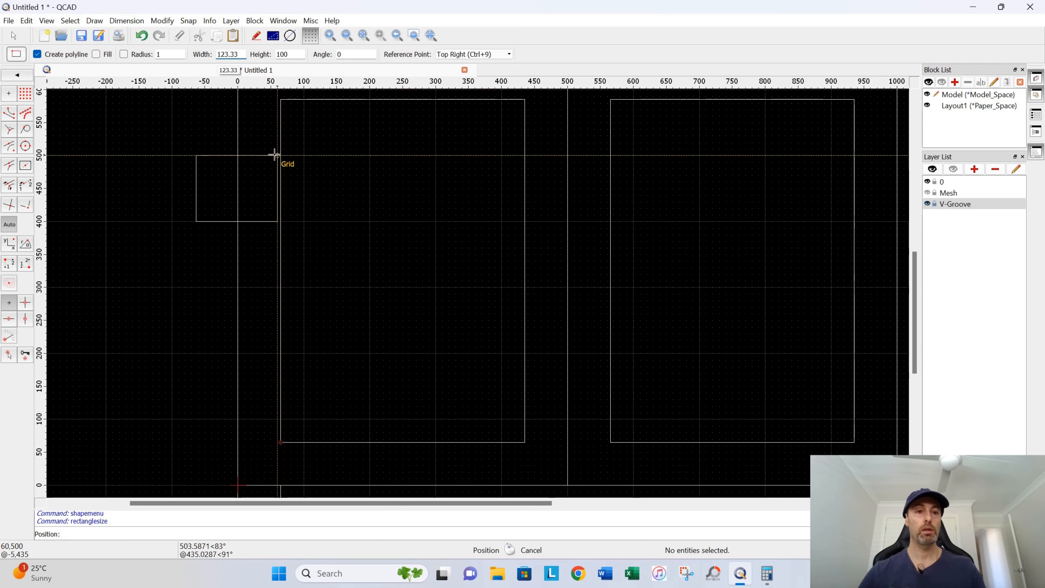
key(Tab)
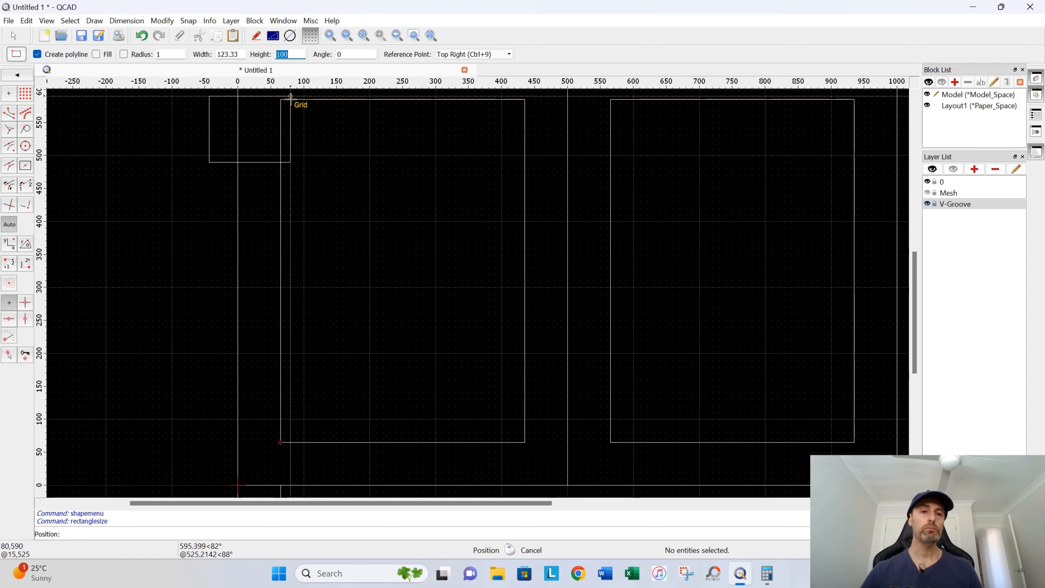
- Measure the first door's inner panel height with the distance tool from its lower-left to upper-left corner, and return to the rectangle command
middle_drag(342, 219, 306, 219)
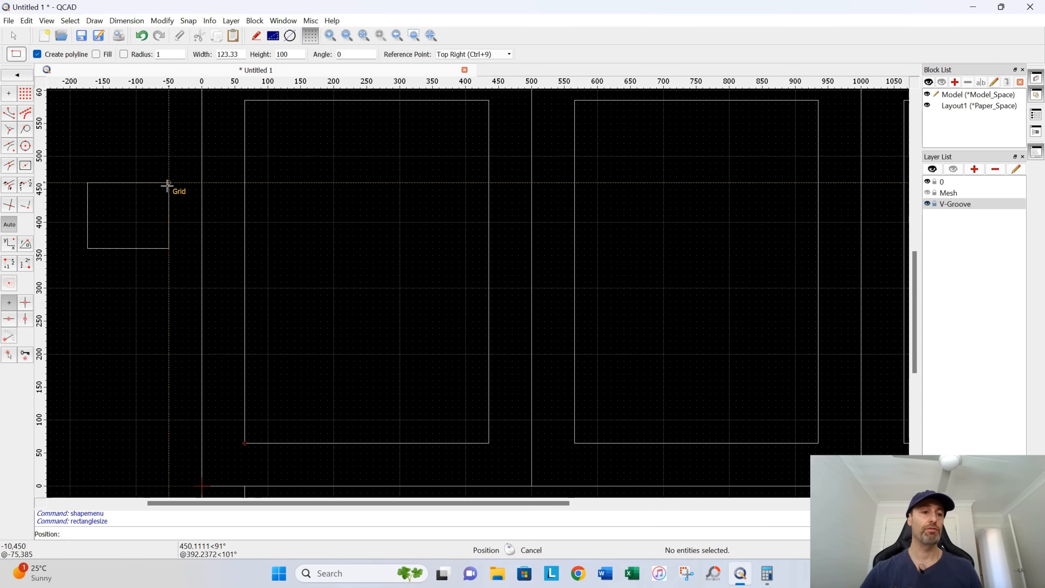
click(17, 78)
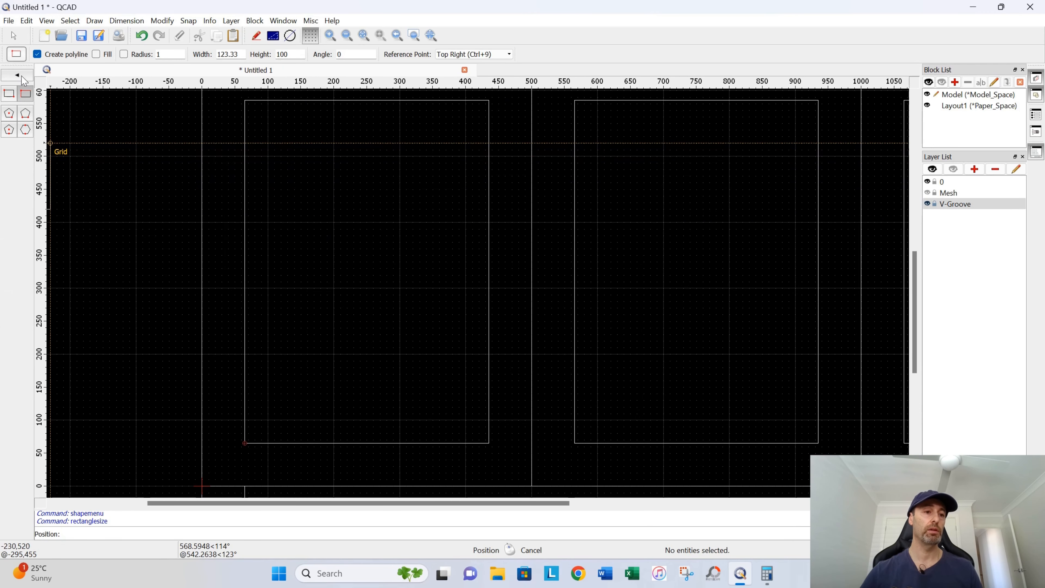
click(21, 77)
click(29, 211)
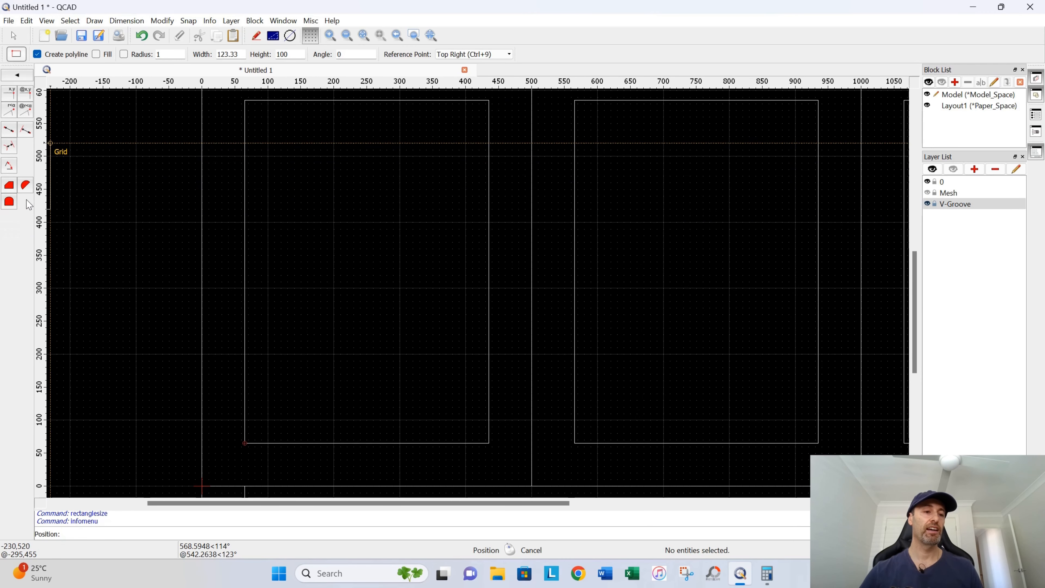
click(9, 144)
click(244, 443)
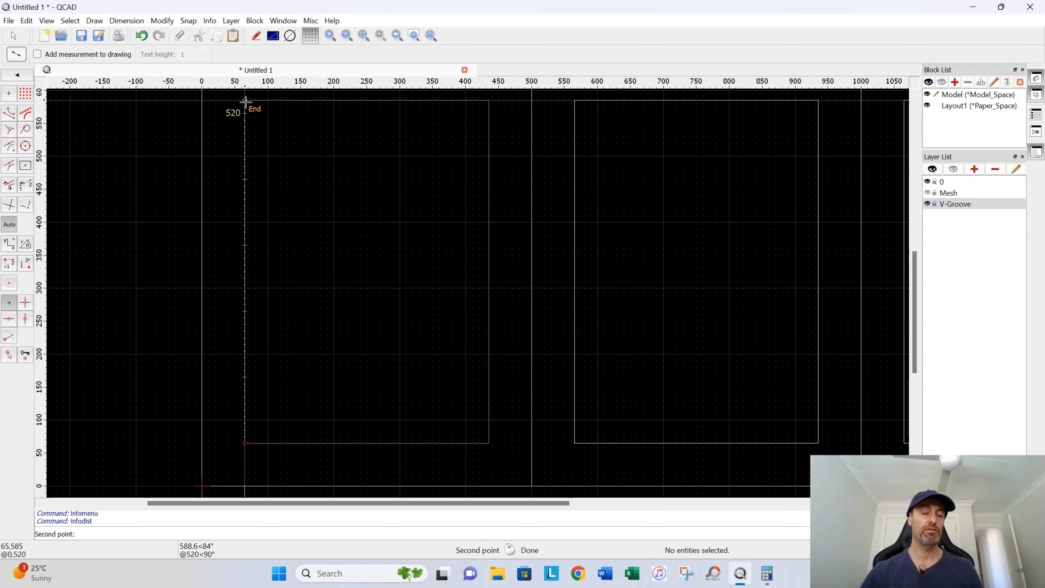
right_click(282, 209)
right_click(285, 209)
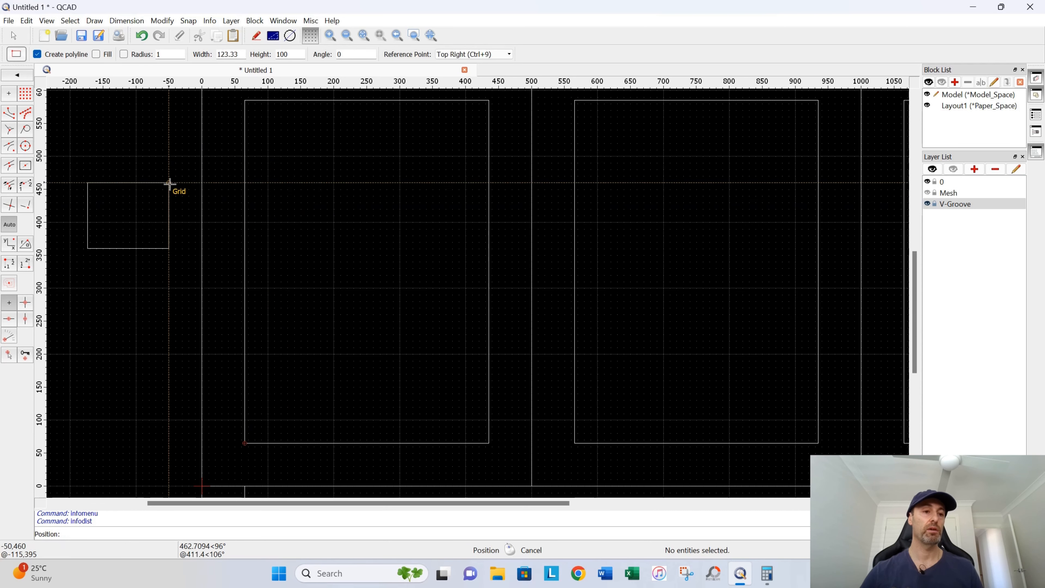
- Set the rectangle height to 520 and place two adjacent rectangles in each of the three door panels, starting from each panel's top-right corner
text(520)
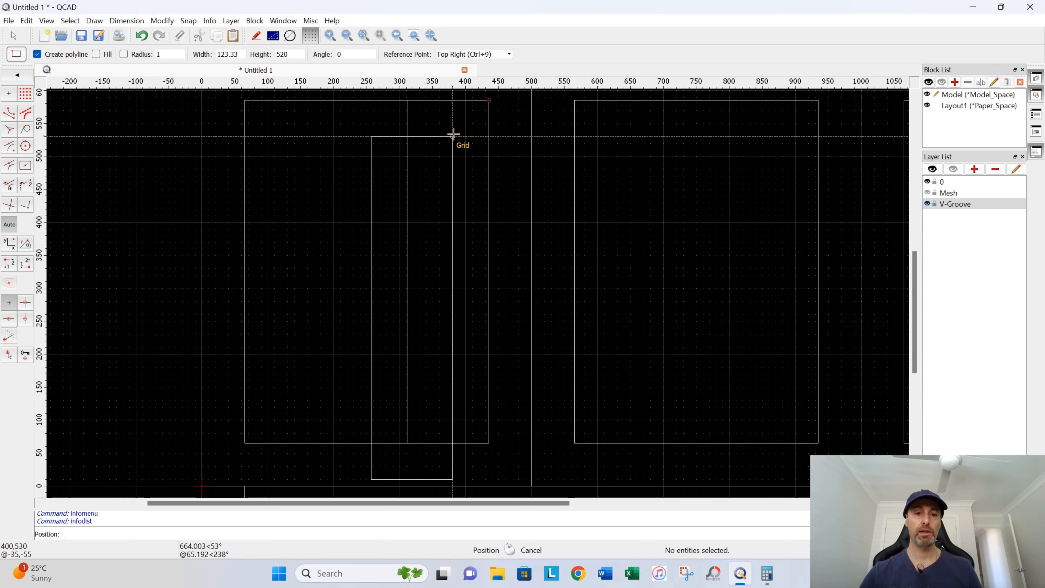
click(406, 100)
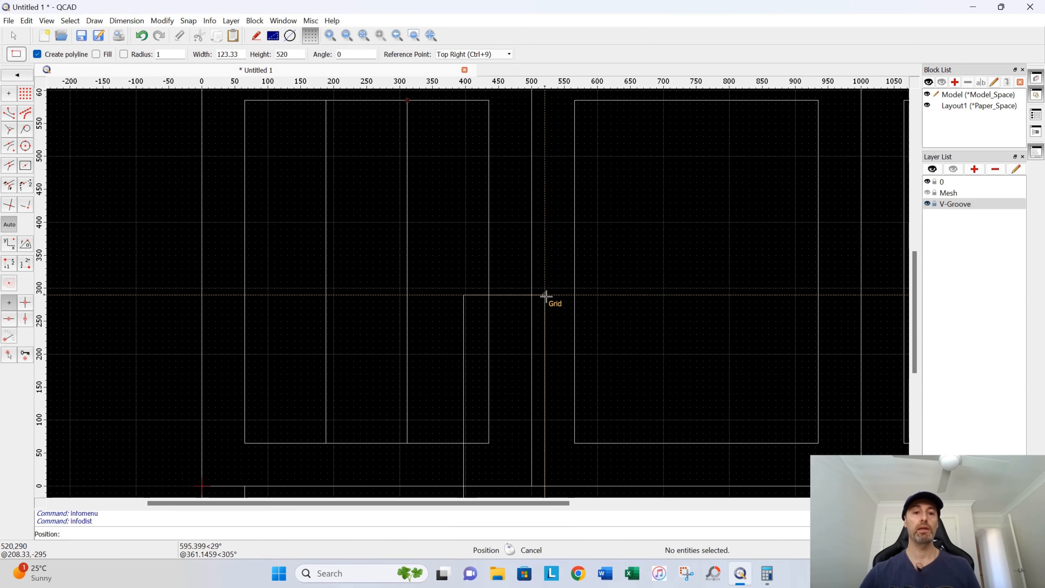
scroll(545, 297, down, 3)
scroll(513, 313, up, 2)
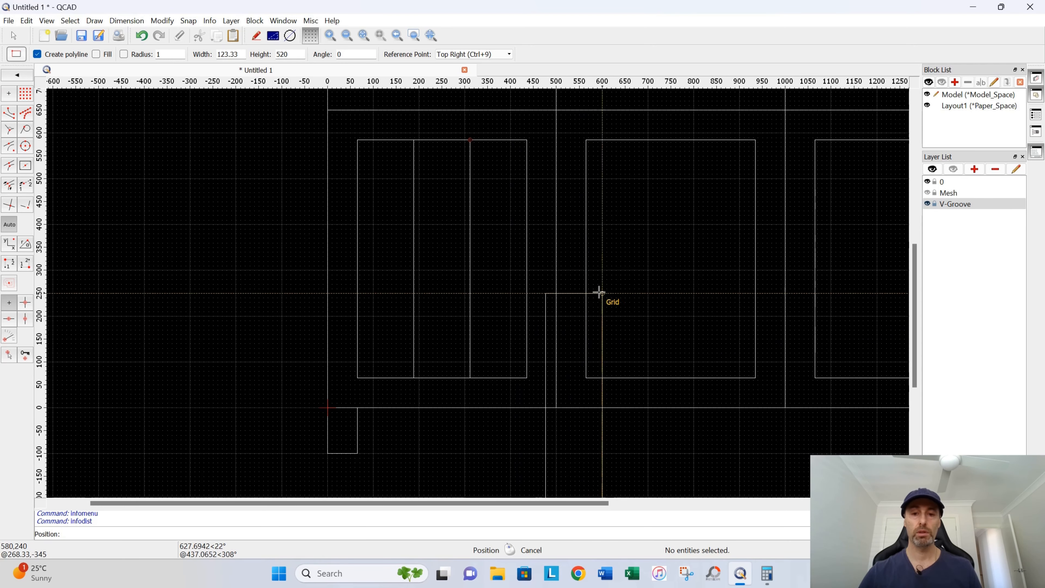
middle_drag(599, 294, 462, 280)
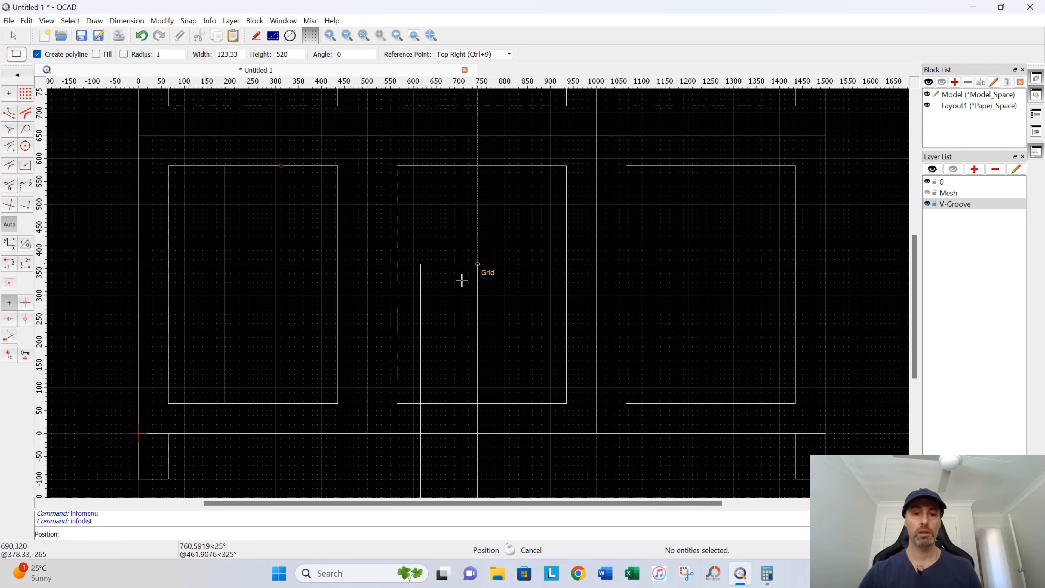
click(565, 166)
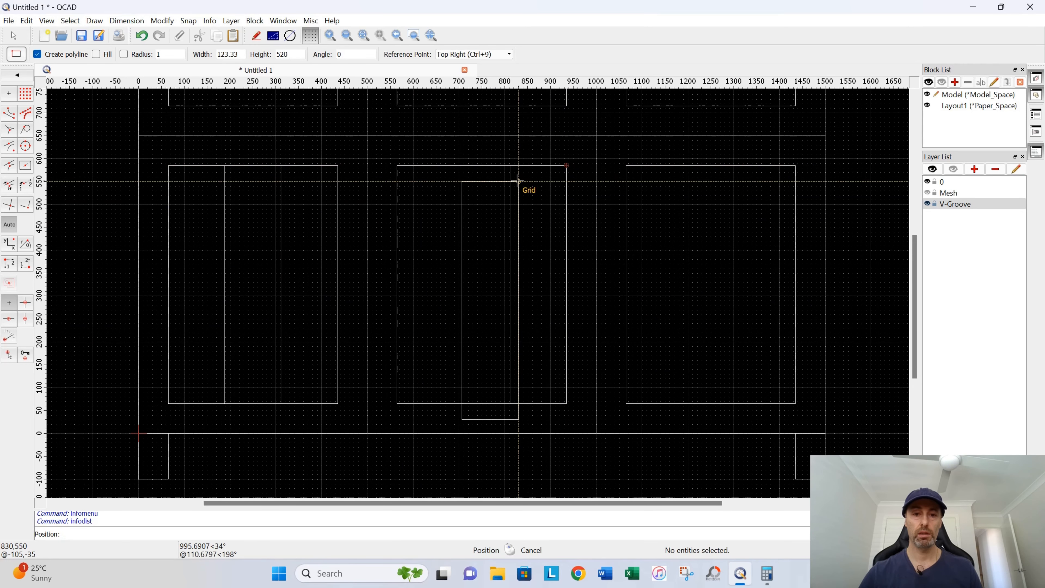
click(508, 165)
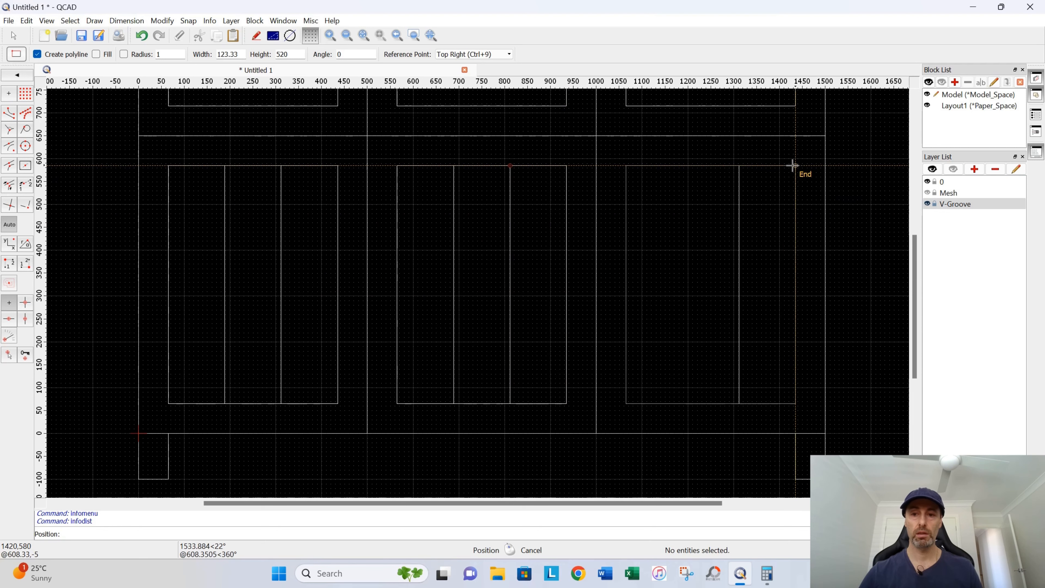
click(739, 166)
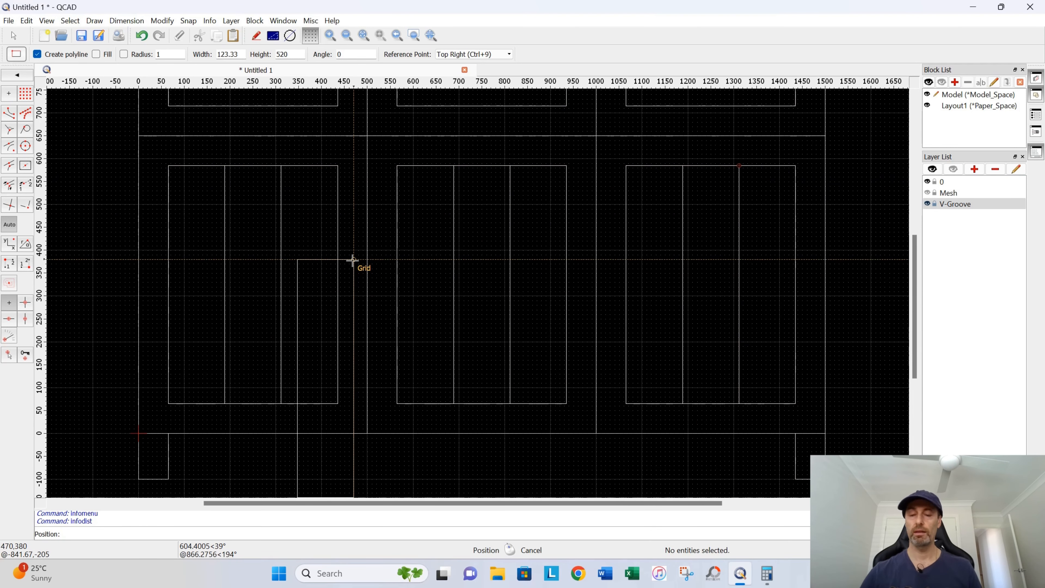
right_click(378, 258)
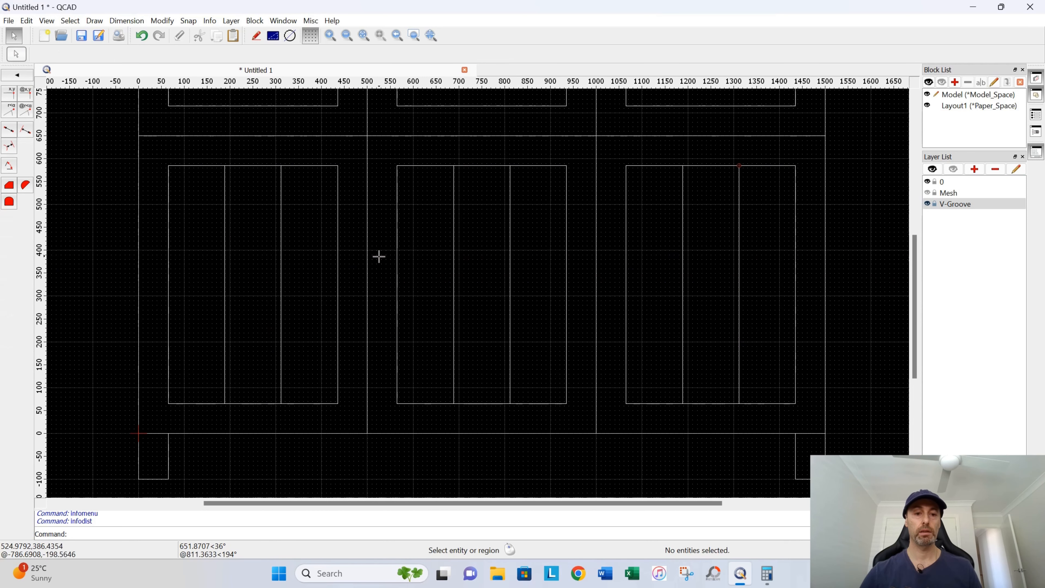
- Hide the V-Groove layer and show the Mesh layer to switch the door panel design across the whole cabinet
scroll(423, 267, down, 5)
scroll(406, 280, up, 2)
middle_drag(443, 378, 387, 402)
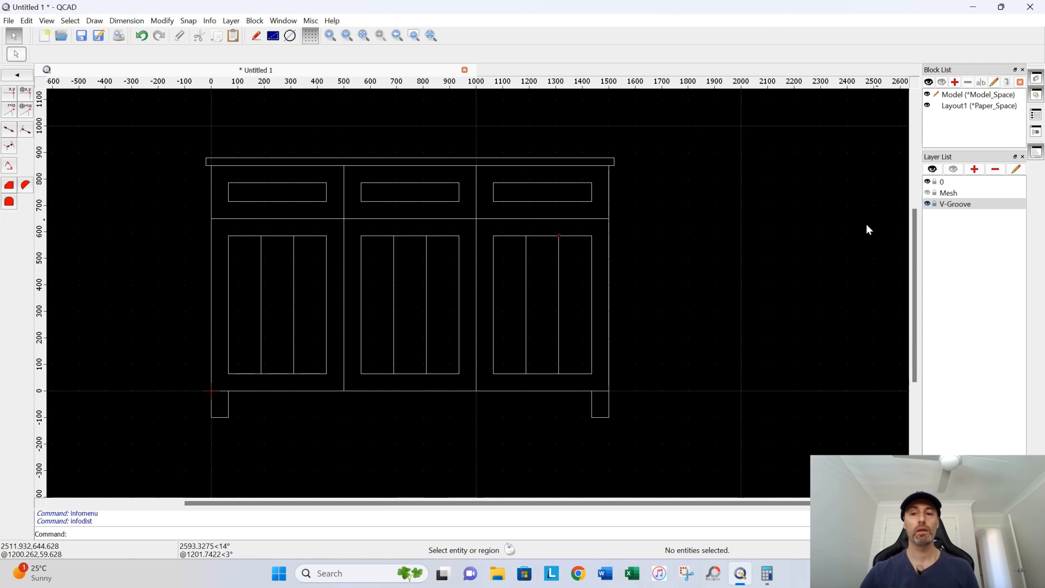
click(927, 203)
click(927, 204)
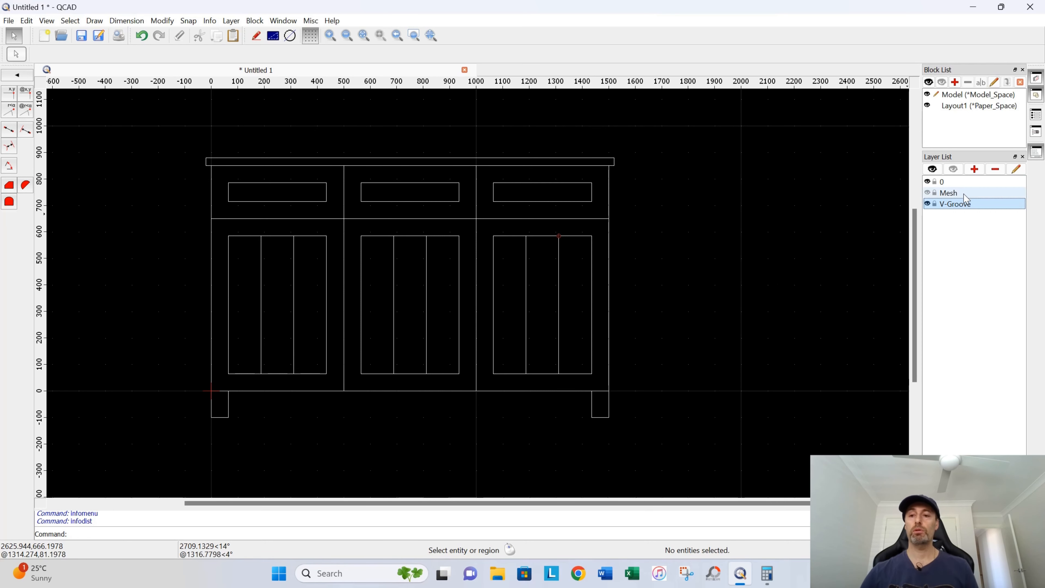
click(928, 204)
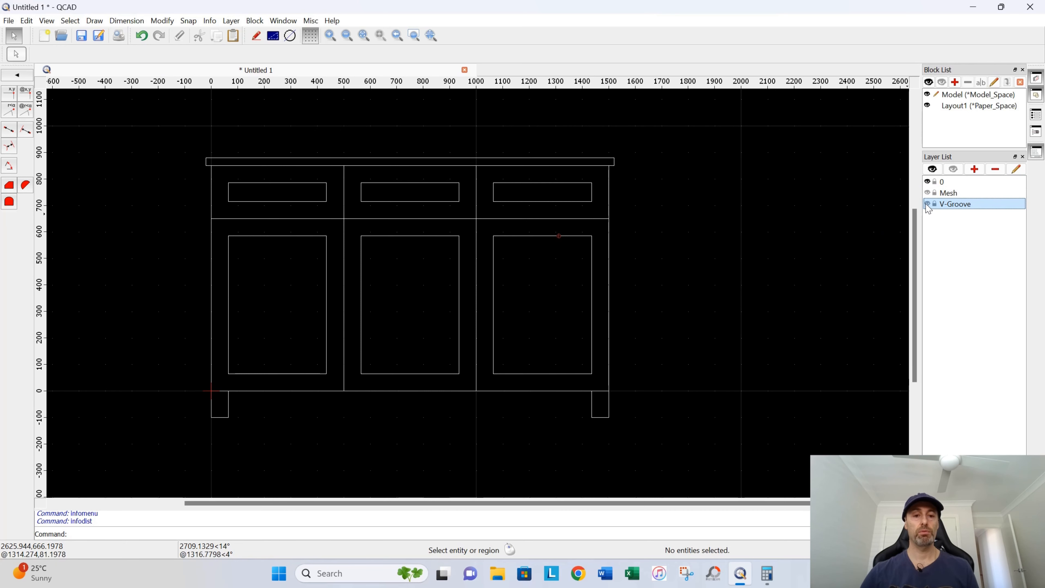
click(927, 193)
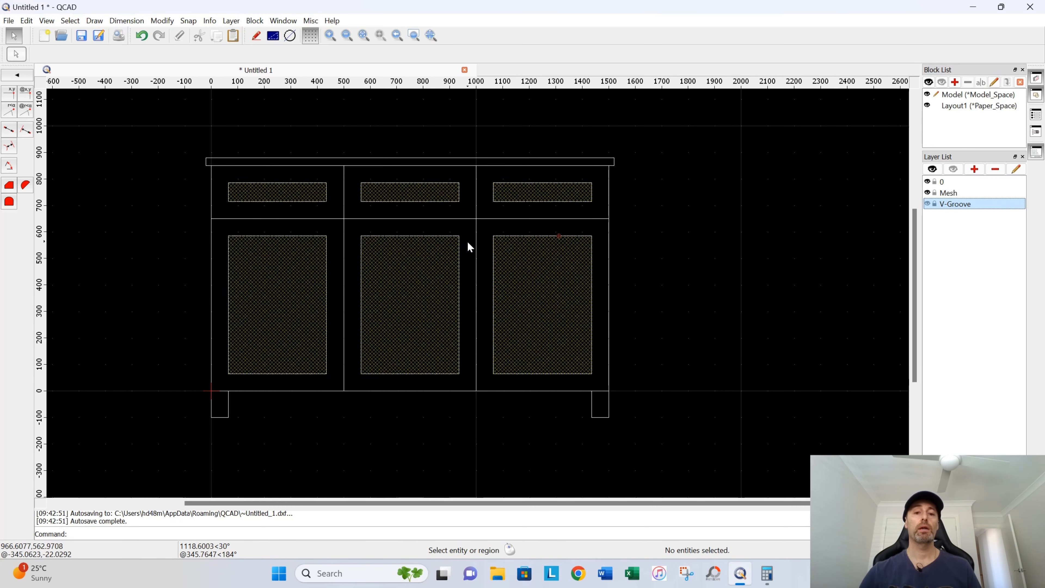
- Start a circle defined by its diameter, with the middle as reference point, near the first drawer
scroll(467, 247, up, 3)
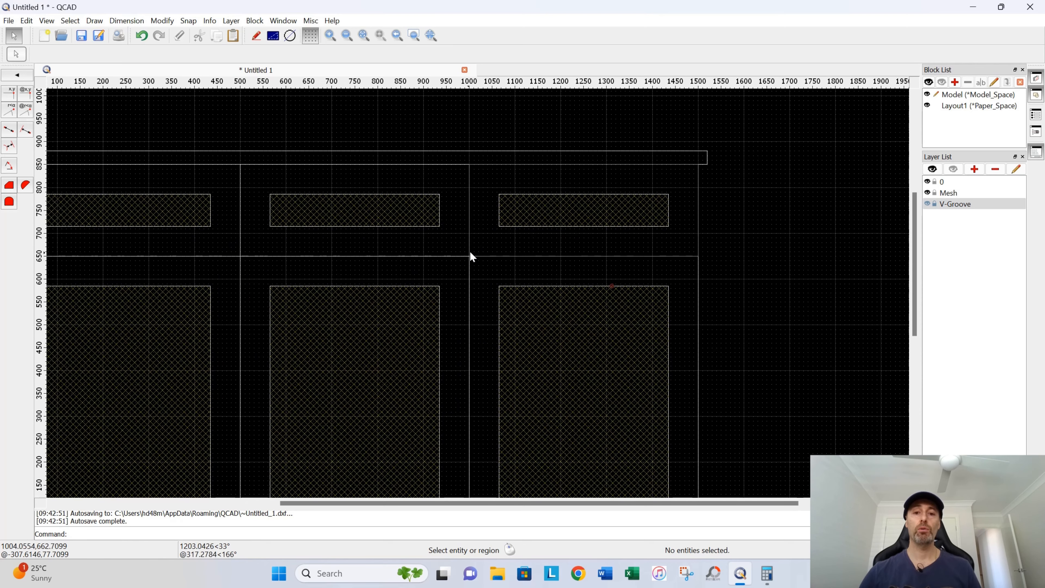
middle_drag(315, 268, 682, 265)
scroll(551, 245, up, 4)
scroll(534, 235, down, 1)
middle_drag(524, 240, 475, 288)
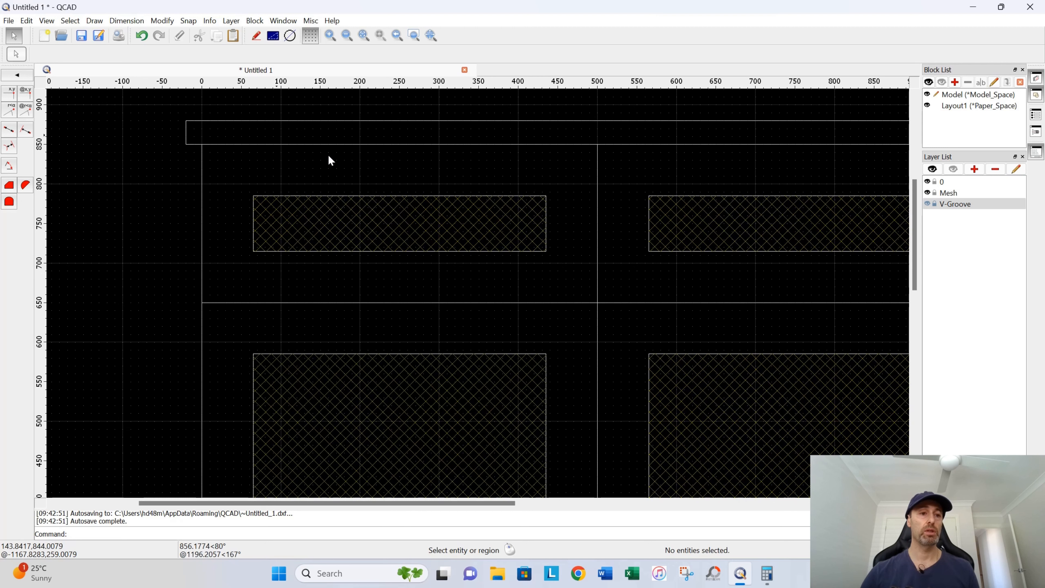
click(24, 76)
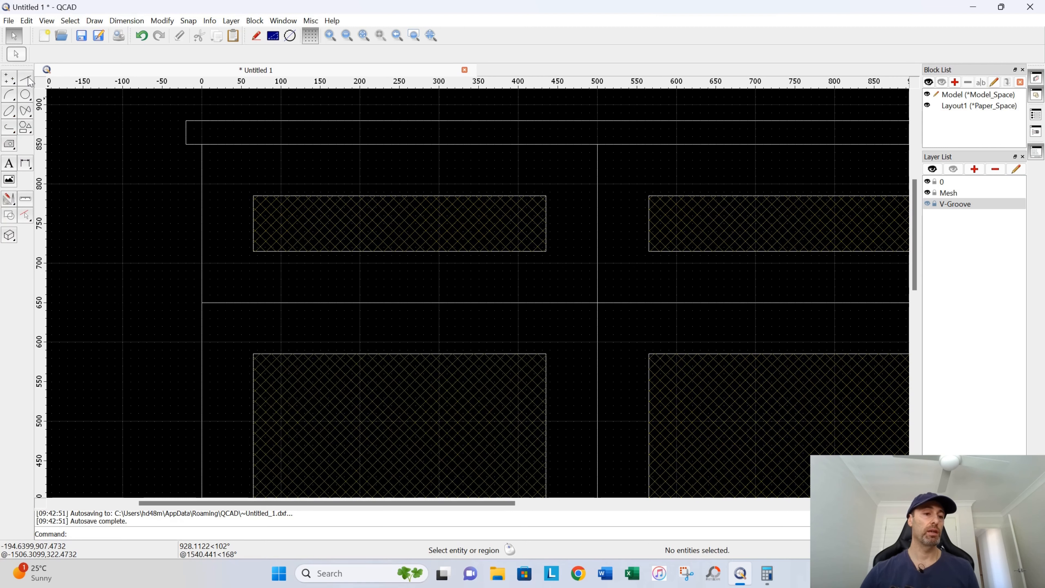
click(25, 97)
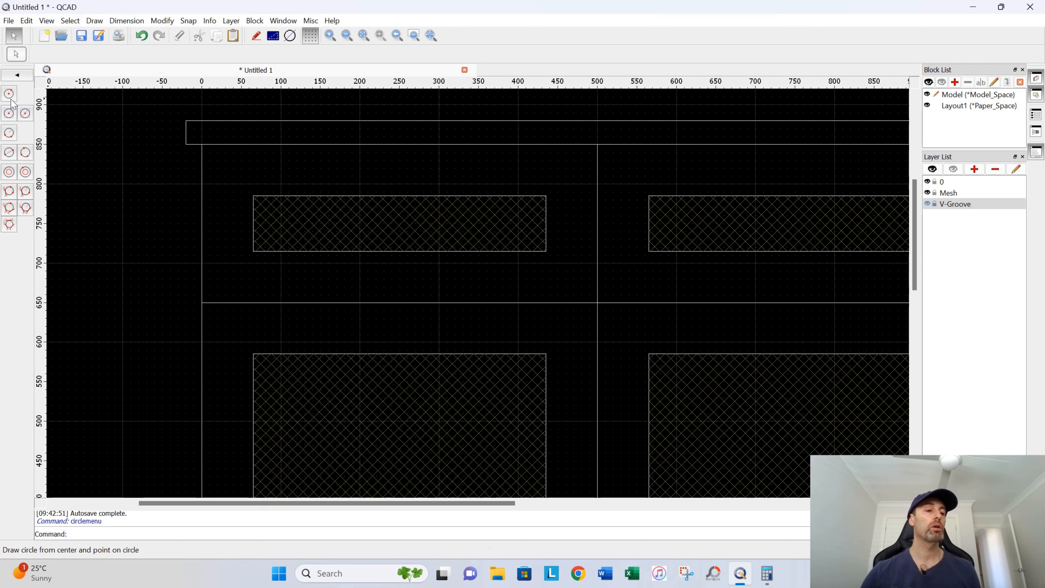
click(25, 115)
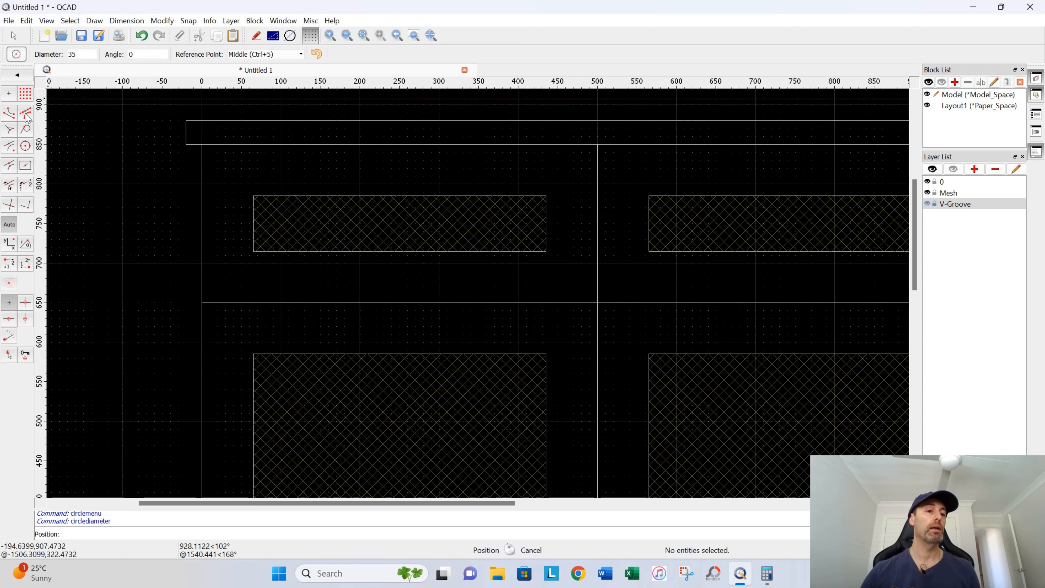
click(19, 76)
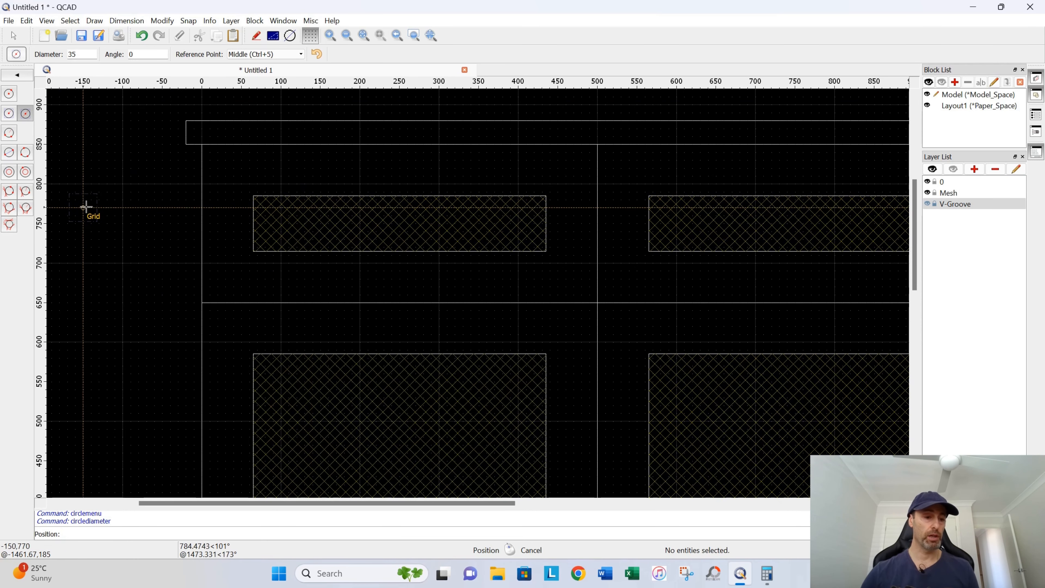
- Try to place a 35 mm diameter circle in the empty area beside the cabinet on the hidden V-Groove layer
click(102, 223)
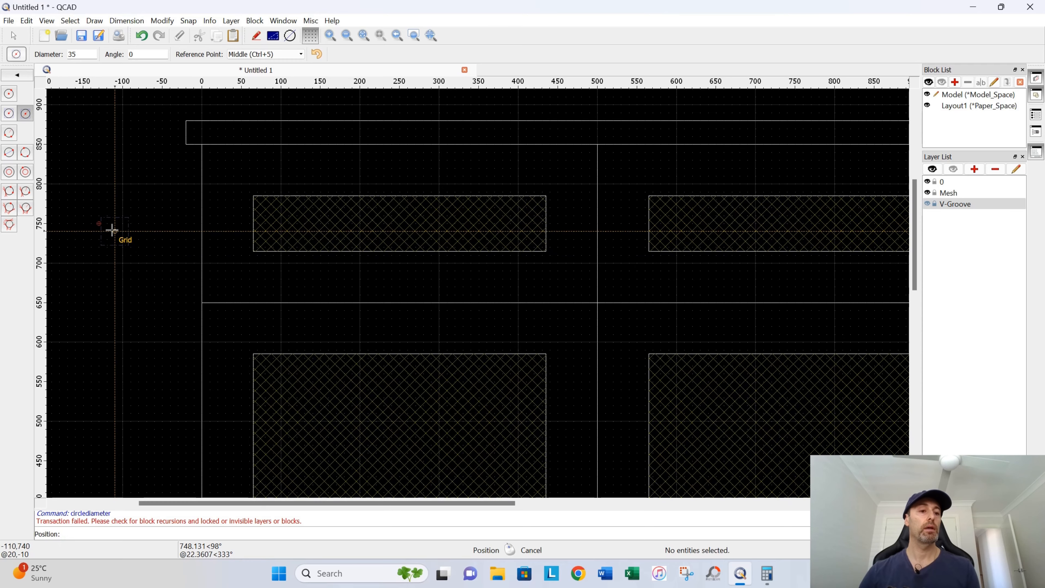
scroll(111, 230, up, 3)
click(144, 204)
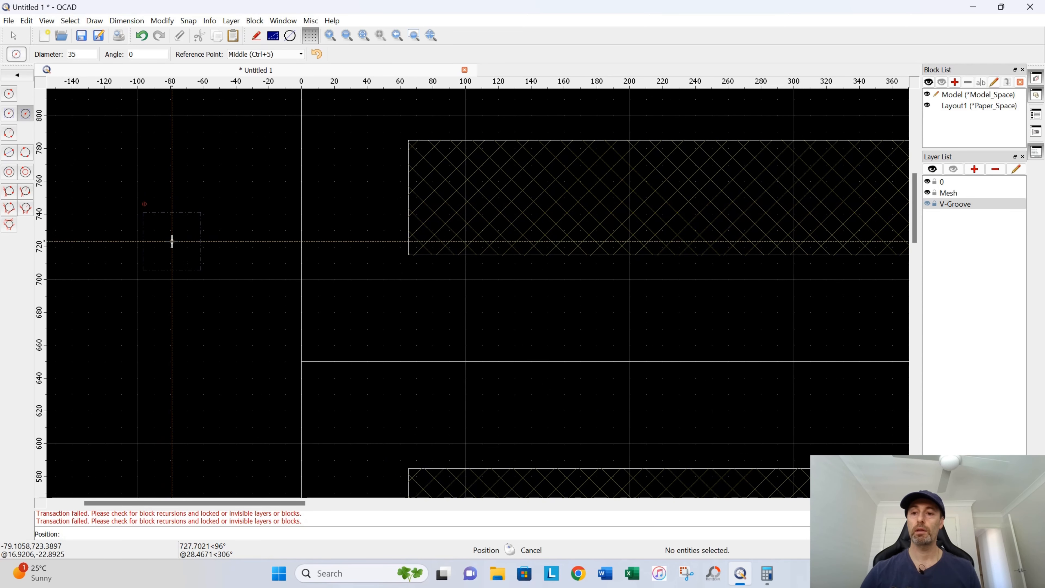
right_click(172, 219)
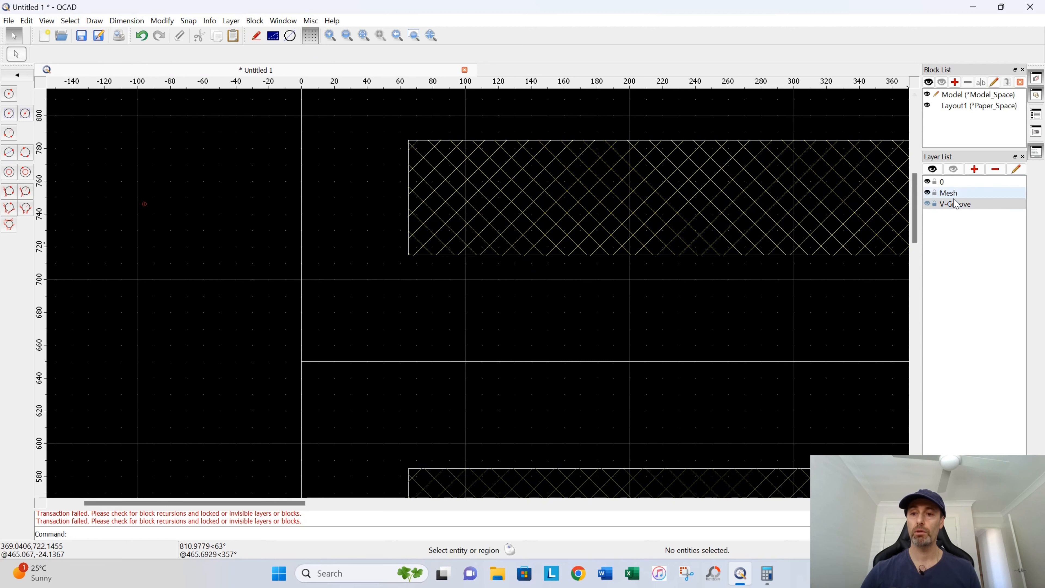
- Make layer 0 the current drawing layer
click(954, 182)
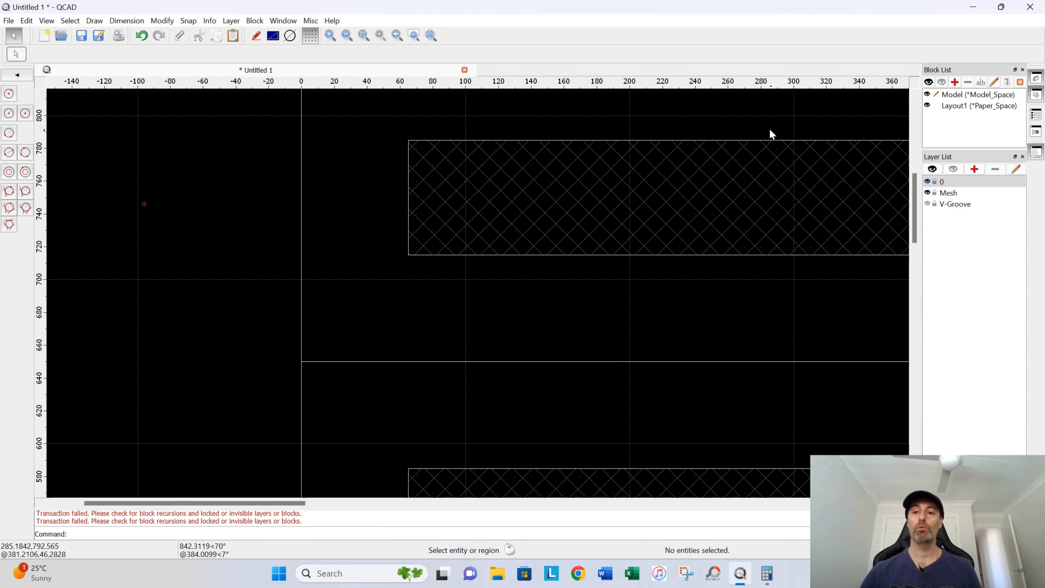
click(935, 183)
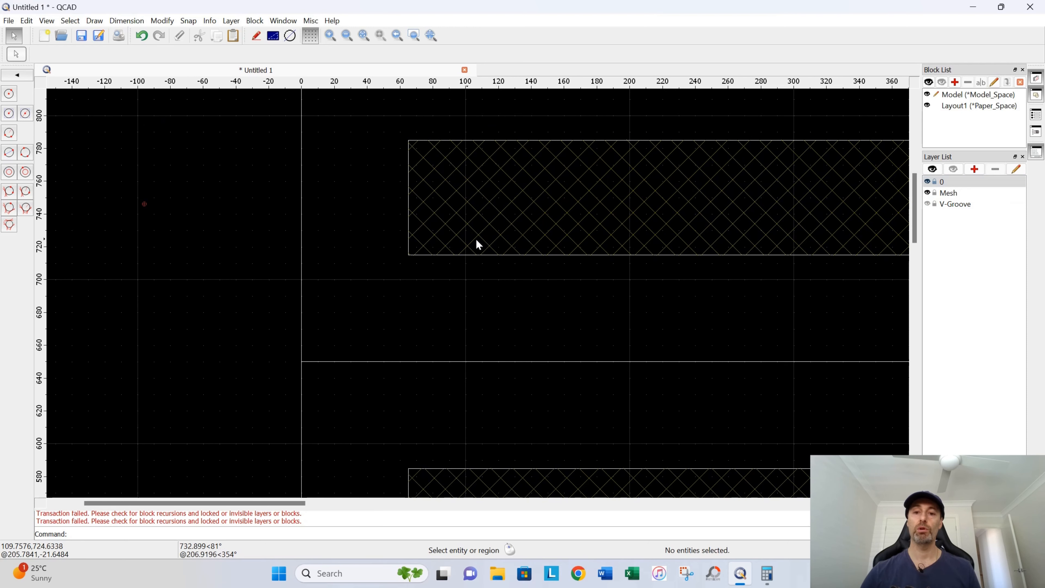
click(949, 183)
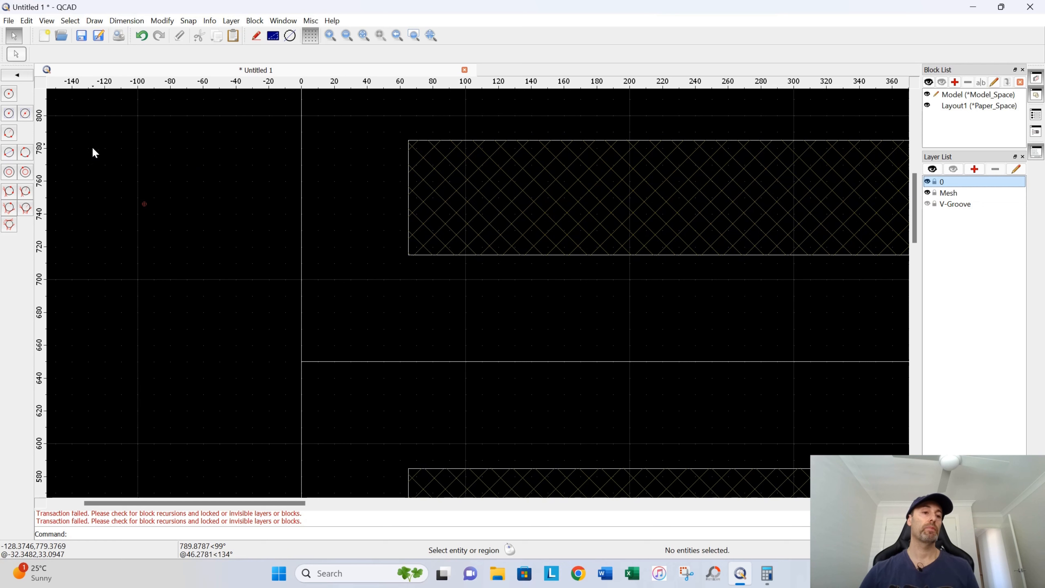
click(25, 114)
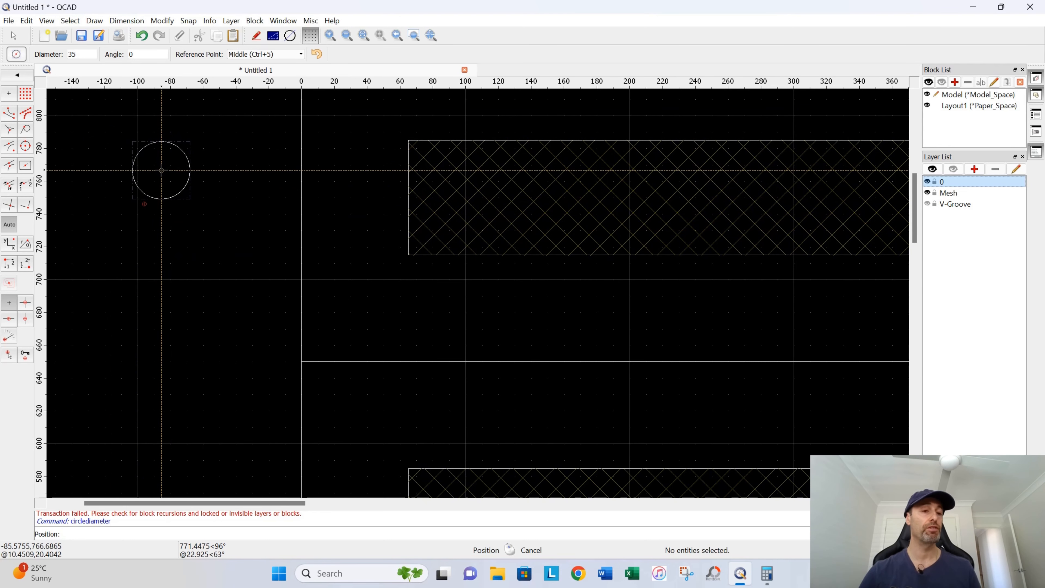
text(50)
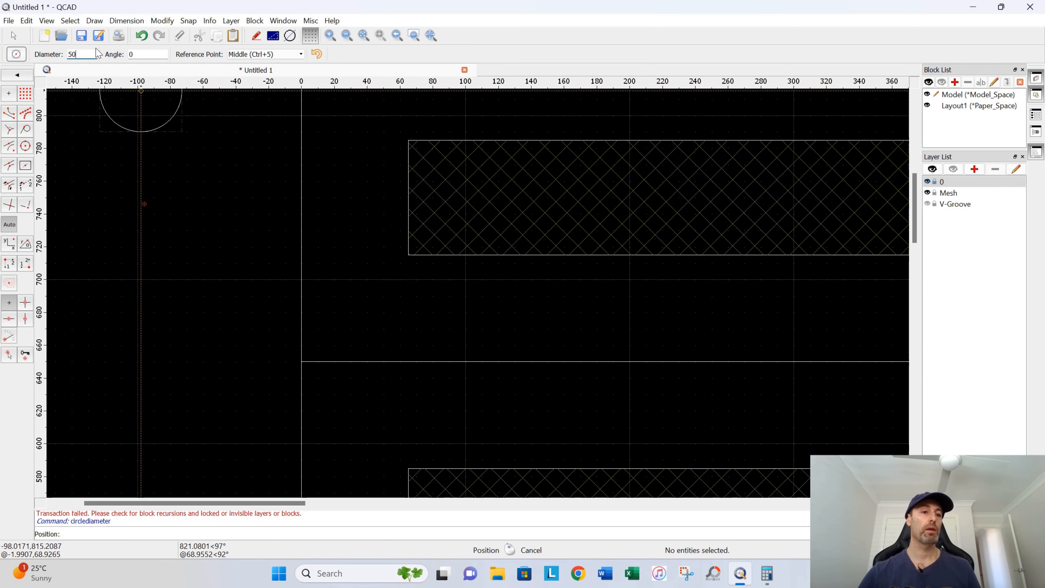
key(BackSpace)
key(BackSpace)
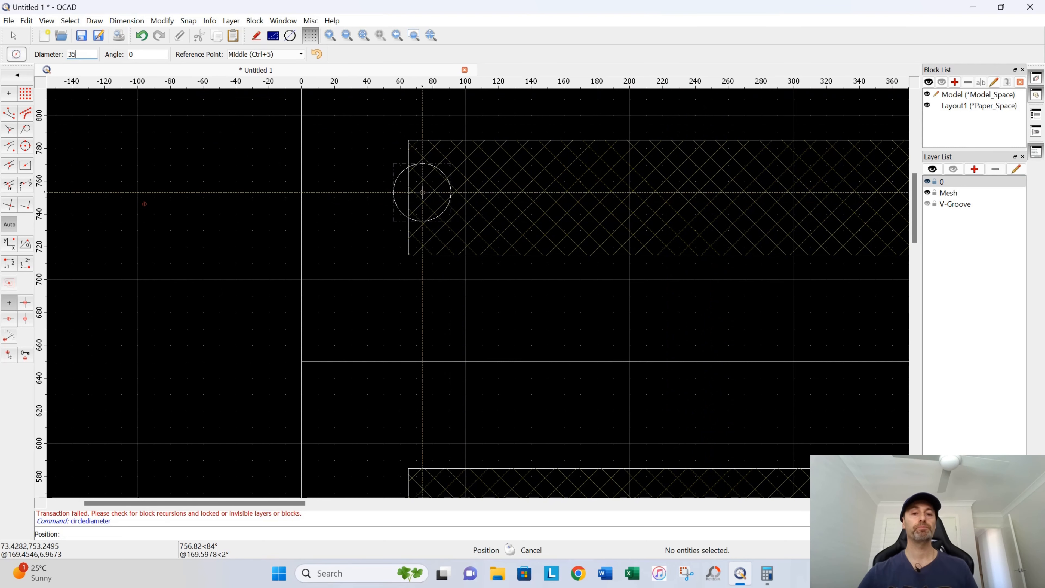
scroll(233, 252, down, 3)
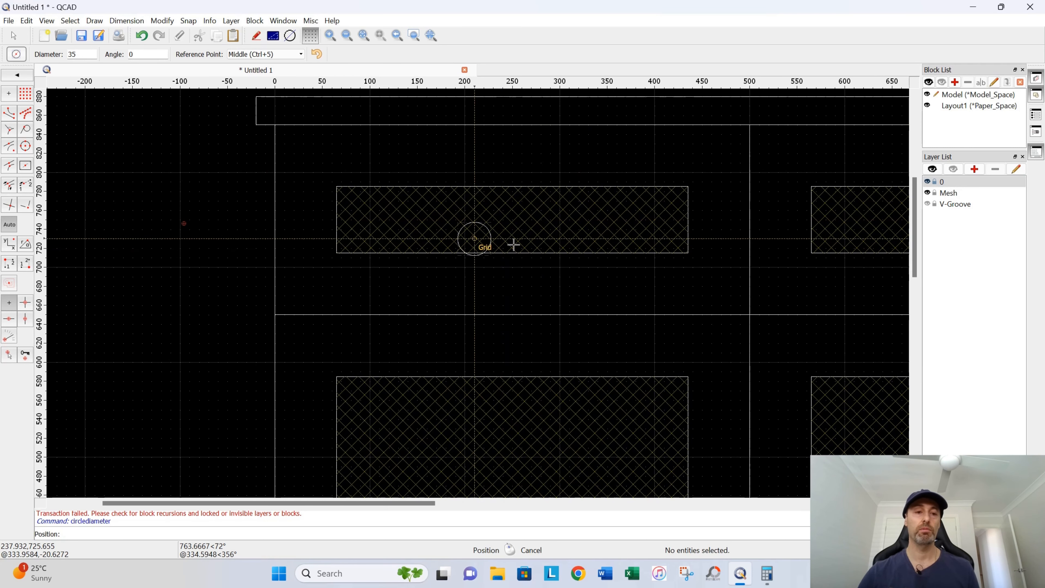
- Draw two diagonal lines joining the opposite corners of the first drawer's hatched panel to locate its centre
click(21, 76)
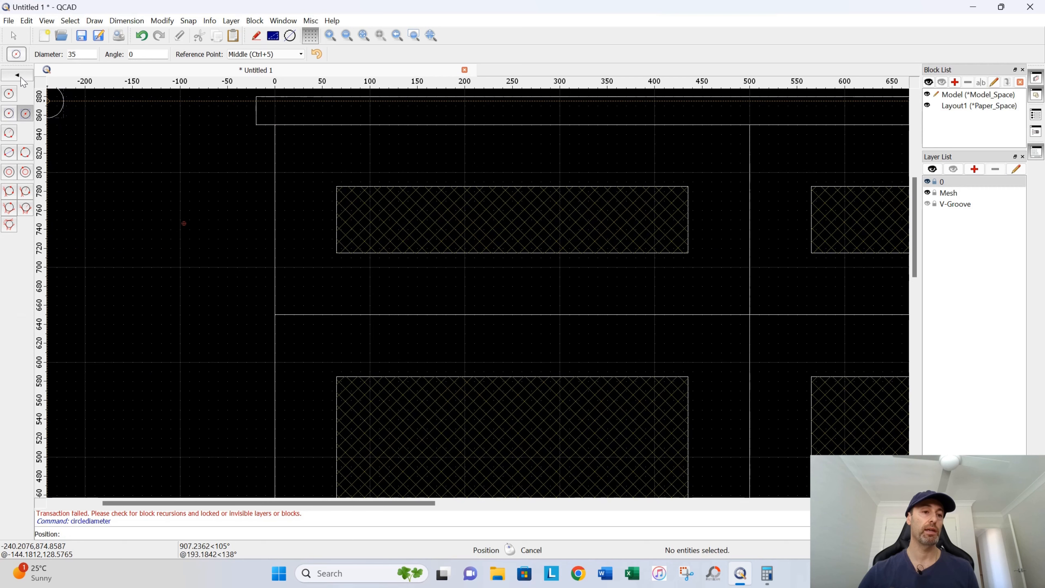
click(21, 77)
click(29, 85)
click(9, 94)
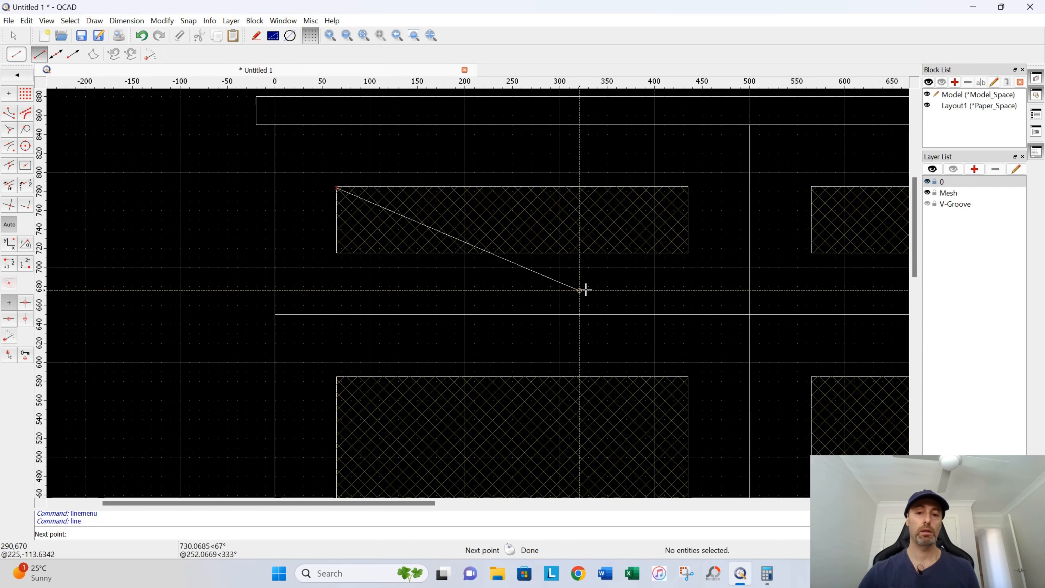
click(687, 253)
right_click(607, 267)
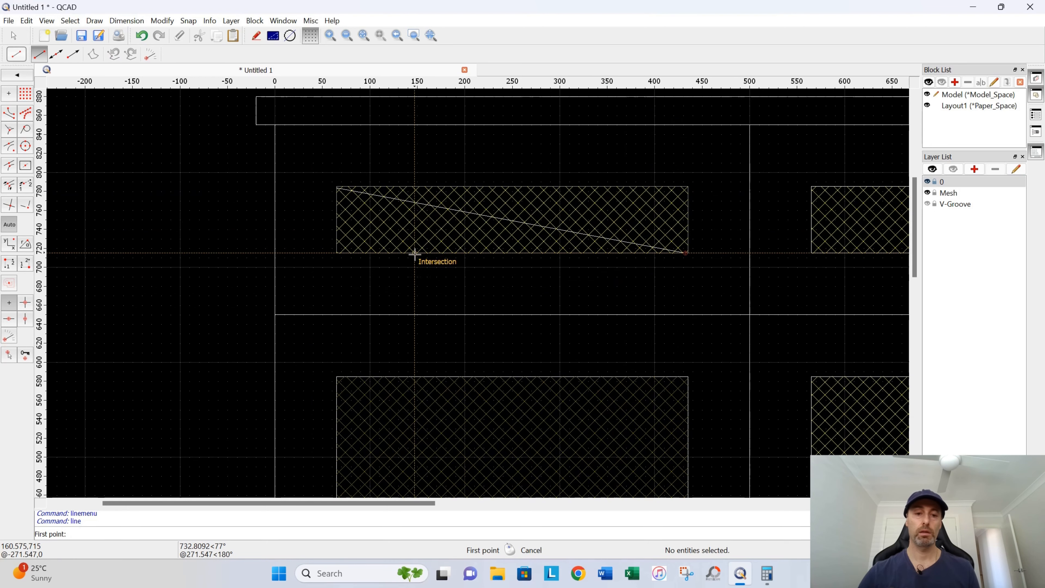
click(338, 253)
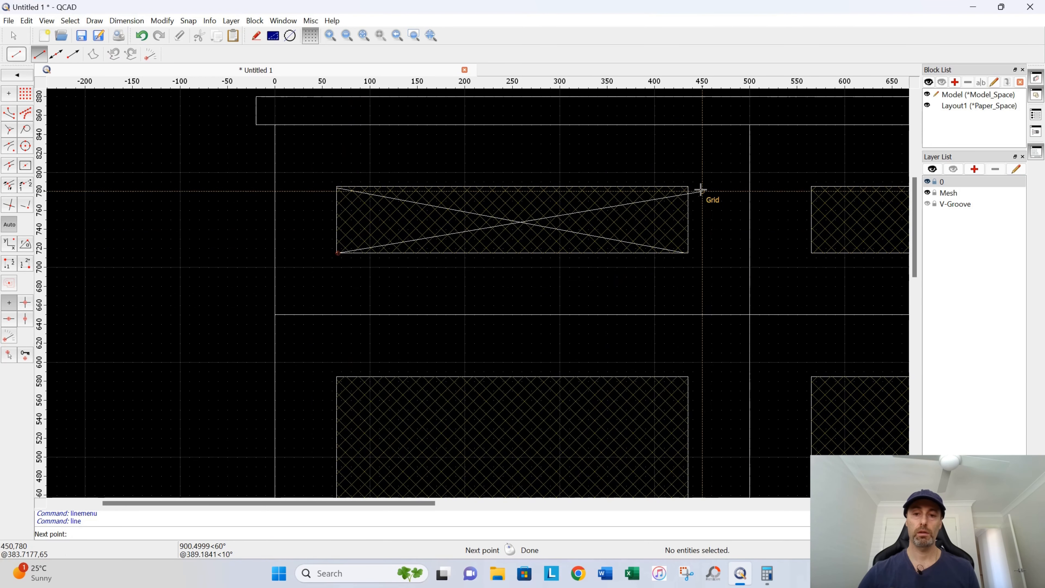
click(688, 186)
right_click(560, 282)
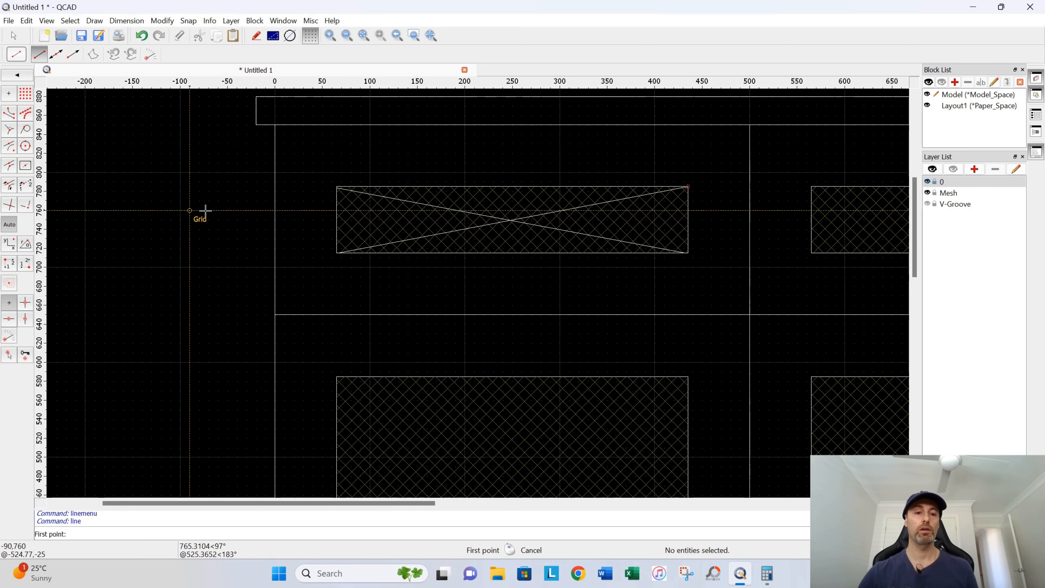
- Place a 35 mm diameter circle at the intersection of the two diagonals as the drawer knob
key(c)
key(d)
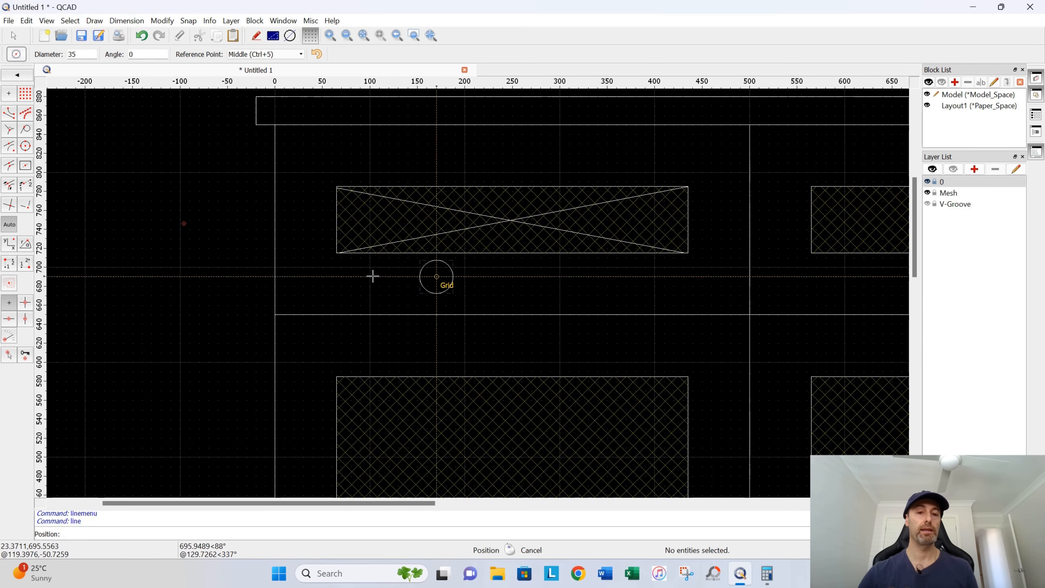
click(511, 221)
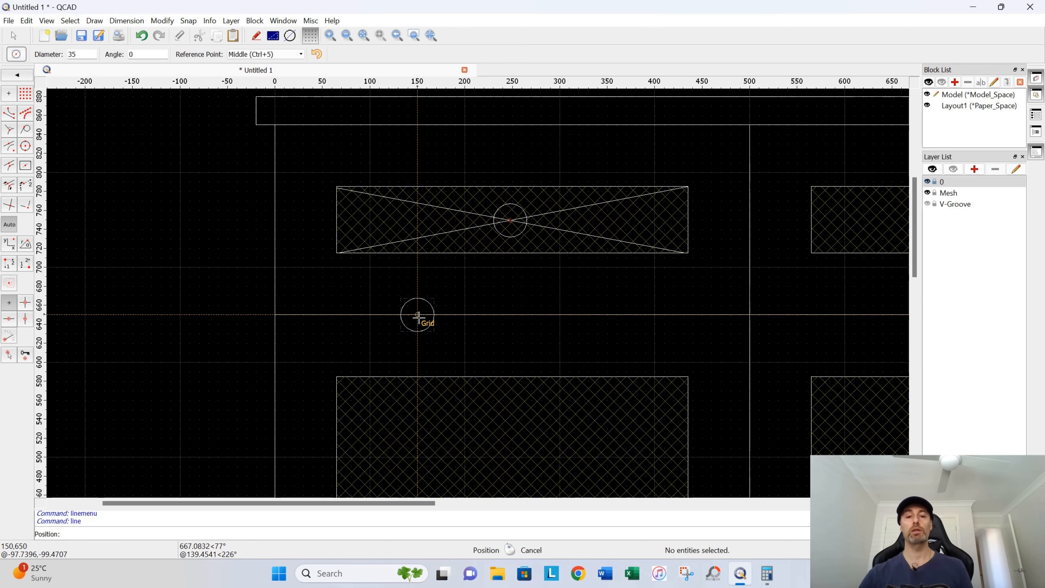
right_click(205, 257)
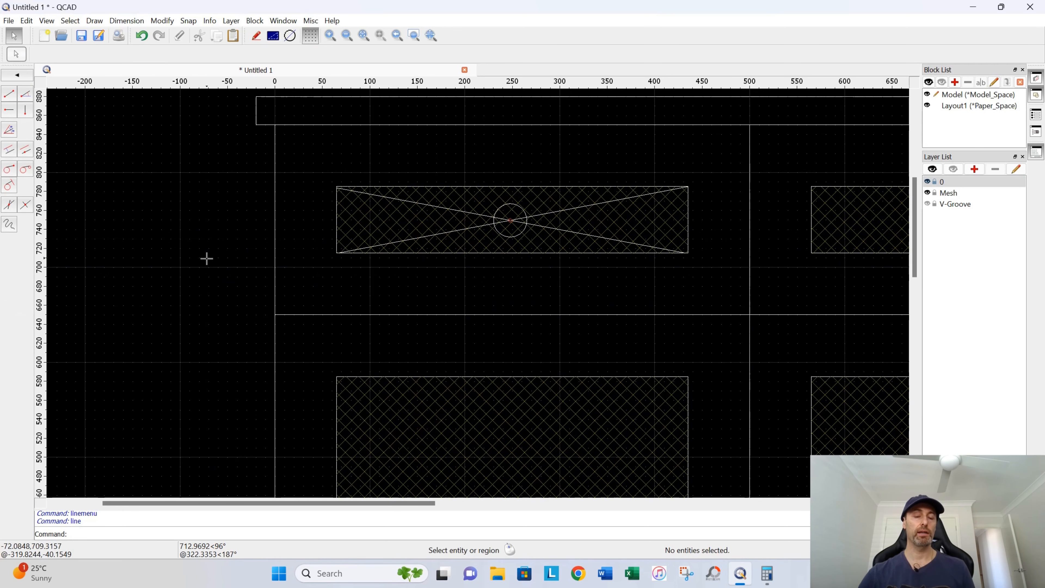
- Hatch the 35 mm knob circle with a solid fill and clear the selection
scroll(510, 247, up, 5)
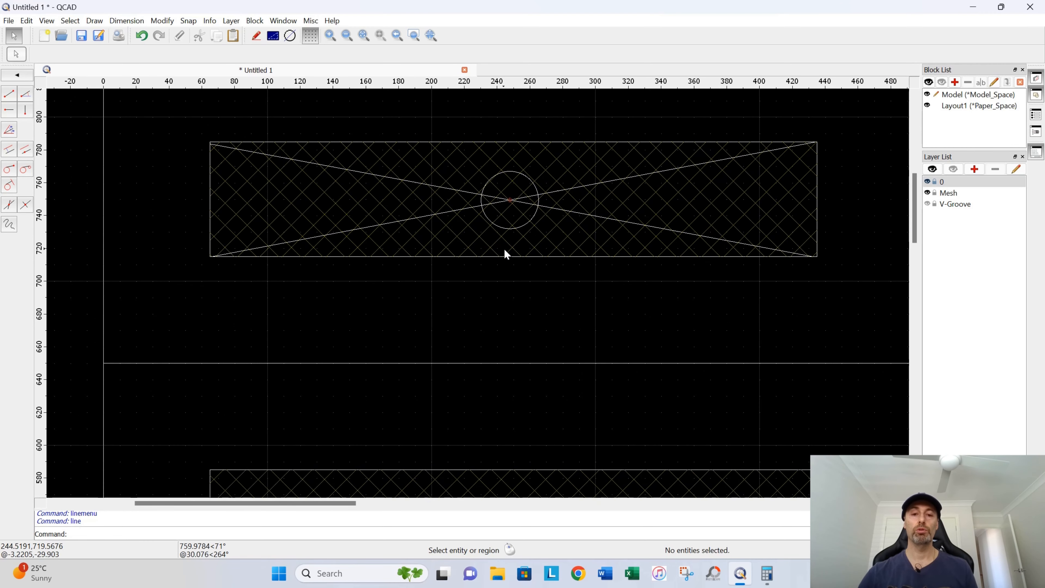
middle_drag(496, 231, 457, 345)
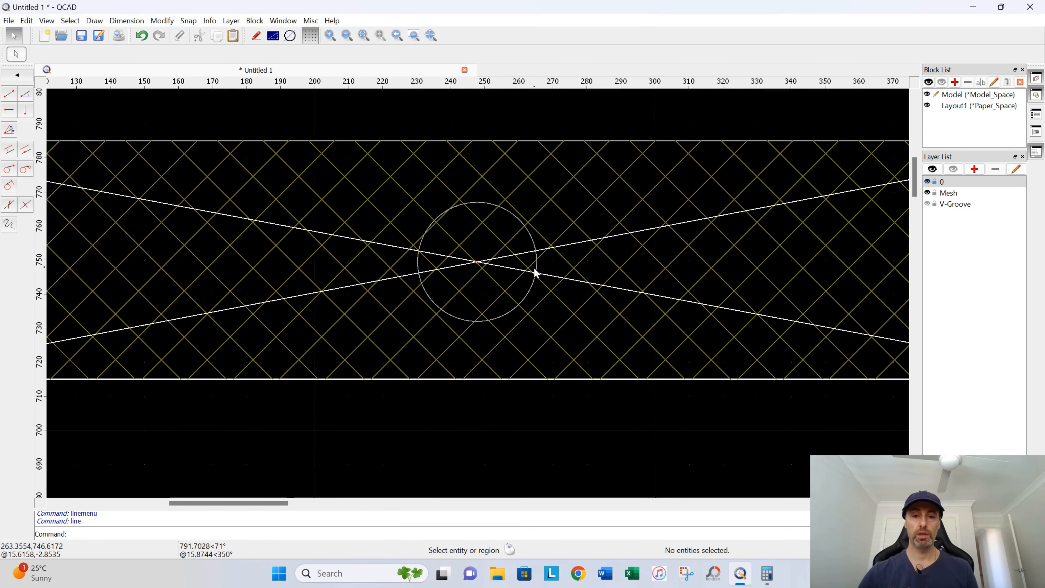
click(535, 252)
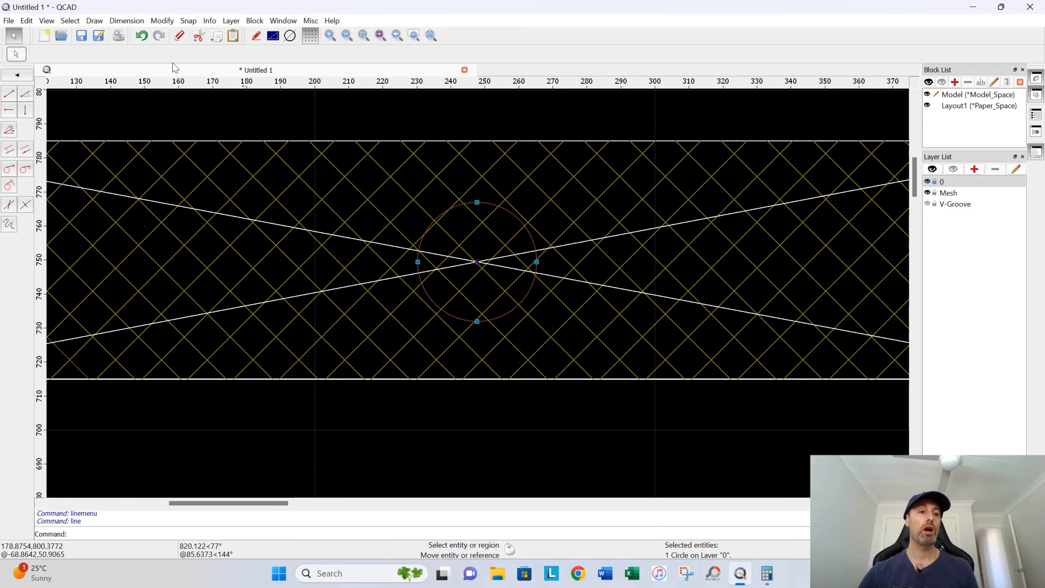
click(103, 23)
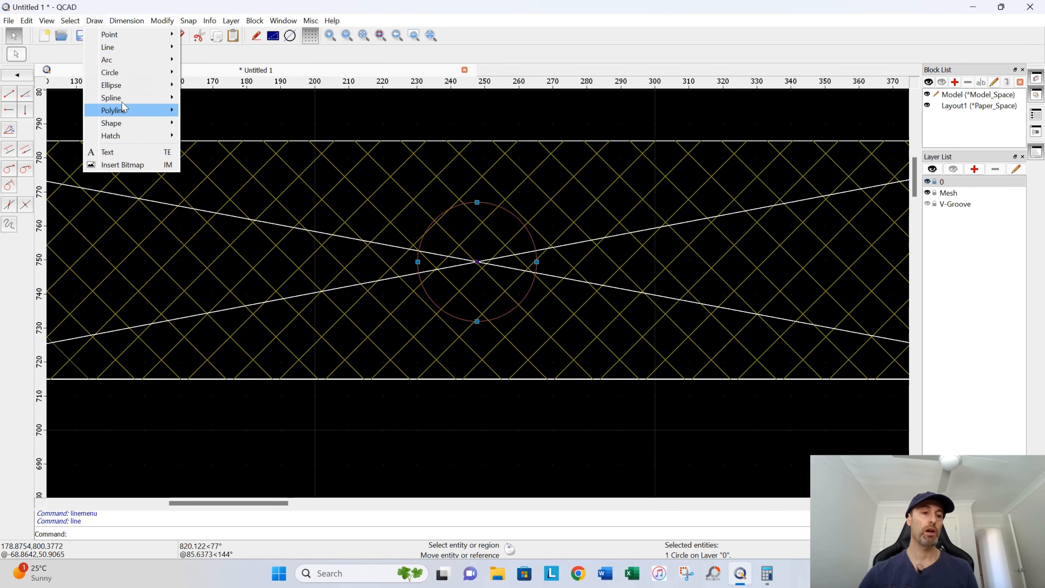
mouse_move(149, 138)
click(198, 136)
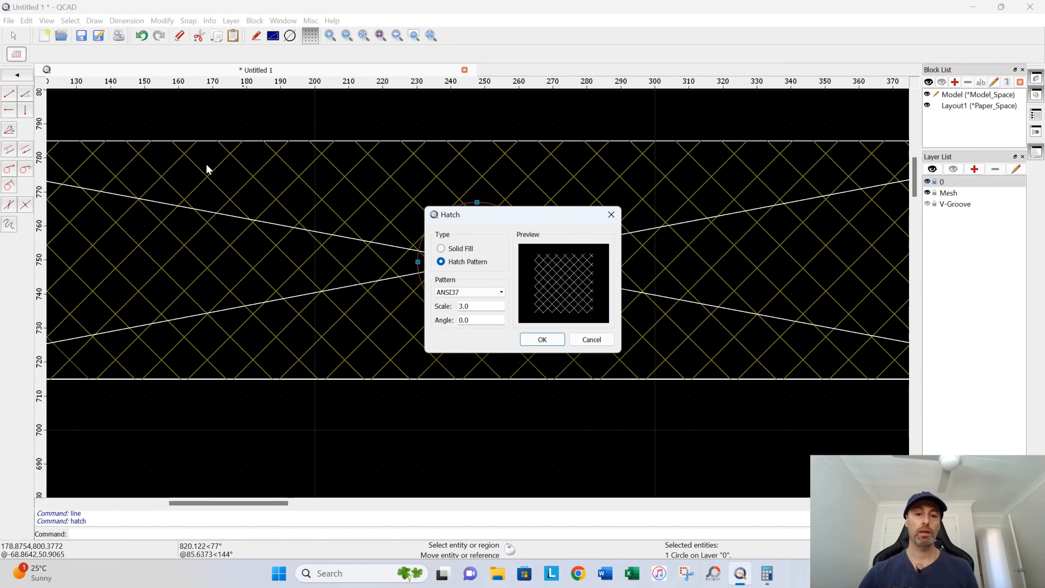
click(441, 248)
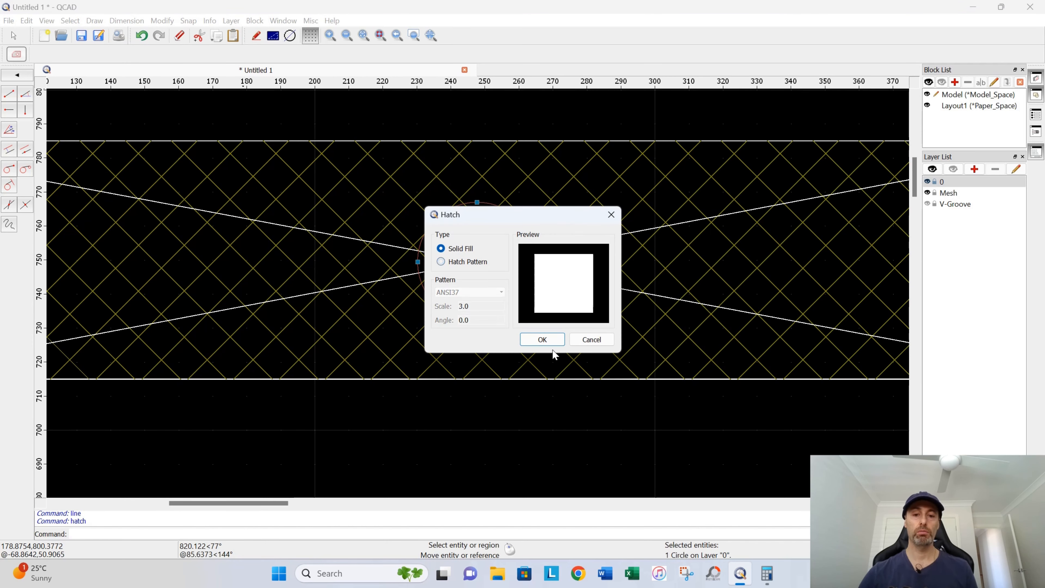
click(542, 339)
scroll(547, 340, down, 6)
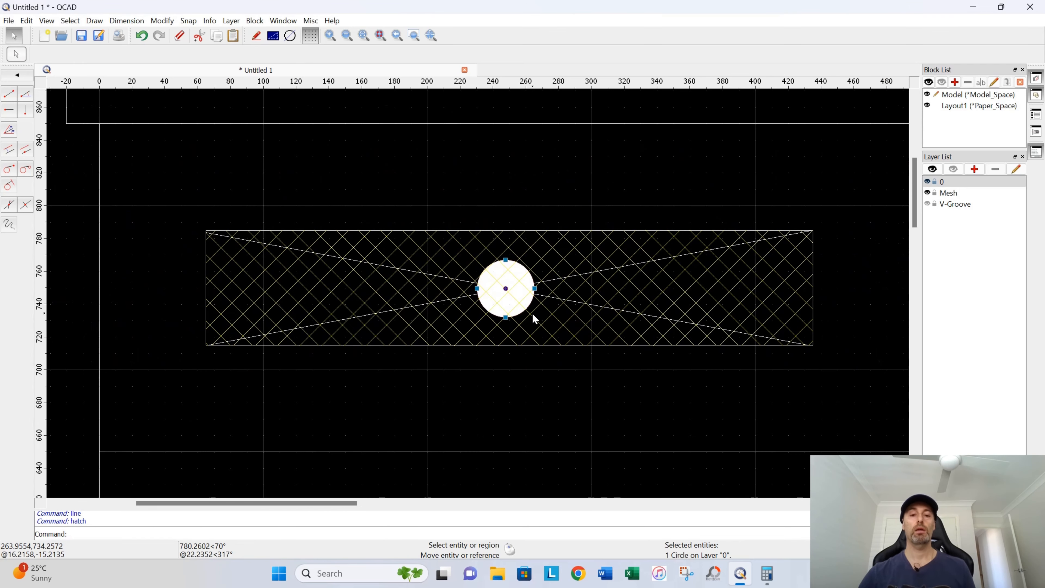
key(Escape)
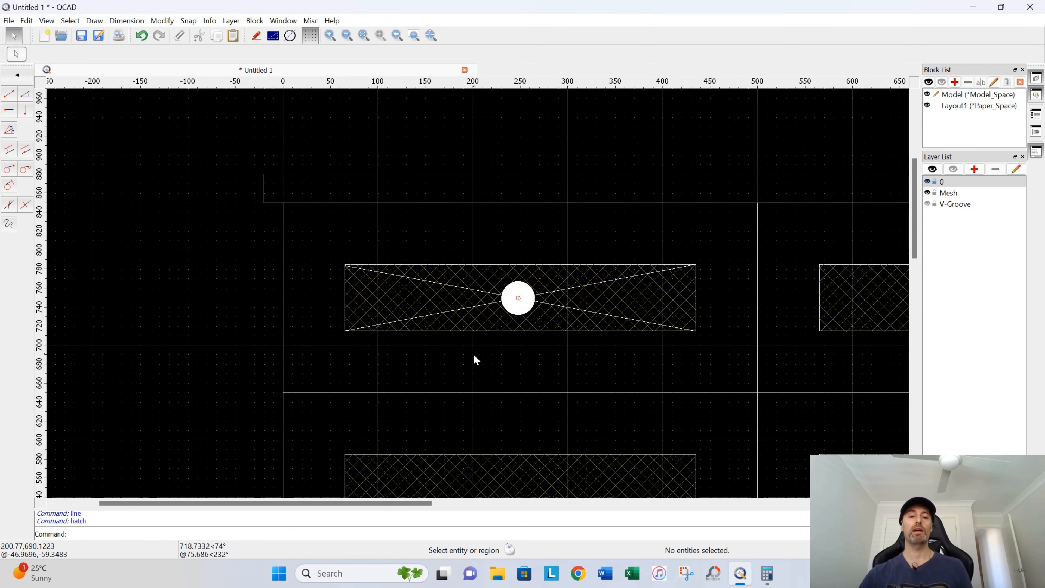
- Delete both diagonal construction lines from the first drawer's panel
scroll(467, 358, up, 1)
scroll(468, 357, up, 2)
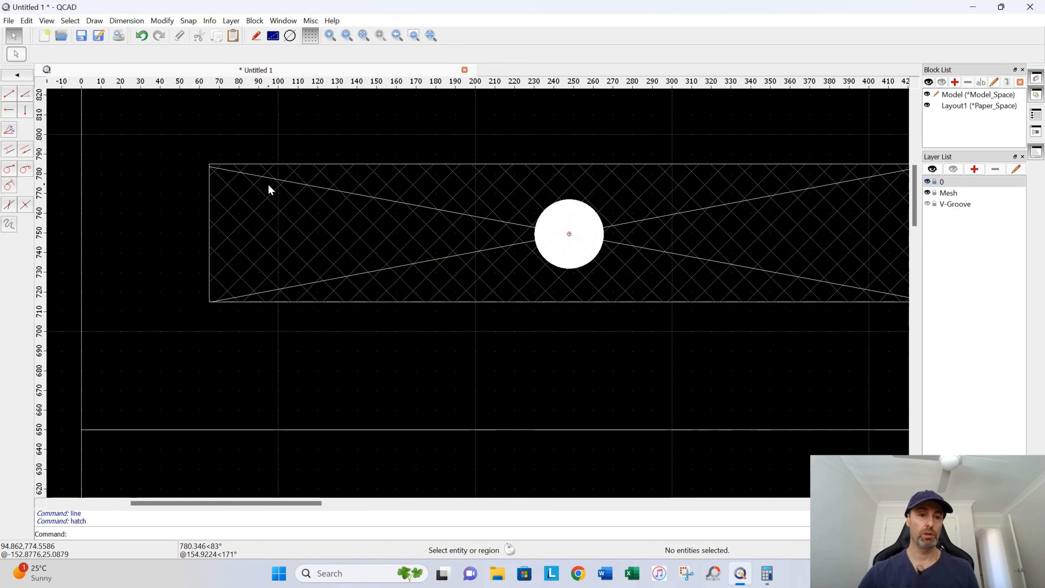
scroll(377, 231, up, 2)
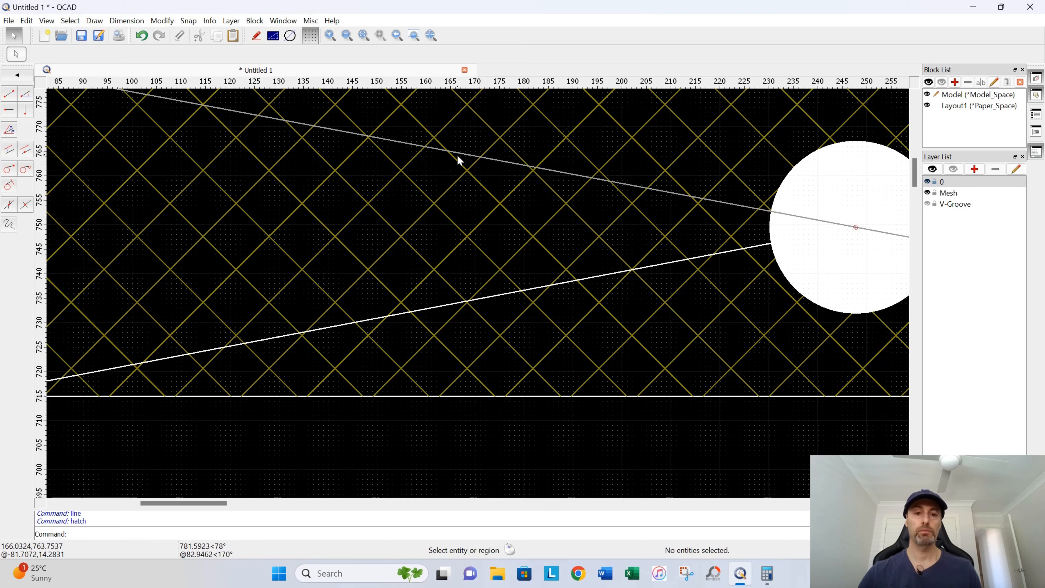
click(502, 165)
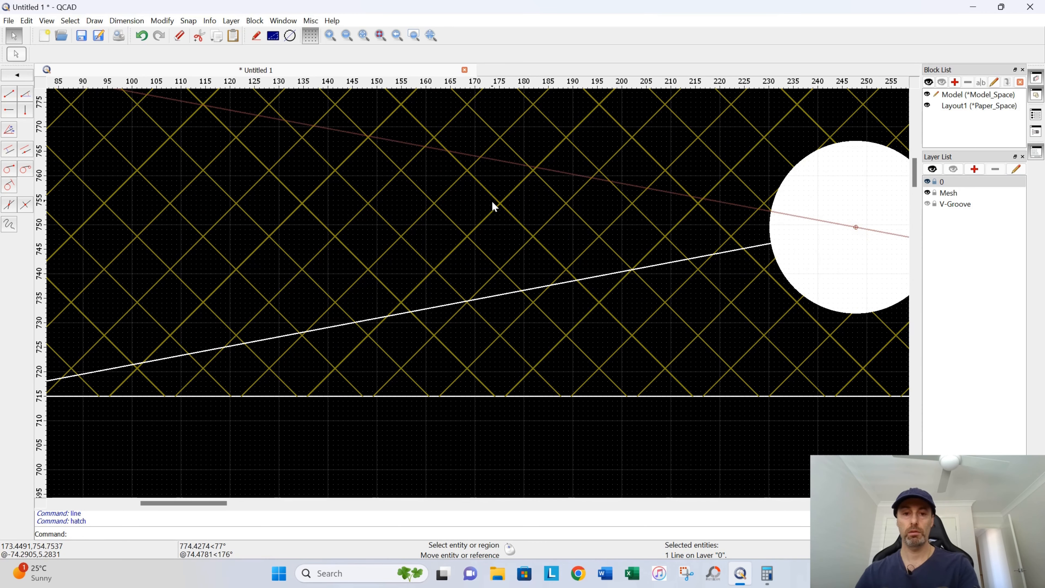
key(Delete)
click(498, 294)
key(Delete)
scroll(505, 296, down, 4)
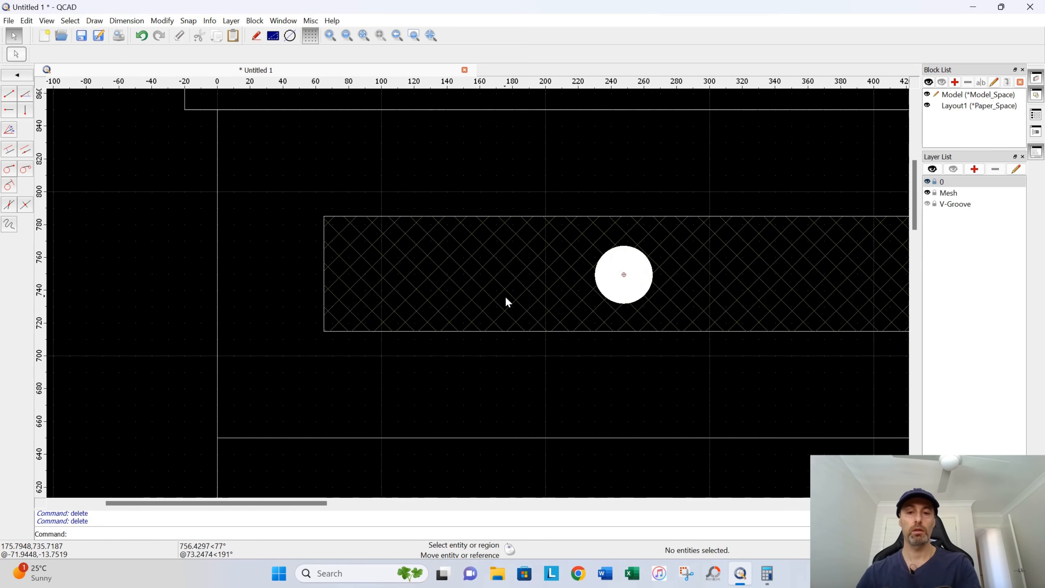
- Copy the first drawer's panel outline and filled knob to the second and third drawers, using the panels' lower-left corners as reference and target points
scroll(506, 295, down, 3)
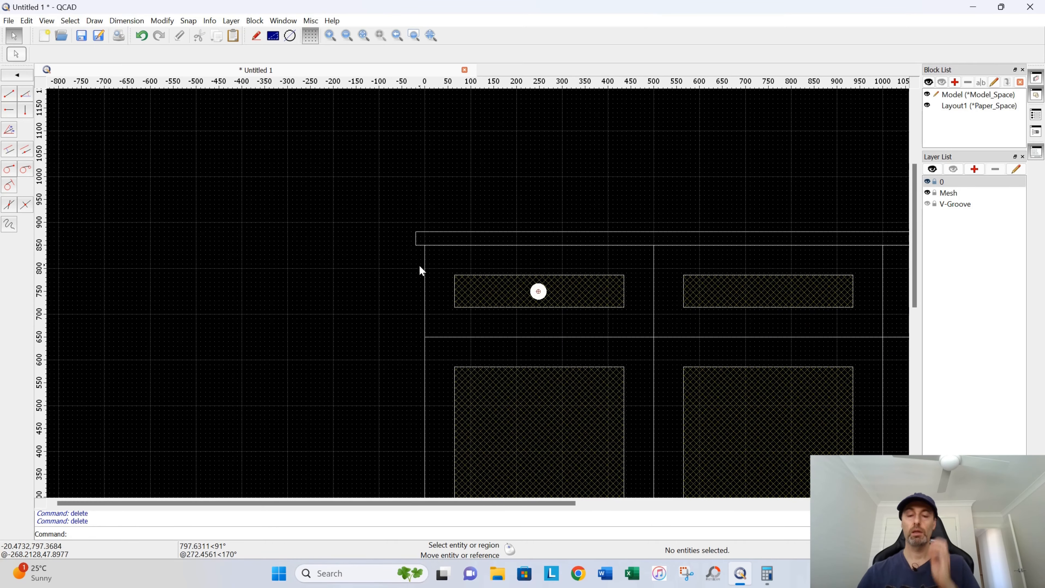
middle_drag(555, 263, 370, 188)
scroll(356, 242, up, 4)
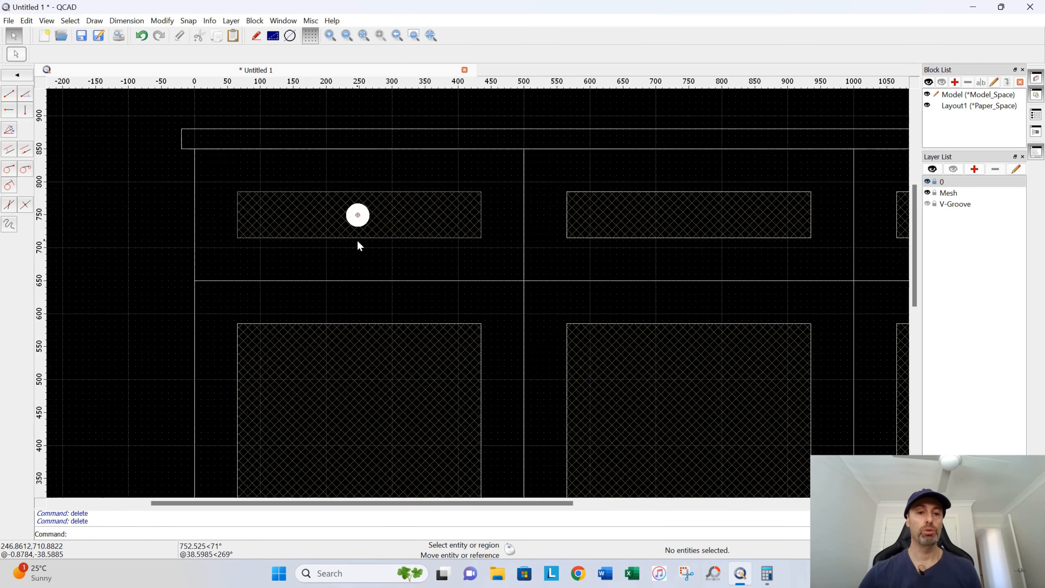
scroll(357, 245, up, 1)
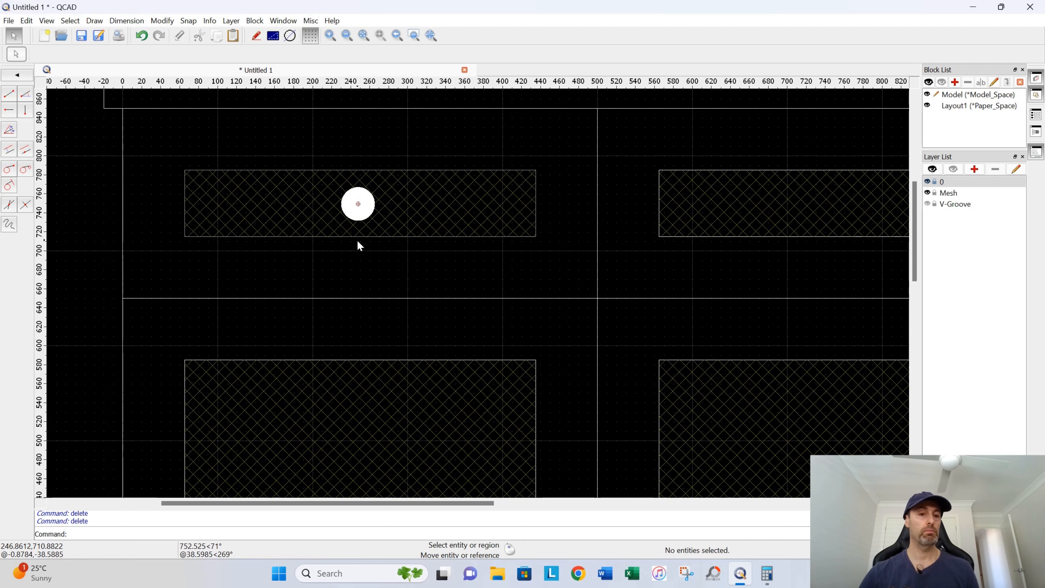
drag(553, 152, 348, 255)
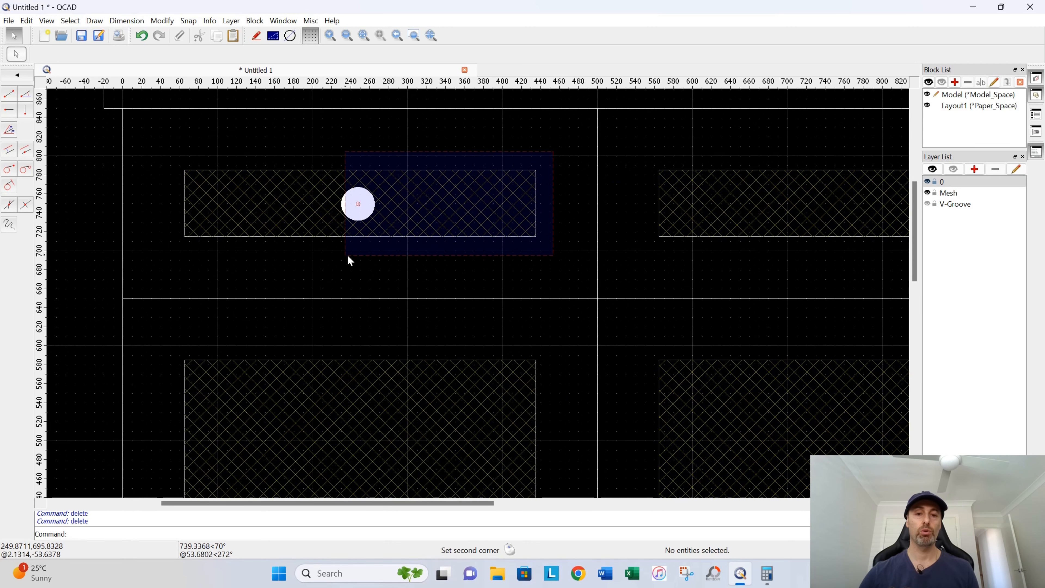
drag(165, 254, 165, 254)
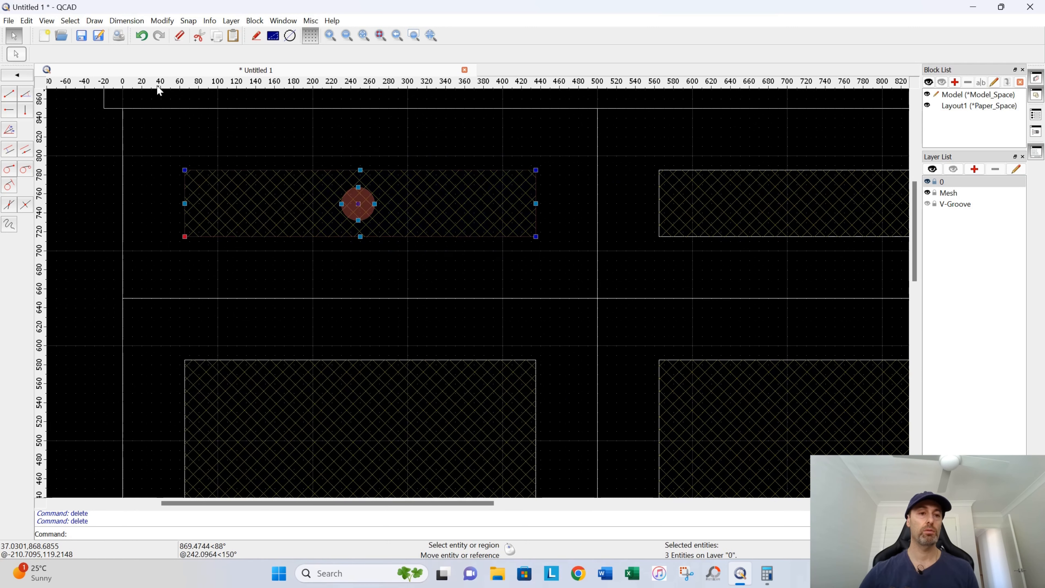
click(163, 20)
click(167, 35)
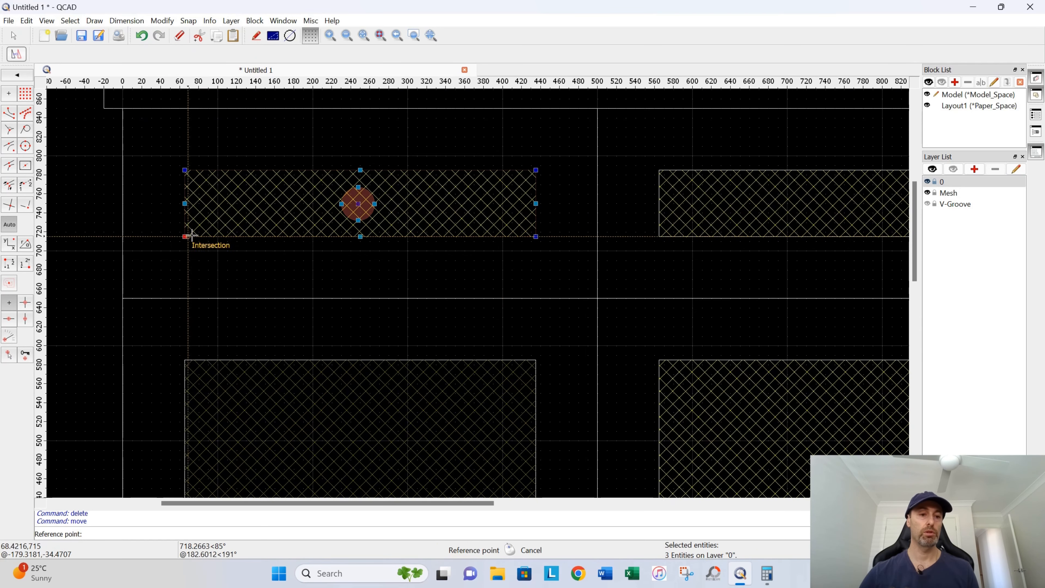
click(185, 236)
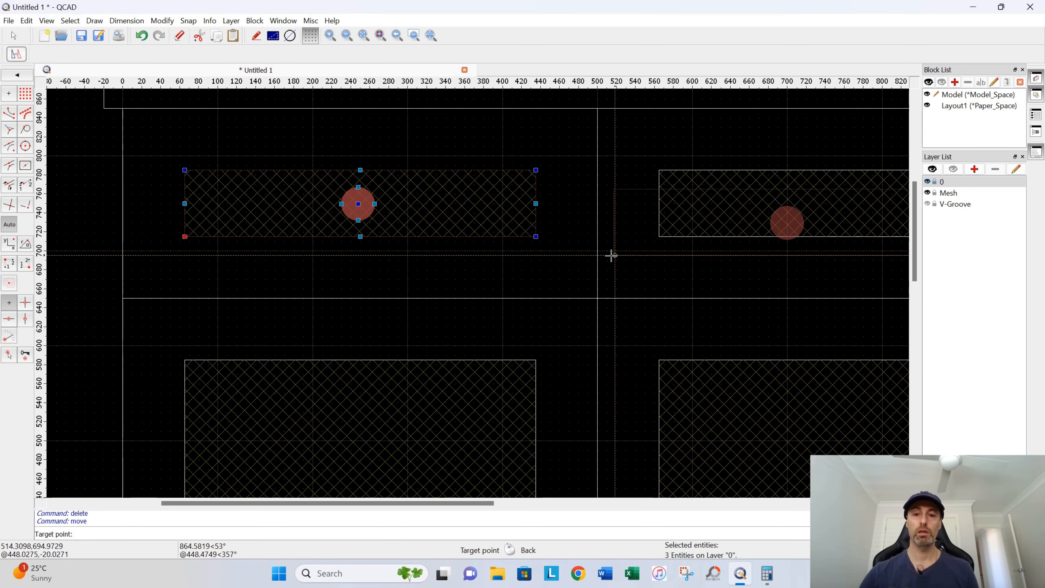
click(658, 237)
click(534, 330)
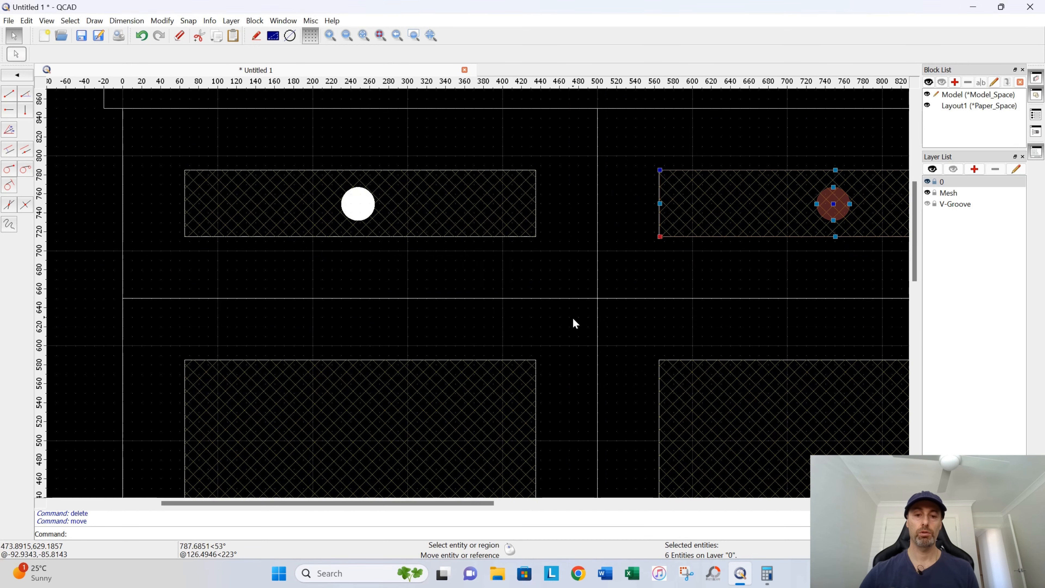
key(Escape)
- Draw a 65 x 325 mm construction rectangle with its bottom-right reference point at the first door's lower-right corner
scroll(564, 323, down, 4)
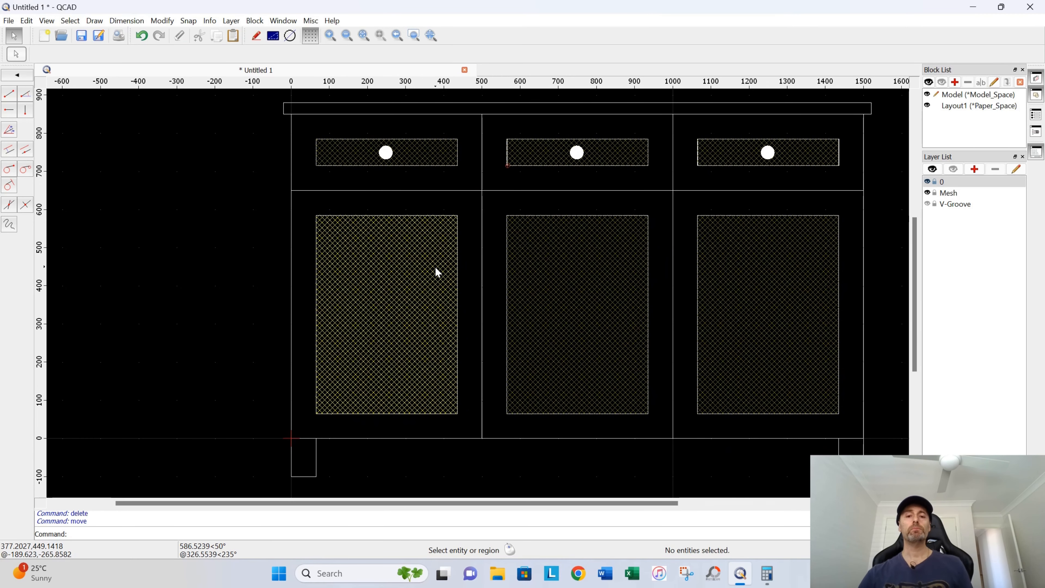
mouse_move(477, 273)
middle_down()
mouse_move(413, 238)
mouse_move(434, 242)
middle_up()
scroll(434, 240, up, 2)
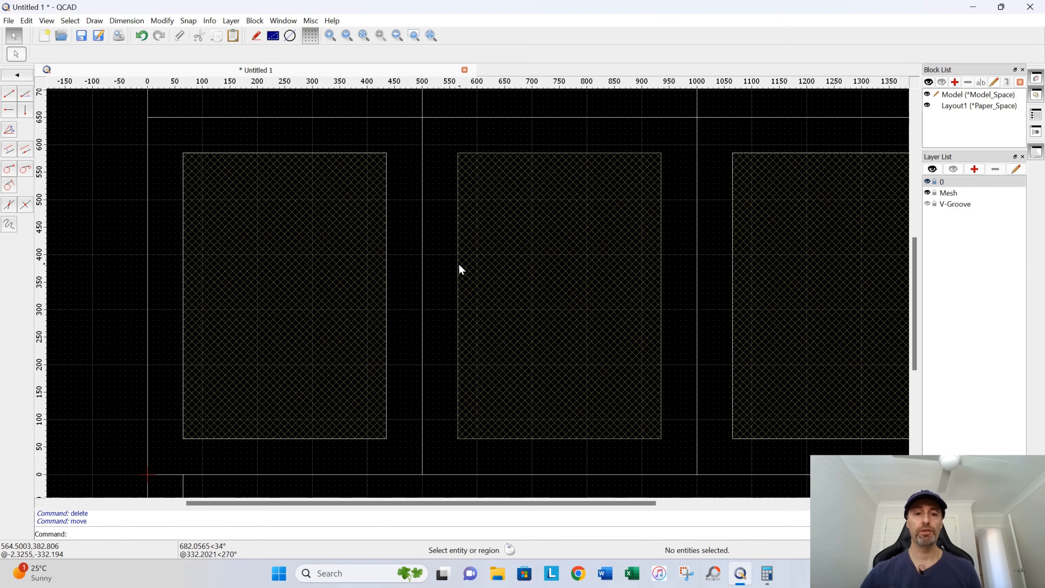
scroll(448, 264, down, 1)
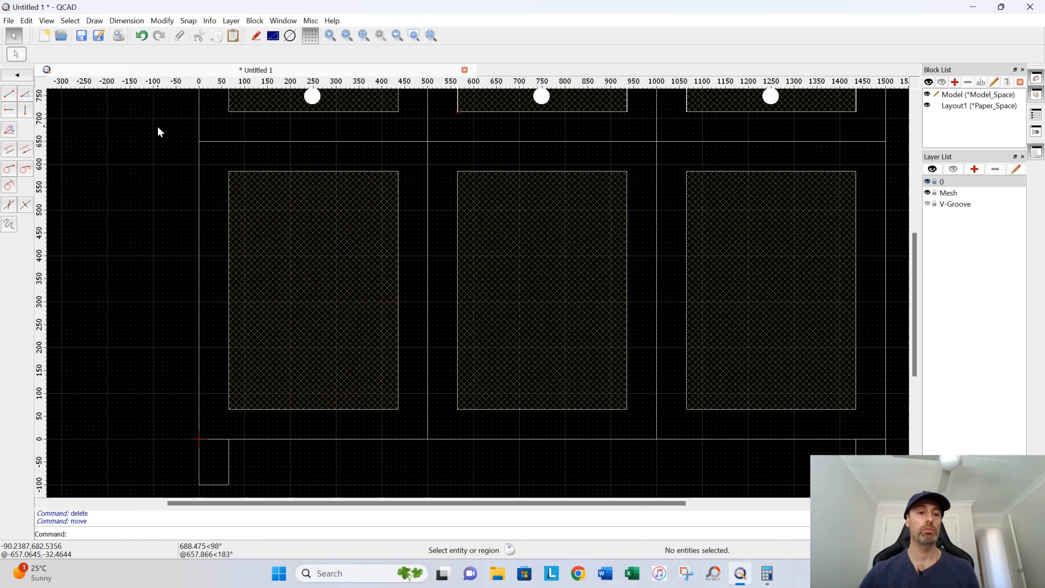
click(20, 75)
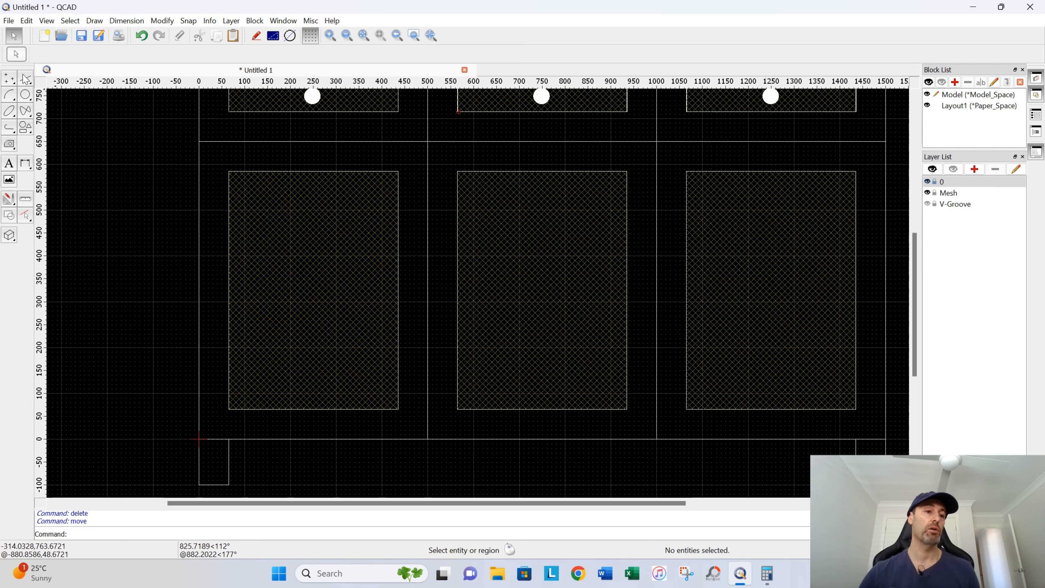
click(26, 128)
click(27, 97)
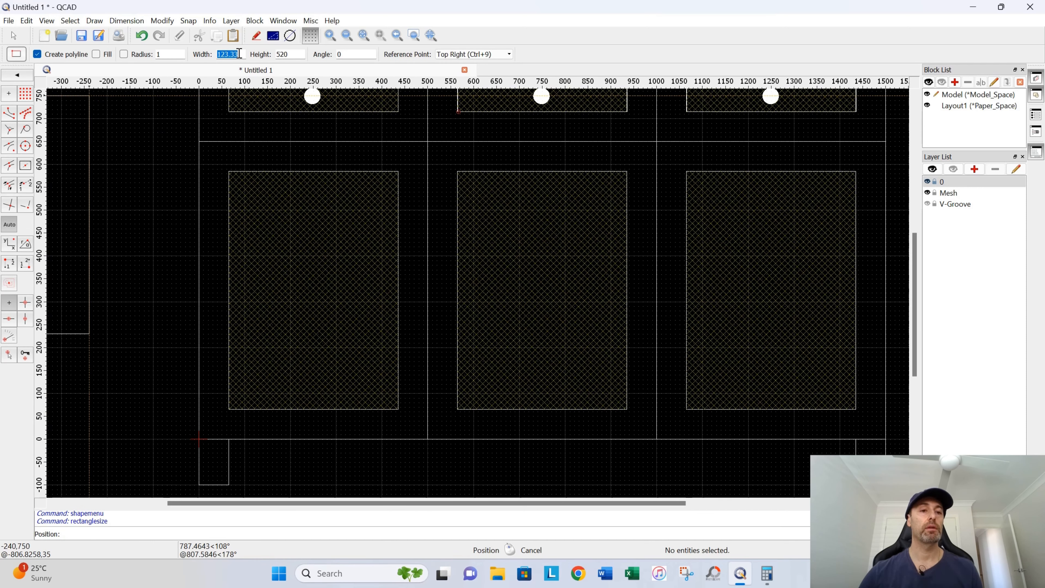
text(65)
key(Tab)
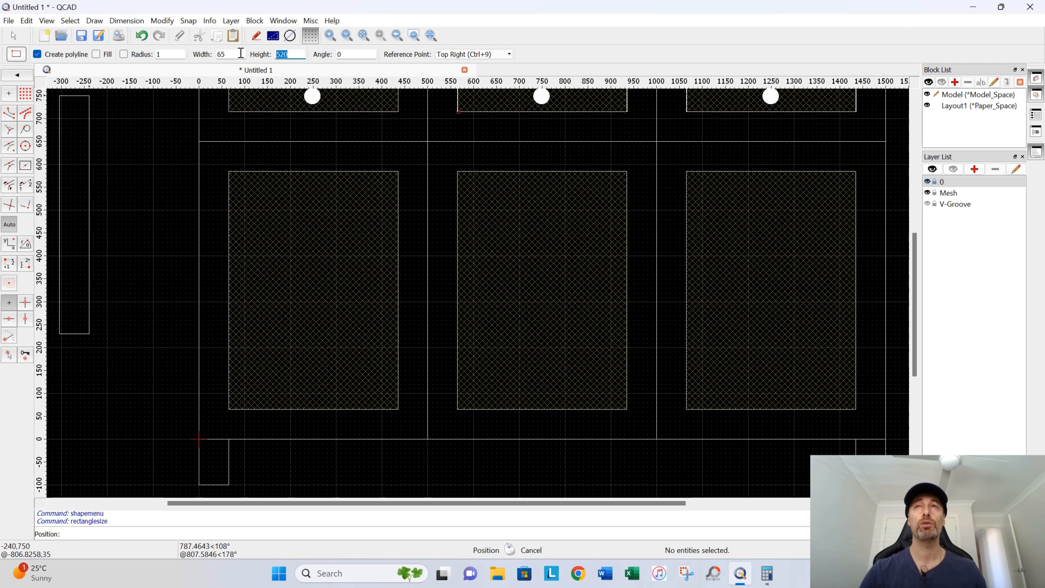
text(325)
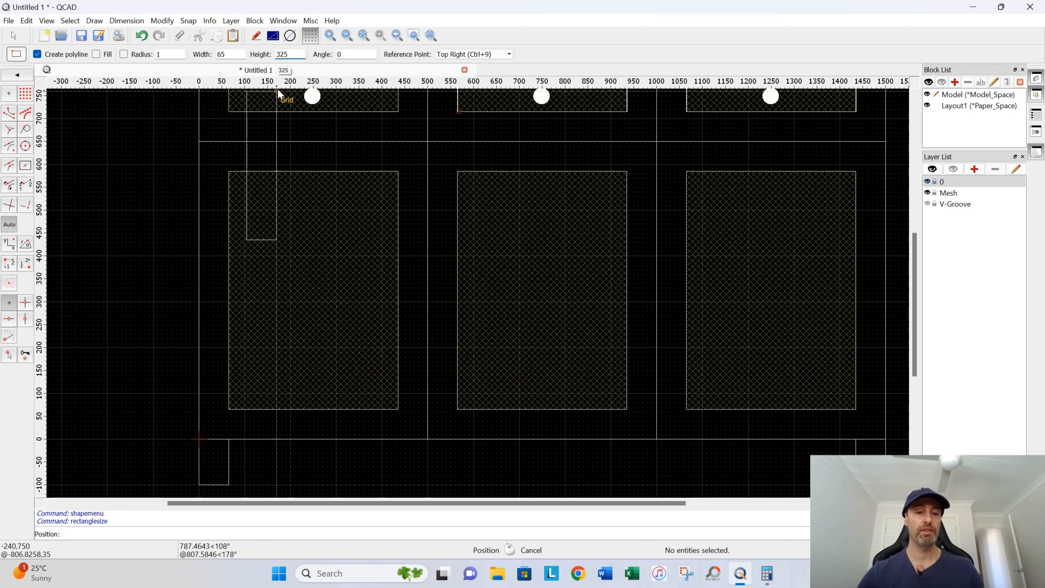
click(483, 55)
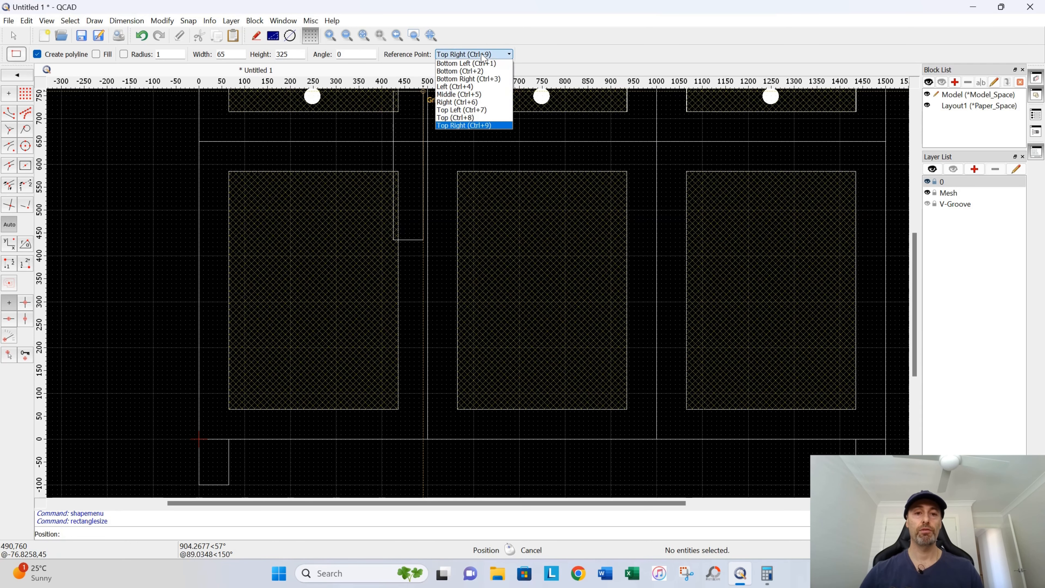
click(483, 79)
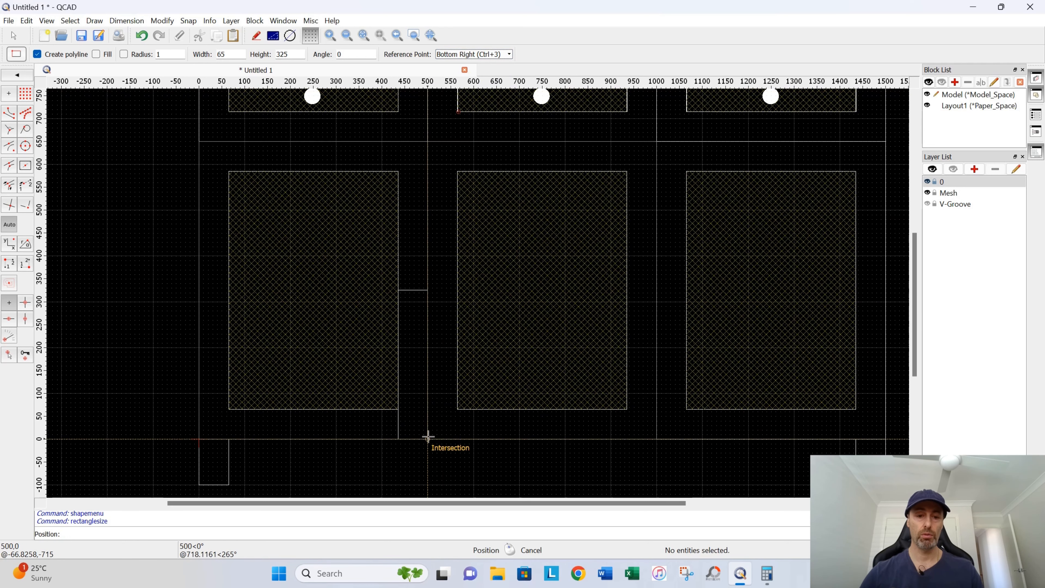
click(428, 438)
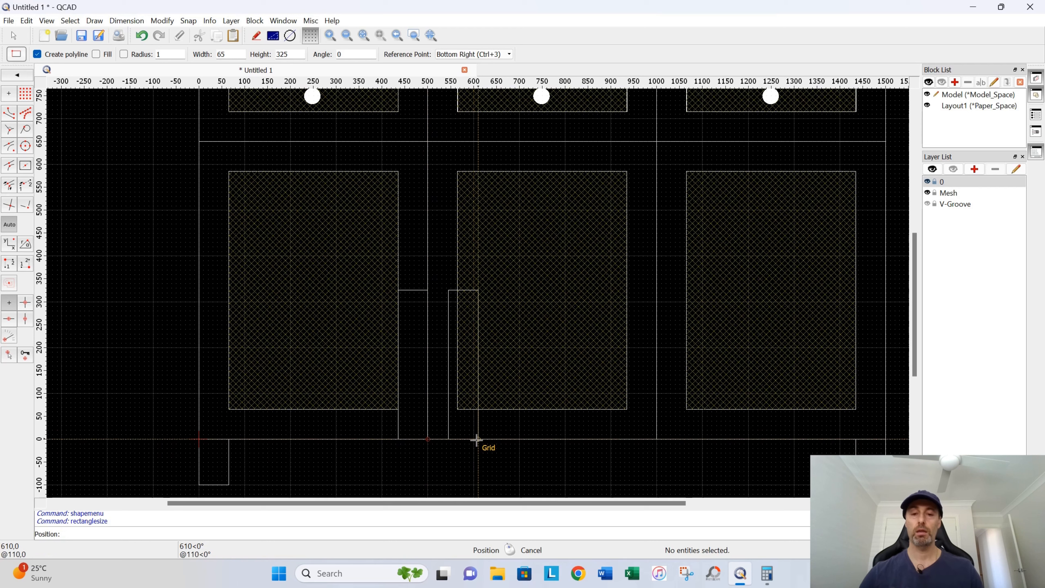
- Place two more 65 x 325 mm rectangles by their bottom-left reference point at the lower-left corners of the second and third doors
click(480, 55)
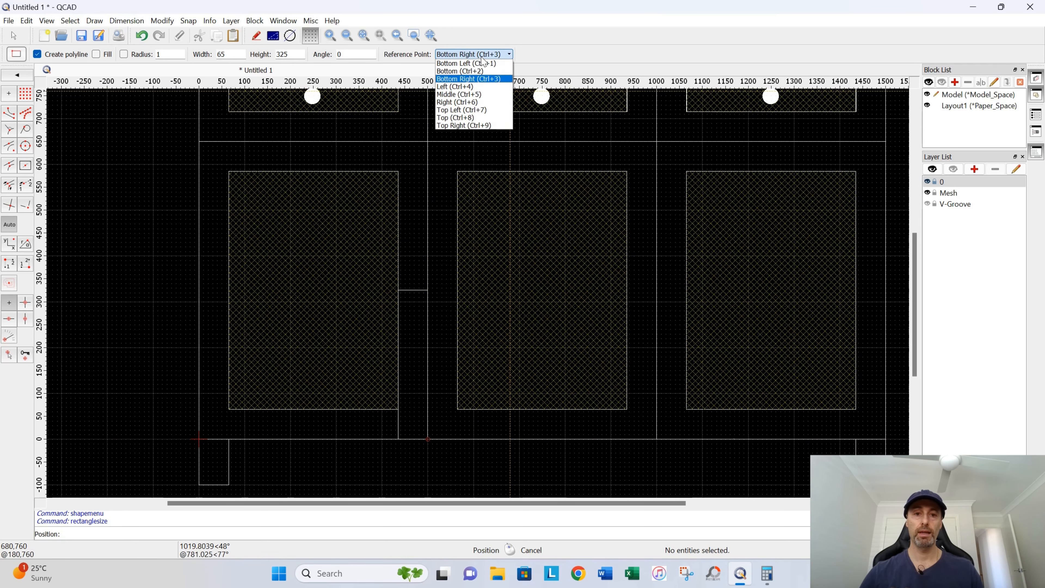
click(482, 63)
click(429, 438)
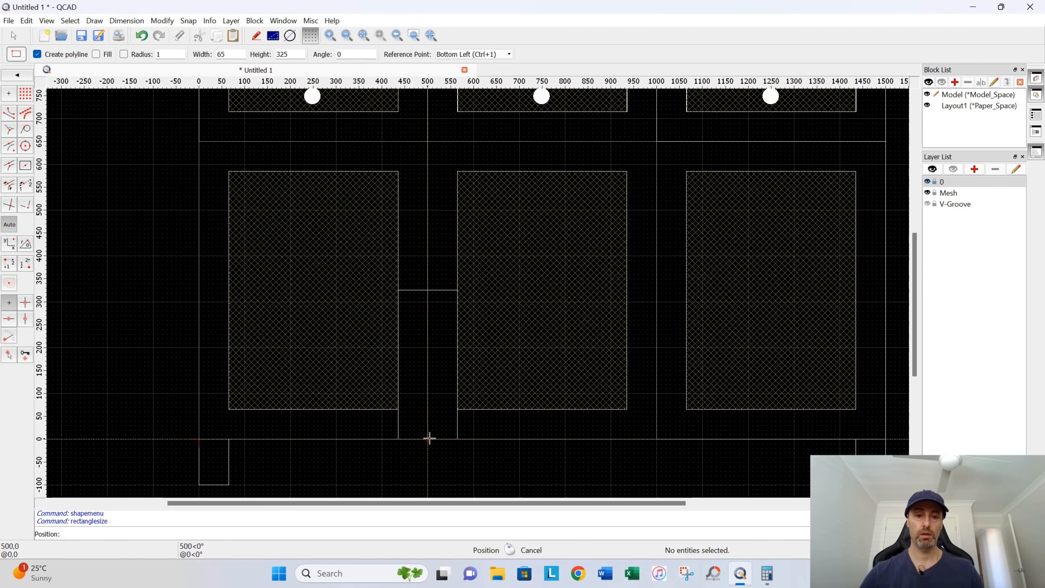
click(655, 439)
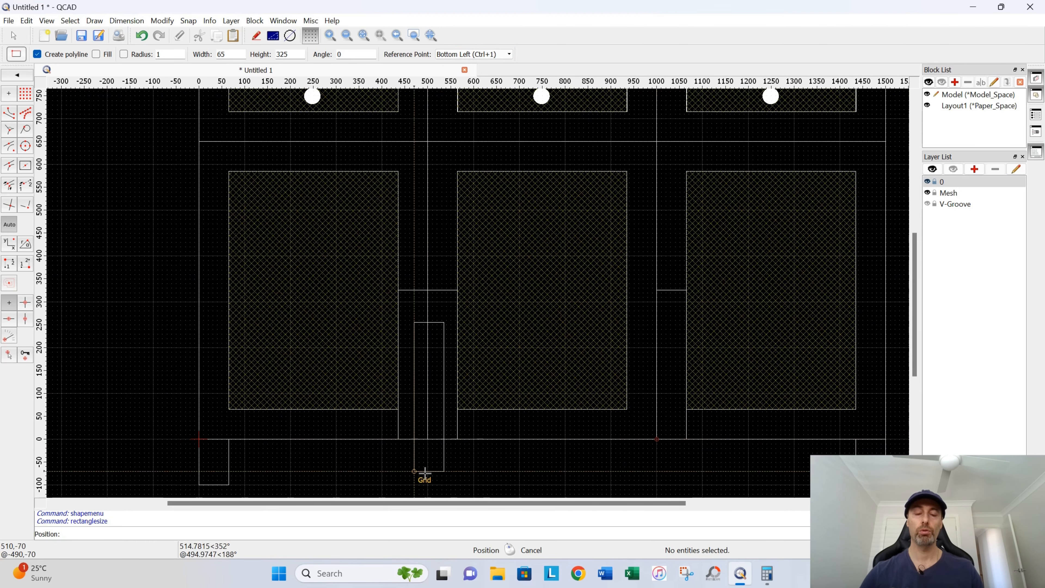
scroll(357, 411, up, 3)
scroll(436, 370, up, 3)
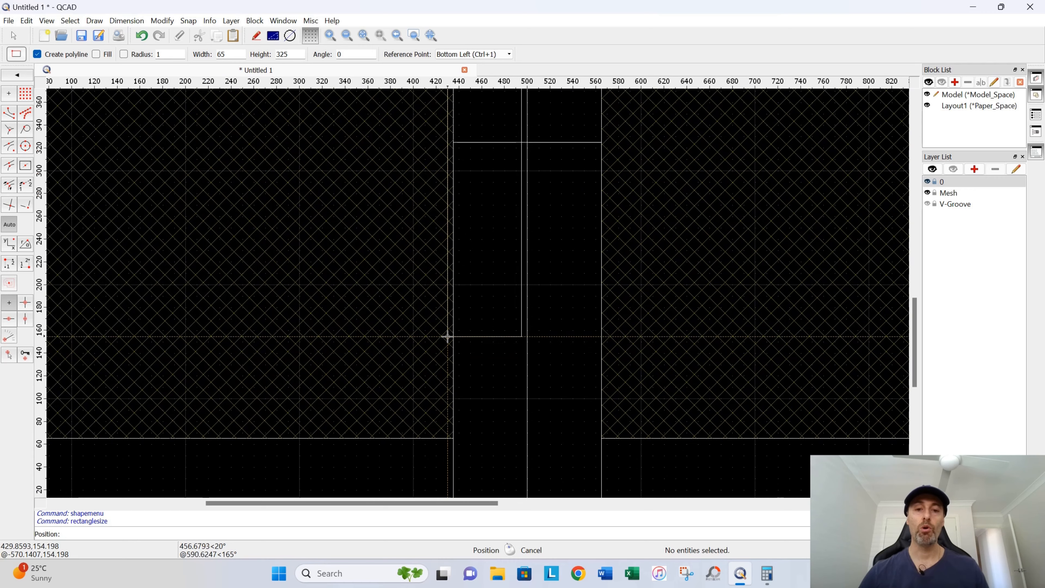
right_click(268, 375)
- Place a 35 mm diameter circle at the midpoint of the top edge of each of the three construction rectangles
middle_drag(446, 231, 437, 331)
scroll(469, 284, up, 3)
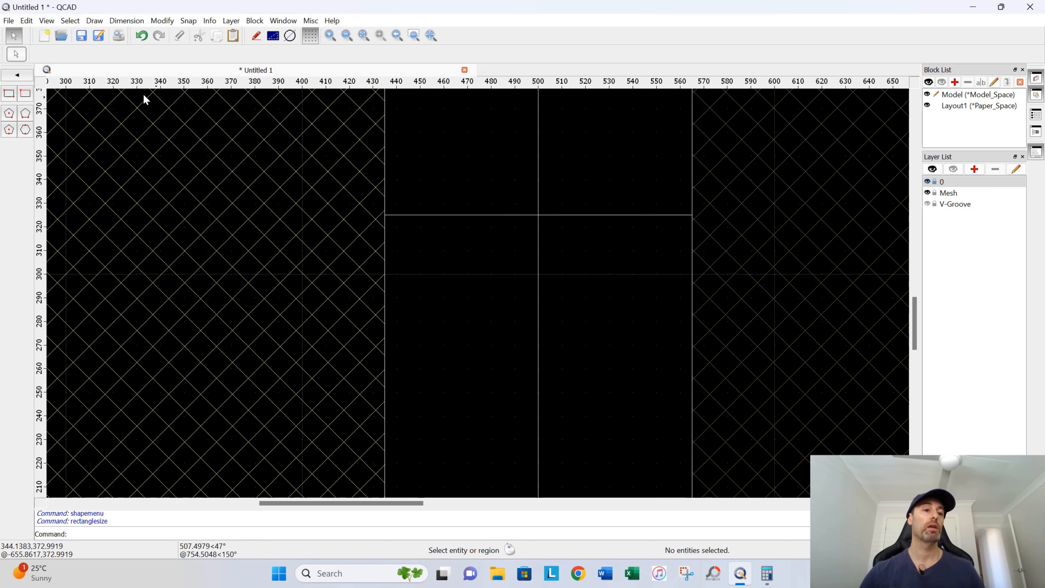
click(22, 76)
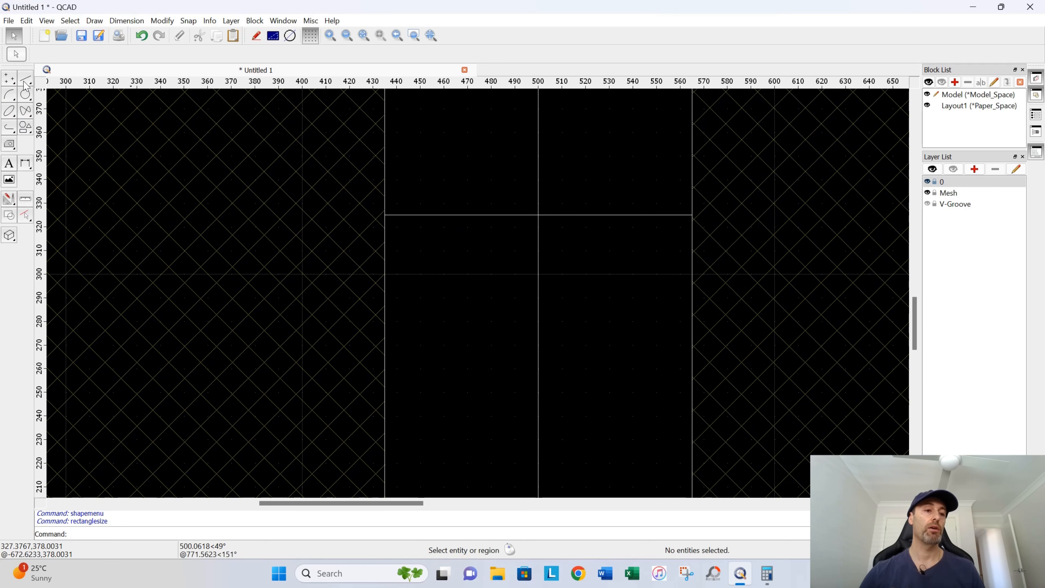
click(25, 97)
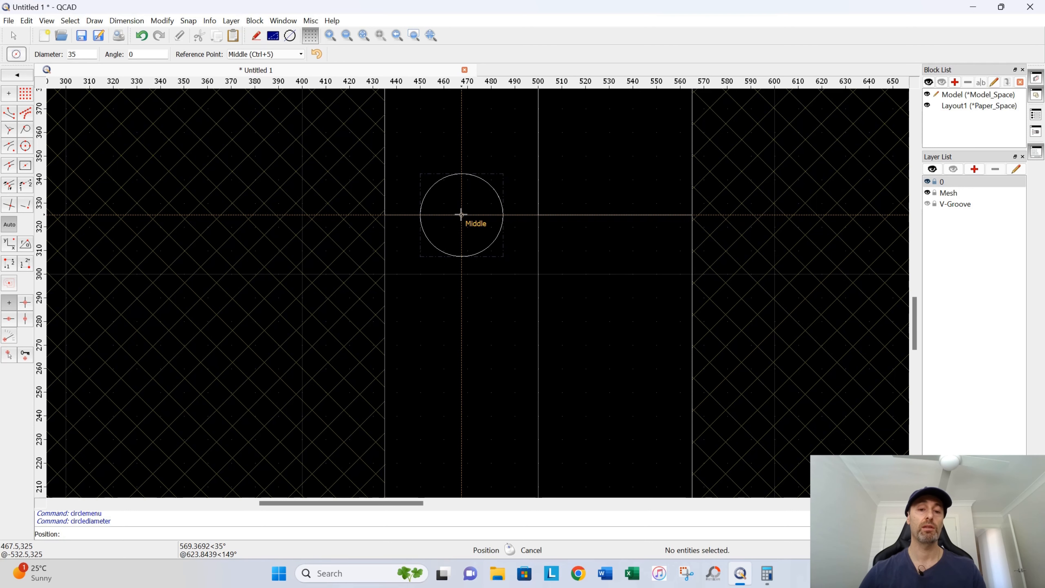
click(460, 215)
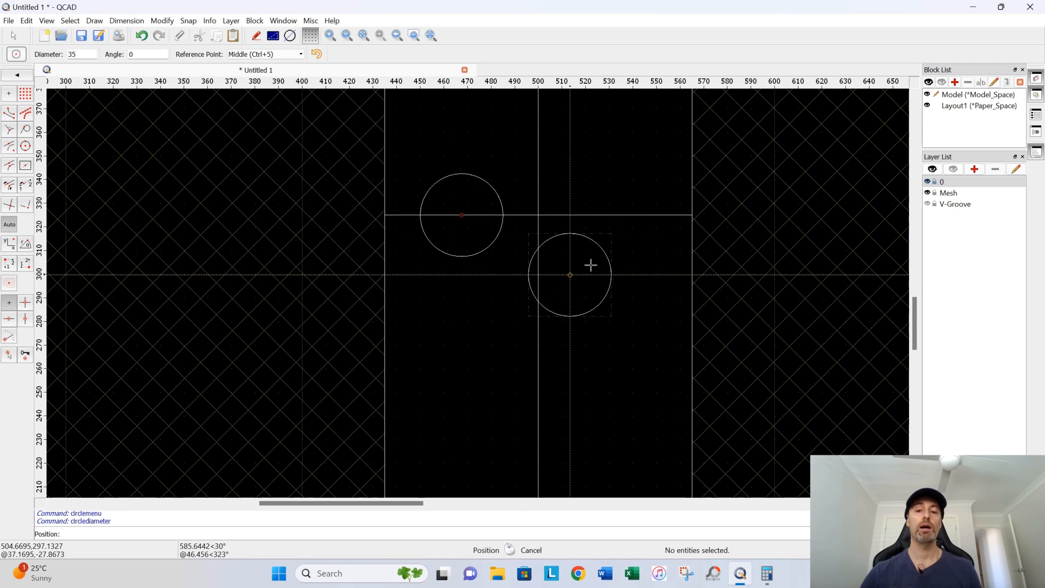
click(614, 214)
scroll(611, 293, down, 4)
middle_drag(796, 297, 340, 282)
scroll(623, 267, up, 4)
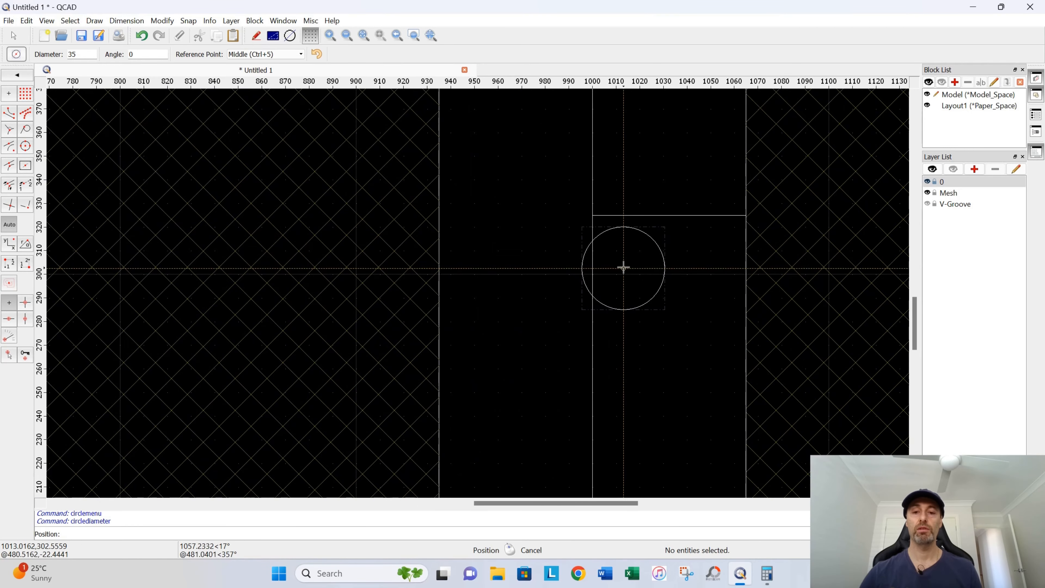
click(667, 214)
right_click(658, 301)
- Delete the three construction rectangles, keeping the door knob circles
scroll(657, 301, down, 6)
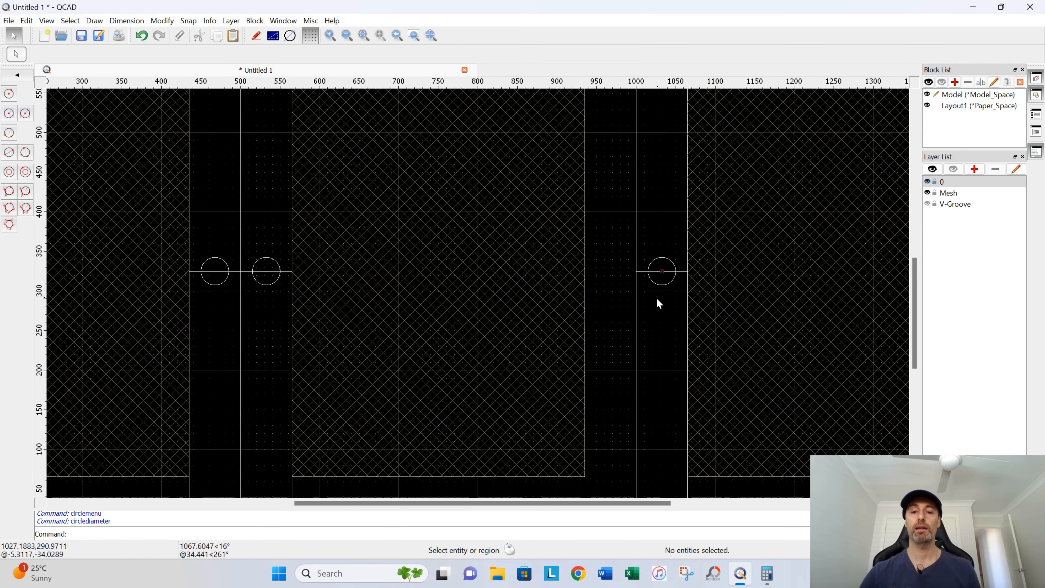
scroll(658, 300, up, 5)
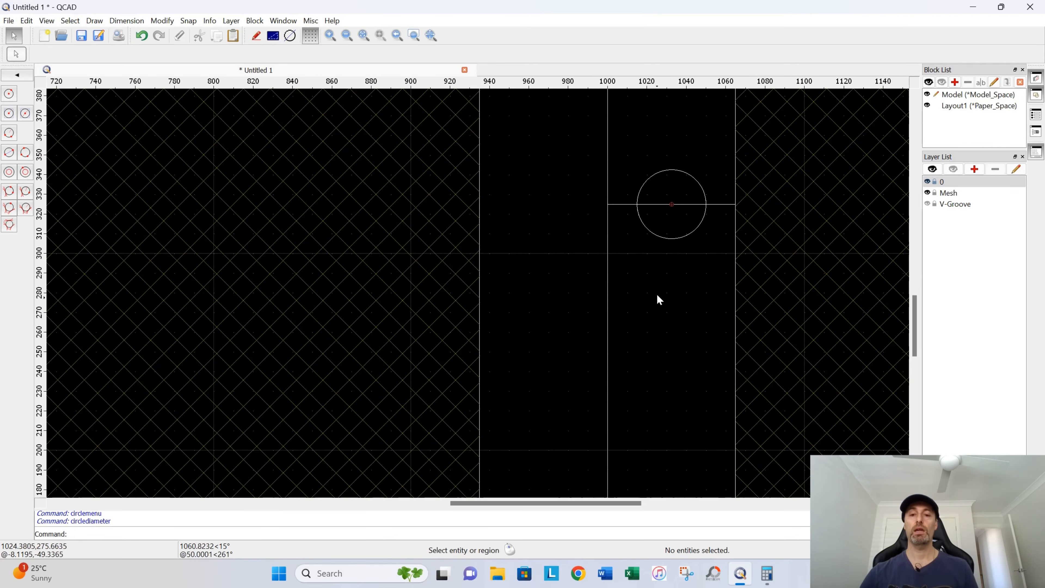
click(719, 205)
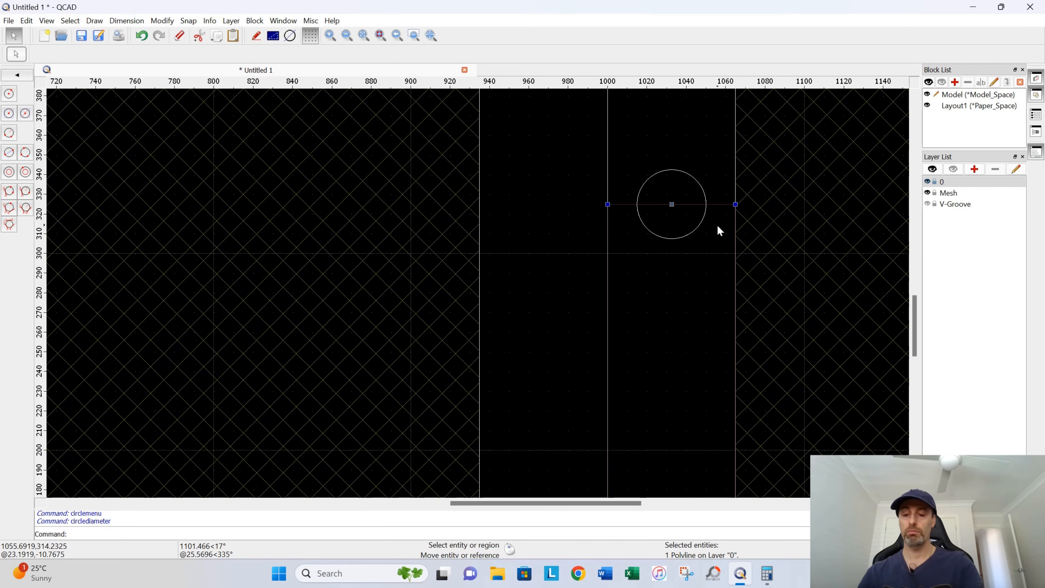
key(Delete)
scroll(569, 286, down, 6)
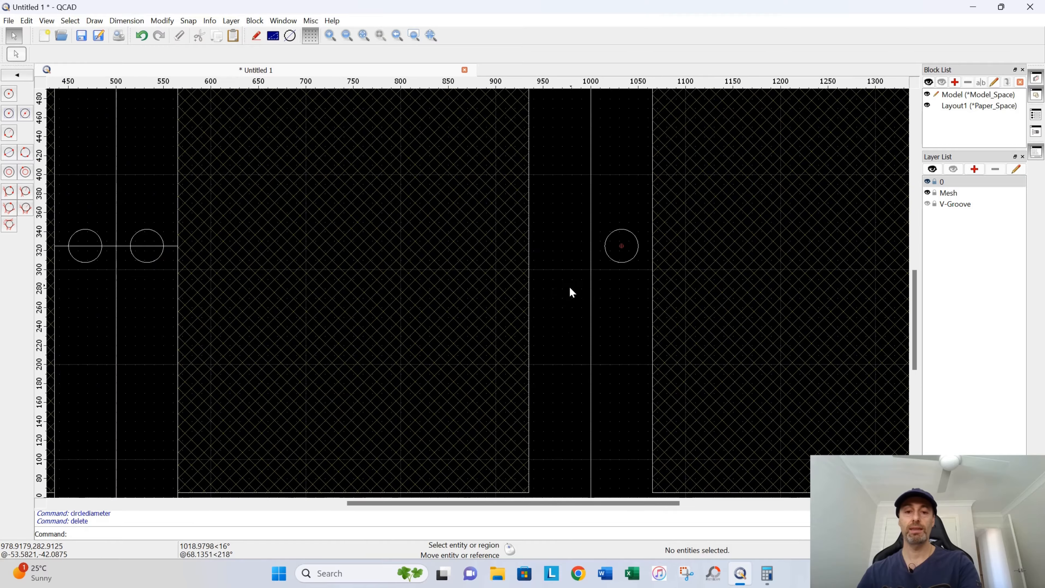
middle_drag(292, 302, 553, 349)
scroll(541, 310, up, 8)
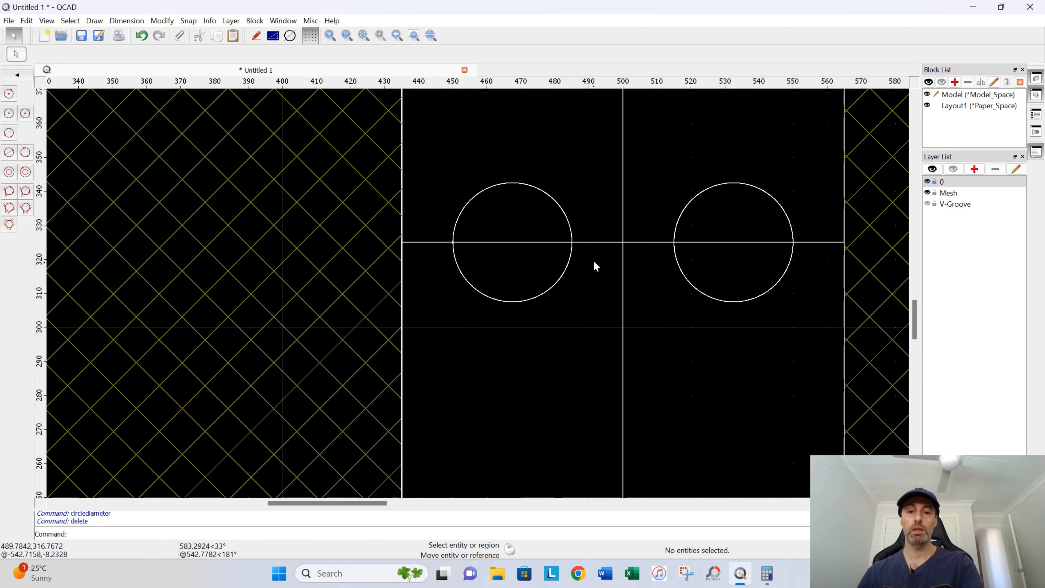
click(591, 242)
key(Delete)
click(638, 241)
key(Delete)
- Fill the three door knob circles with a solid-fill hatch
scroll(639, 303, down, 7)
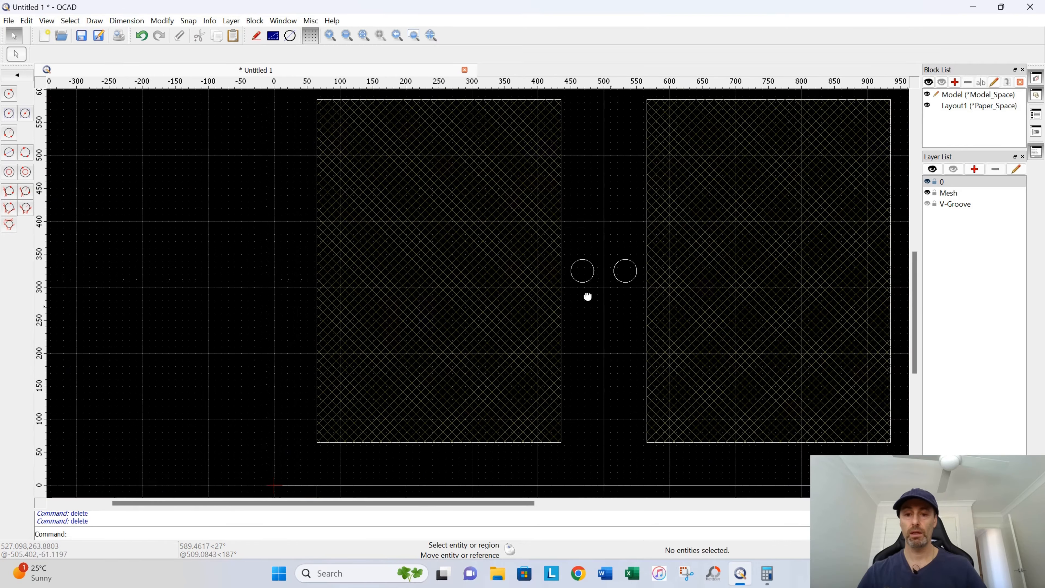
drag(476, 210, 414, 263)
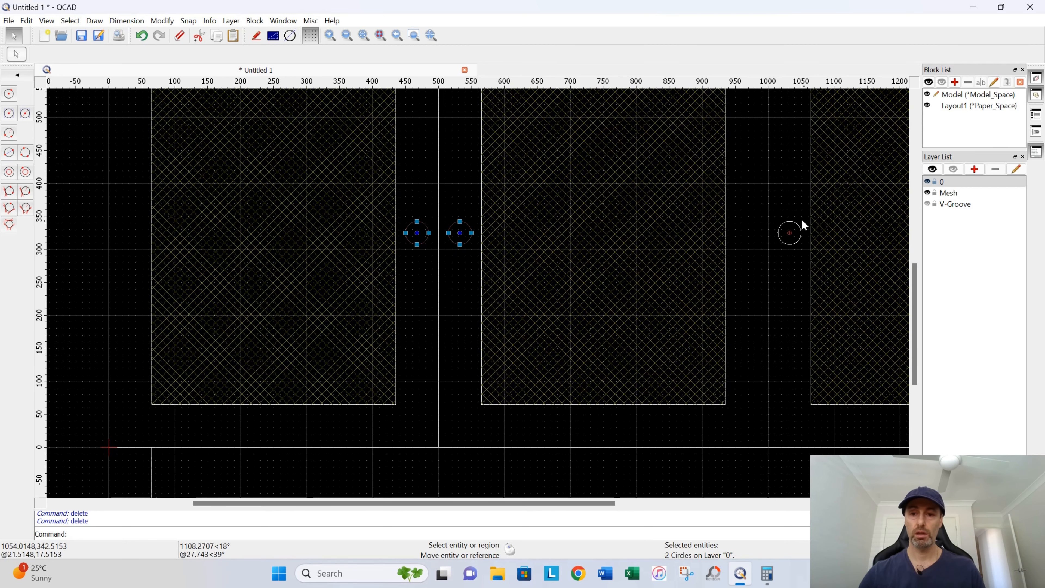
drag(786, 258, 784, 259)
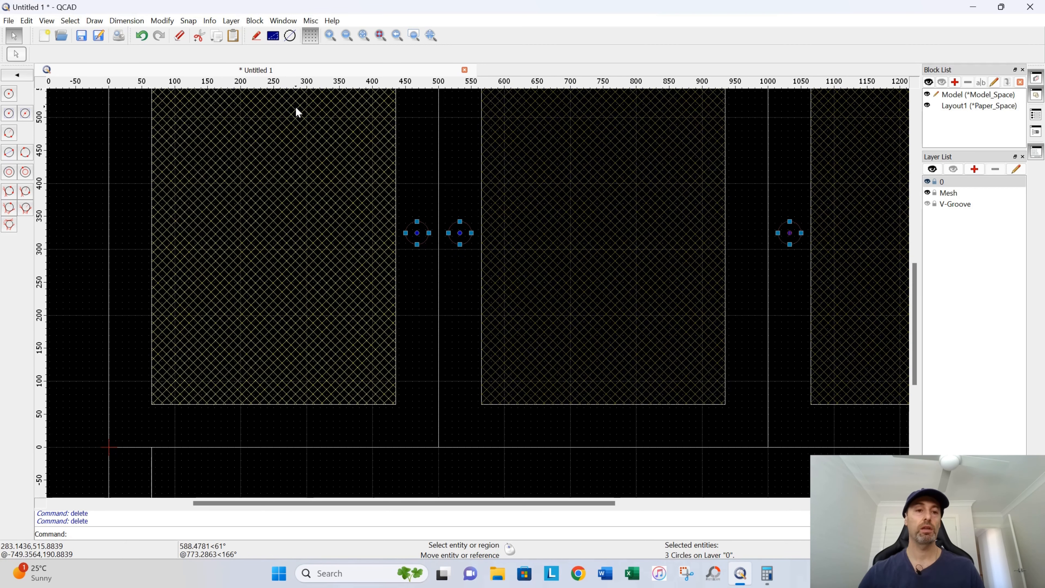
click(94, 21)
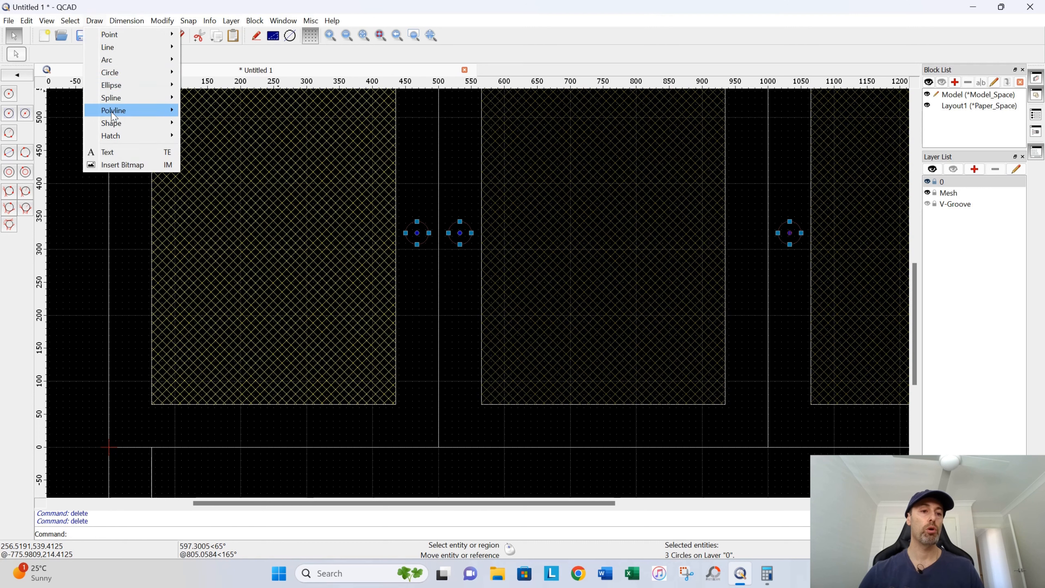
mouse_move(114, 140)
click(183, 136)
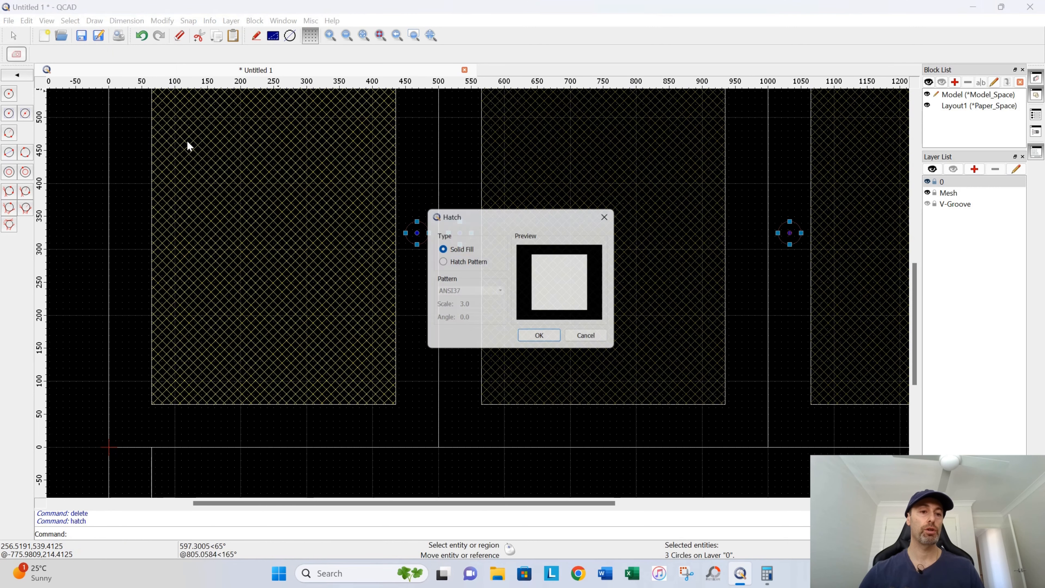
click(542, 339)
scroll(439, 323, down, 5)
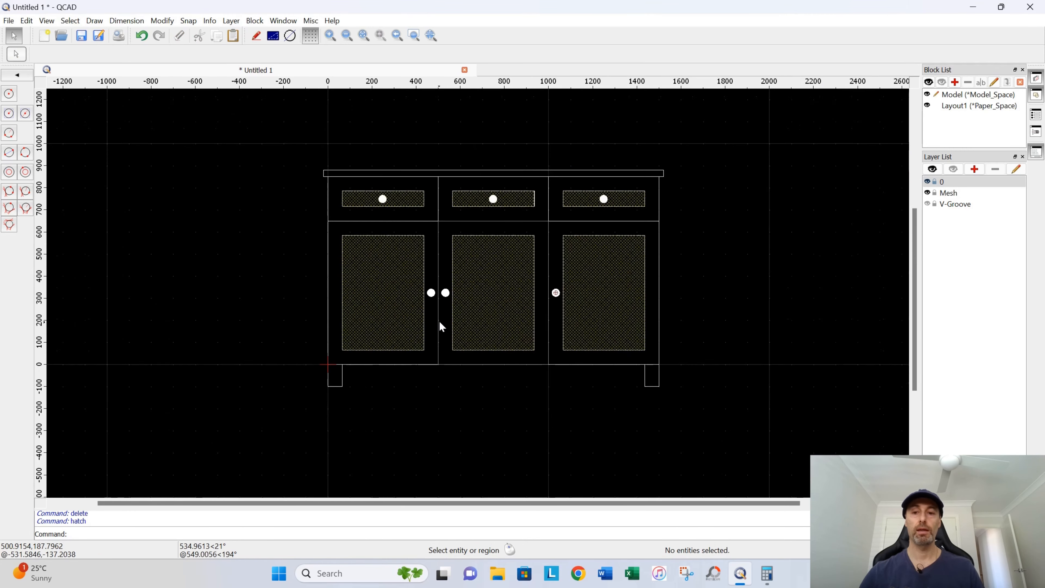
scroll(443, 383, up, 2)
scroll(445, 393, down, 1)
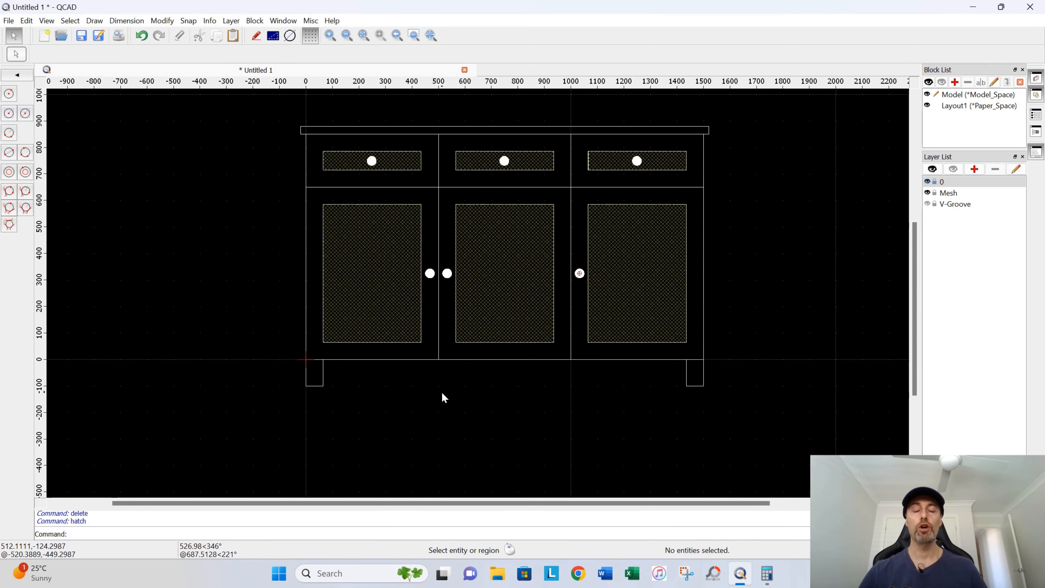
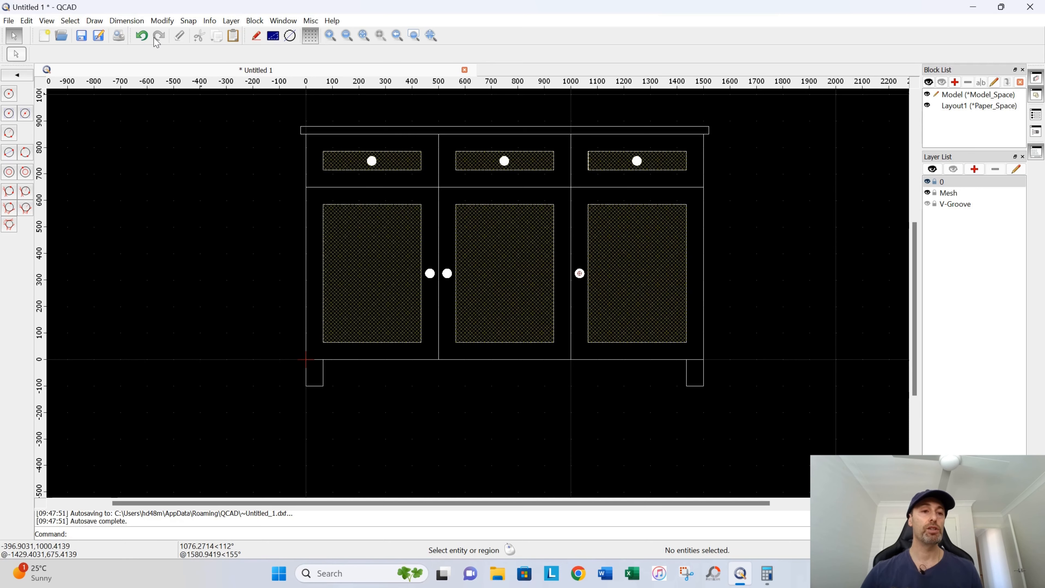
- Add an aligned dimension between the outer bottom corners of the two cabinet feet, placing the dimension line below the feet
click(130, 21)
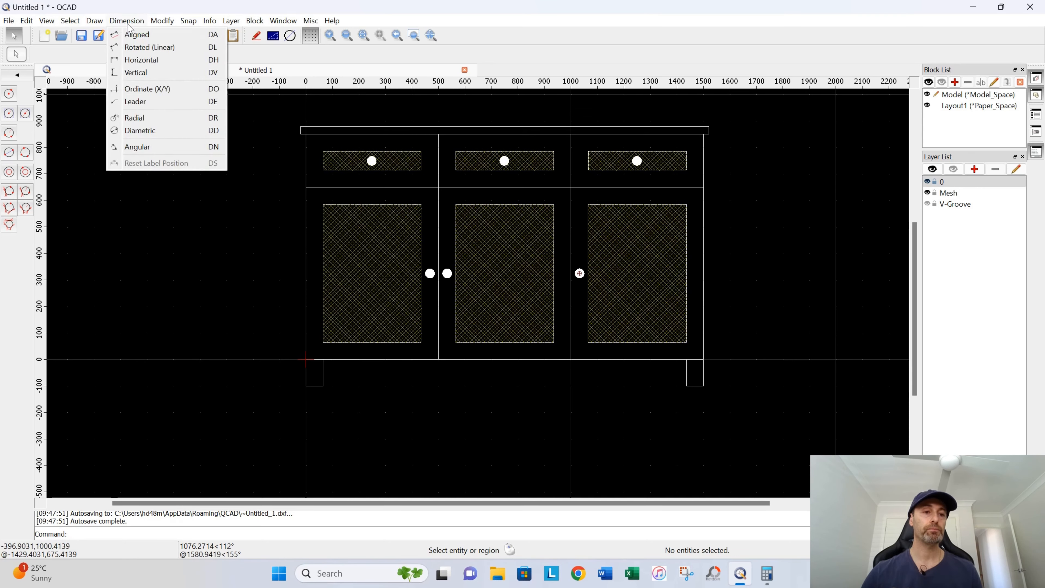
click(131, 35)
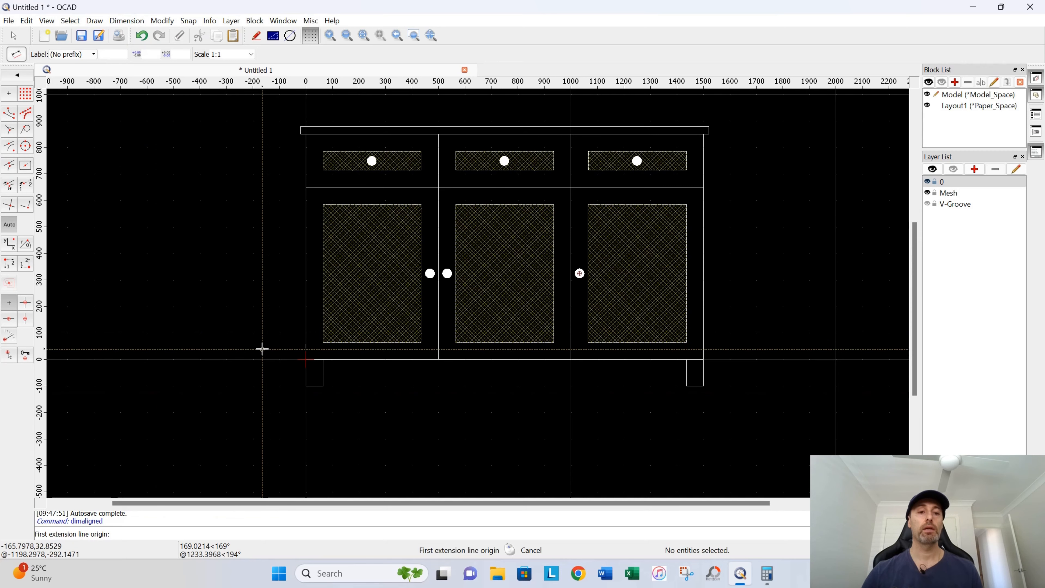
scroll(259, 345, up, 2)
scroll(259, 345, down, 3)
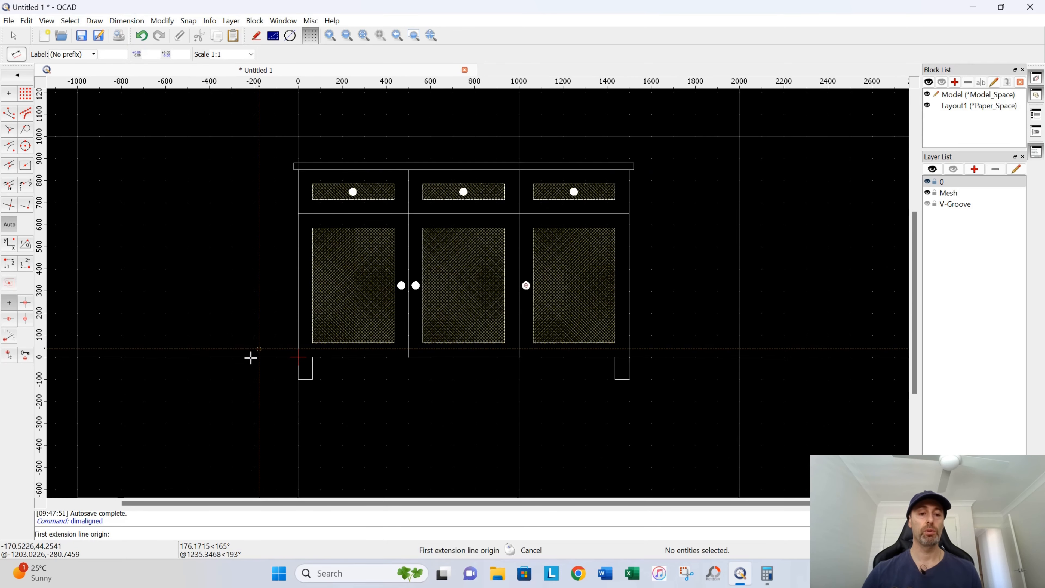
scroll(249, 357, up, 4)
middle_drag(434, 394, 181, 325)
scroll(226, 334, down, 1)
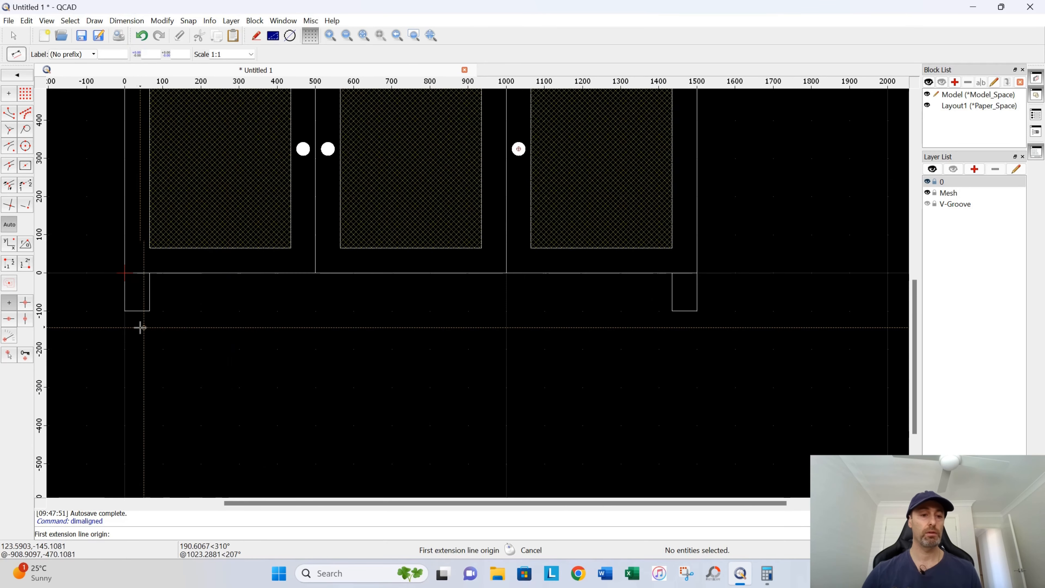
click(121, 311)
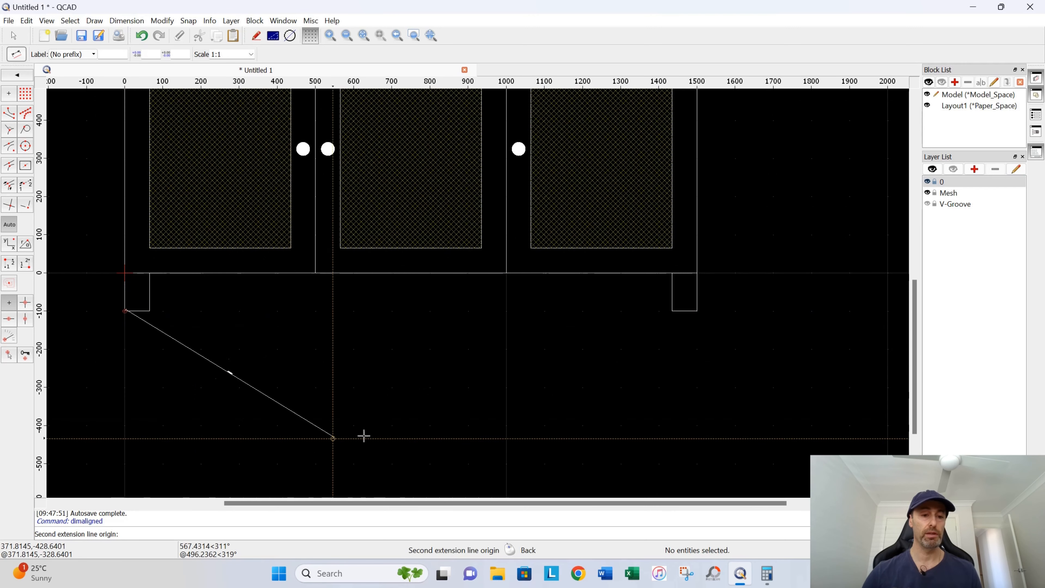
click(697, 310)
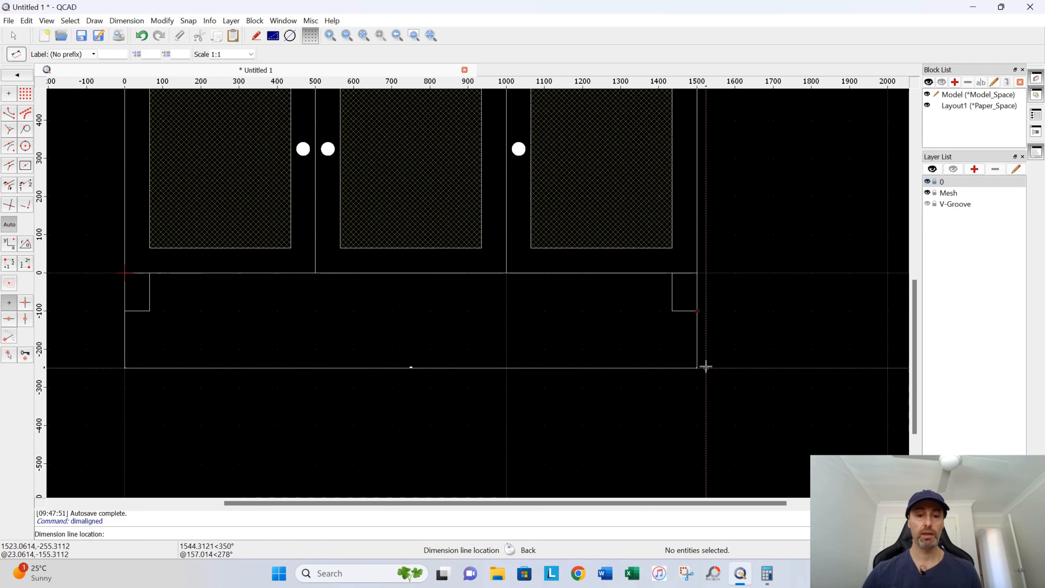
click(701, 364)
right_click(539, 413)
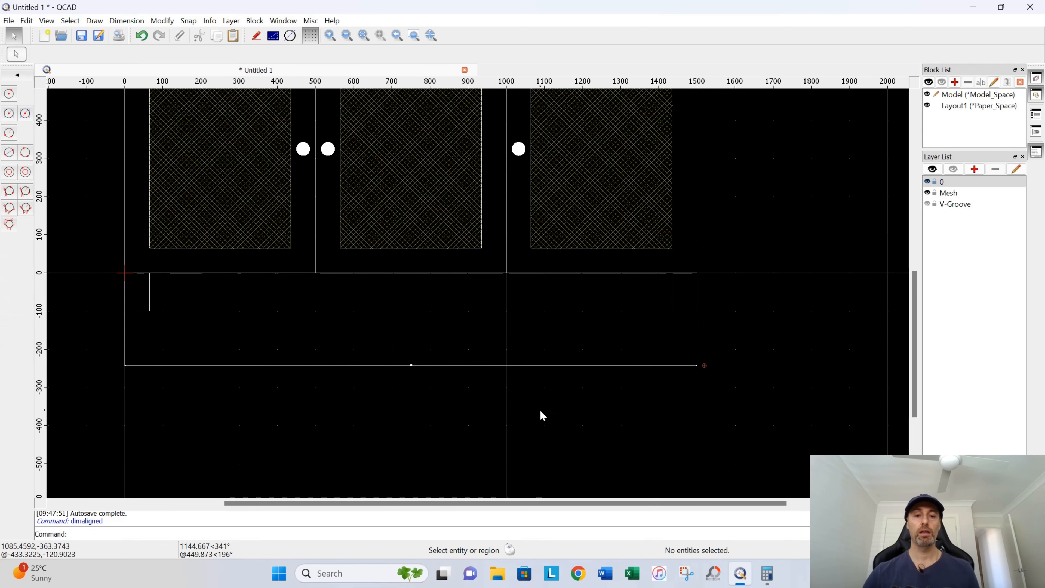
scroll(539, 410, down, 3)
scroll(537, 409, up, 1)
scroll(537, 404, up, 2)
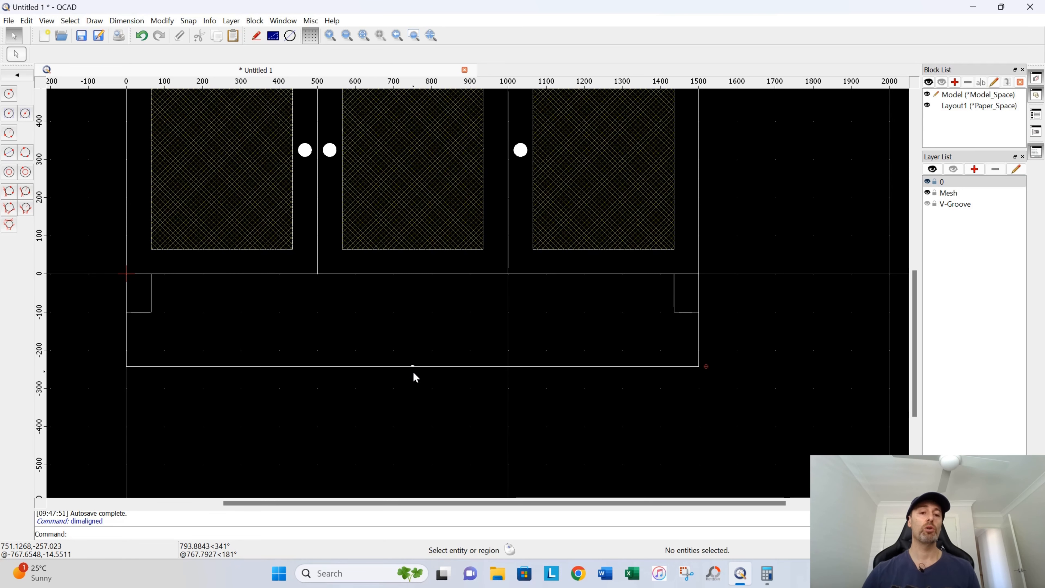
scroll(426, 343, down, 3)
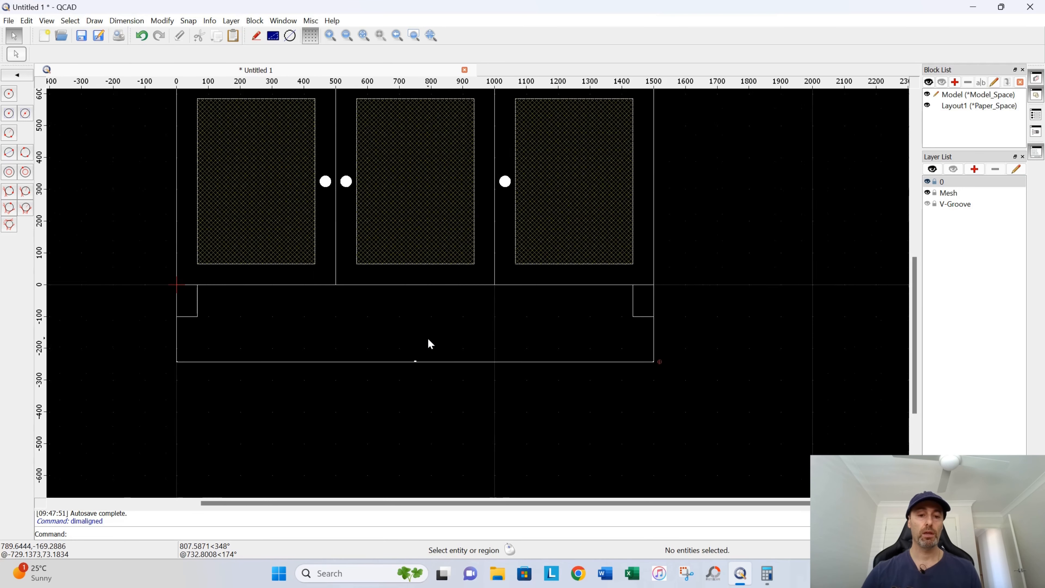
scroll(427, 338, up, 2)
mouse_move(452, 341)
middle_down()
mouse_move(336, 353)
mouse_move(349, 360)
middle_up()
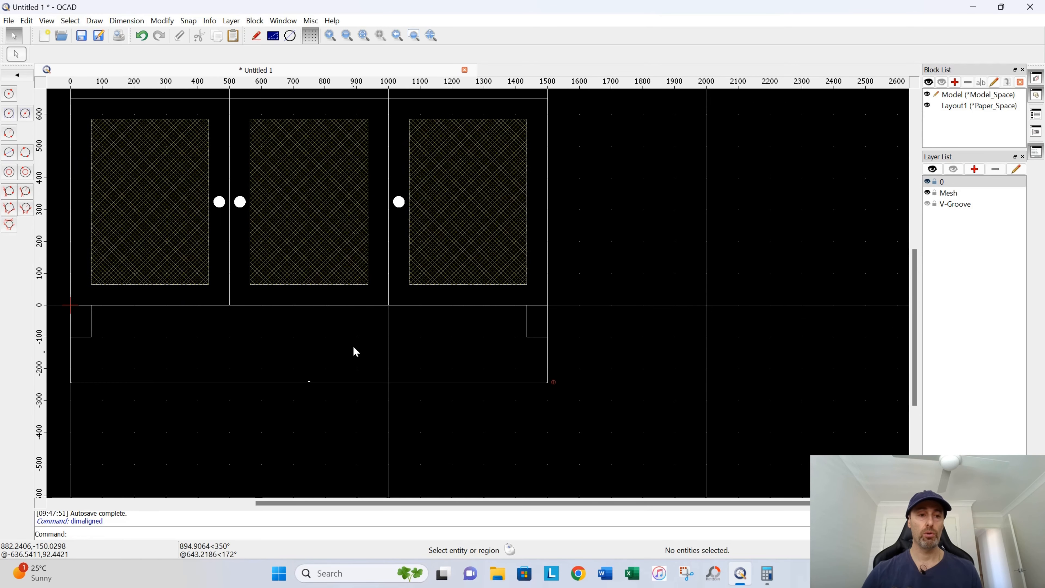
- In the drawing's dimension settings, turn off Keep proportions and set the arrow style to Architectural Tick
click(27, 22)
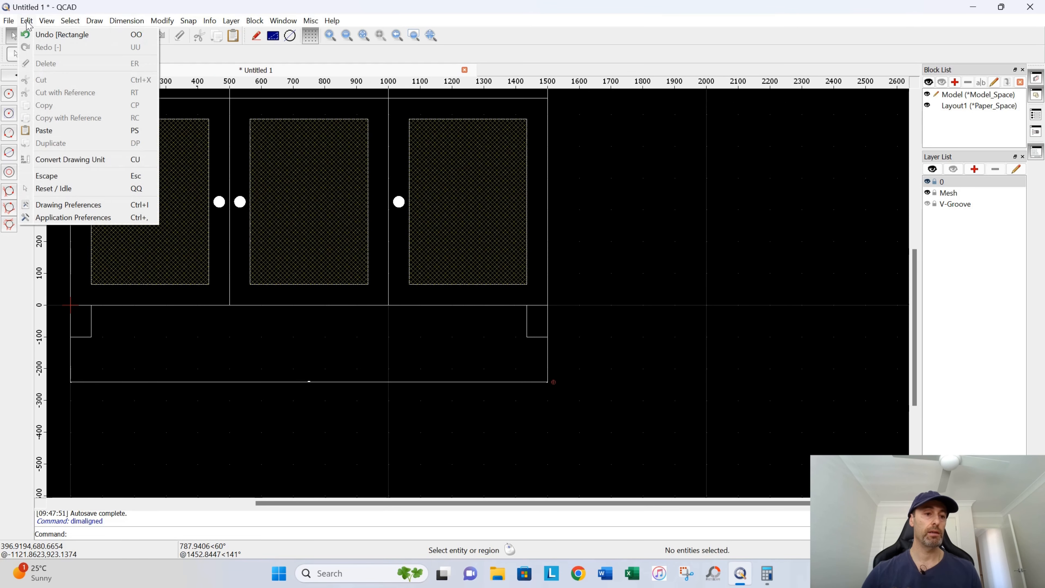
click(67, 205)
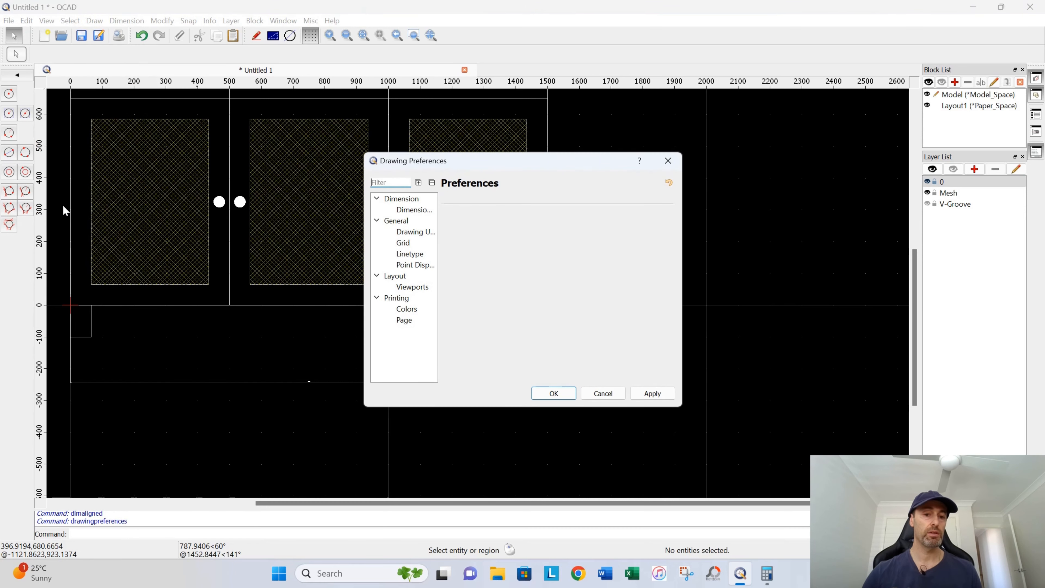
click(417, 213)
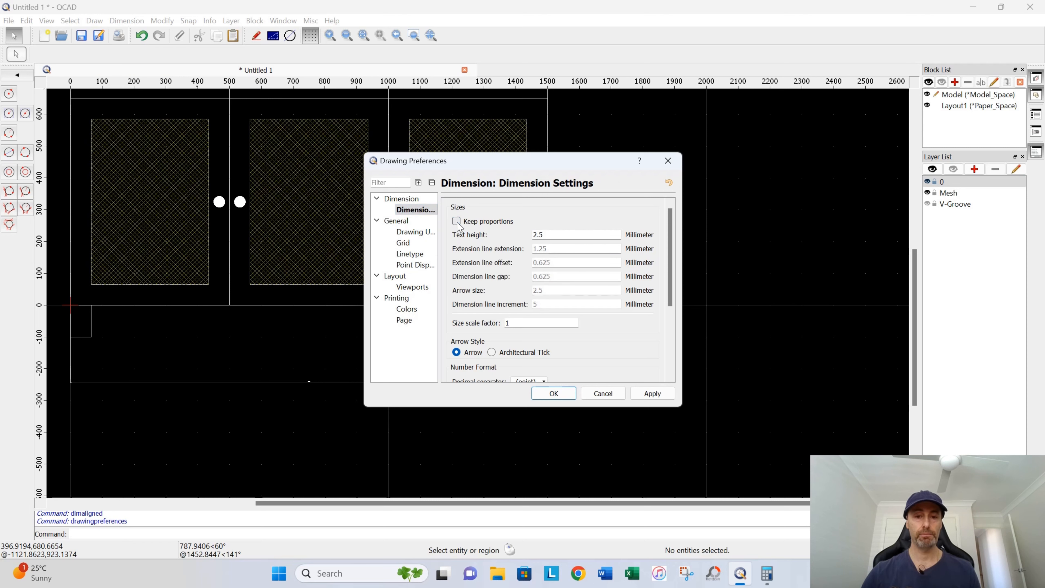
click(492, 352)
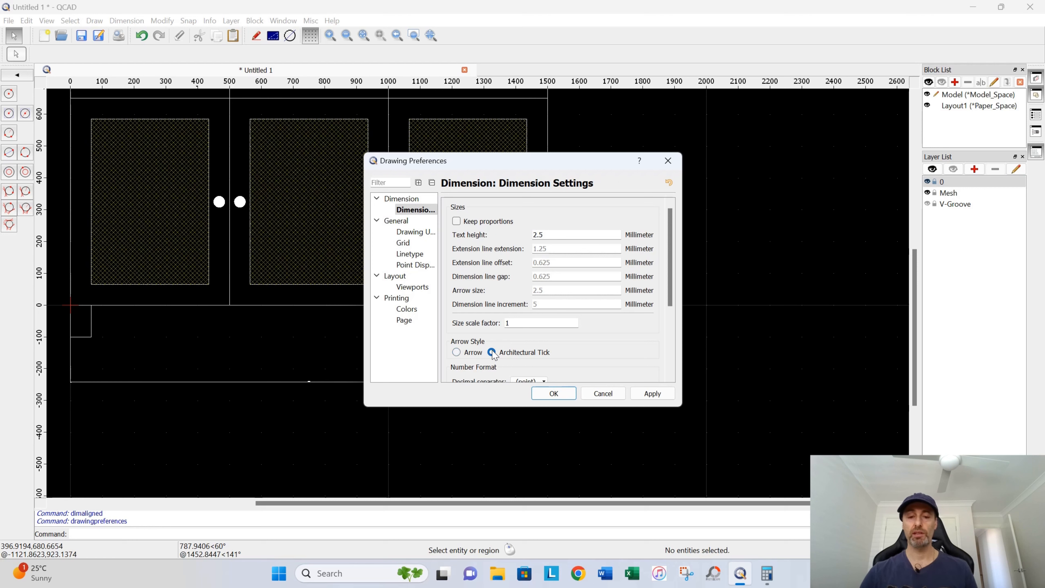
- Set the linear dimension label format to Decimal with a precision of 0 and accept the settings
scroll(493, 356, down, 5)
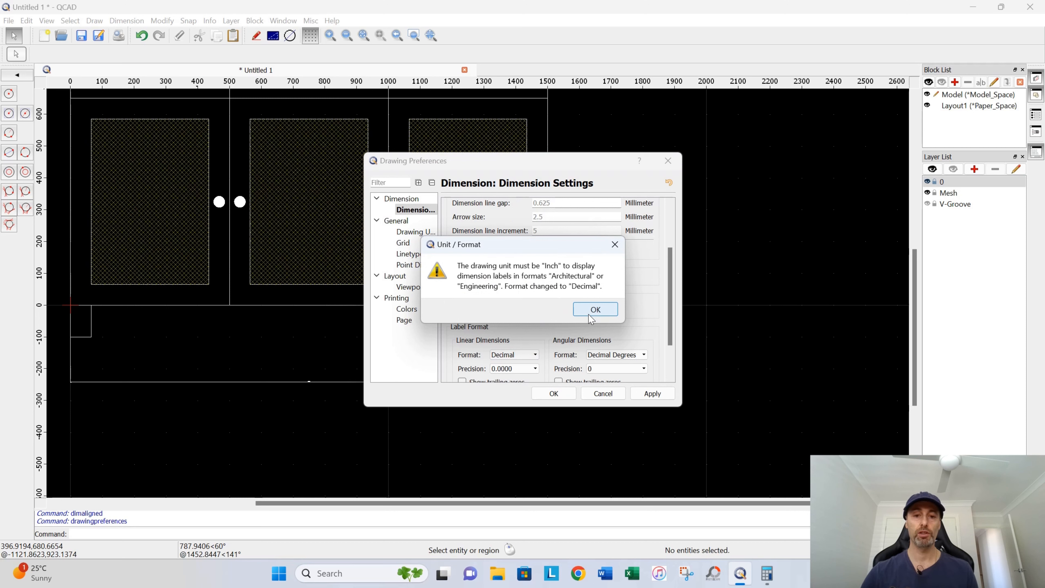
click(588, 312)
scroll(547, 345, down, 2)
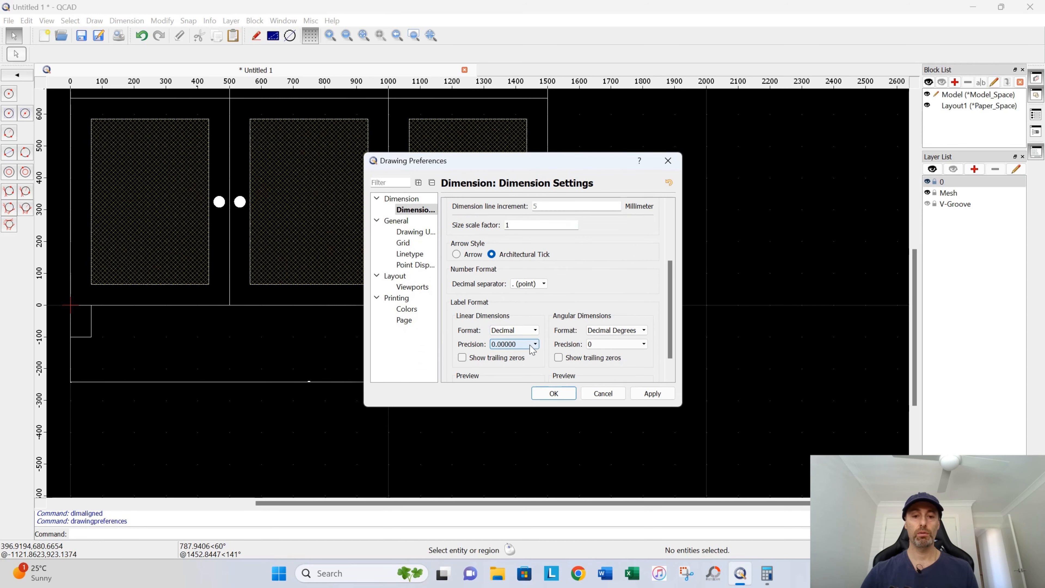
click(528, 345)
click(521, 355)
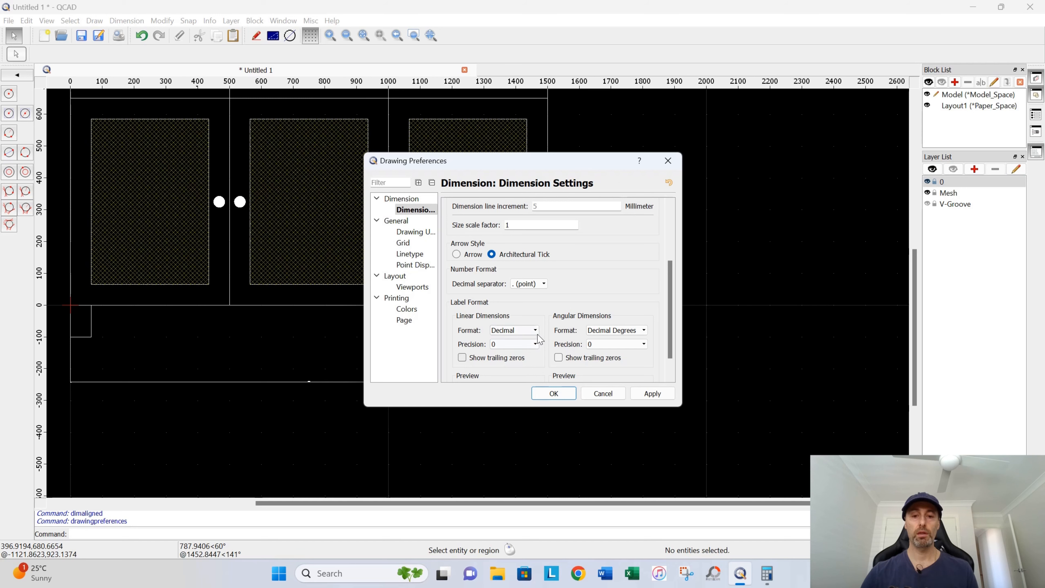
click(557, 395)
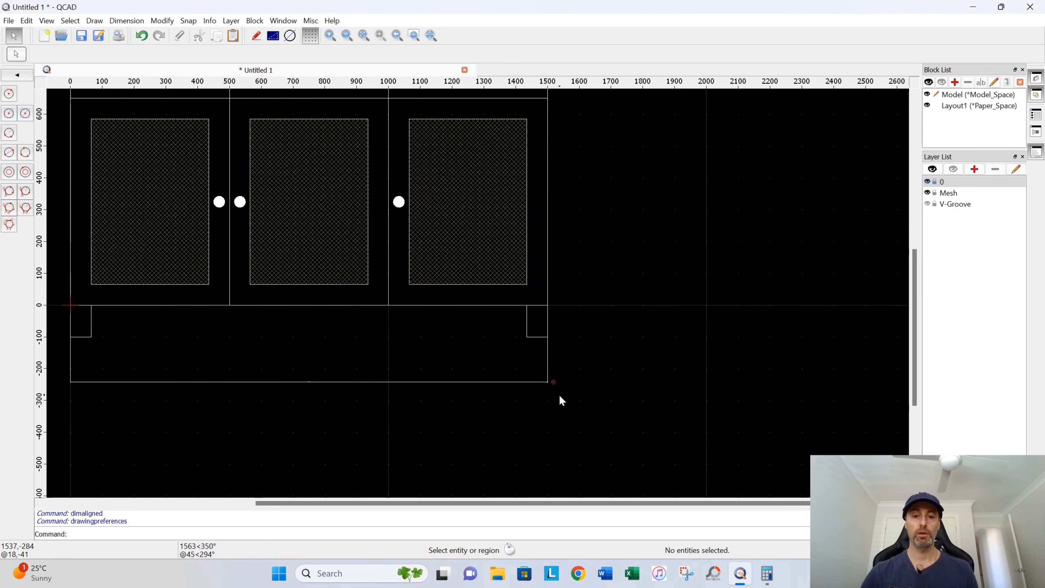
- Turn off Keep proportions in the drawing's dimension settings and set the dimension text height to 25 mm
click(26, 20)
click(78, 205)
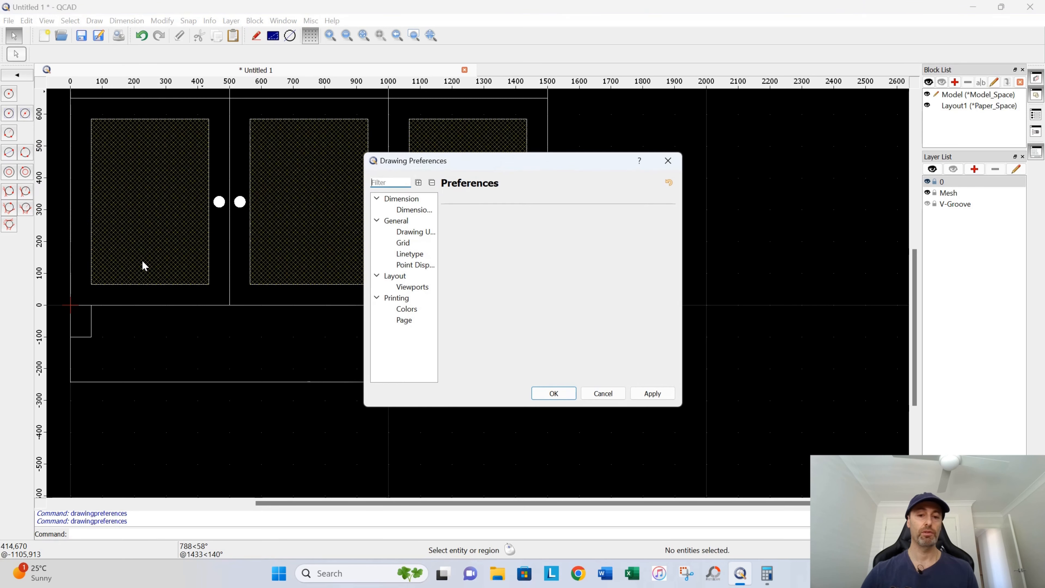
click(414, 210)
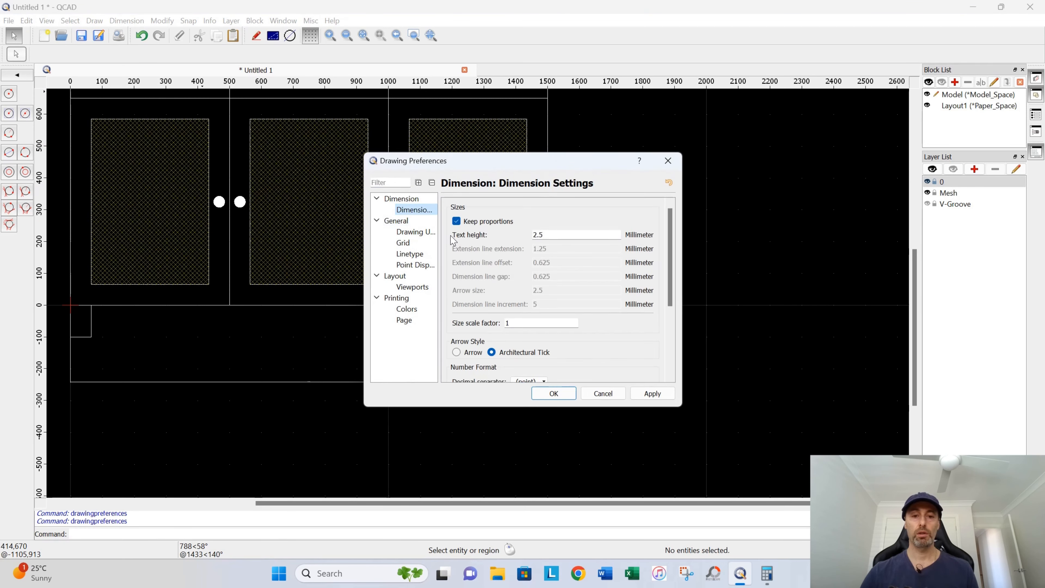
click(456, 221)
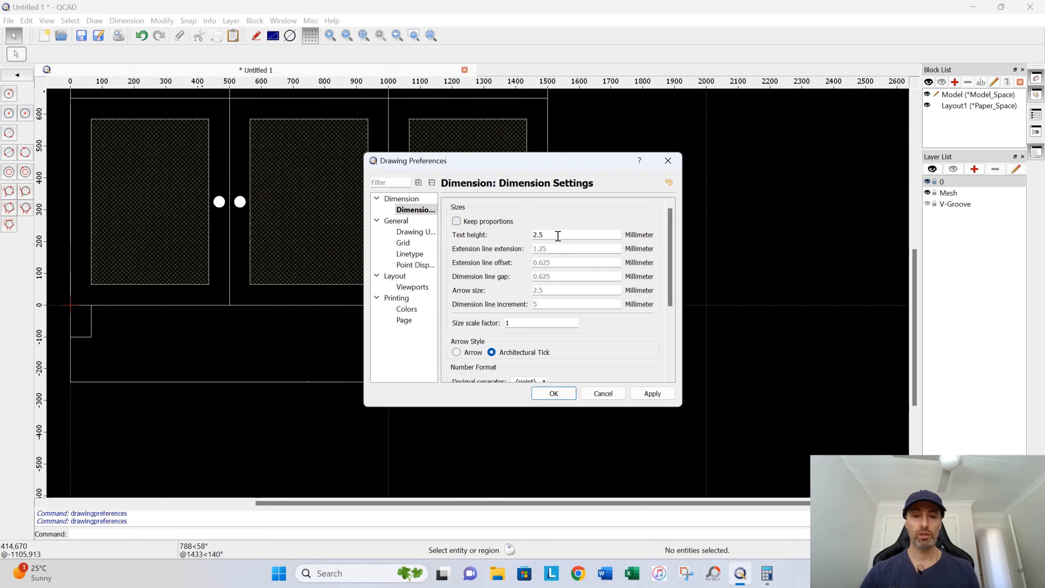
mouse_move(543, 169)
mouse_down()
mouse_move(662, 176)
mouse_move(650, 179)
mouse_up()
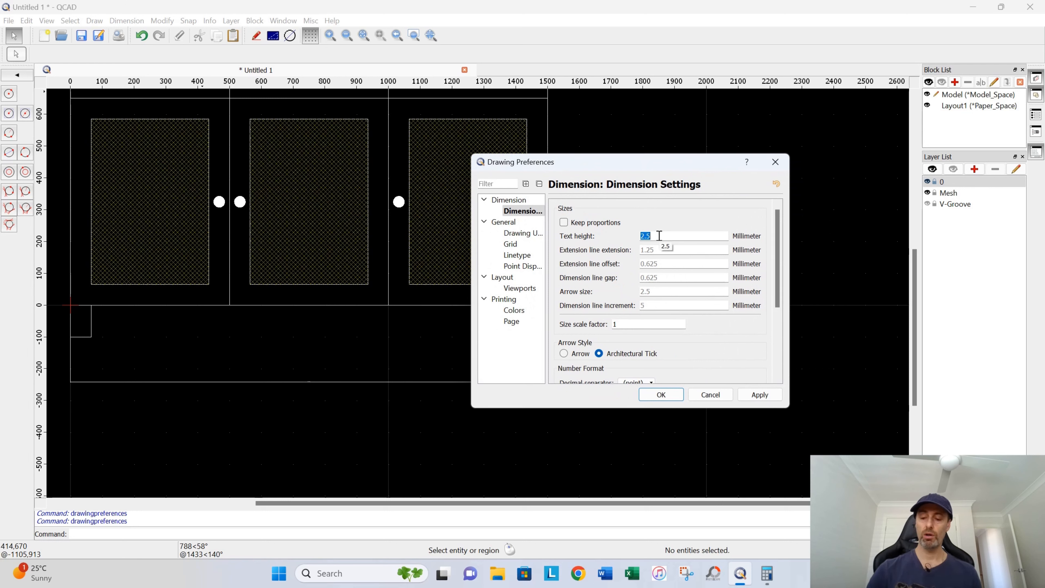
text(2)
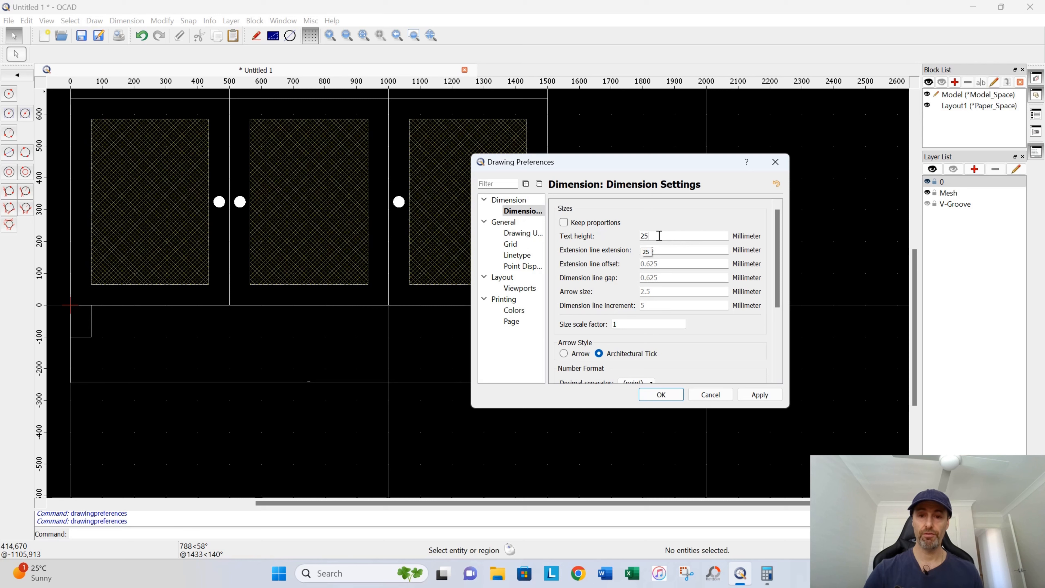
click(663, 393)
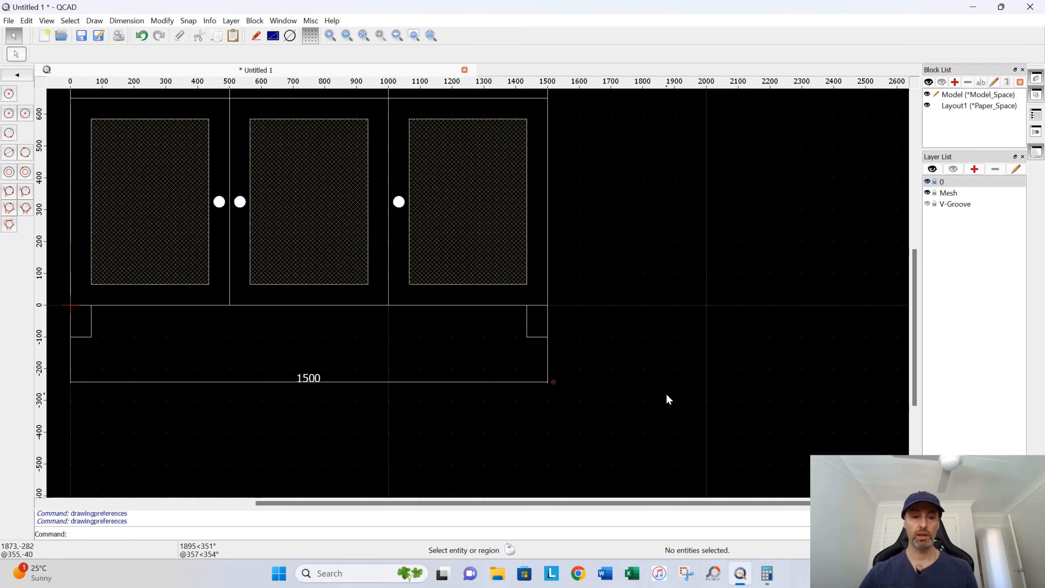
- In the drawing's dimension settings, set the extension line extension to 10 mm
scroll(421, 396, down, 2)
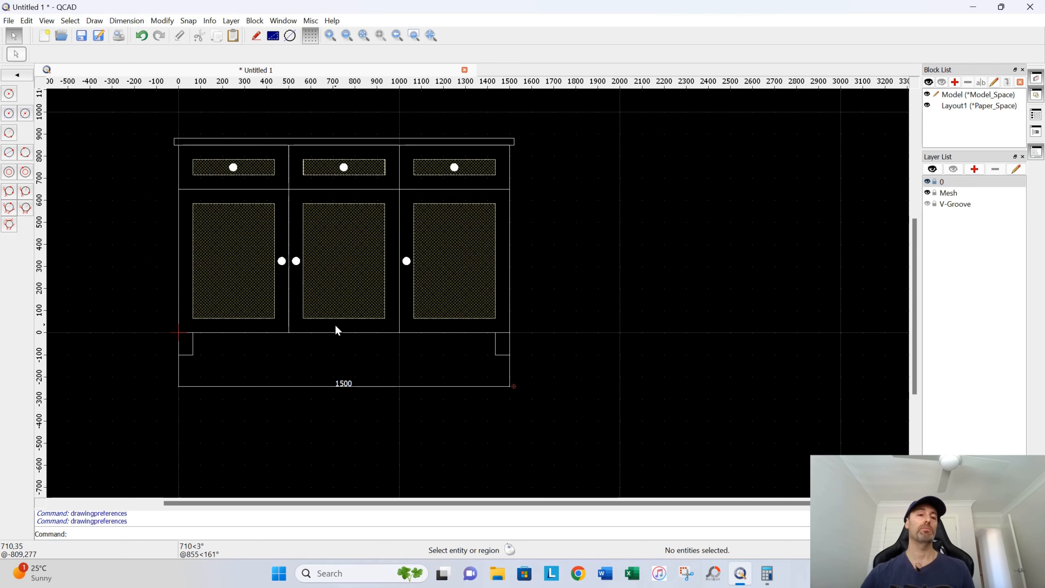
click(26, 20)
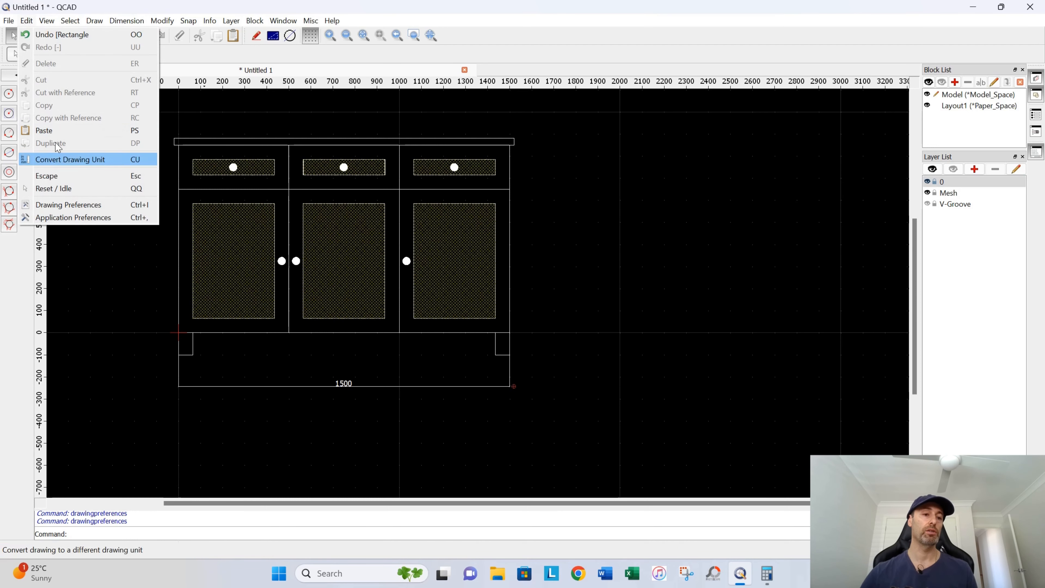
click(67, 206)
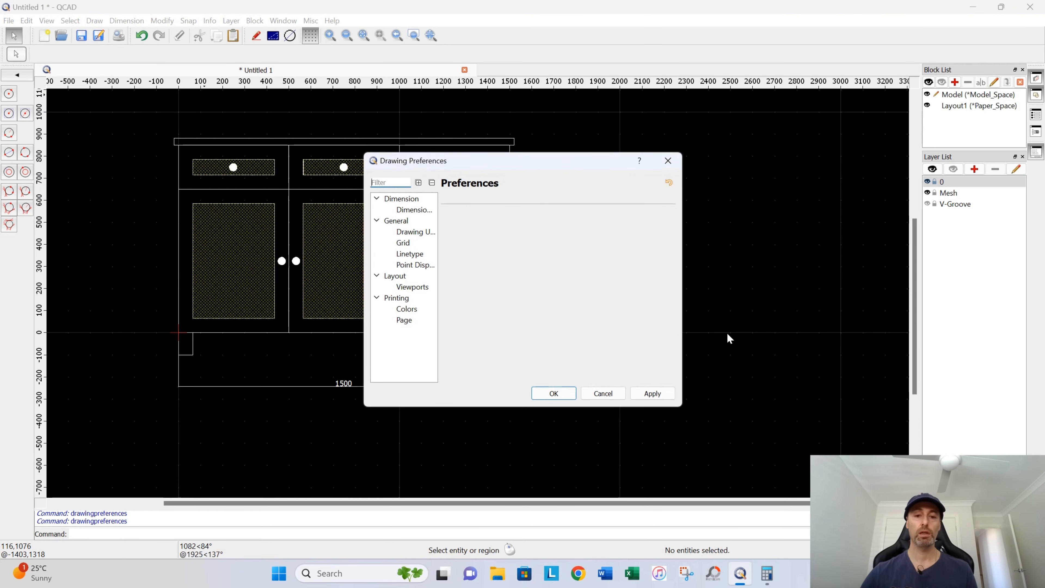
click(414, 210)
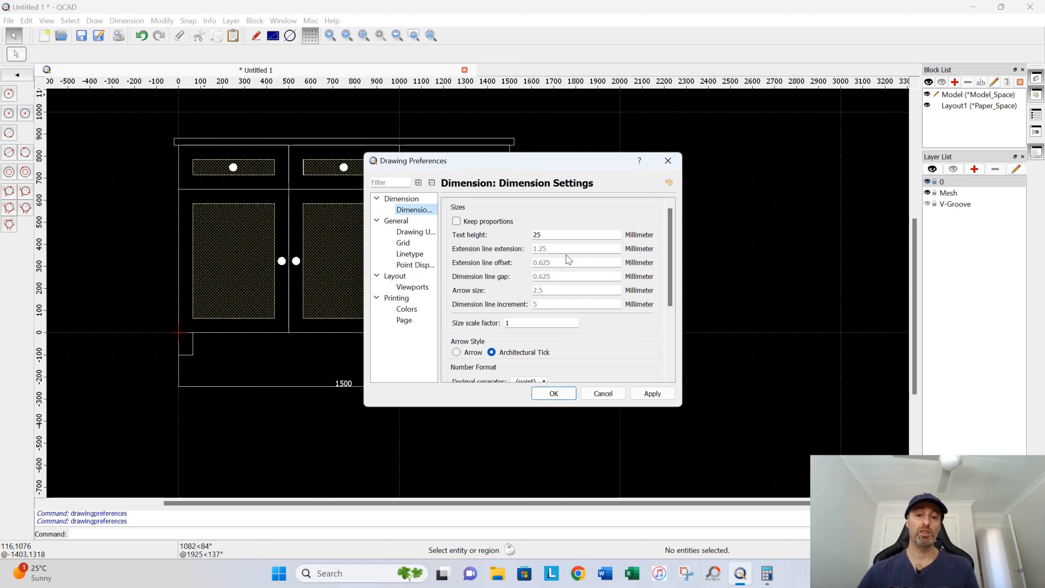
drag(559, 165, 646, 174)
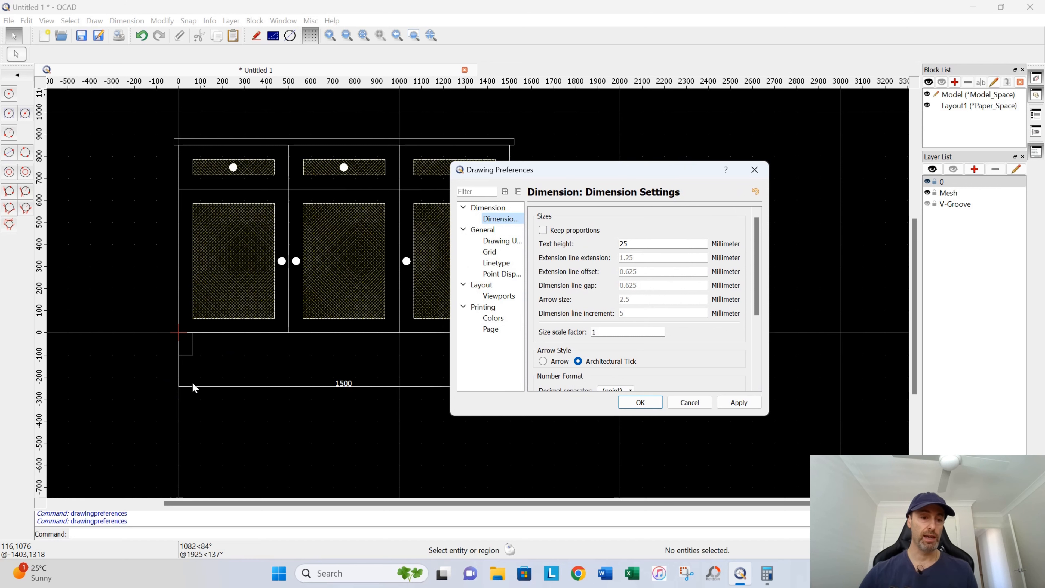
double_click(637, 258)
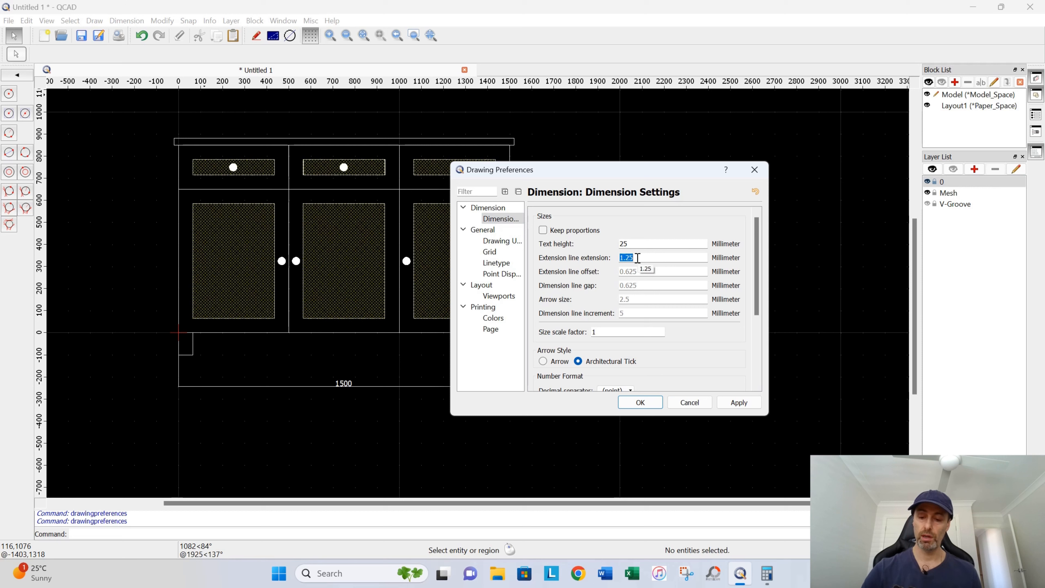
text(10)
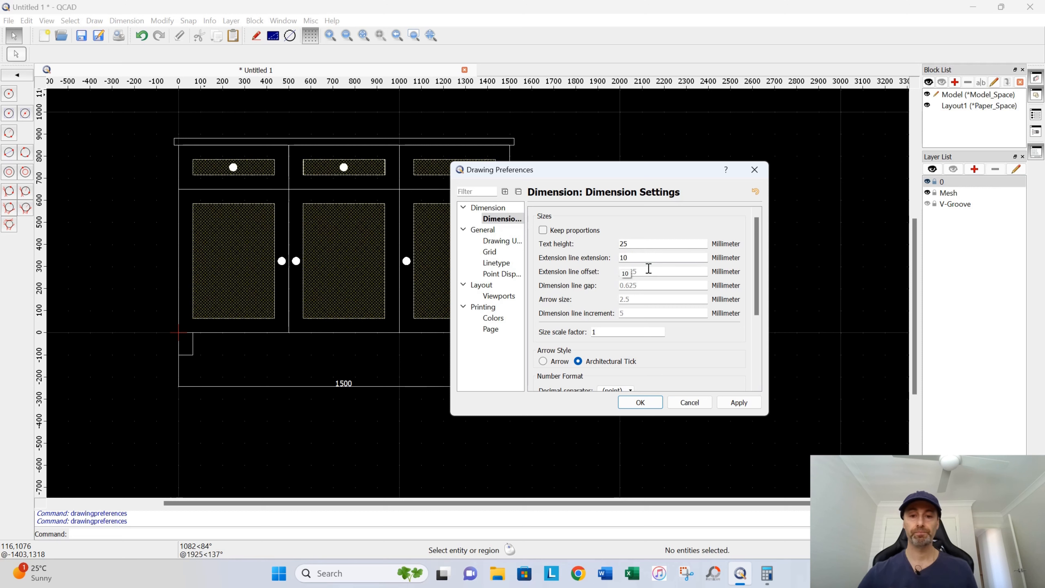
- Set the extension line offset to 25 mm and the arrow size to 10 mm, and accept the dimension settings
click(656, 272)
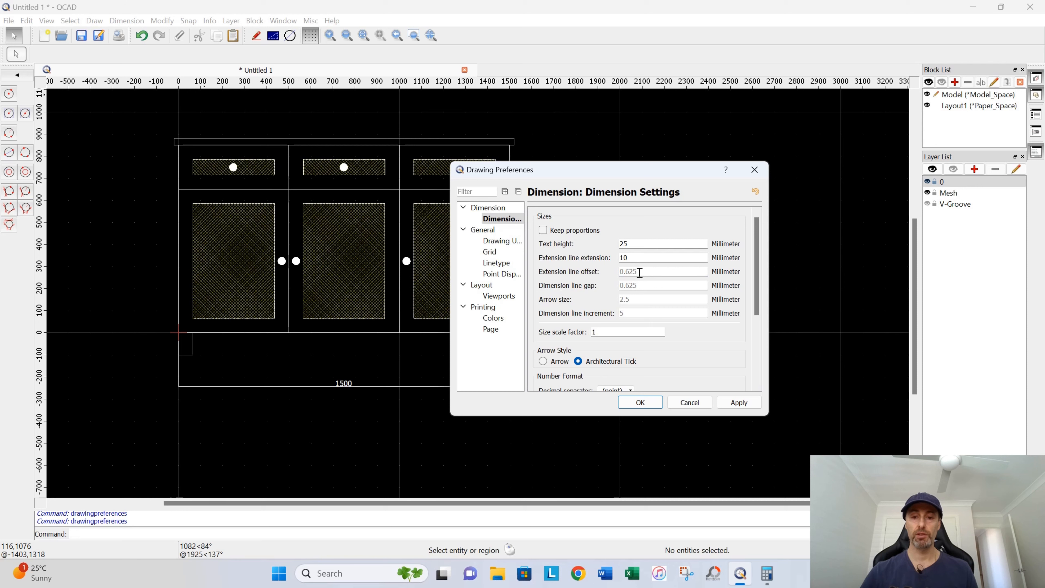
text(25)
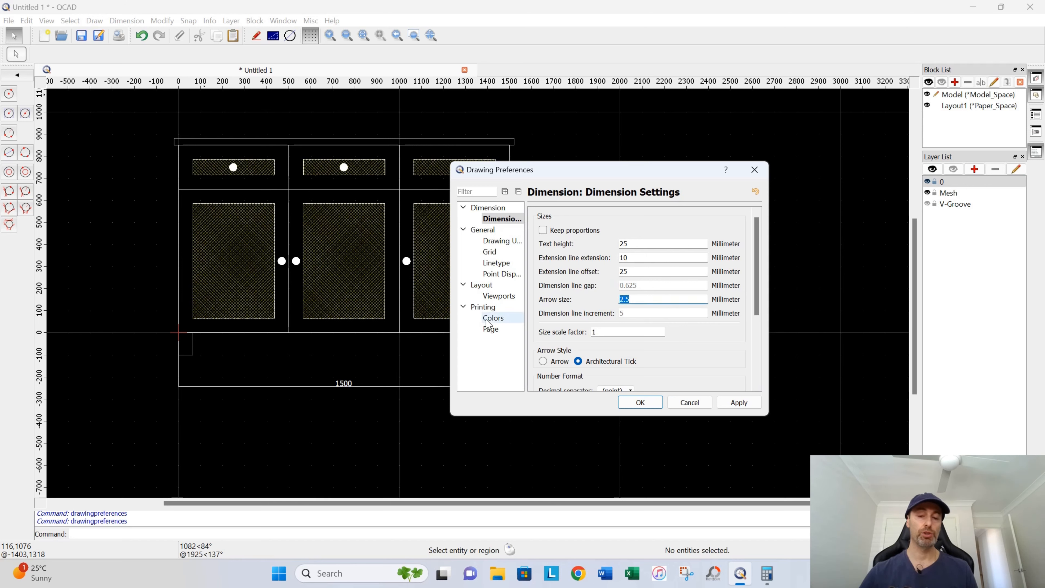
text(10)
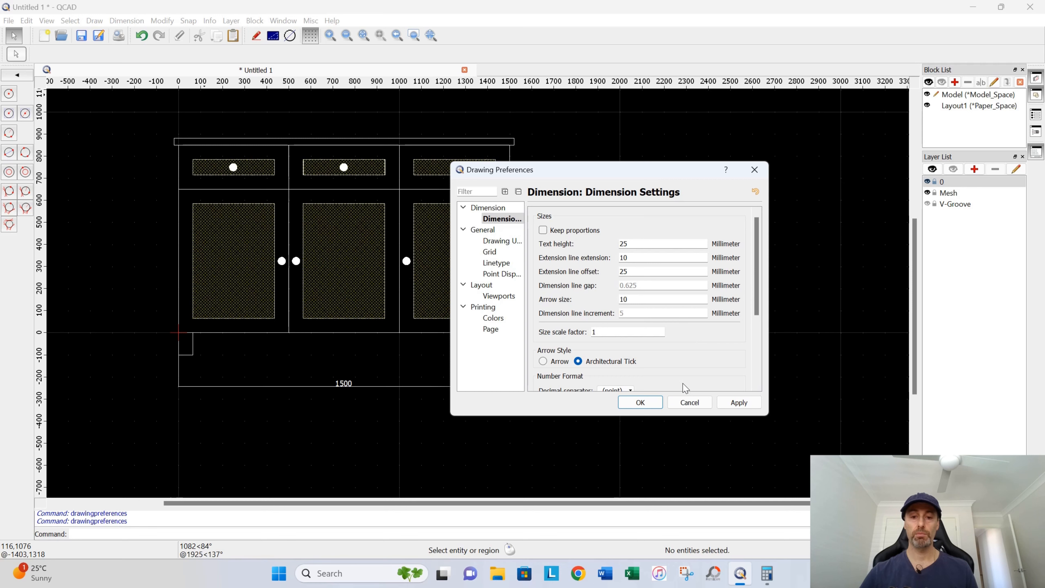
click(735, 406)
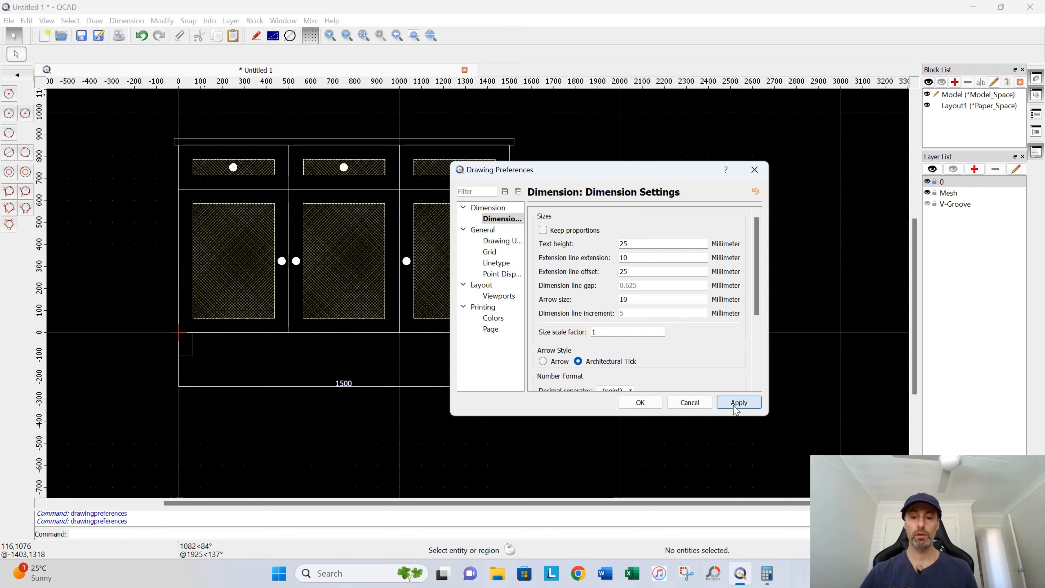
click(652, 403)
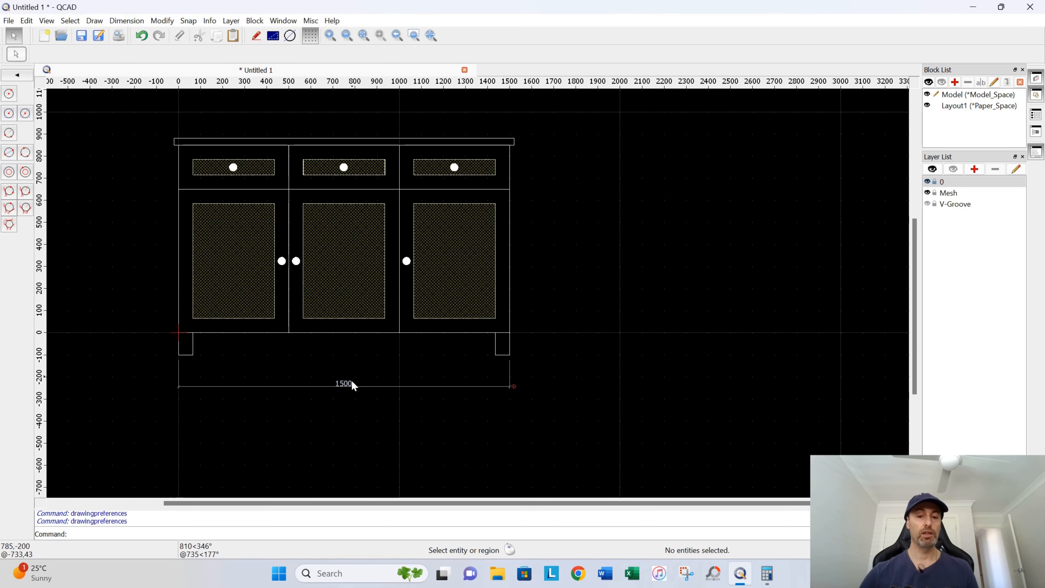
- Reopen the drawing's dimension settings and set the arrow size to 15 mm
scroll(519, 392, up, 5)
scroll(505, 375, up, 3)
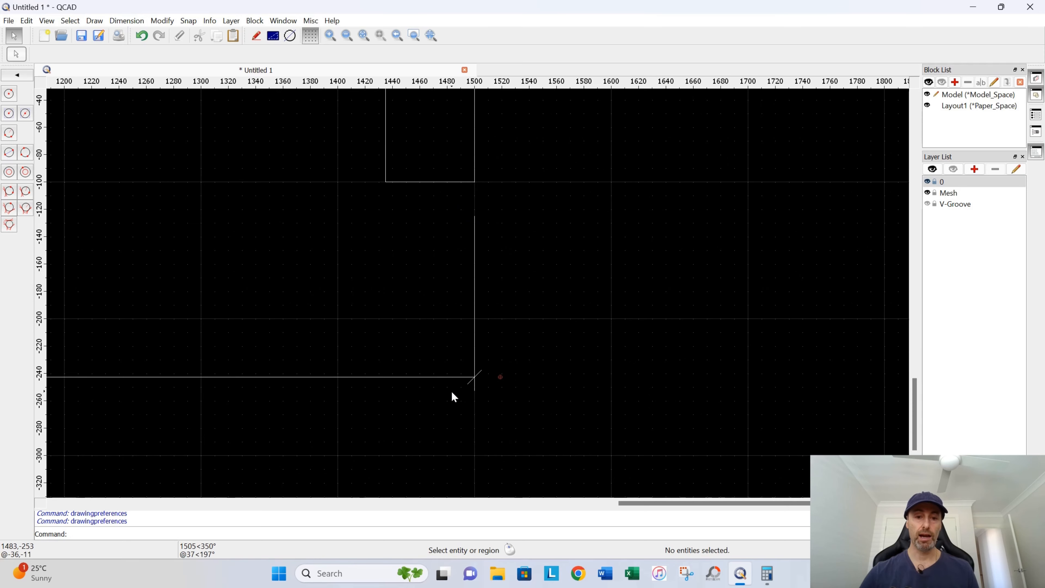
scroll(404, 334, down, 2)
scroll(403, 335, down, 3)
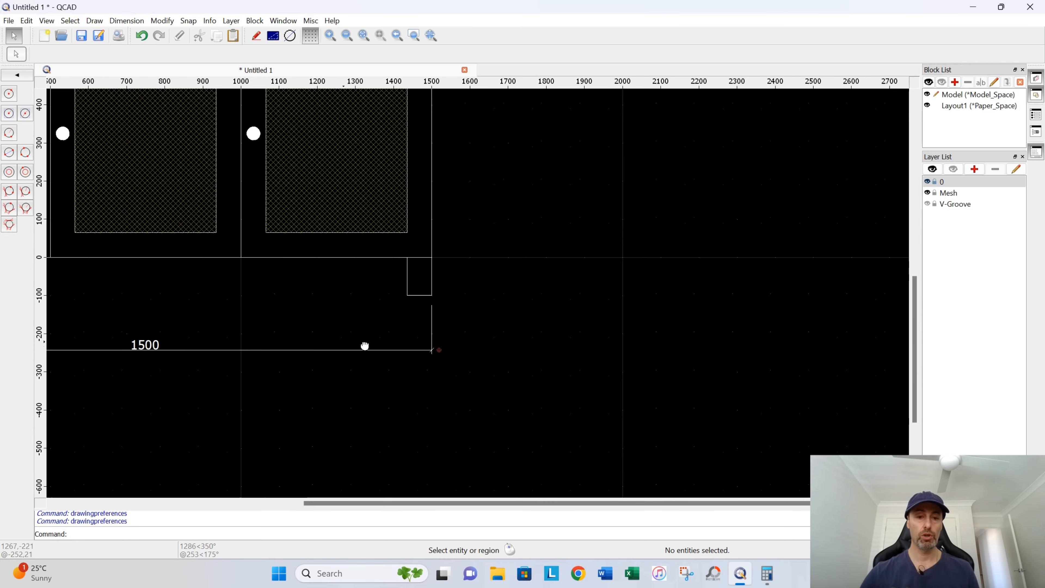
mouse_move(369, 350)
middle_down()
mouse_move(532, 368)
mouse_move(487, 355)
middle_up()
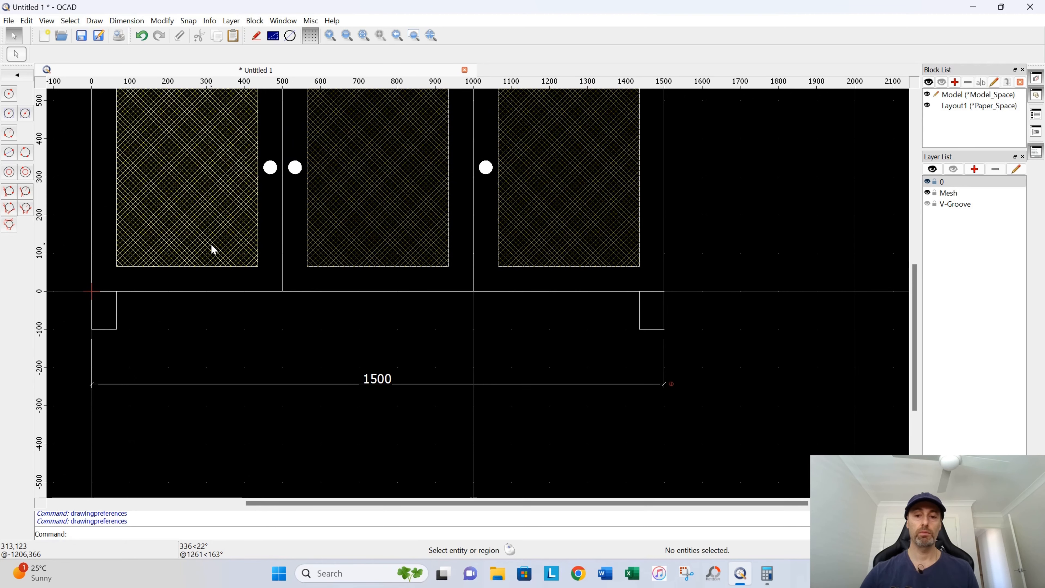
click(26, 21)
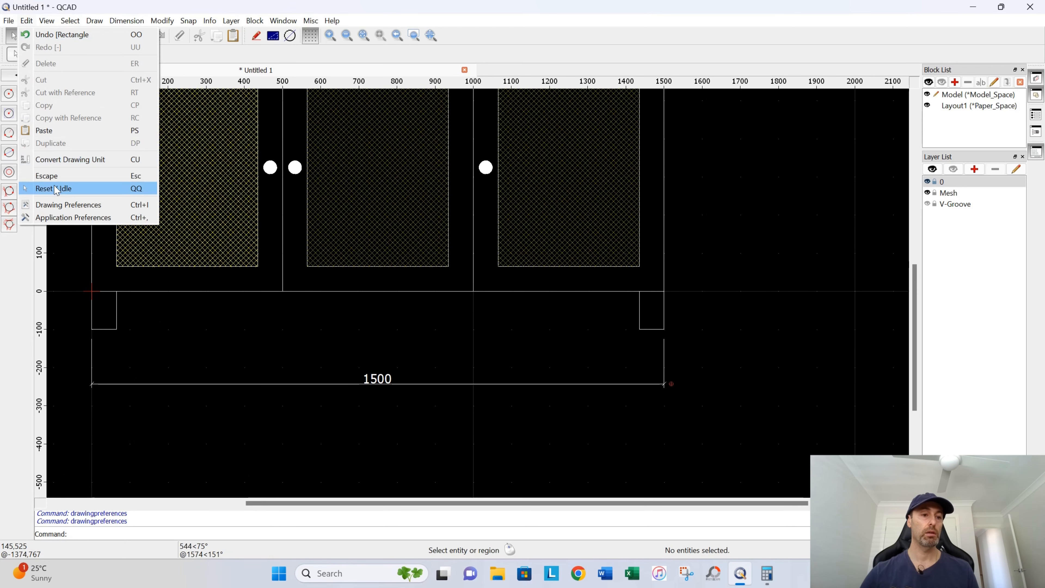
click(57, 204)
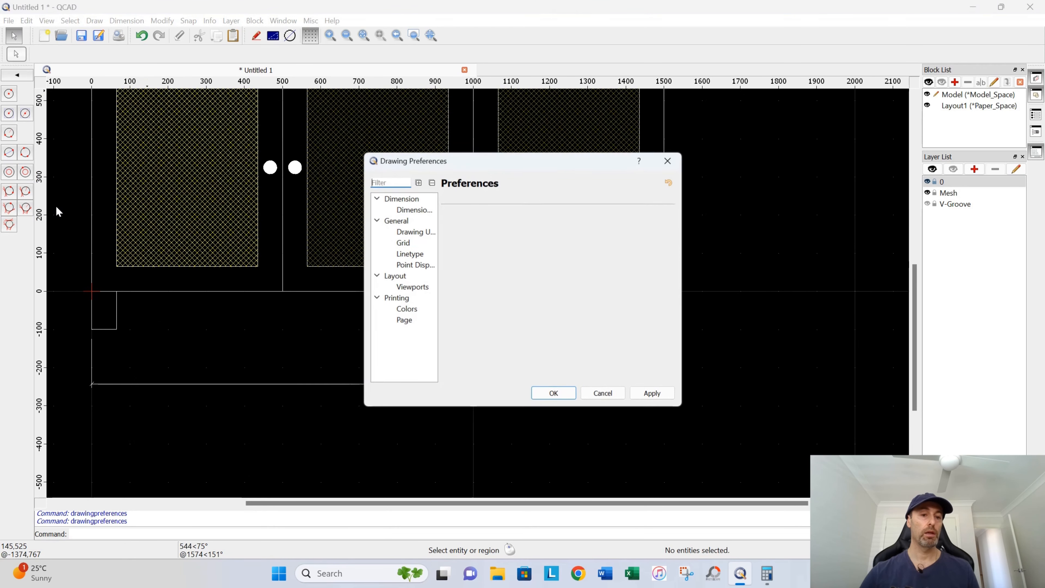
click(412, 210)
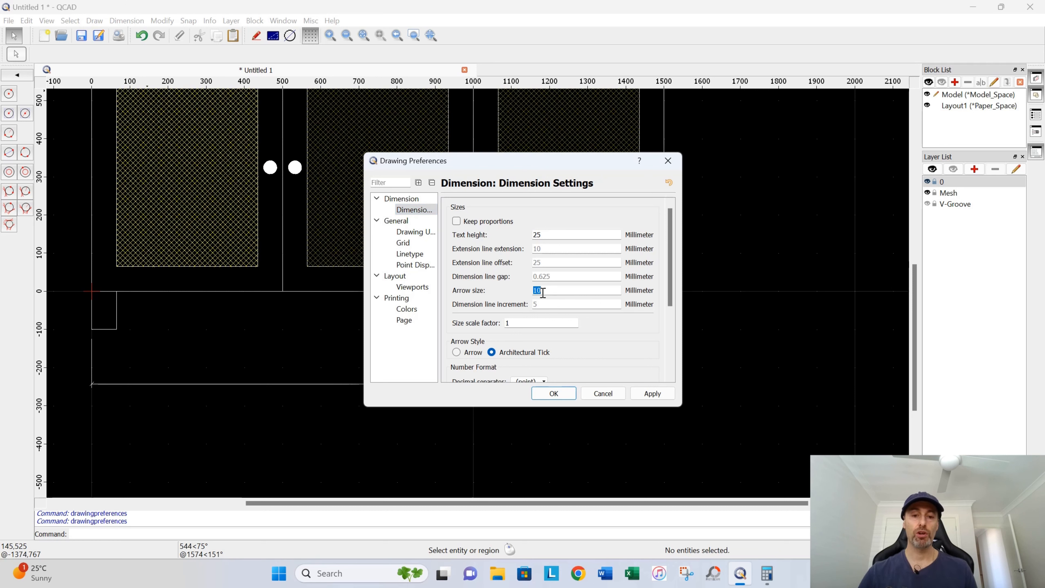
text(15)
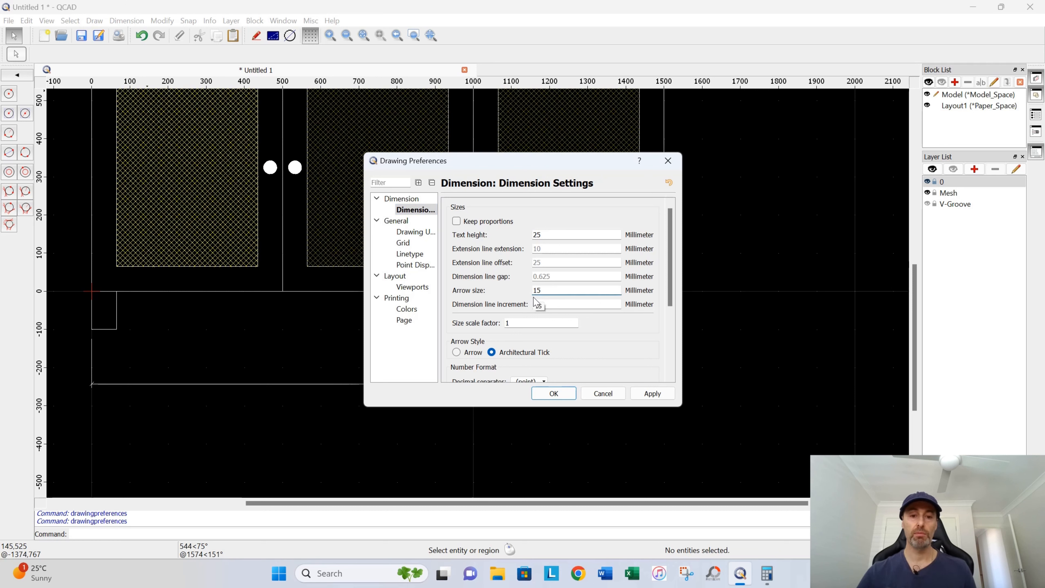
- Set the extension line offset and the dimension text height to 30 mm each, and accept the settings
click(545, 263)
text(30)
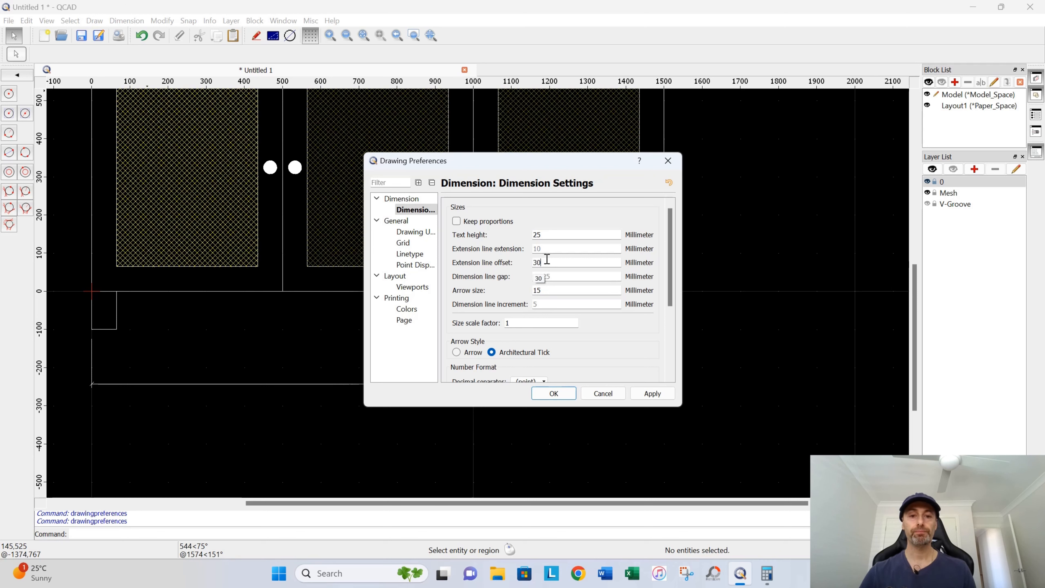
double_click(544, 234)
text(30)
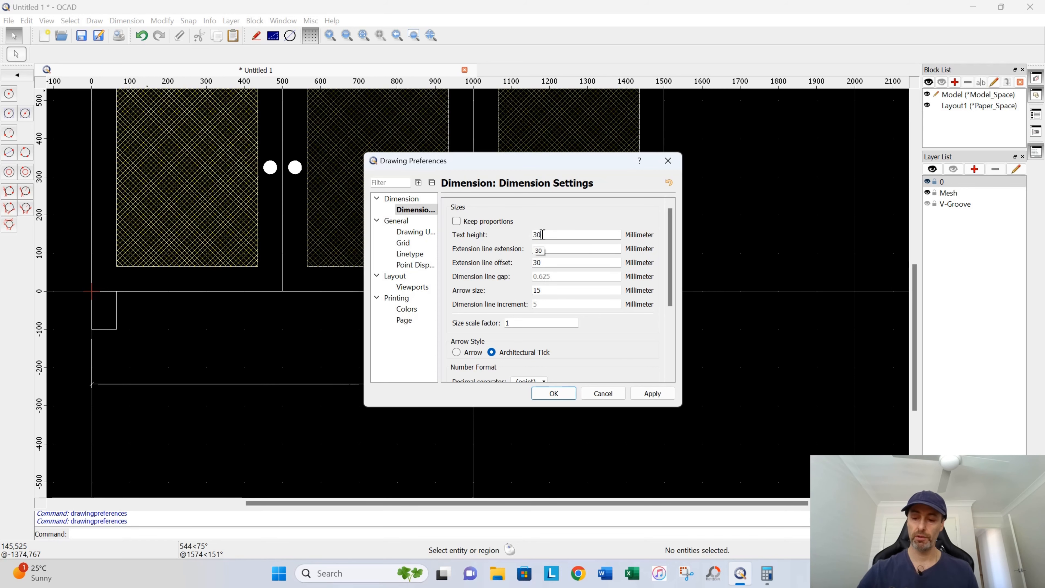
click(644, 394)
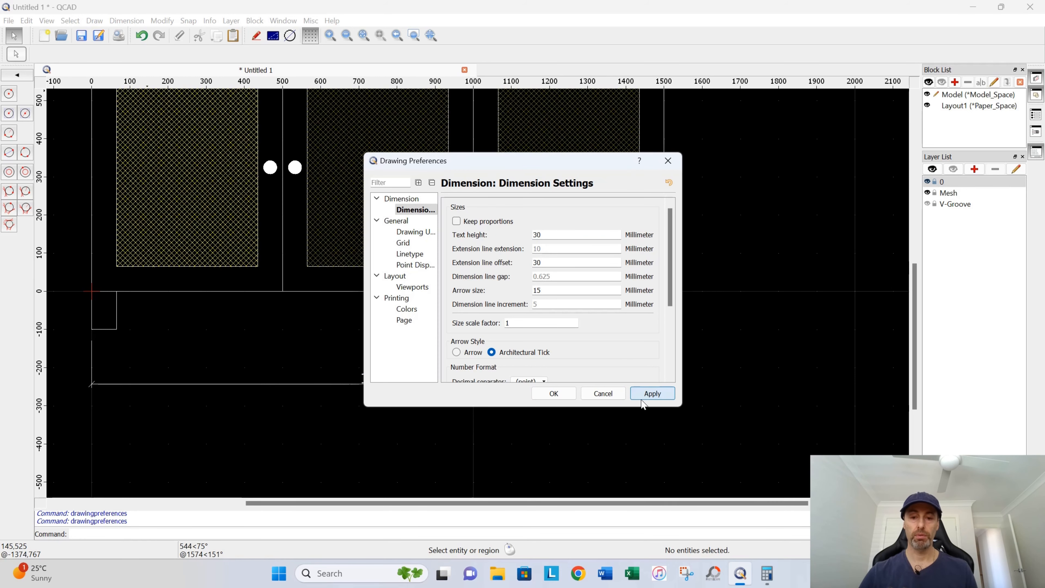
click(556, 395)
- Add an aligned dimension from the left foot's outer bottom corner up to the benchtop's top edge, with the dimension line about 110 mm left of the cabinet
scroll(512, 370, down, 2)
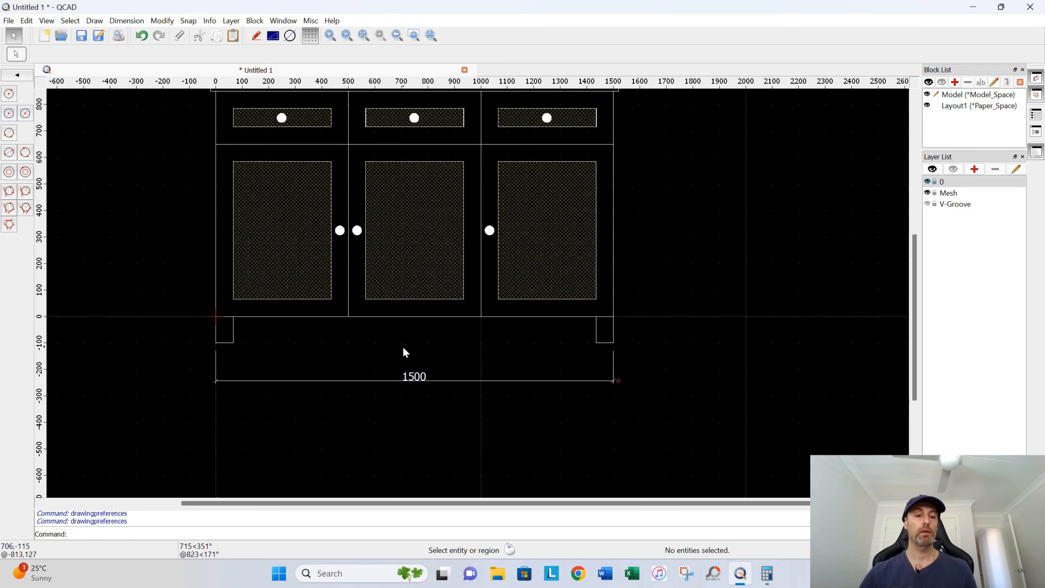
mouse_move(317, 329)
middle_down()
mouse_move(468, 373)
mouse_move(464, 380)
middle_up()
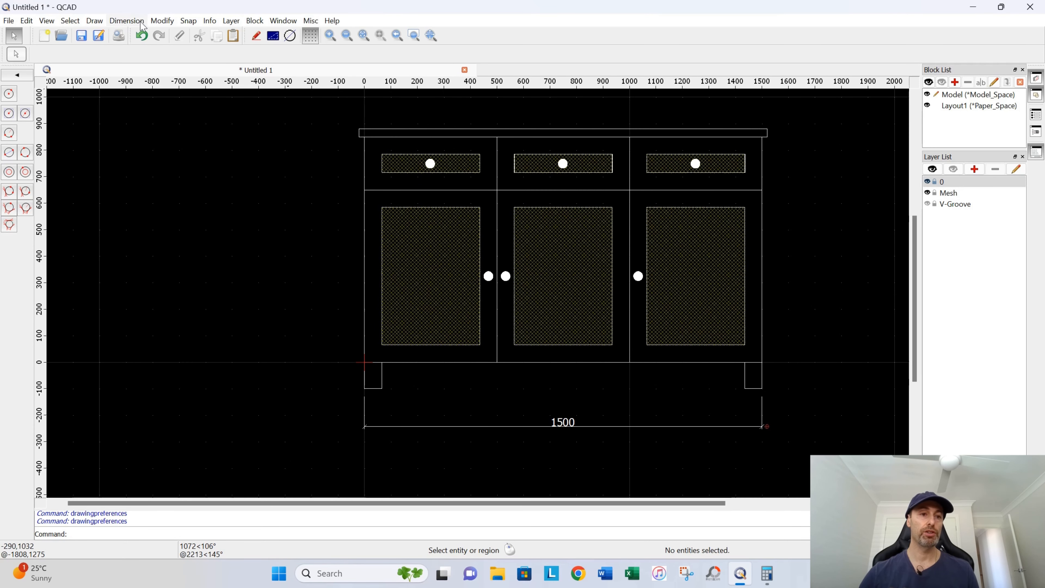
click(127, 21)
click(137, 33)
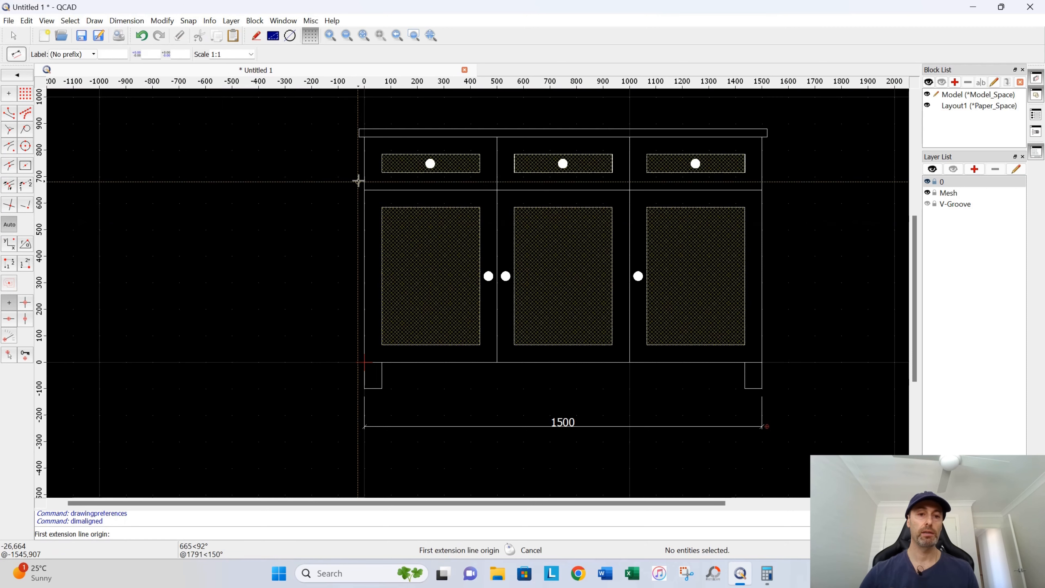
click(126, 21)
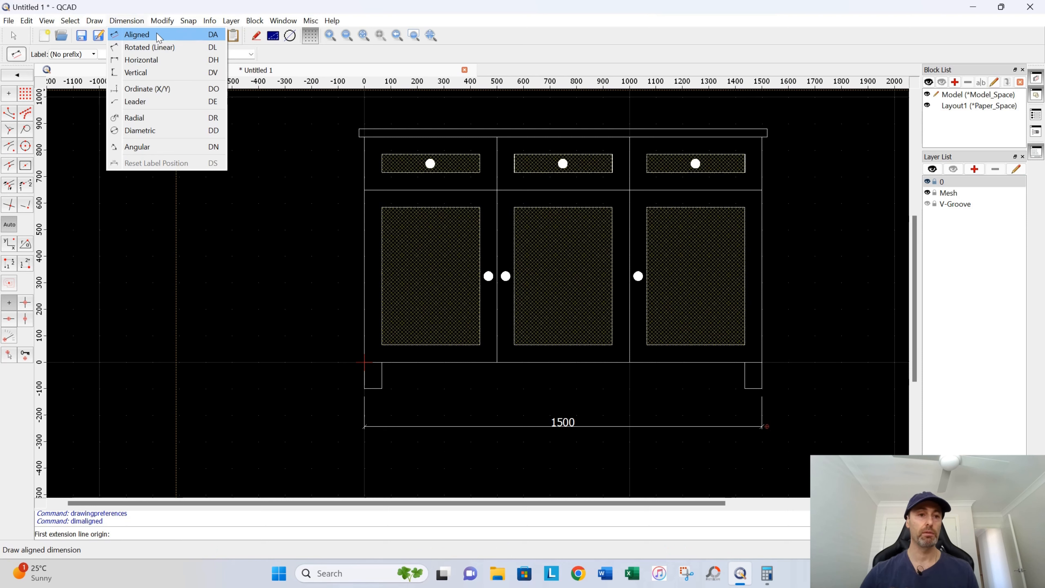
click(165, 36)
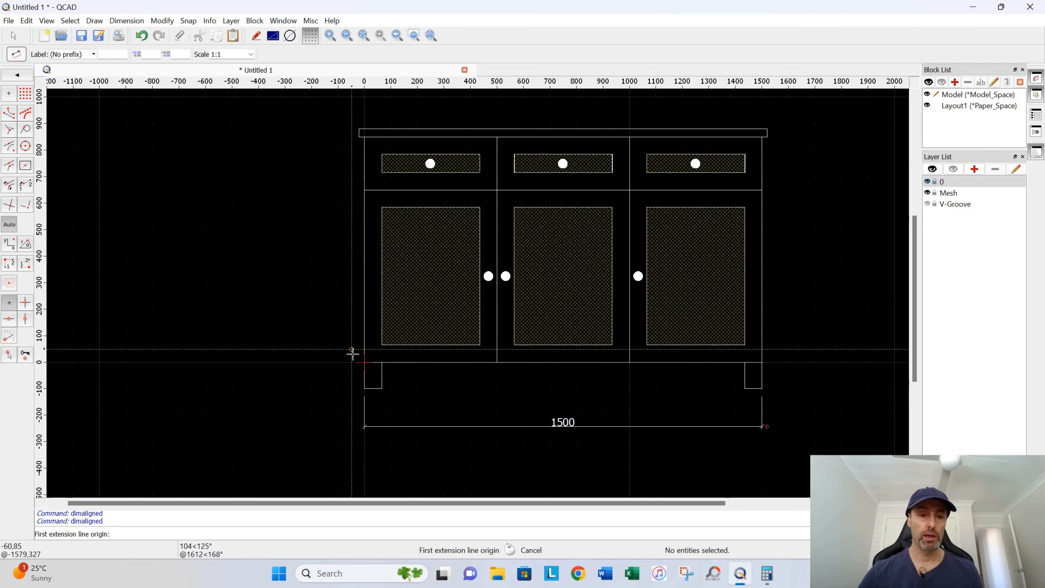
click(364, 388)
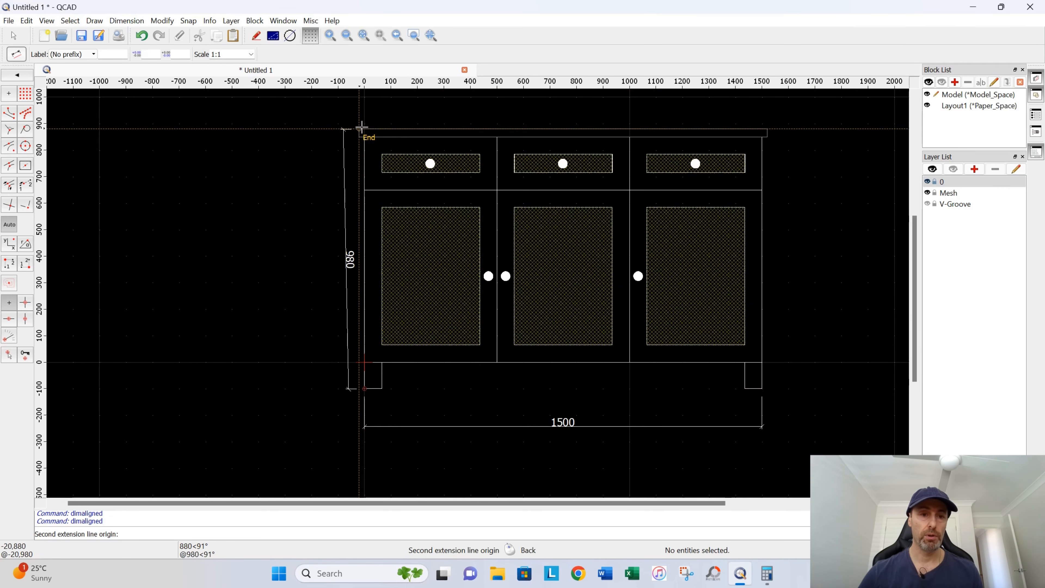
scroll(362, 136, up, 4)
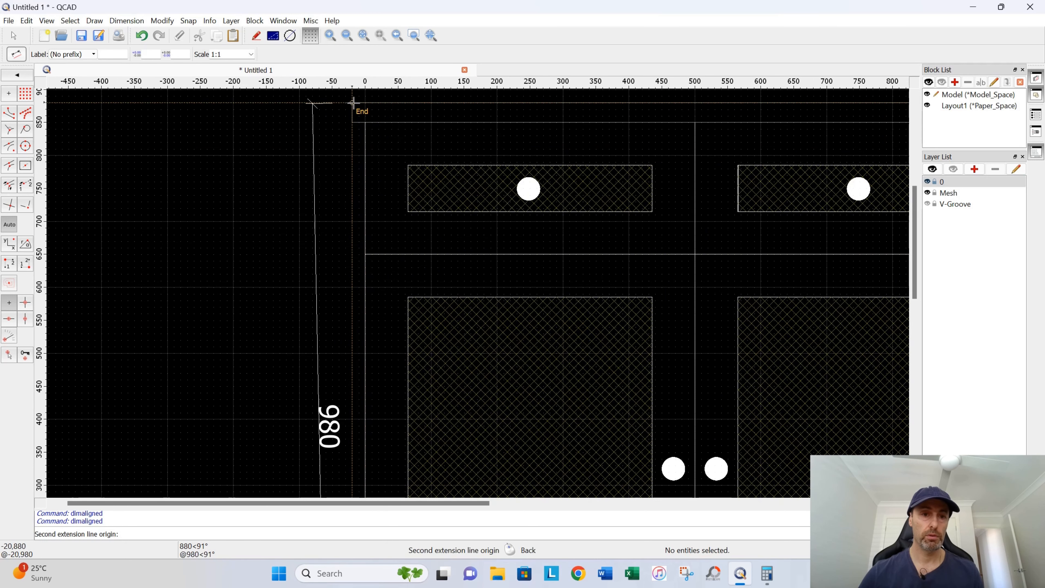
click(364, 103)
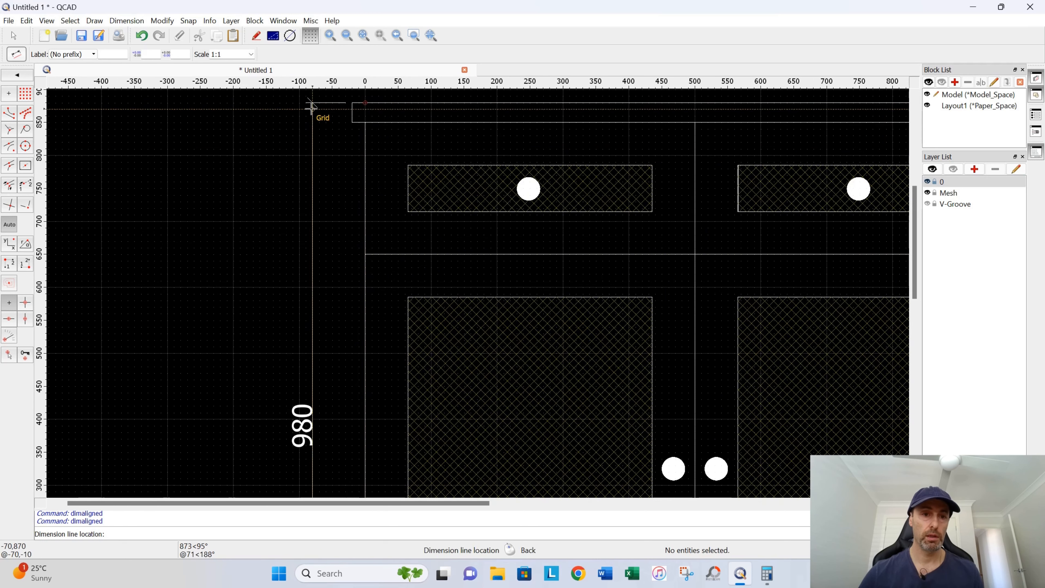
click(292, 105)
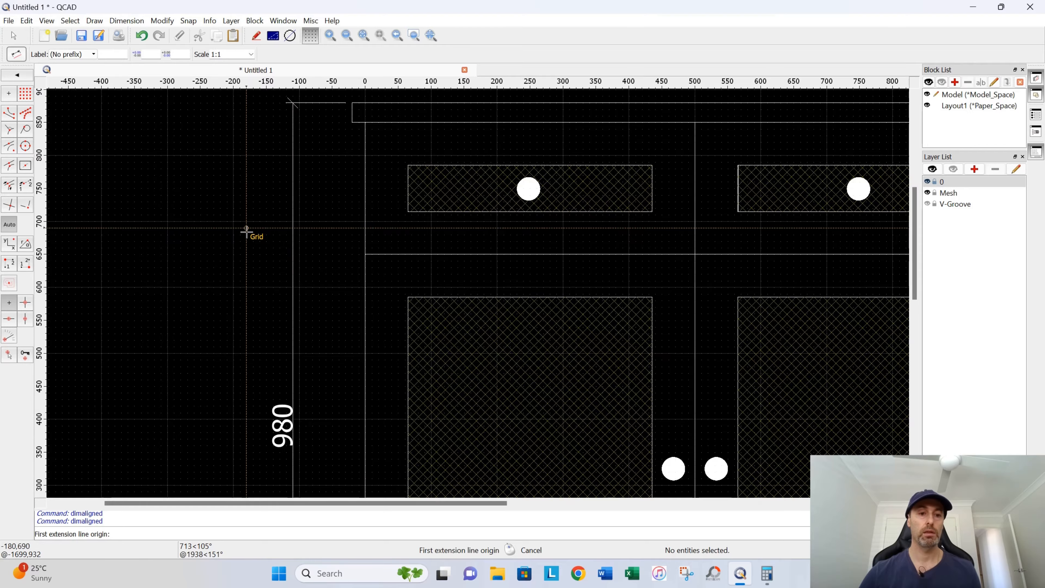
scroll(245, 233, down, 4)
middle_drag(223, 266, 232, 228)
scroll(233, 228, down, 1)
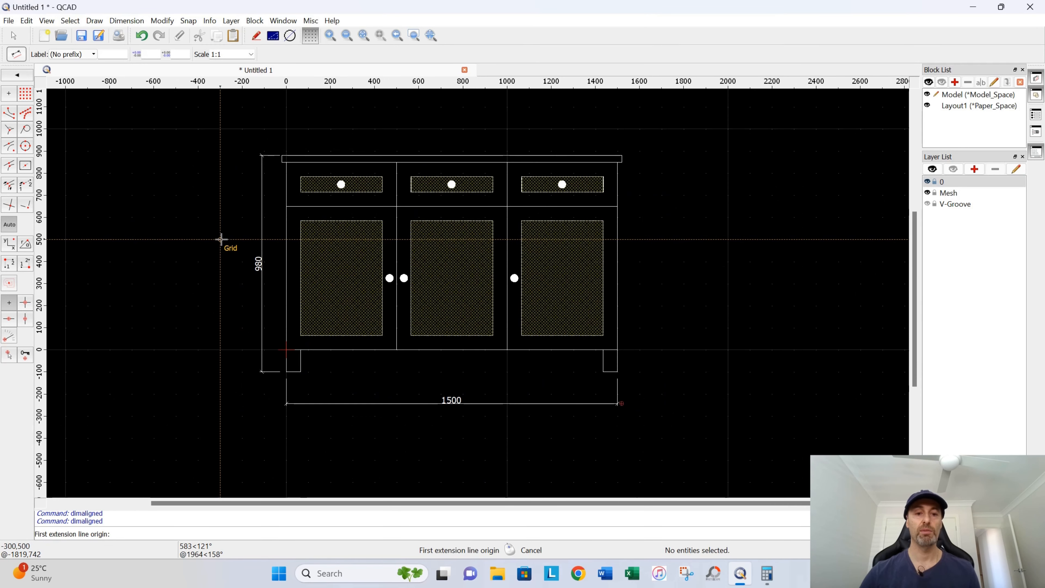
right_click(242, 396)
scroll(508, 364, down, 1)
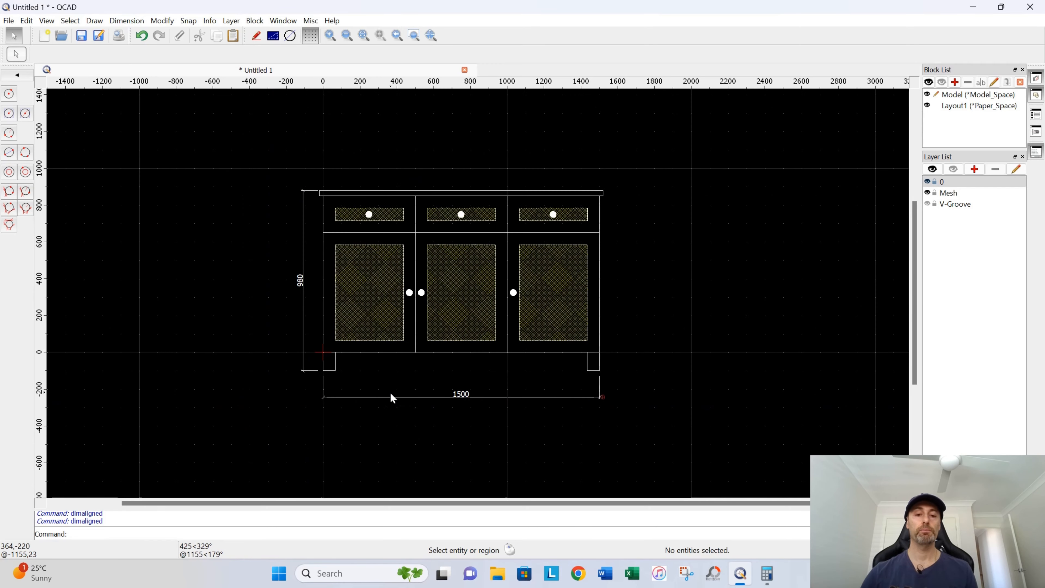
scroll(391, 393, up, 4)
scroll(389, 388, down, 2)
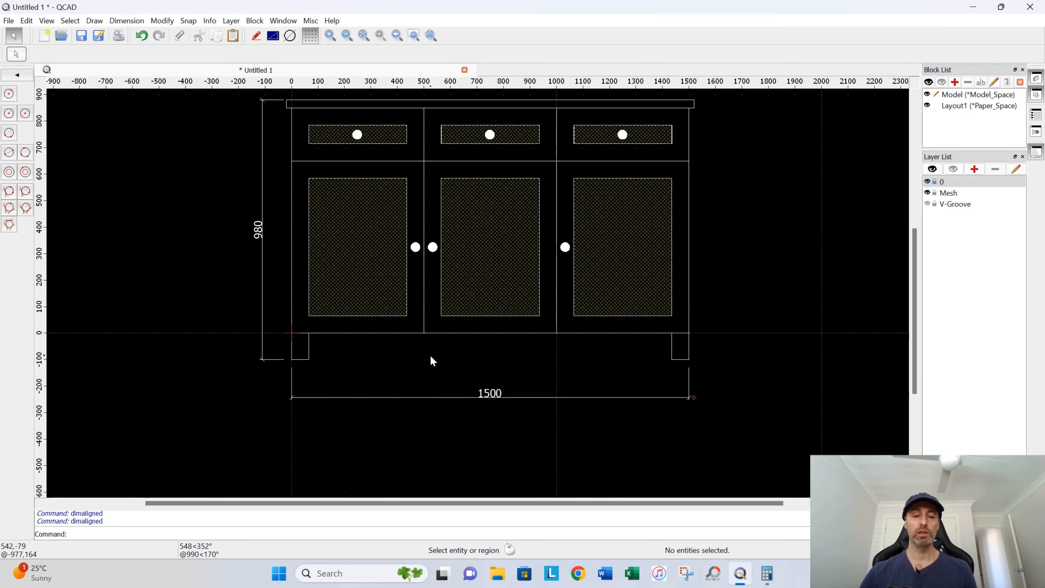
scroll(422, 363, up, 1)
scroll(523, 371, up, 3)
scroll(546, 374, down, 2)
mouse_move(546, 374)
middle_down()
mouse_move(484, 288)
mouse_move(522, 313)
middle_up()
click(126, 21)
click(137, 33)
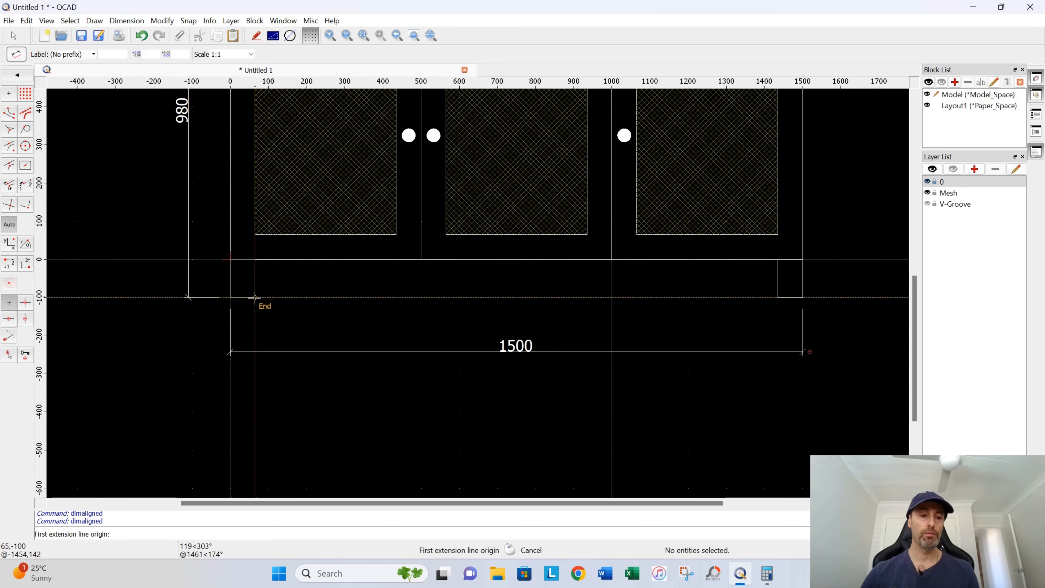
click(254, 259)
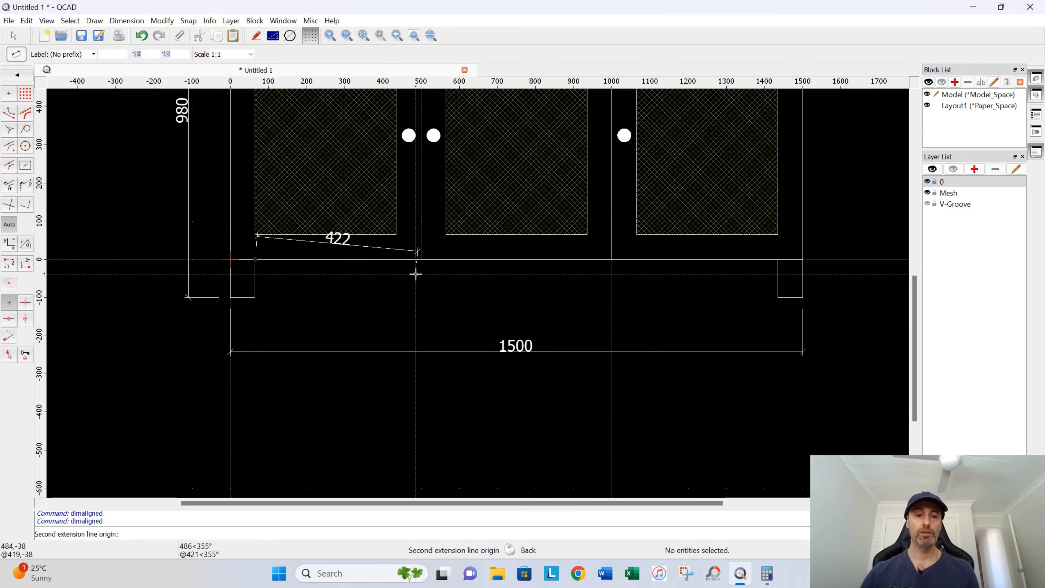
click(421, 259)
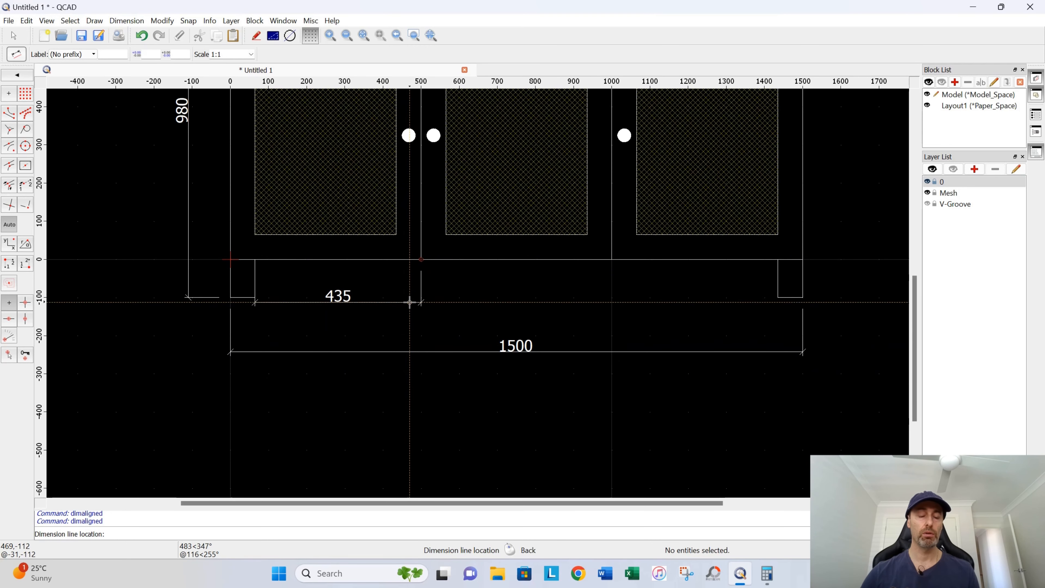
right_click(405, 294)
right_click(408, 294)
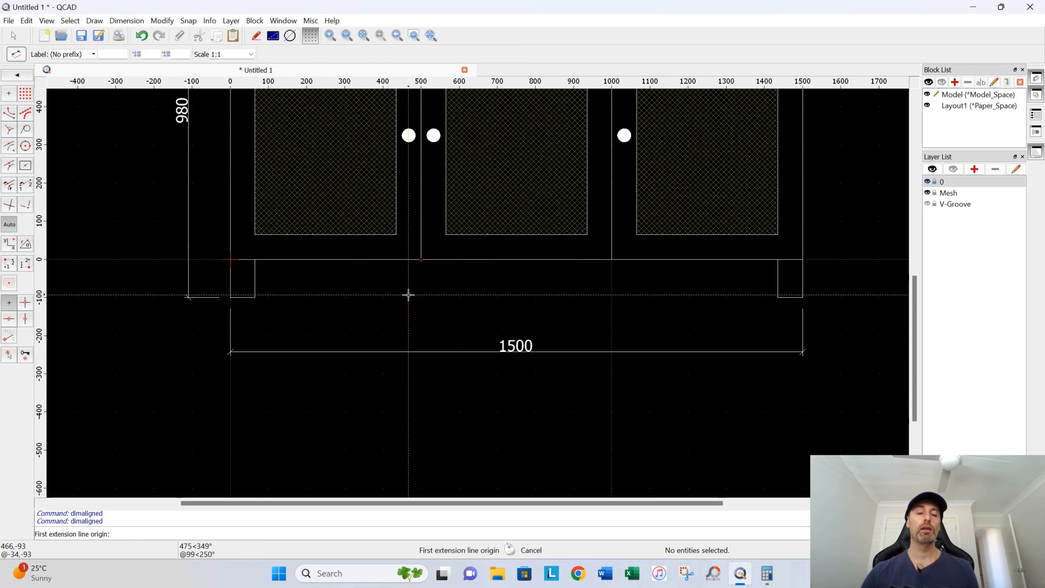
right_click(408, 295)
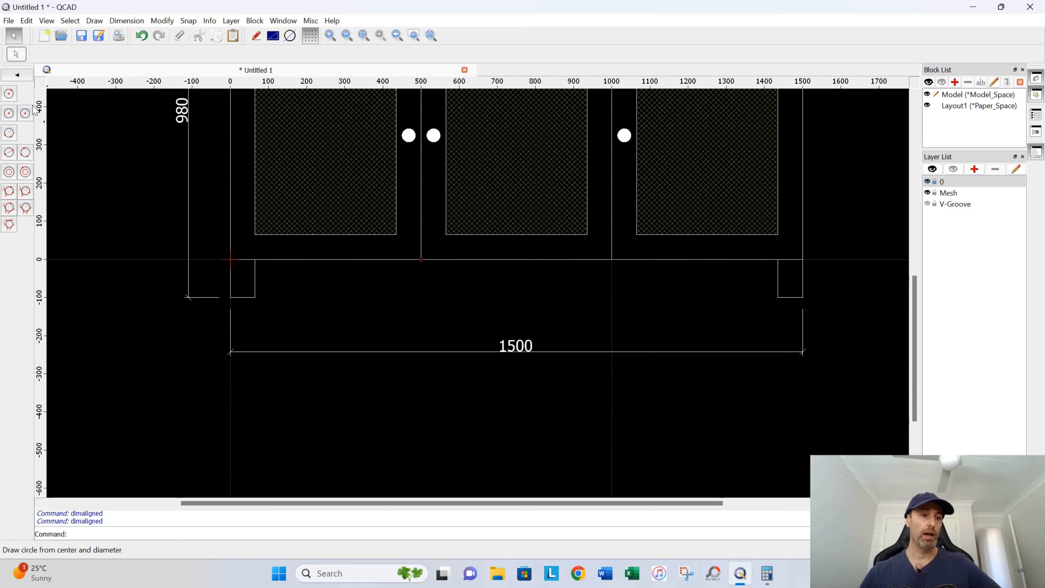
- Draw a helper line joining the inner bottom corners of the left and right feet
click(16, 74)
click(17, 94)
click(15, 94)
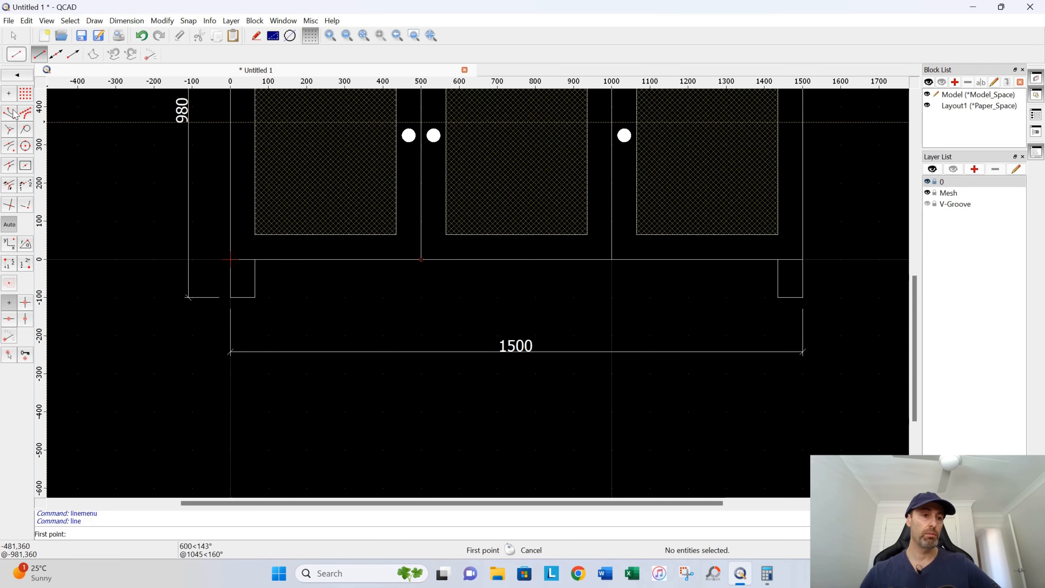
click(256, 298)
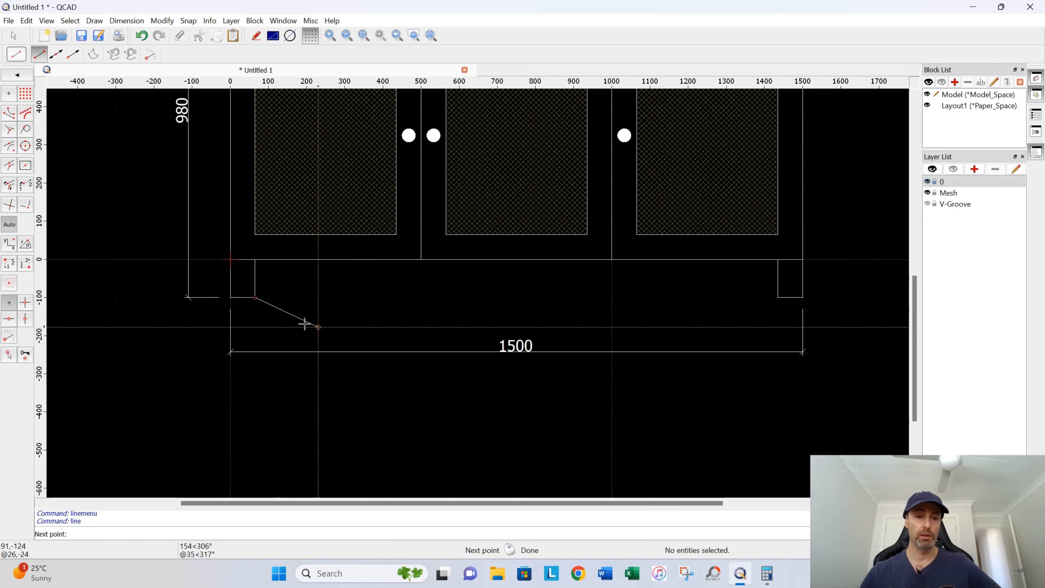
click(779, 297)
right_click(658, 287)
- Draw two vertical helper lines extending both bay dividers from the cabinet's bottom edge down to the line between the feet
click(611, 259)
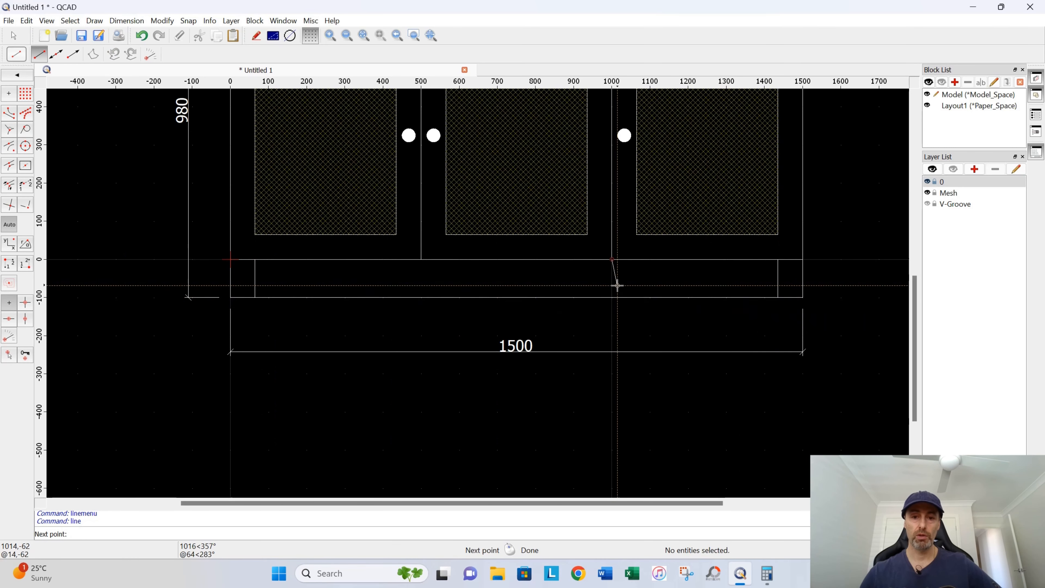
click(611, 298)
right_click(613, 310)
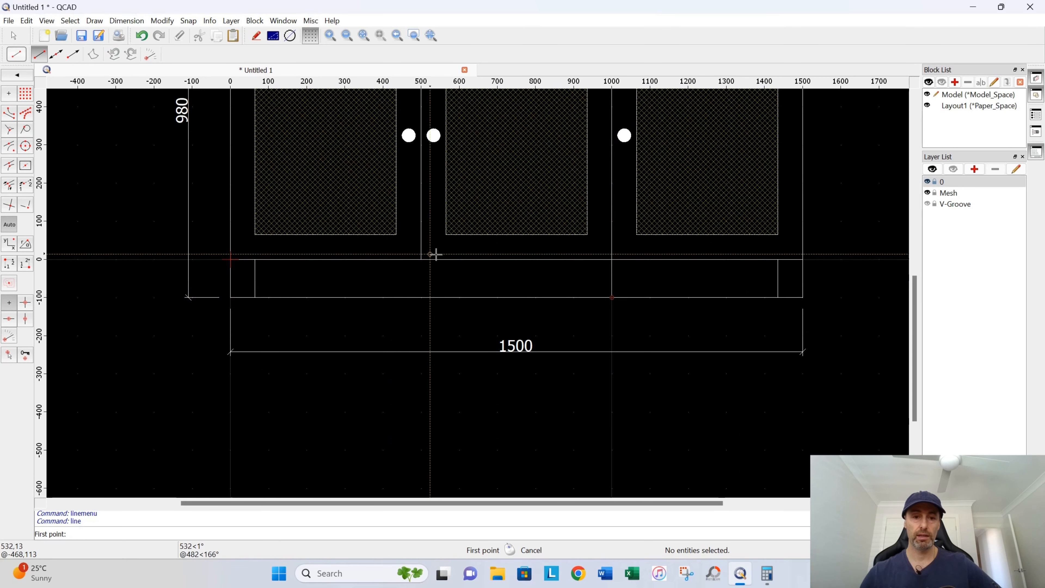
click(421, 259)
click(421, 298)
right_click(414, 313)
right_click(407, 318)
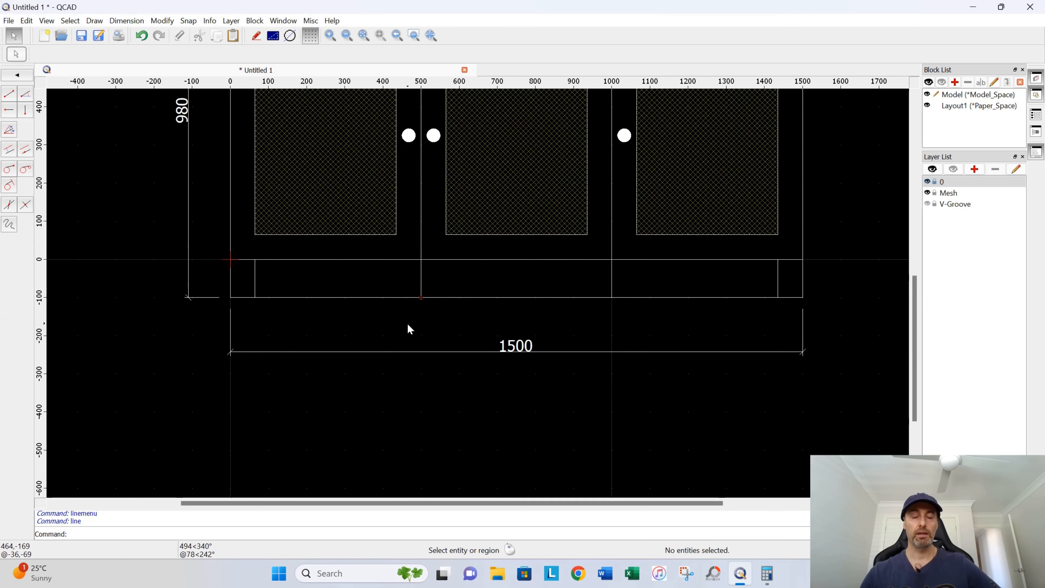
- Delete the overall width dimension and add an aligned dimension for the left foot's width, with the dimension line about 85 mm below the foot
drag(859, 335, 606, 381)
key(Delete)
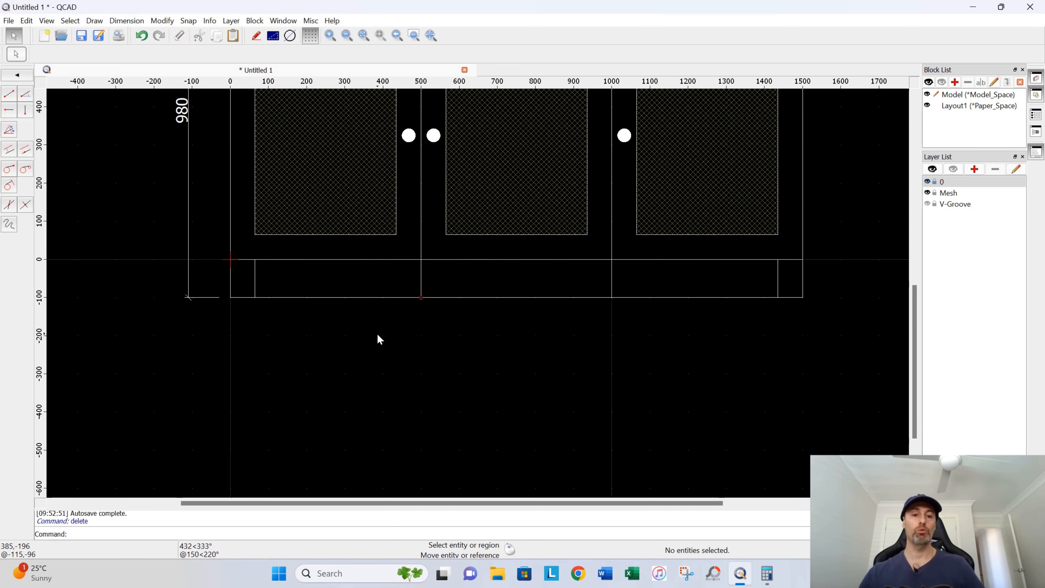
click(127, 21)
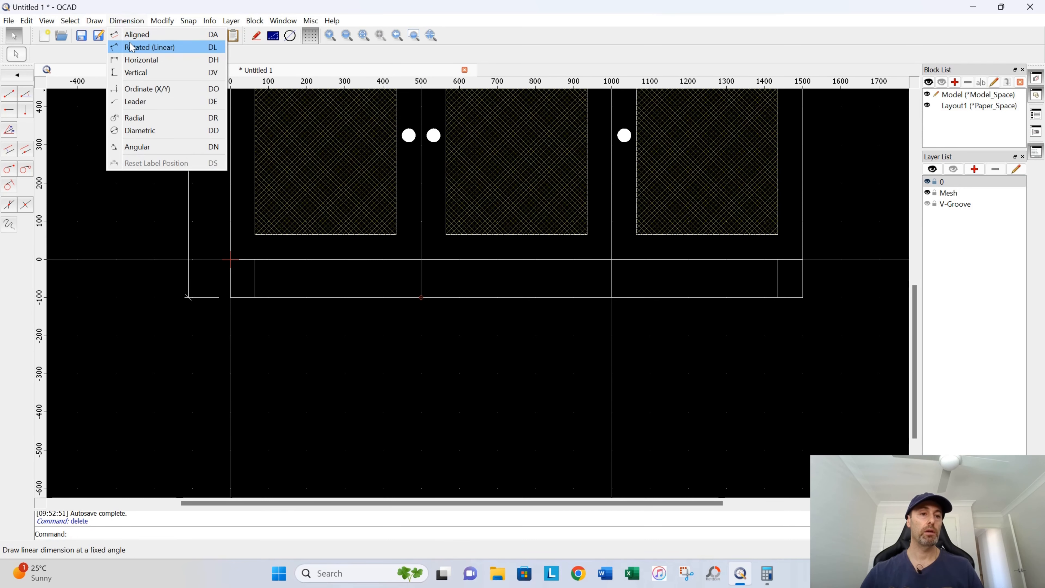
click(135, 33)
click(230, 297)
click(254, 297)
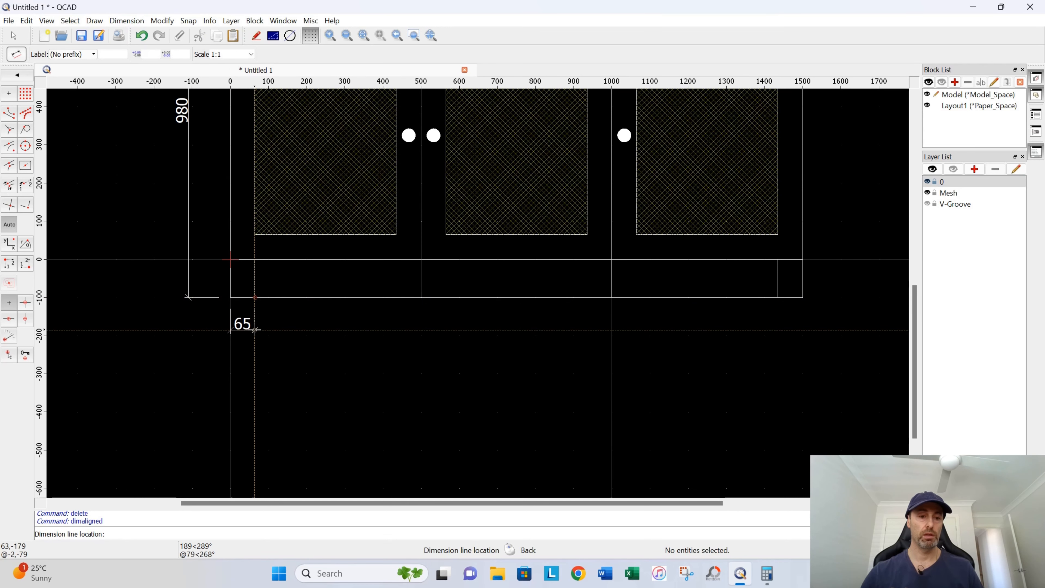
click(255, 329)
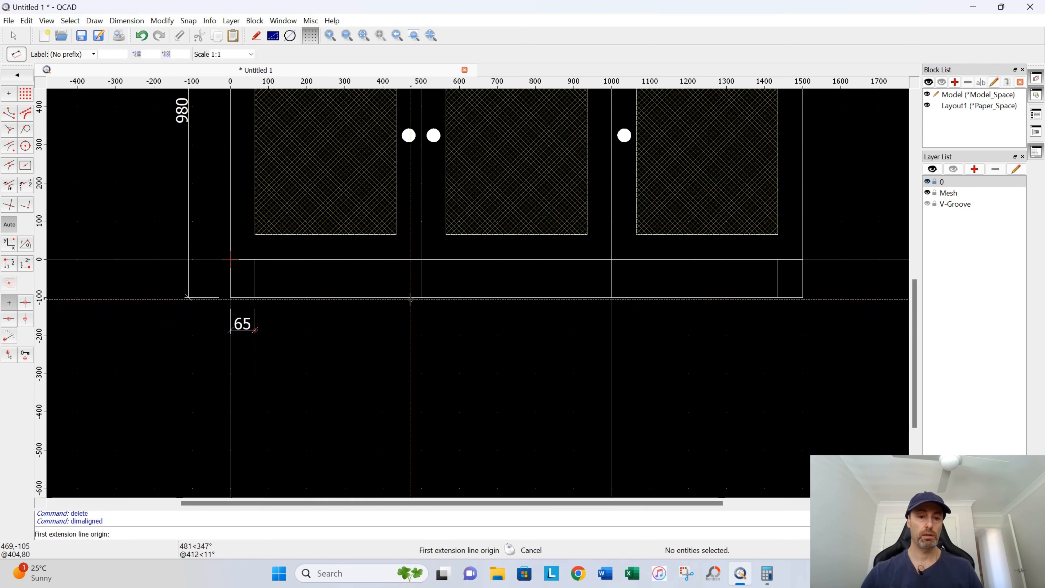
- Add an aligned dimension from the first bay divider's helper line to the left foot's inner corner, in line with the foot width dimension
click(421, 297)
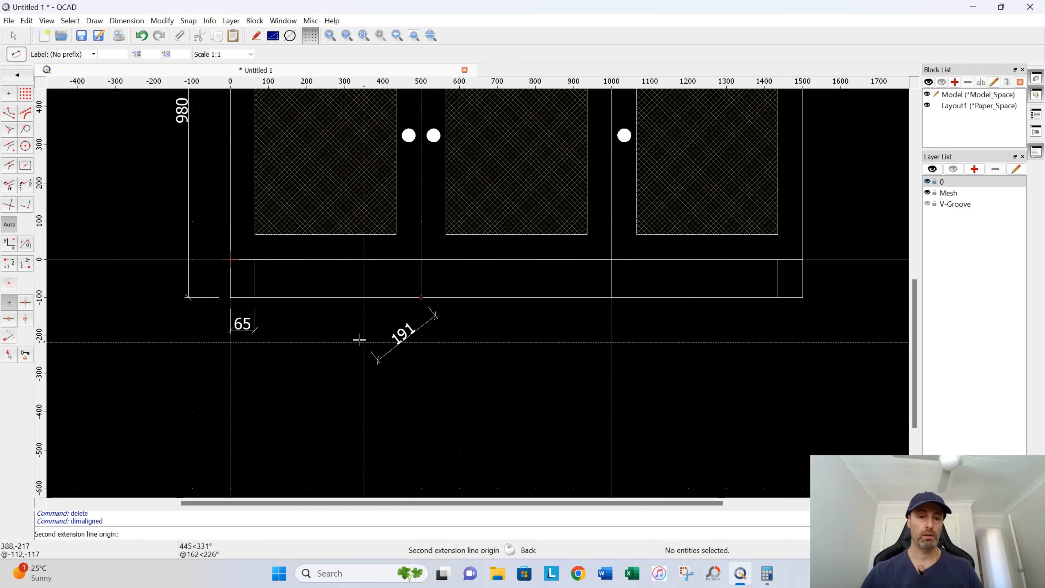
click(255, 297)
scroll(258, 326, up, 8)
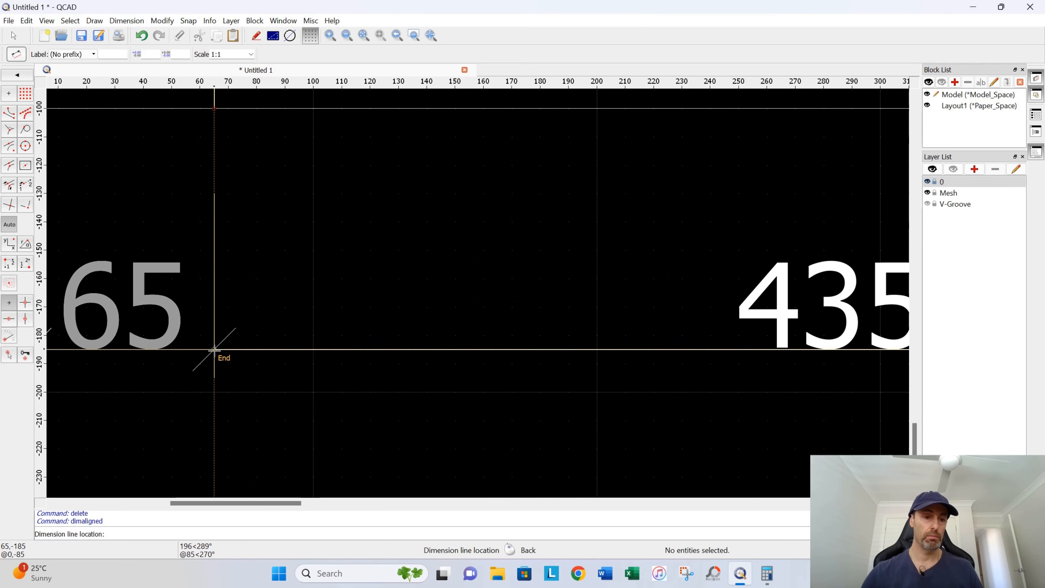
click(213, 349)
- Add an aligned dimension across the middle bay between the two divider helper lines, in line with the dimensions beside it
scroll(316, 395, down, 4)
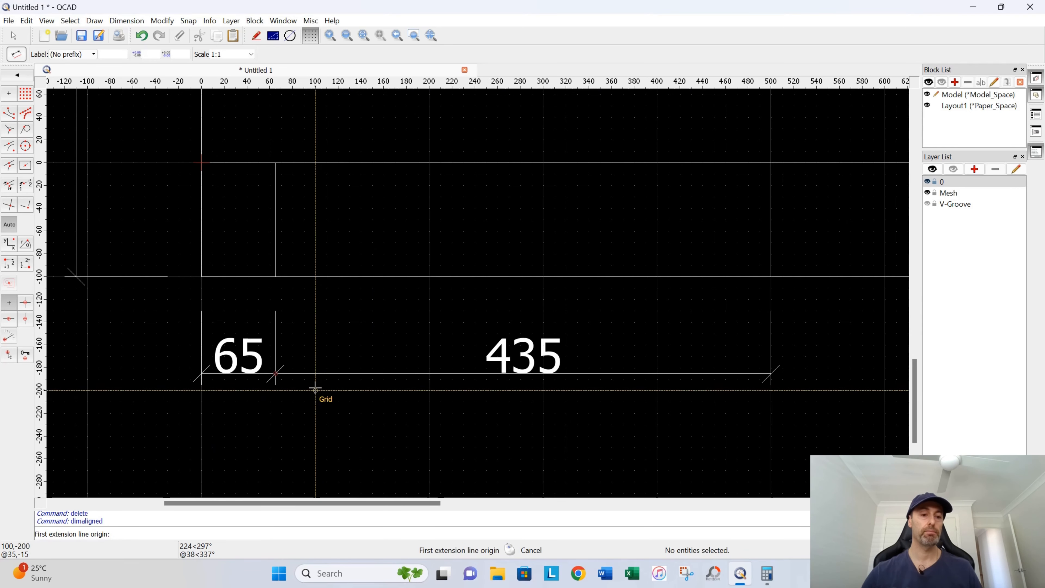
scroll(535, 399, down, 2)
scroll(535, 403, right, 10)
scroll(535, 402, down, 2)
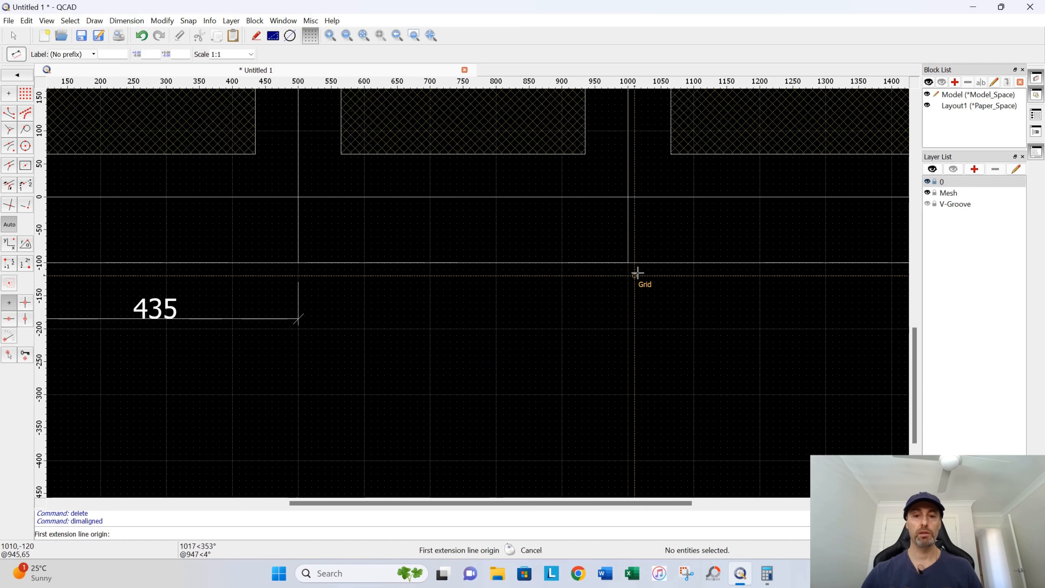
click(628, 262)
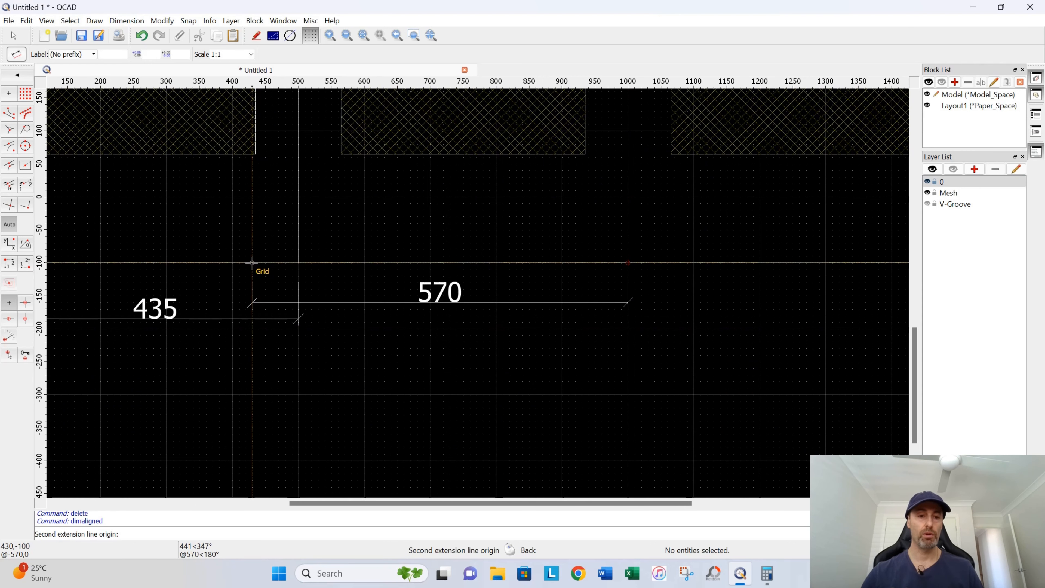
click(298, 262)
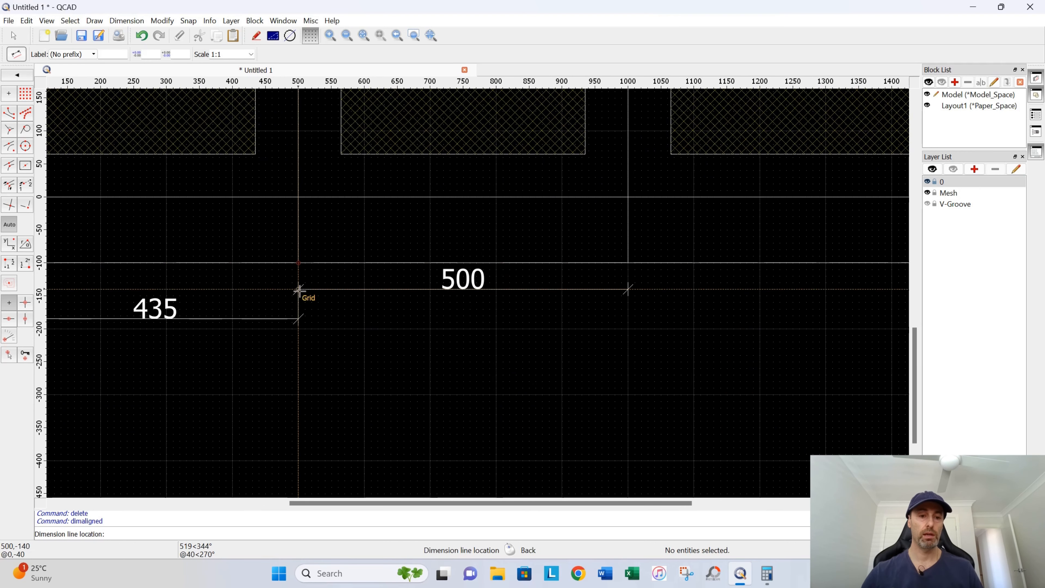
click(298, 319)
right_click(700, 343)
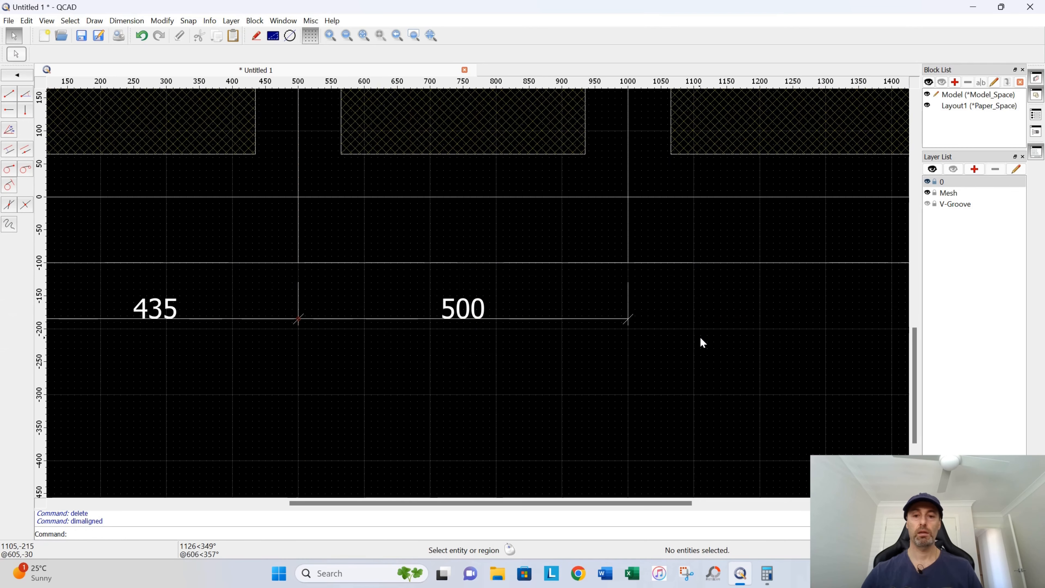
- Add an aligned dimension from the right foot's outer bottom corner to the second divider's helper line, continuing the same dimension row
scroll(363, 350, right, 10)
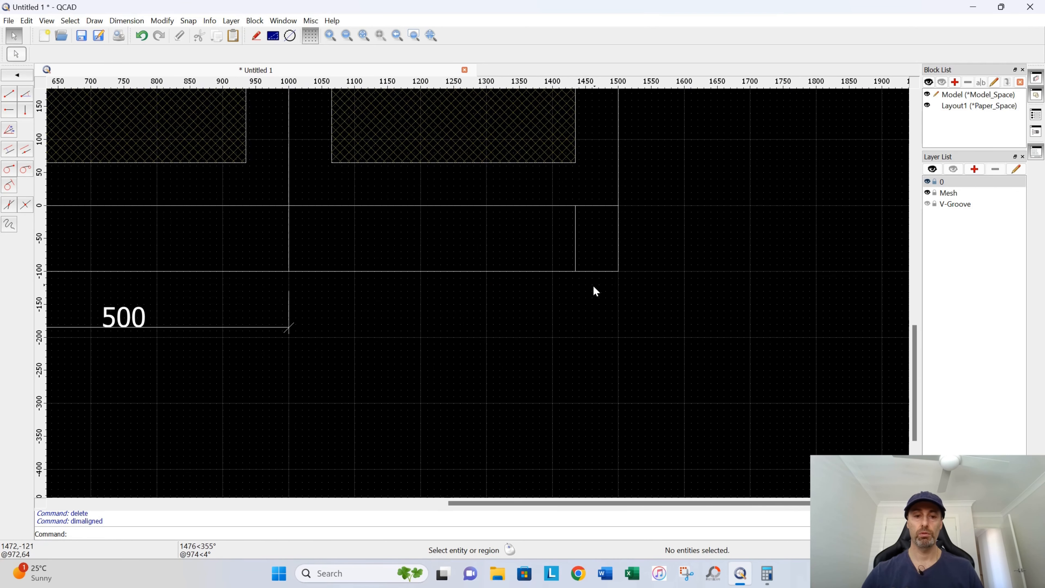
click(126, 20)
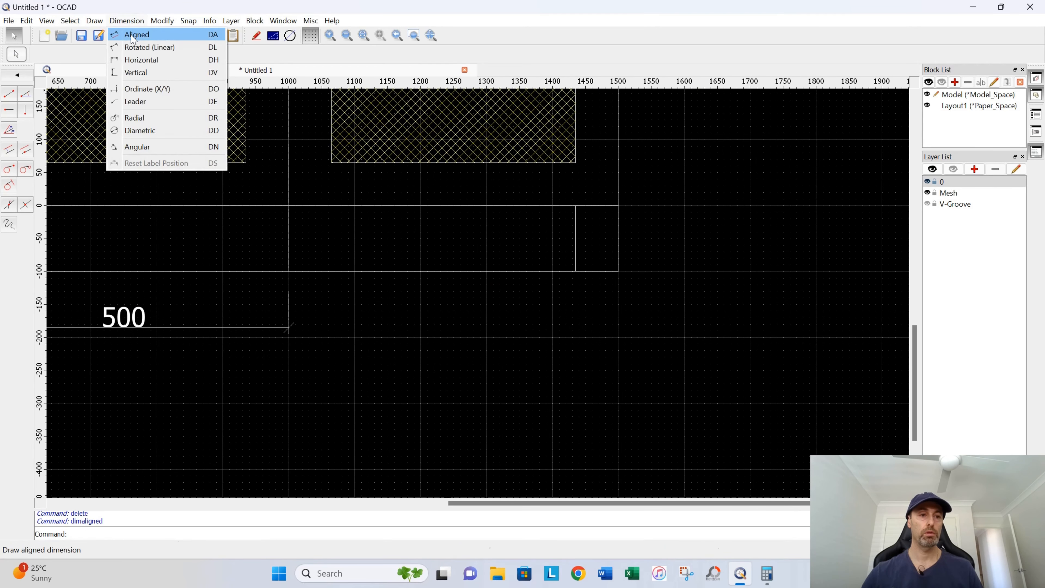
click(136, 33)
click(618, 271)
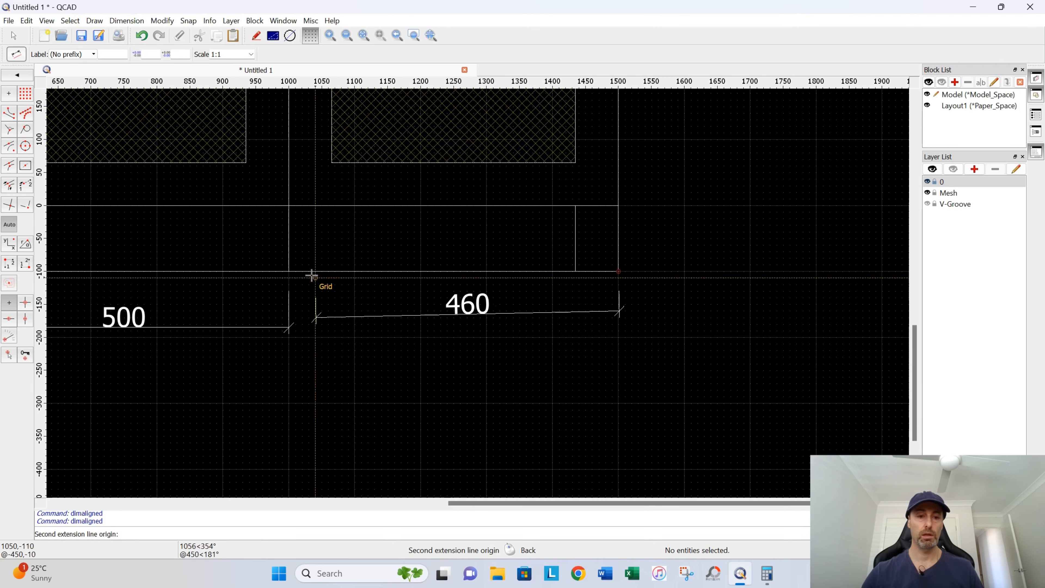
click(289, 270)
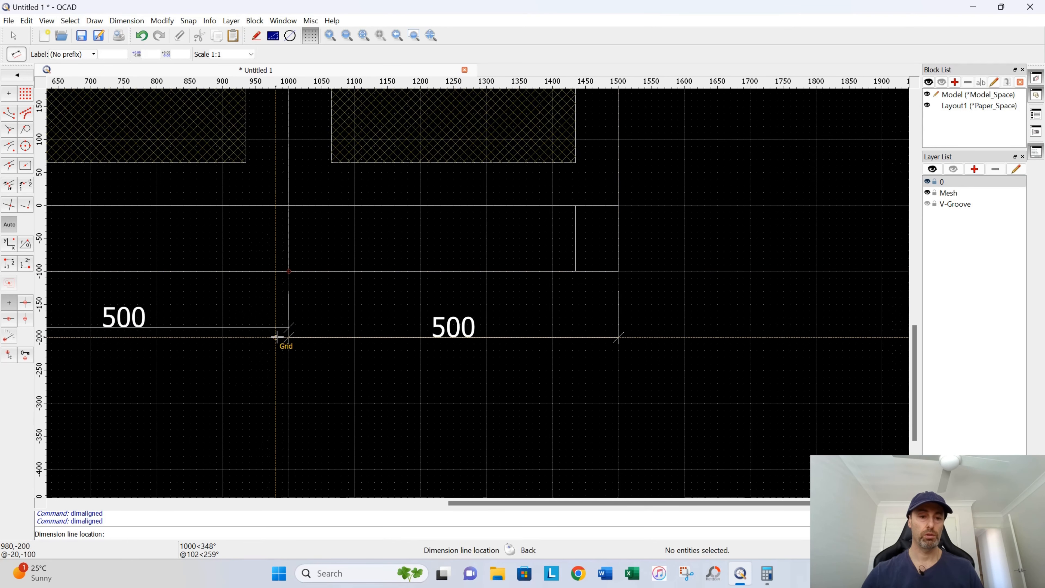
scroll(289, 327, up, 3)
click(304, 313)
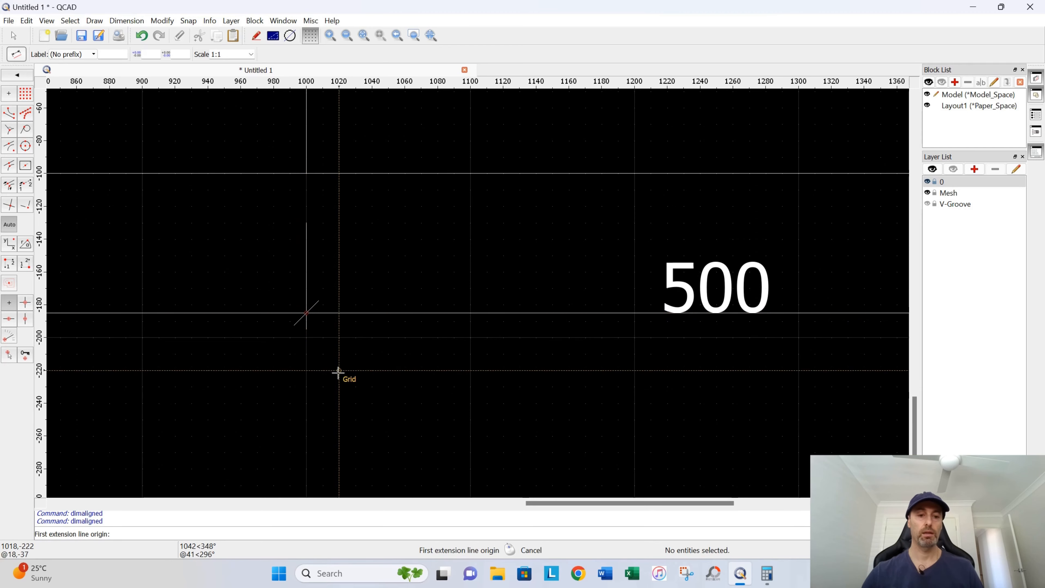
key(Escape)
- Delete the three helper lines between the feet below the cabinet's bottom edge
scroll(442, 380, down, 5)
middle_drag(327, 395, 418, 373)
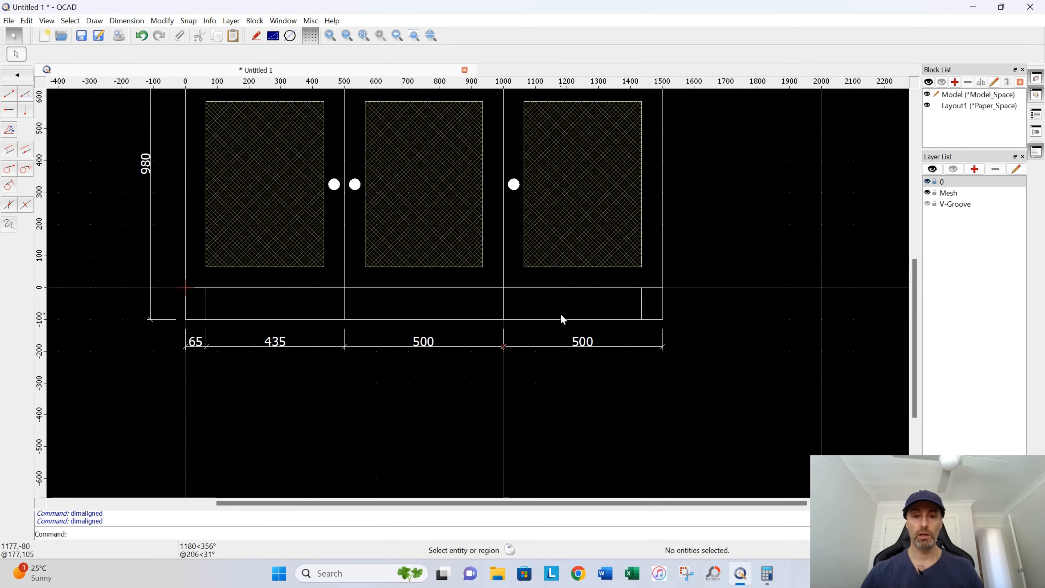
click(555, 301)
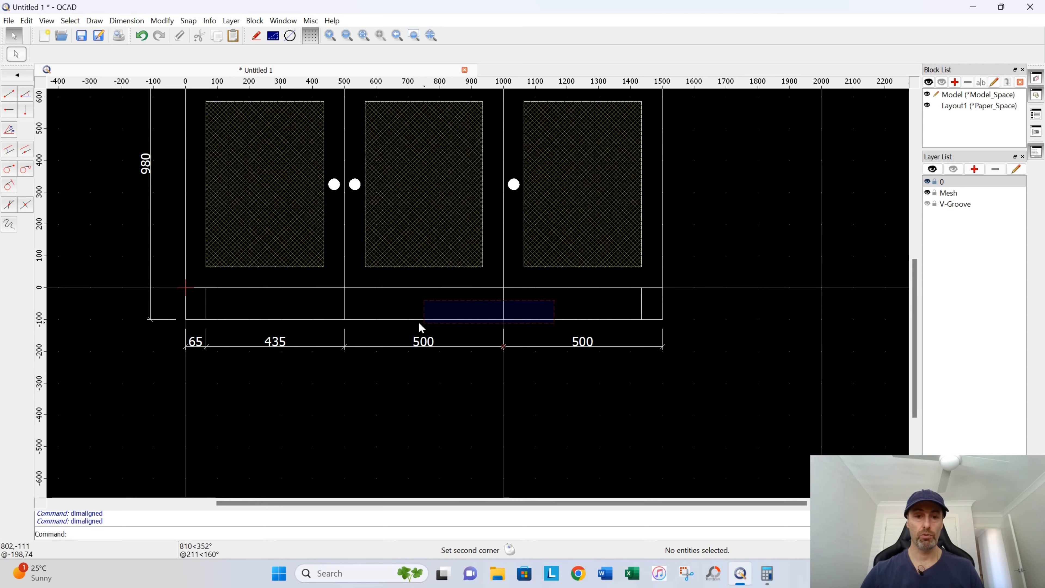
click(331, 320)
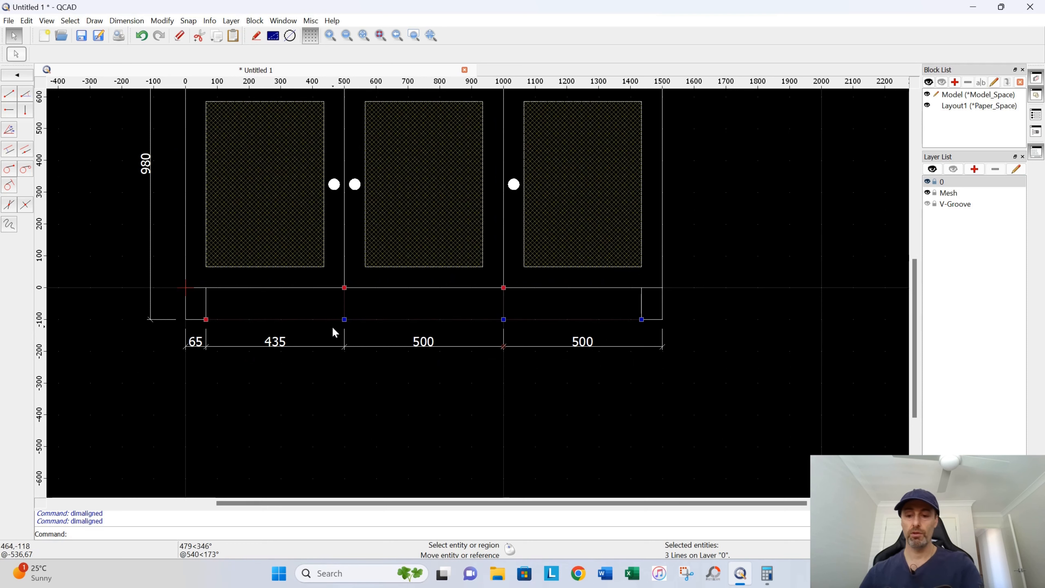
key(Delete)
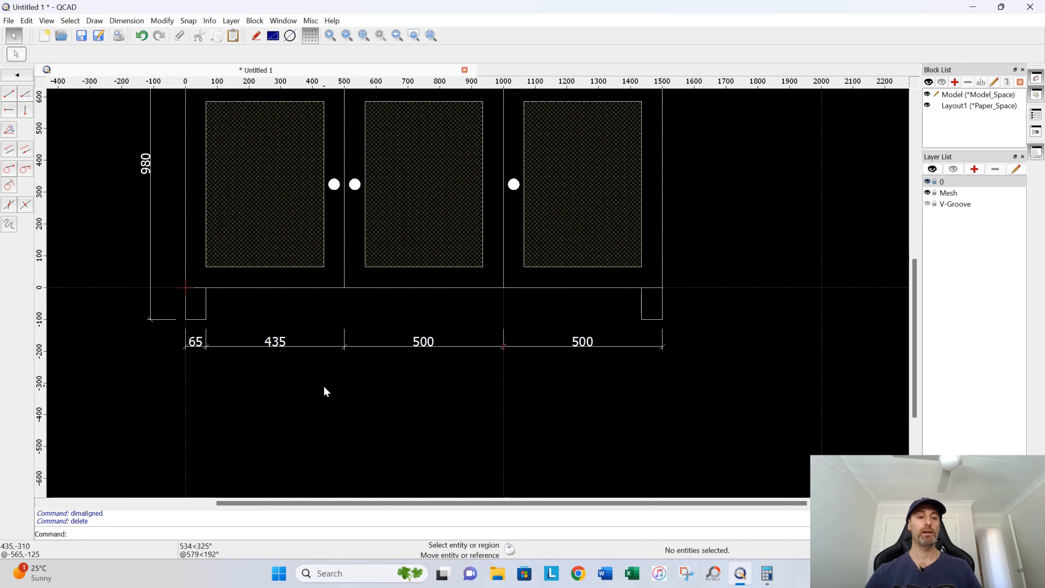
- Add an aligned dimension for the overall width between the two feet's outer bottom corners, placed below the existing dimension row
click(126, 21)
click(134, 35)
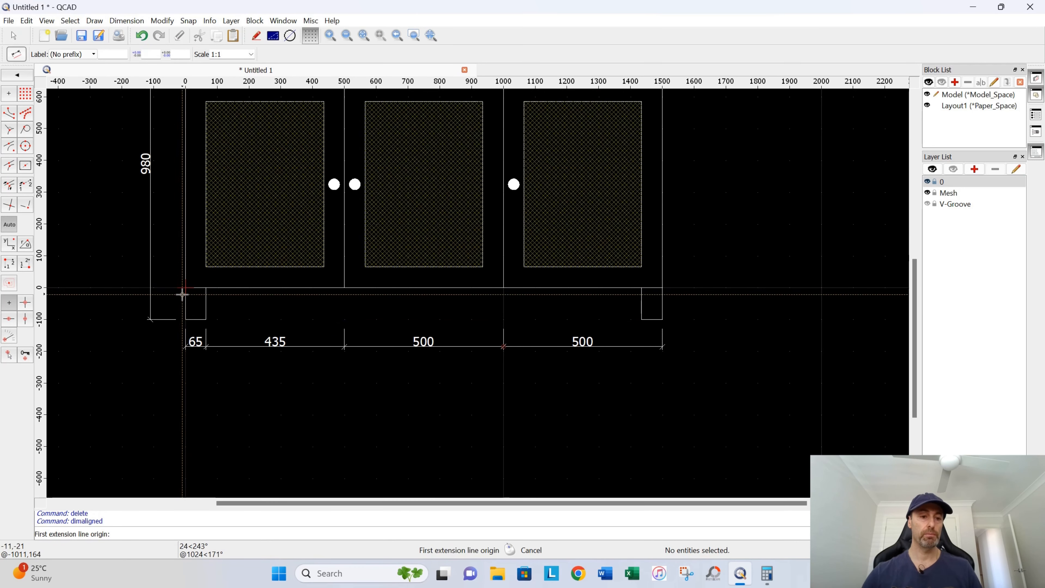
click(186, 317)
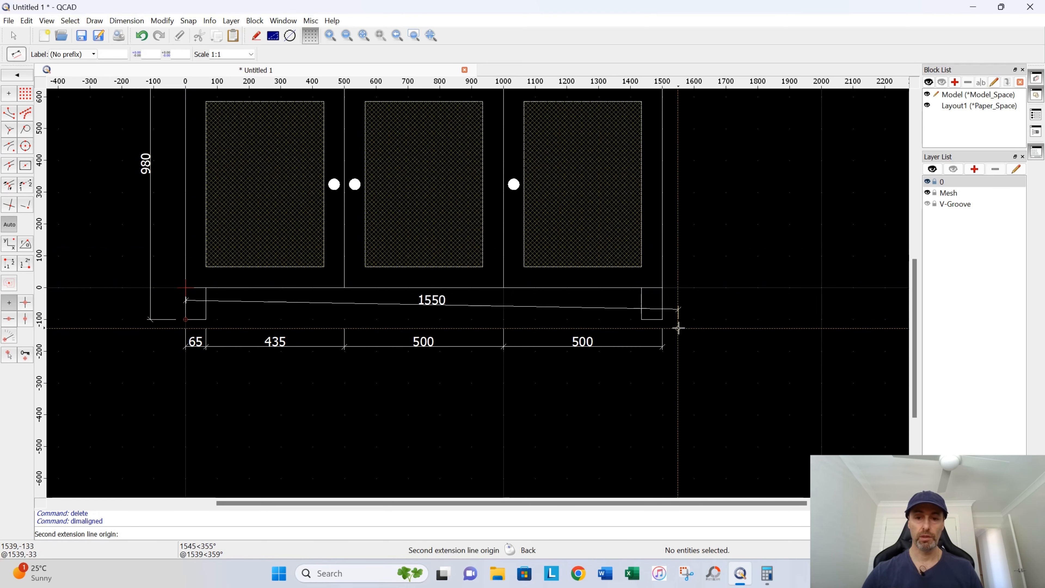
click(662, 321)
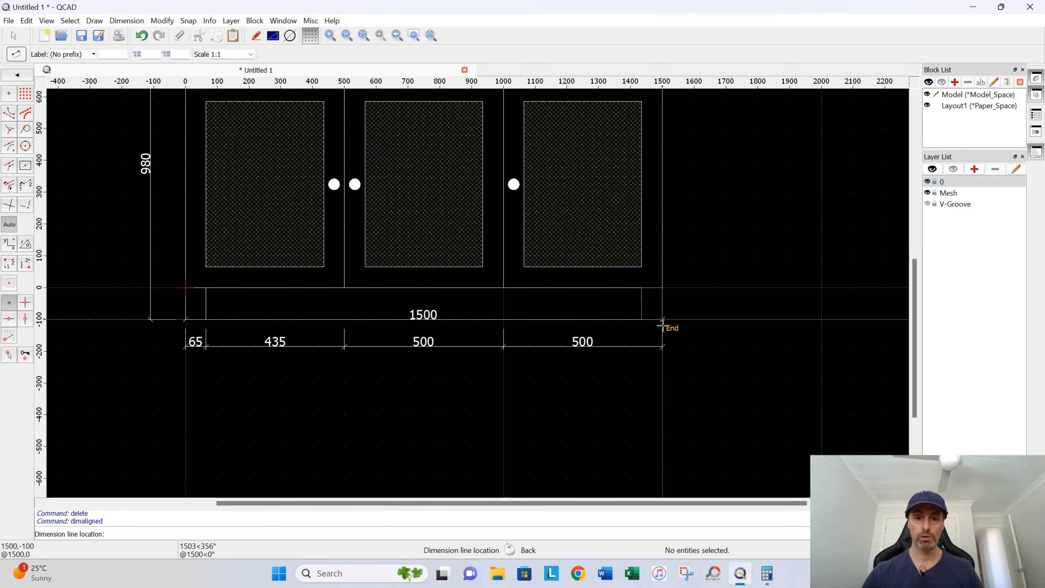
click(661, 376)
right_click(630, 403)
- Start a text entity with the existing cabinet title and set its rich-text character height to 30
scroll(625, 405, down, 3)
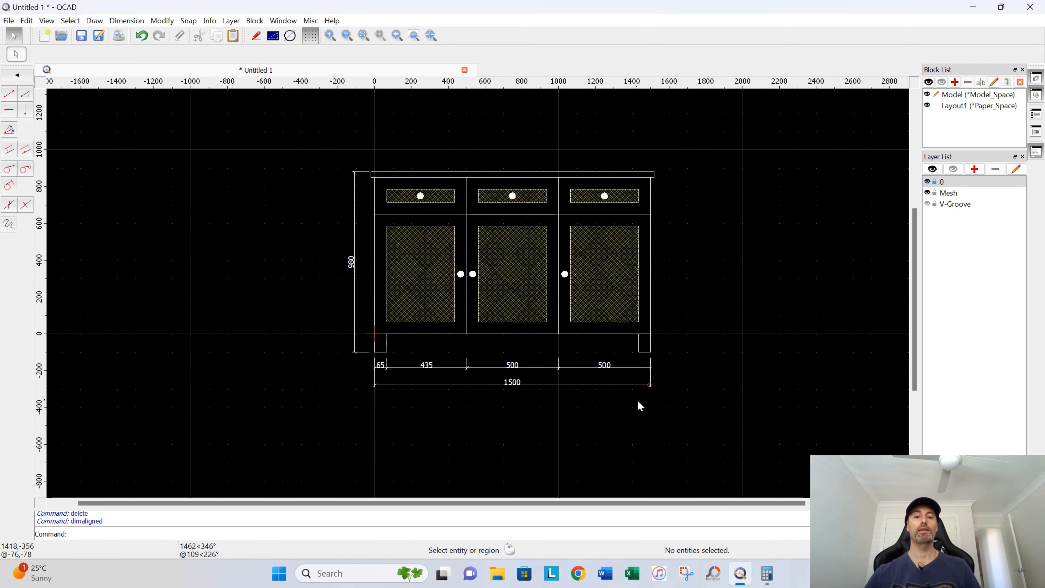
scroll(621, 407, up, 2)
scroll(405, 382, down, 1)
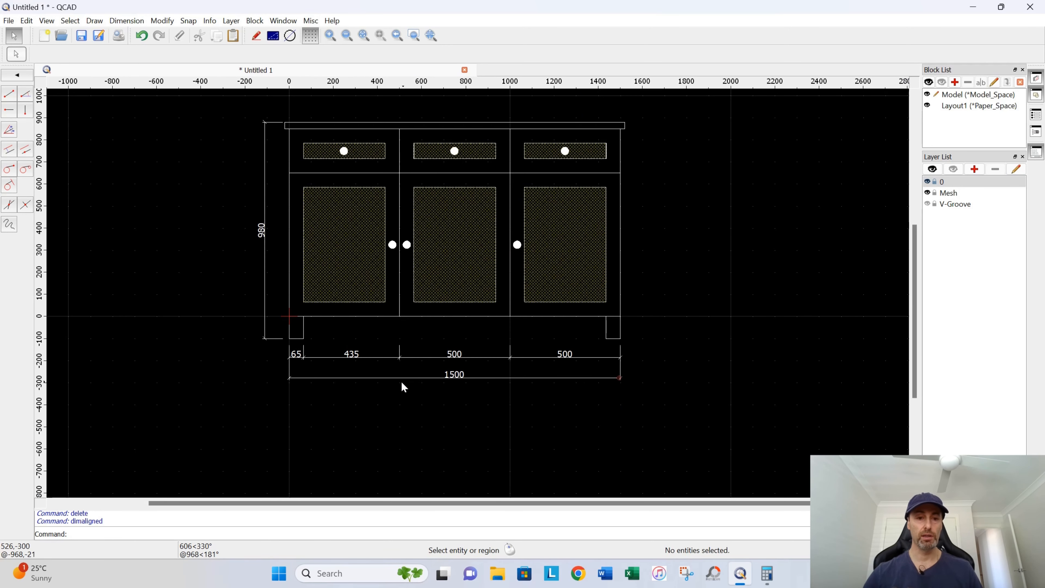
middle_drag(424, 396, 397, 407)
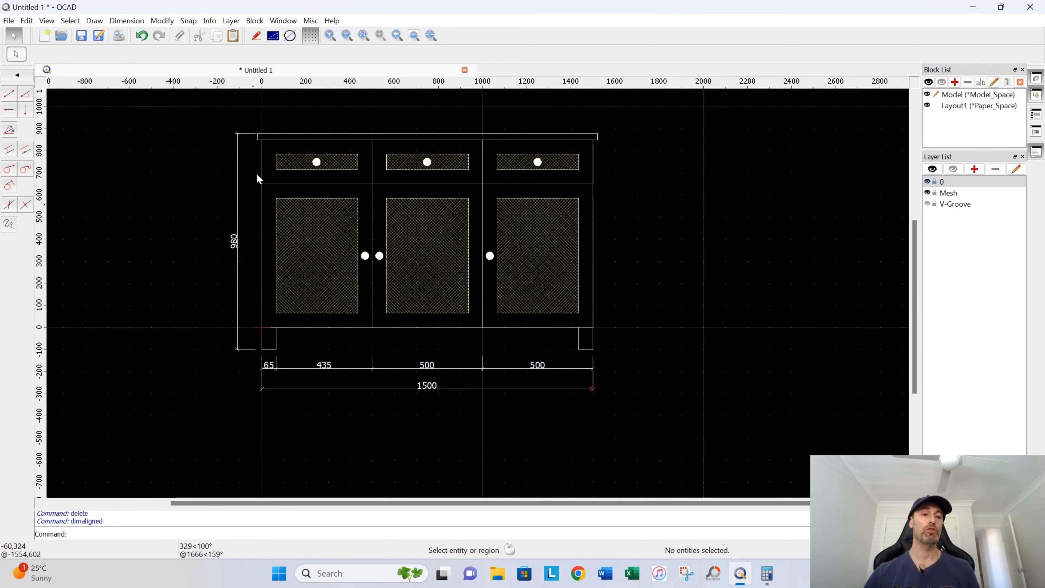
scroll(593, 277, down, 1)
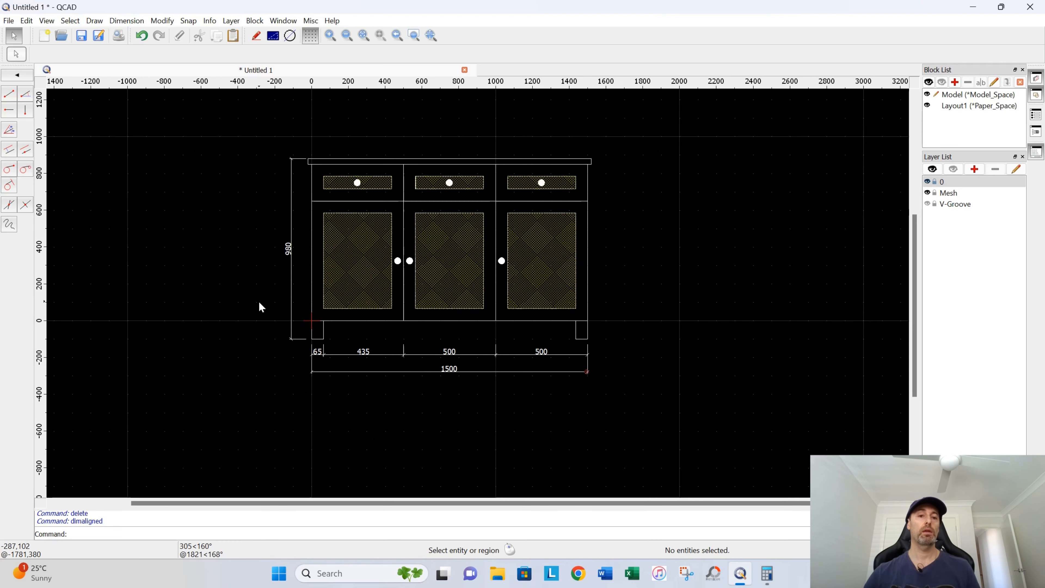
scroll(215, 281, up, 1)
click(18, 76)
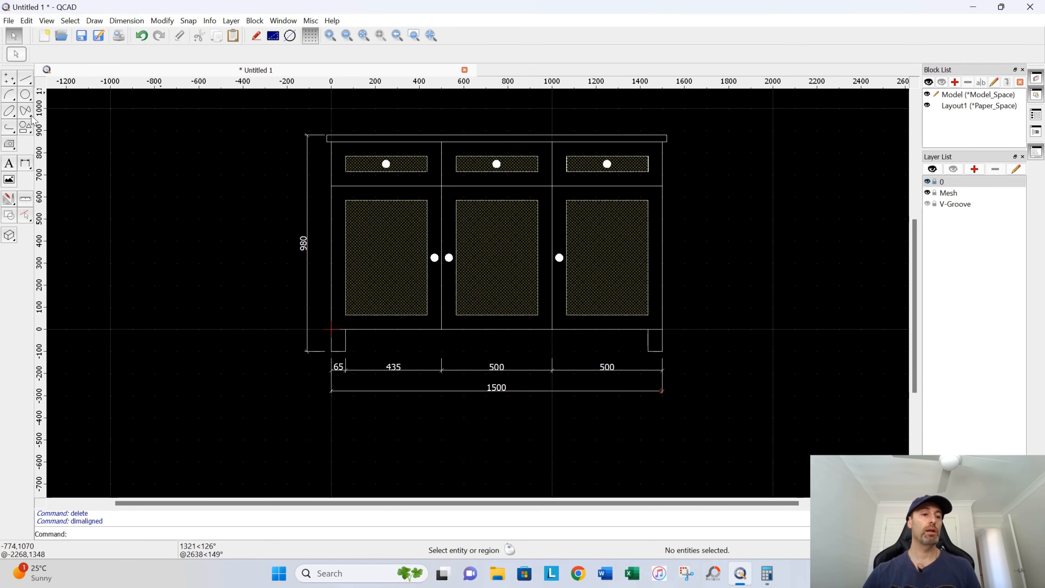
click(12, 162)
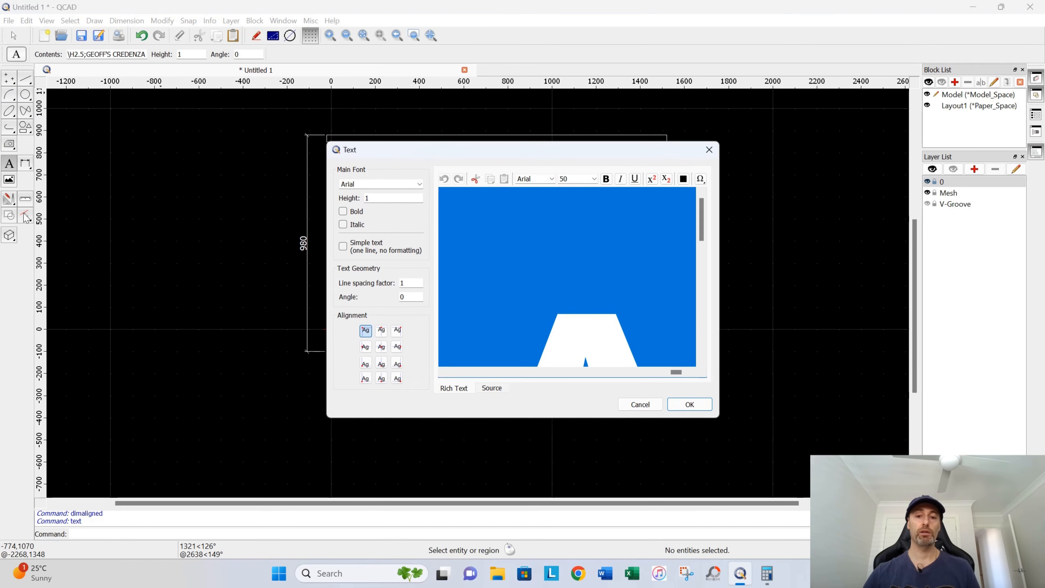
scroll(631, 276, down, 3)
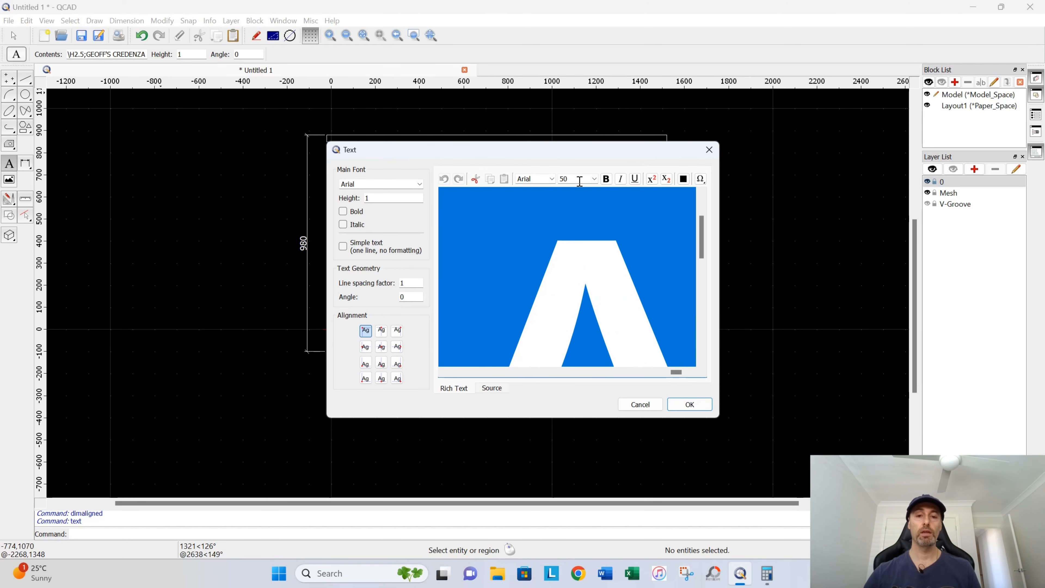
click(420, 184)
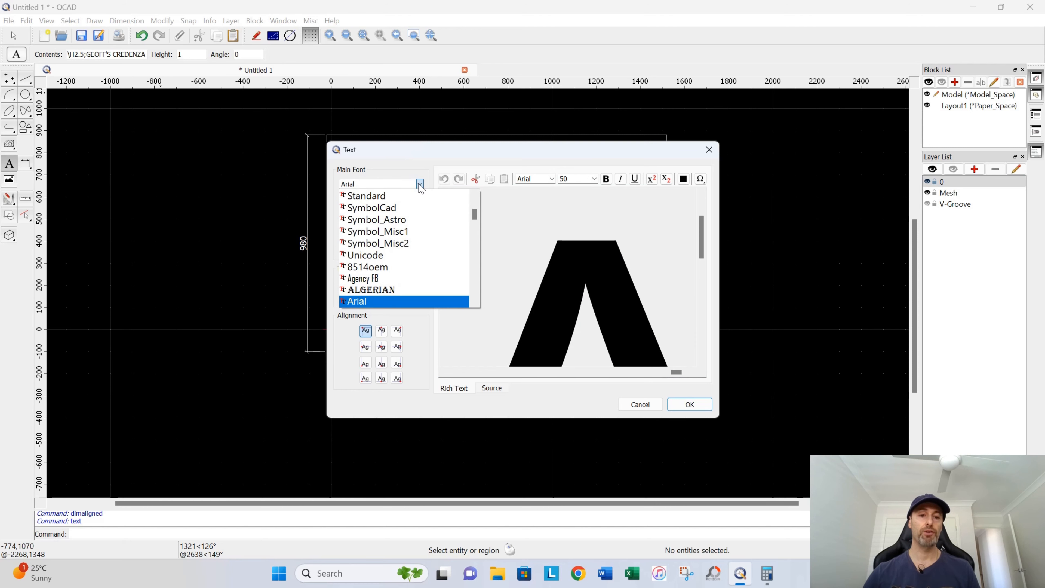
click(420, 184)
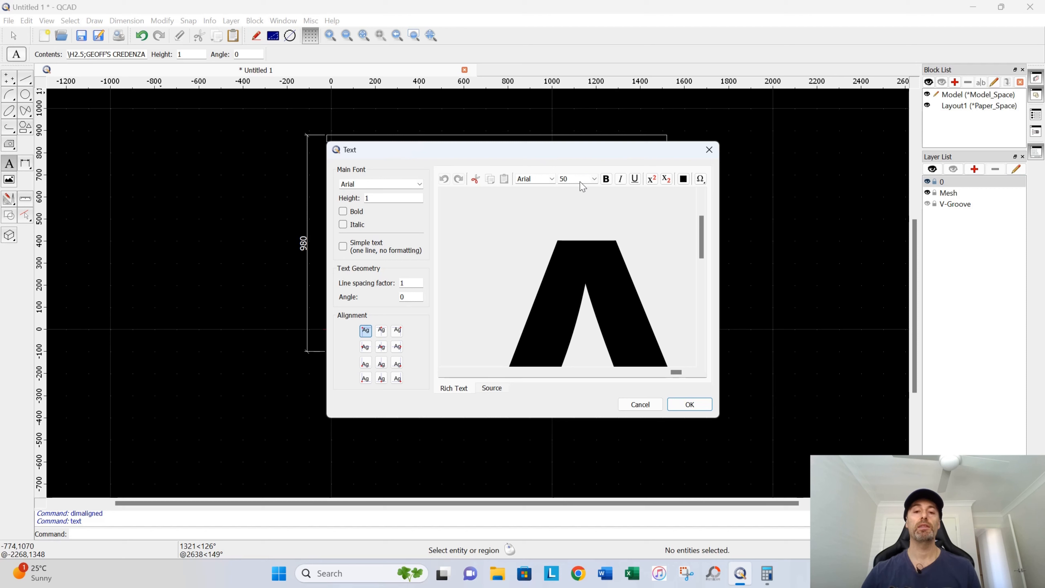
click(594, 178)
double_click(574, 178)
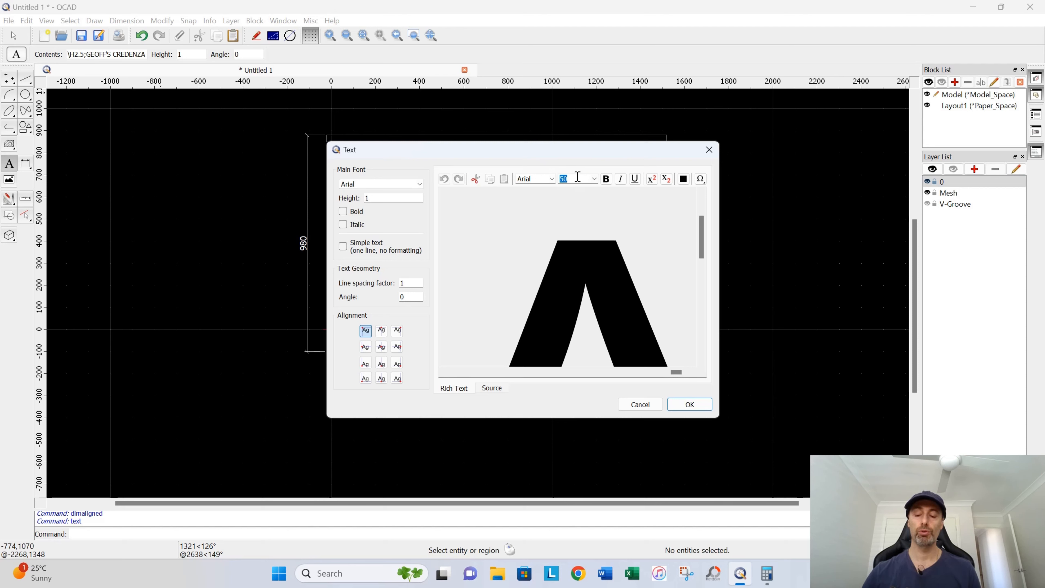
text(30)
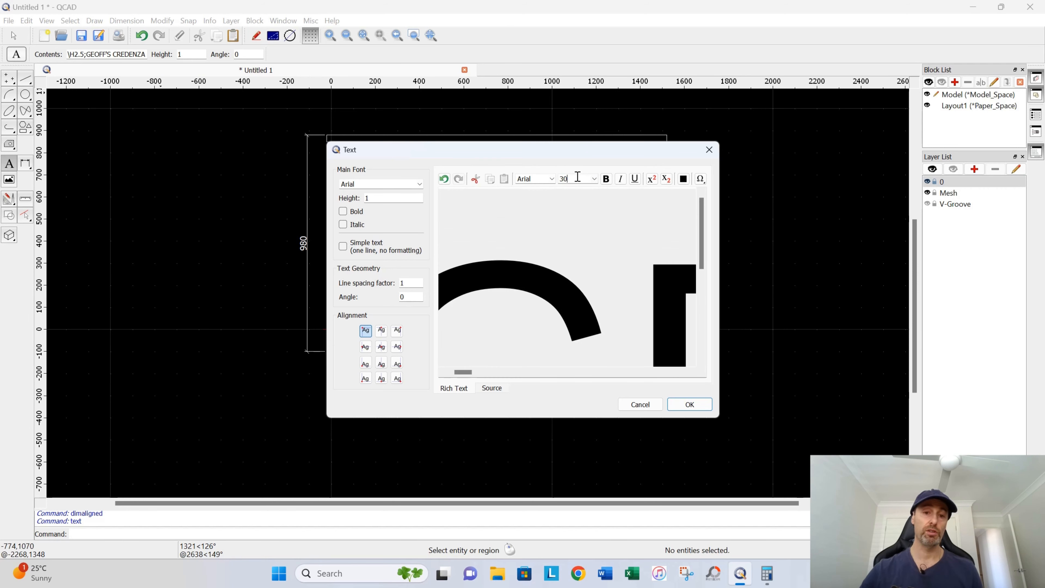
click(688, 404)
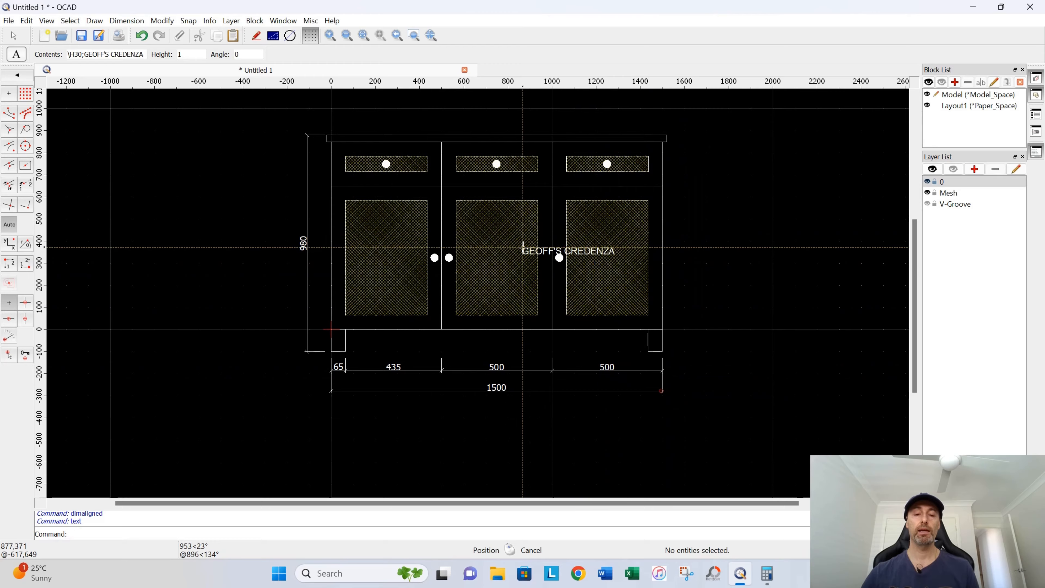
- Place the title text once above the cabinet top, roughly centred over the middle bay
middle_drag(526, 243, 587, 336)
middle_drag(525, 450, 521, 311)
scroll(601, 339, up, 6)
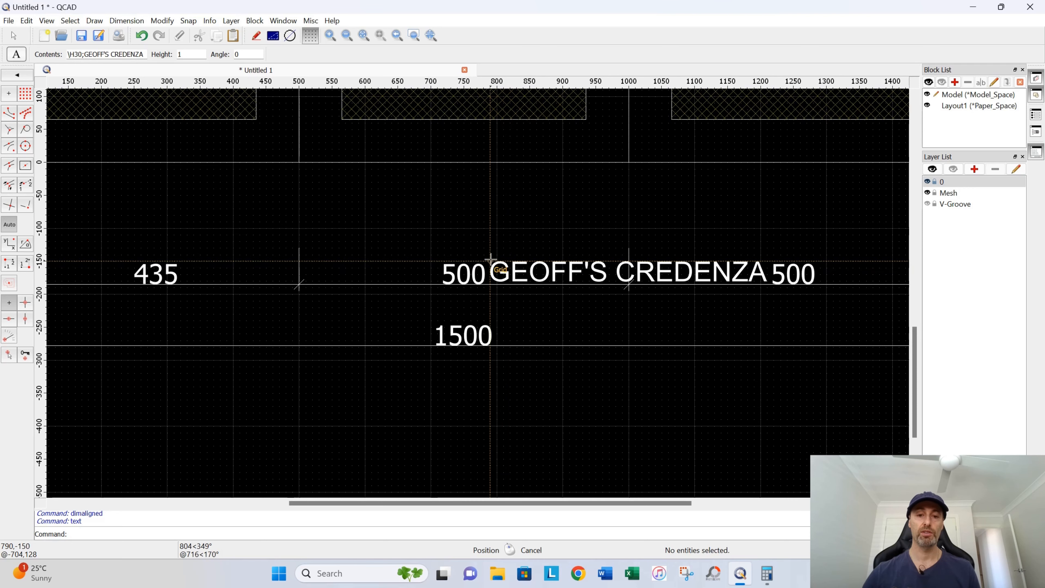
scroll(491, 259, down, 8)
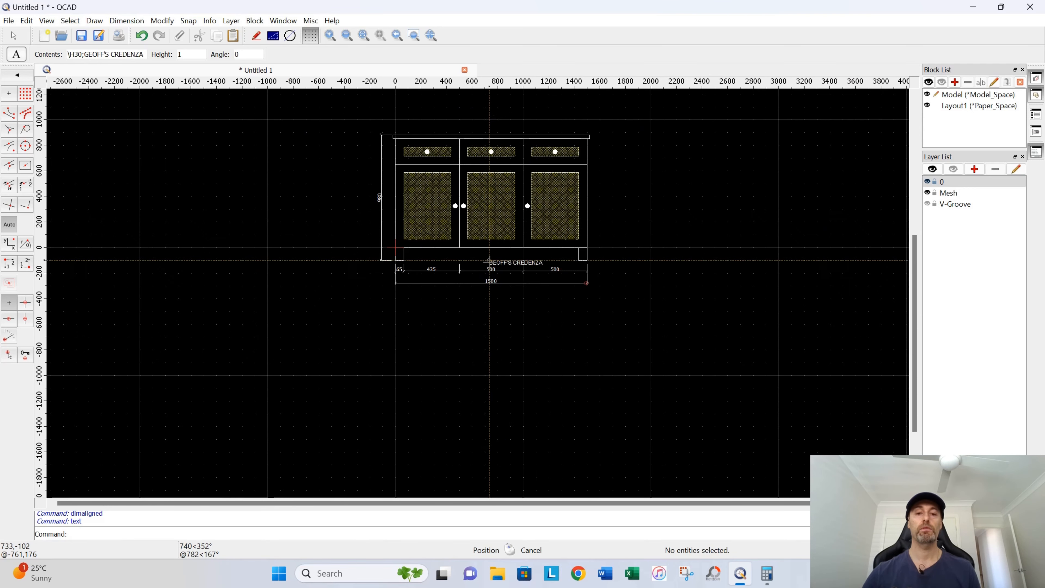
scroll(511, 346, up, 1)
scroll(512, 350, up, 5)
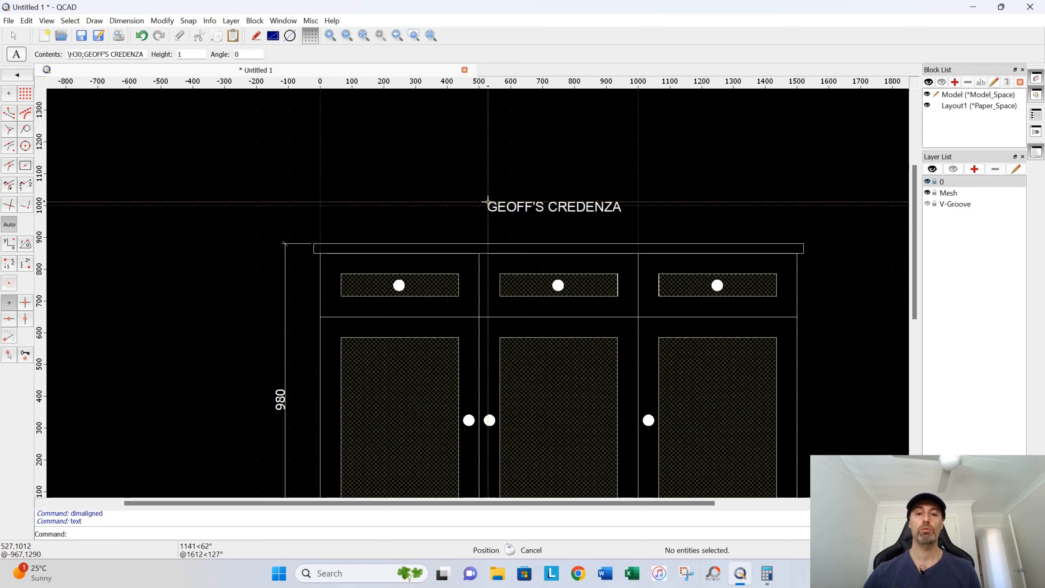
click(490, 203)
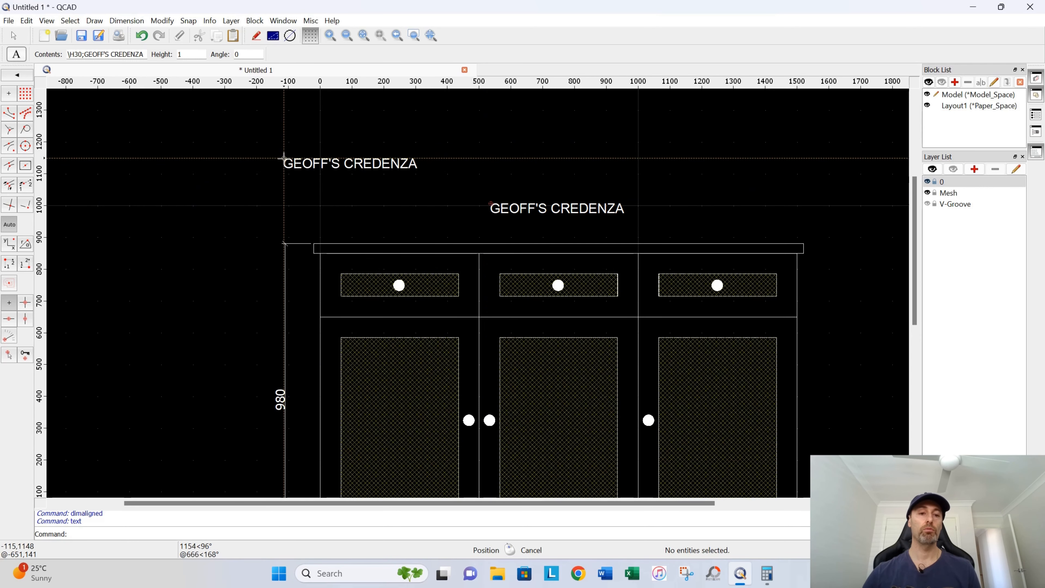
right_click(282, 228)
- Open the print preview of the cabinet drawing
scroll(375, 274, down, 3)
mouse_move(288, 352)
middle_down()
mouse_move(360, 339)
mouse_move(338, 291)
middle_up()
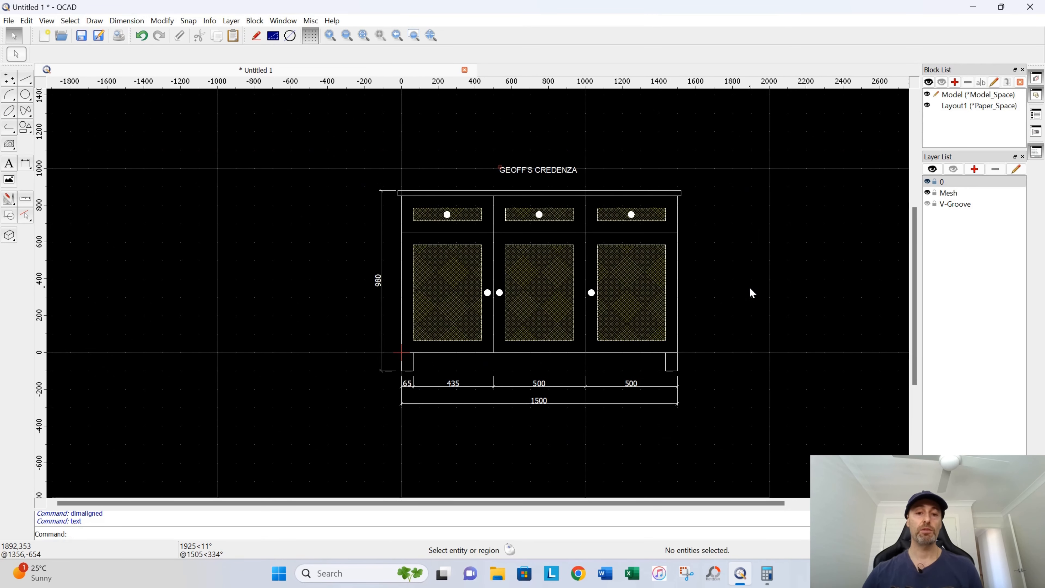
scroll(753, 292, up, 2)
mouse_move(721, 296)
middle_down()
mouse_move(774, 310)
mouse_move(772, 291)
middle_up()
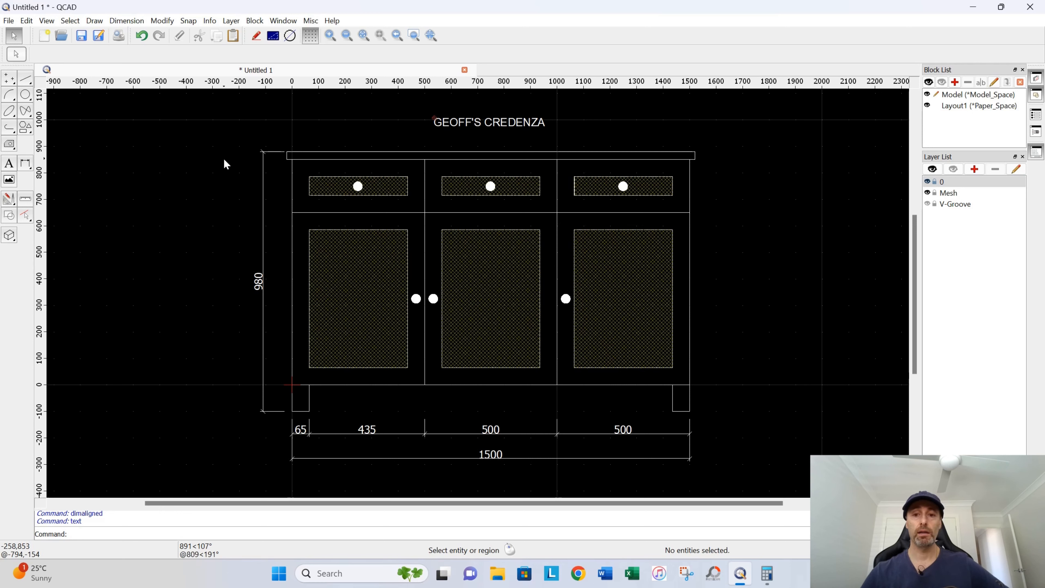
click(9, 21)
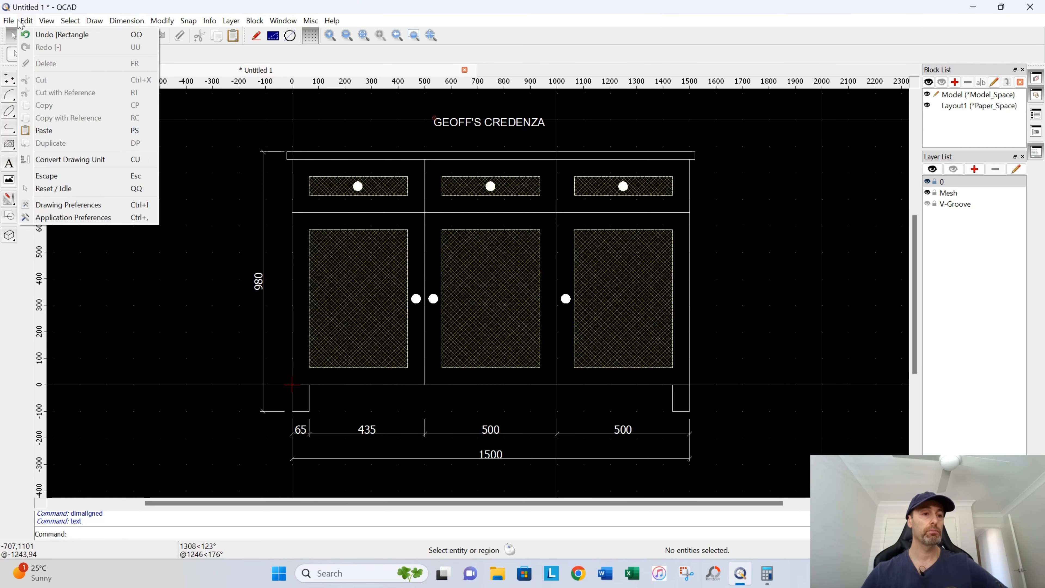
click(9, 21)
click(12, 21)
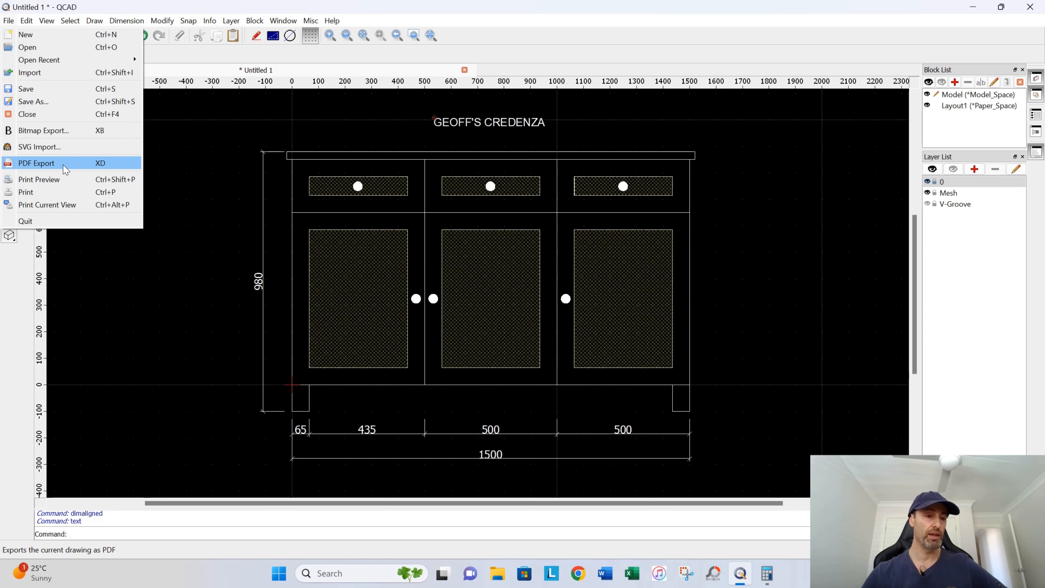
key(Escape)
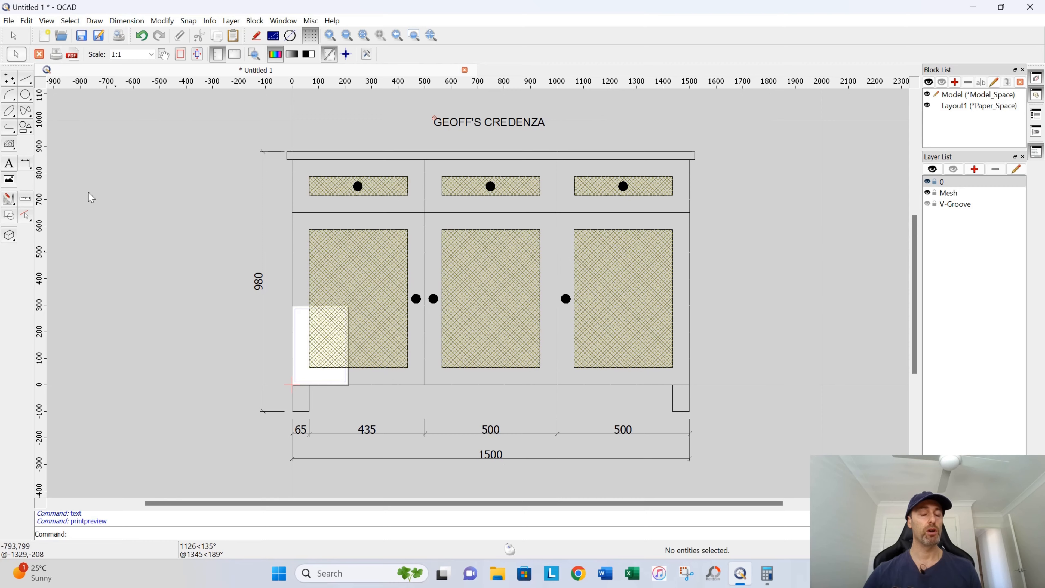
- Compare the print page with the cabinet's size and set the page orientation to landscape
scroll(258, 352, up, 7)
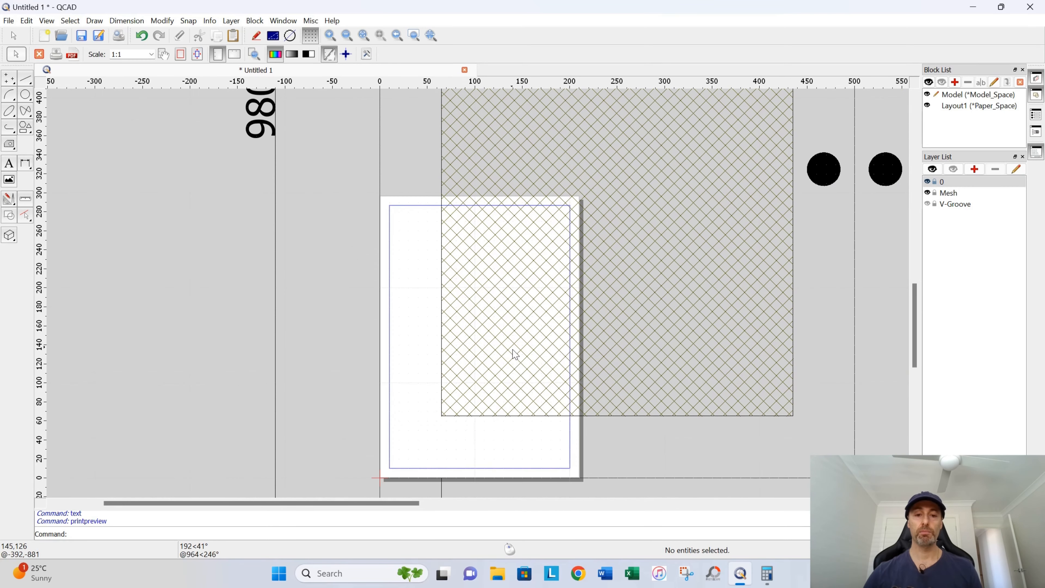
scroll(397, 374, down, 8)
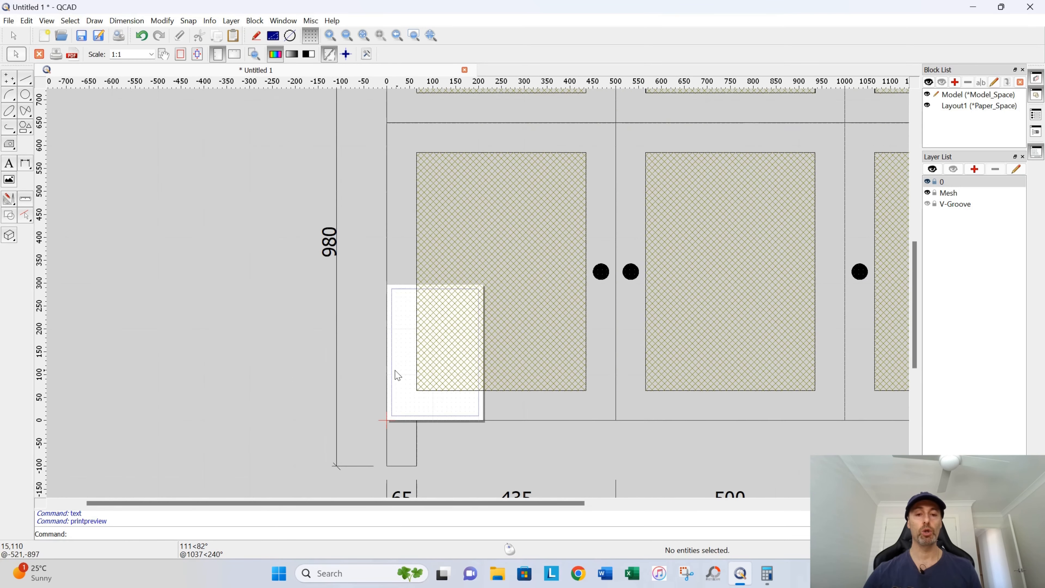
scroll(401, 374, up, 2)
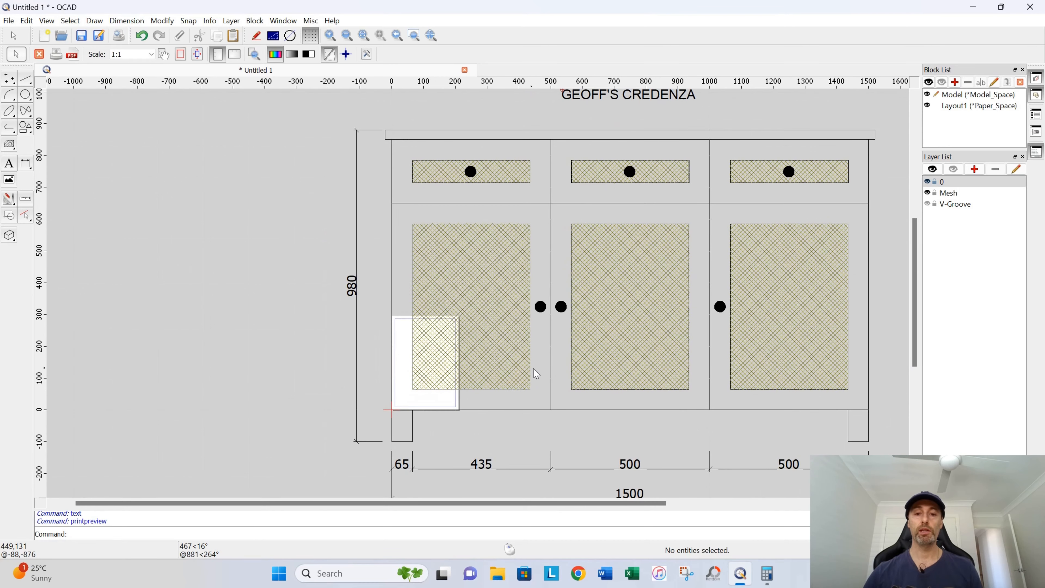
scroll(535, 372, down, 2)
mouse_move(583, 367)
middle_down()
mouse_move(400, 347)
mouse_move(428, 347)
middle_up()
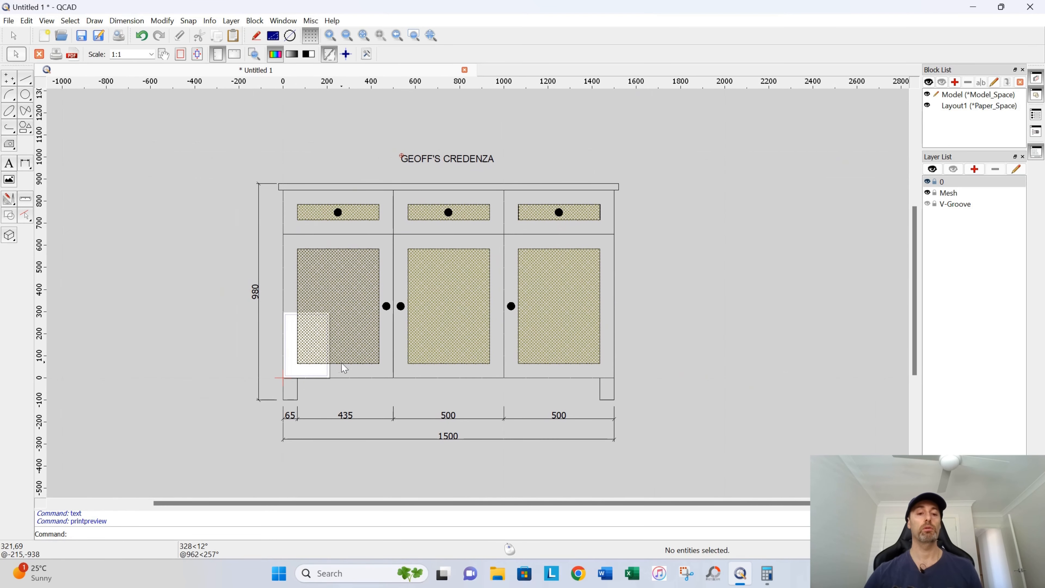
scroll(341, 363, up, 1)
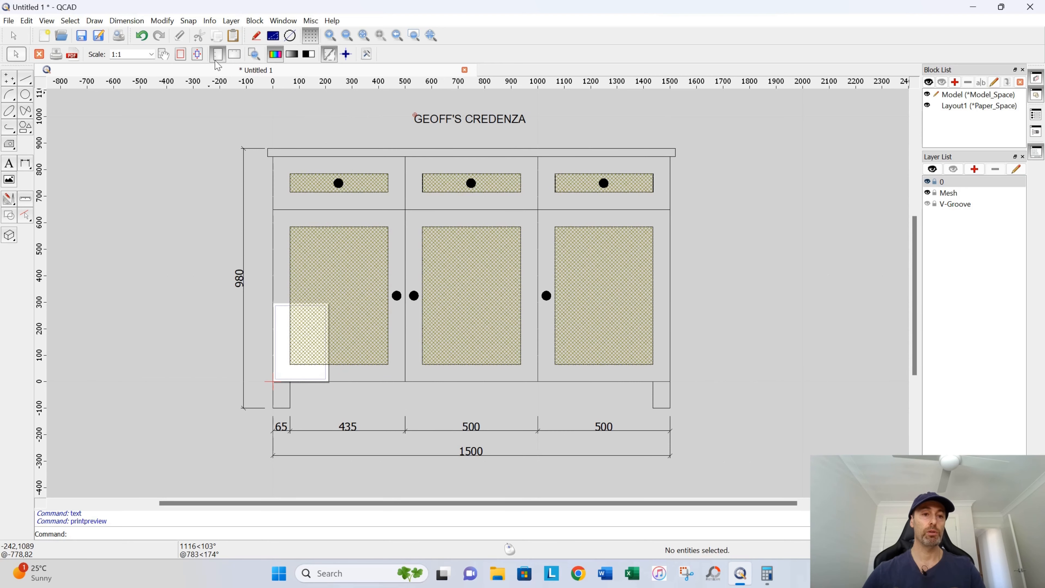
click(242, 57)
- Set the print scale to 1:10 and check how the cabinet fits the page
scroll(280, 243, down, 10)
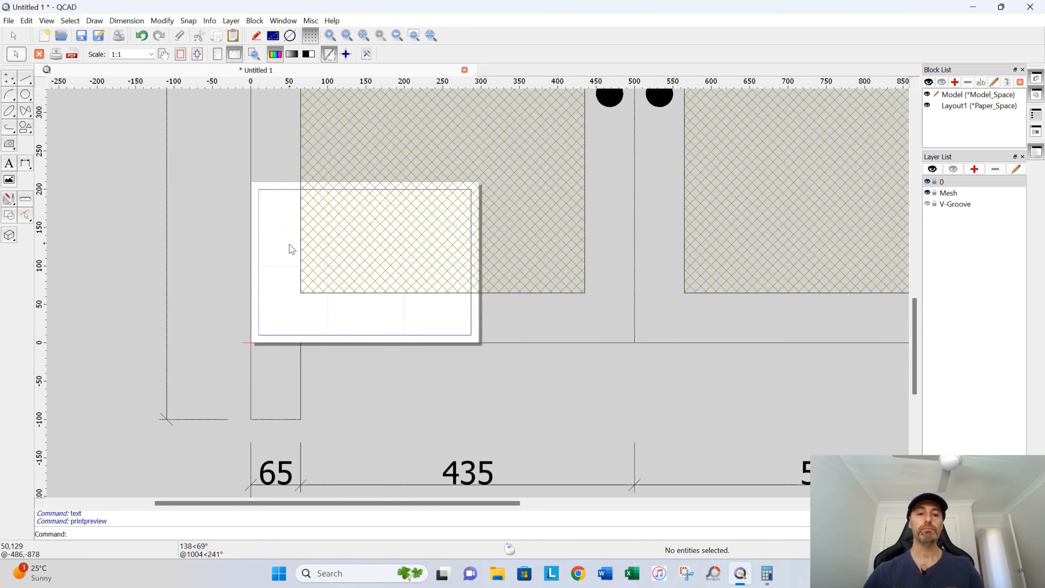
middle_drag(288, 296, 343, 363)
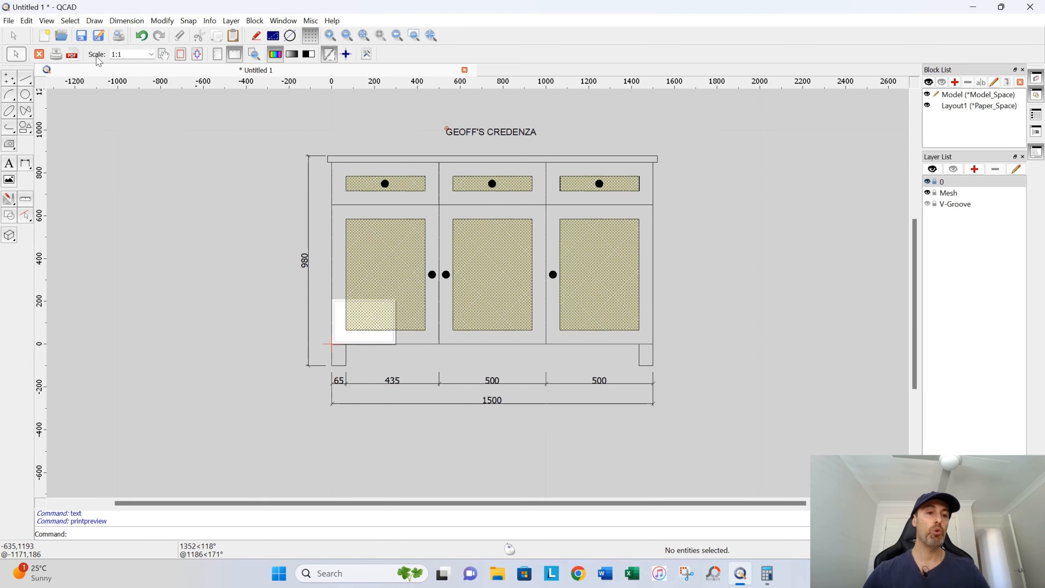
click(151, 55)
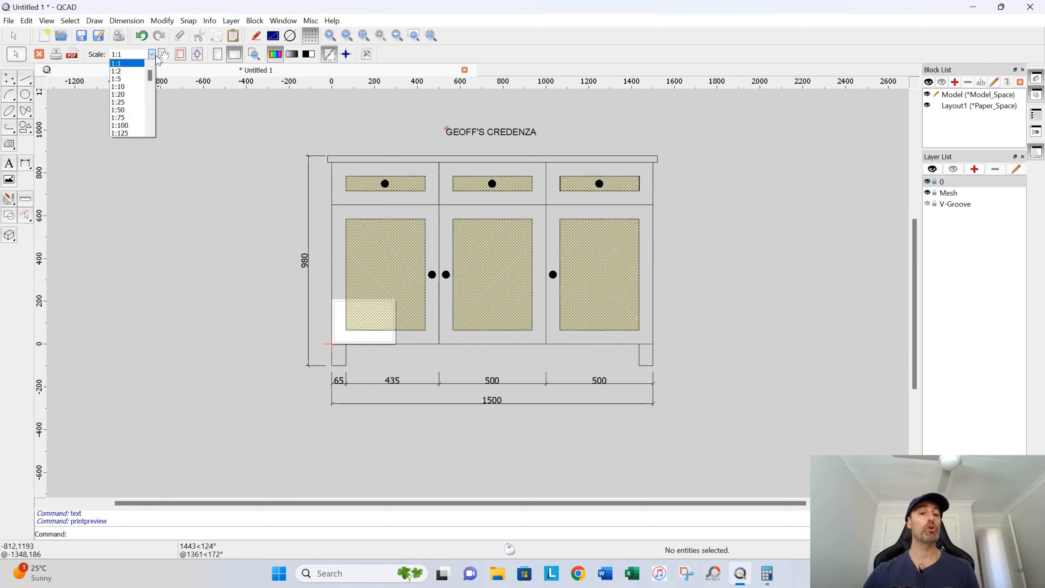
click(127, 87)
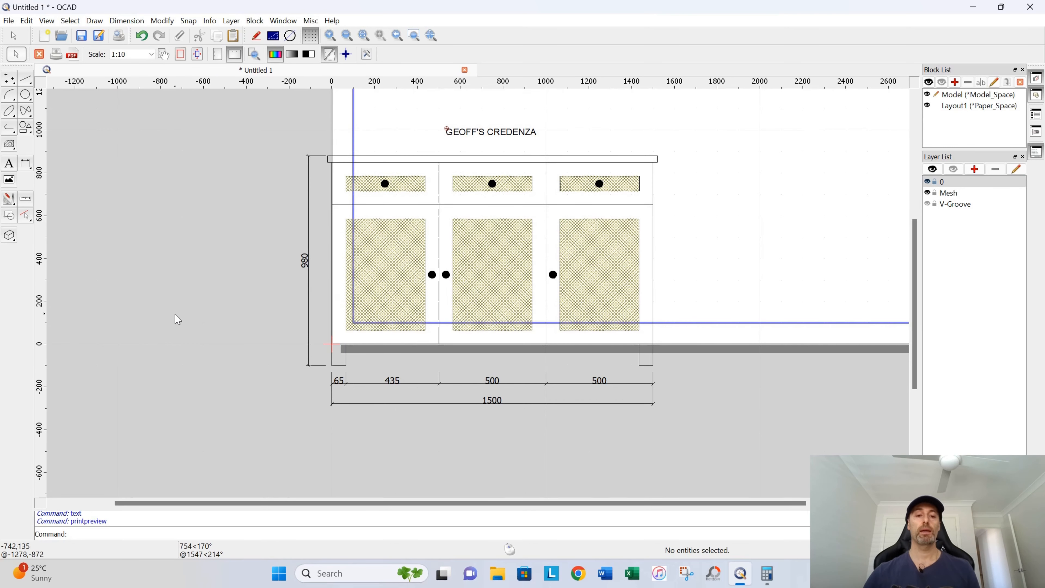
scroll(274, 313, down, 4)
scroll(265, 306, up, 1)
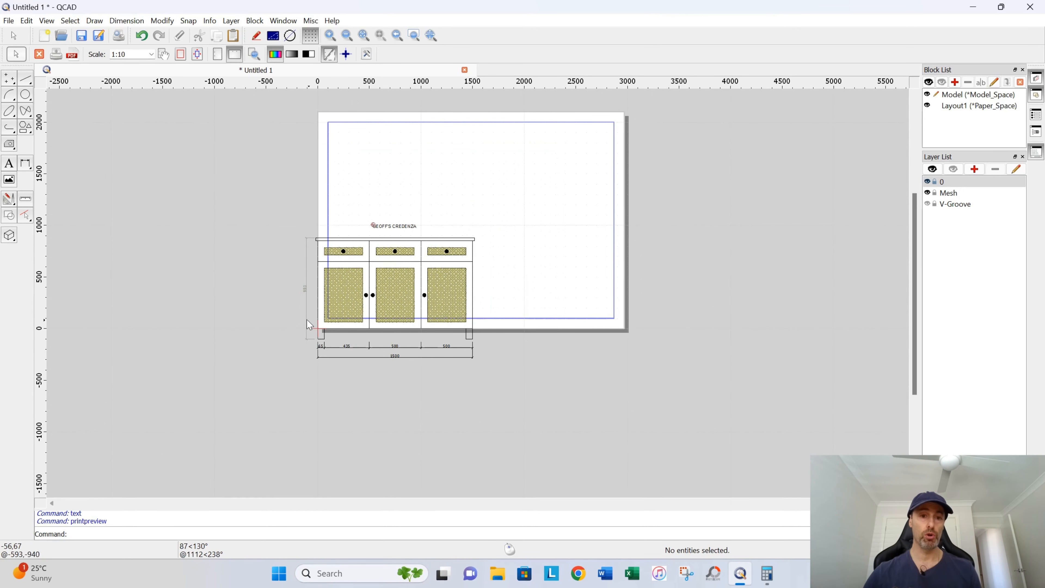
scroll(251, 298, up, 2)
middle_drag(251, 298, 192, 373)
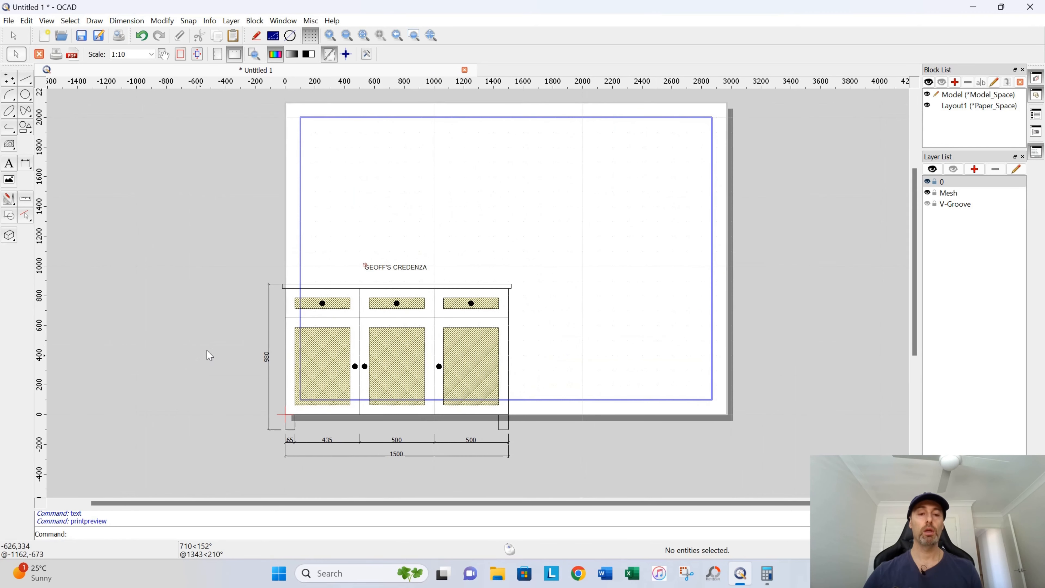
- Move the print page so the cabinet, its dimensions and the title sit centred inside the page margins
click(165, 57)
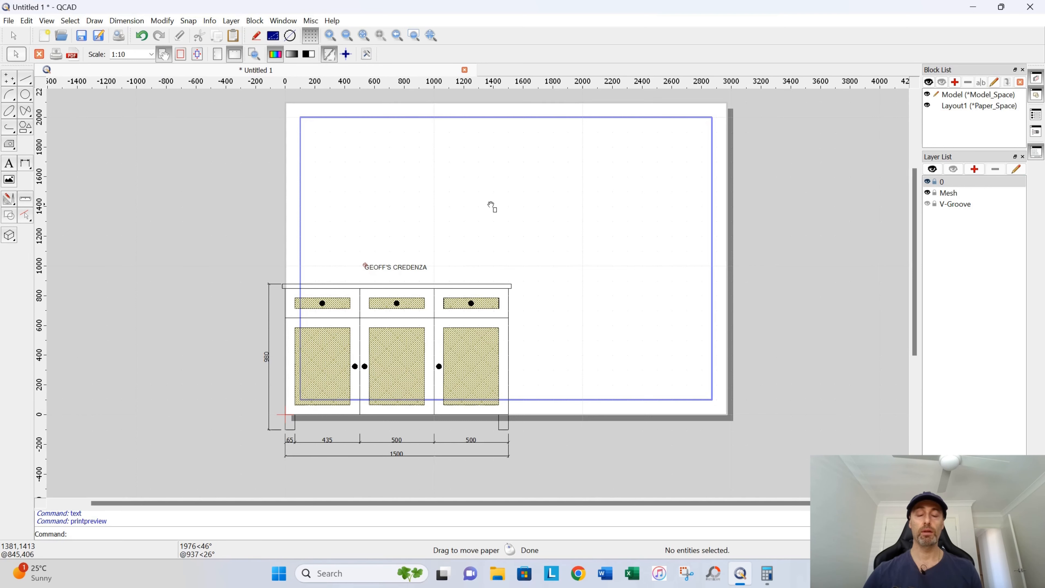
drag(491, 206, 384, 305)
scroll(625, 293, down, 2)
mouse_move(673, 301)
mouse_down()
mouse_move(666, 252)
mouse_move(751, 276)
mouse_up()
scroll(599, 264, up, 3)
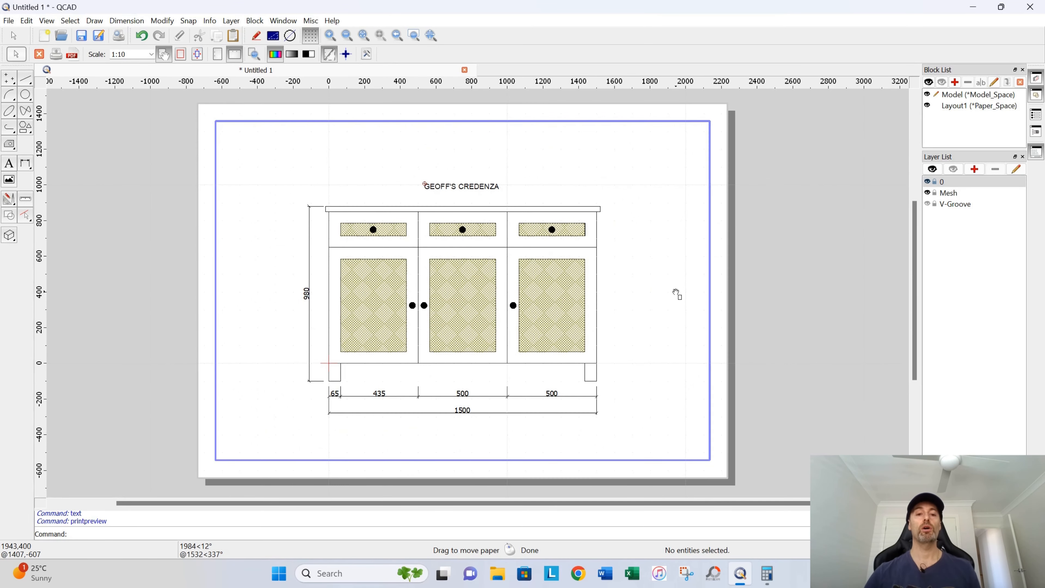
mouse_move(636, 259)
mouse_down()
mouse_move(635, 269)
mouse_move(716, 261)
mouse_move(639, 275)
mouse_up()
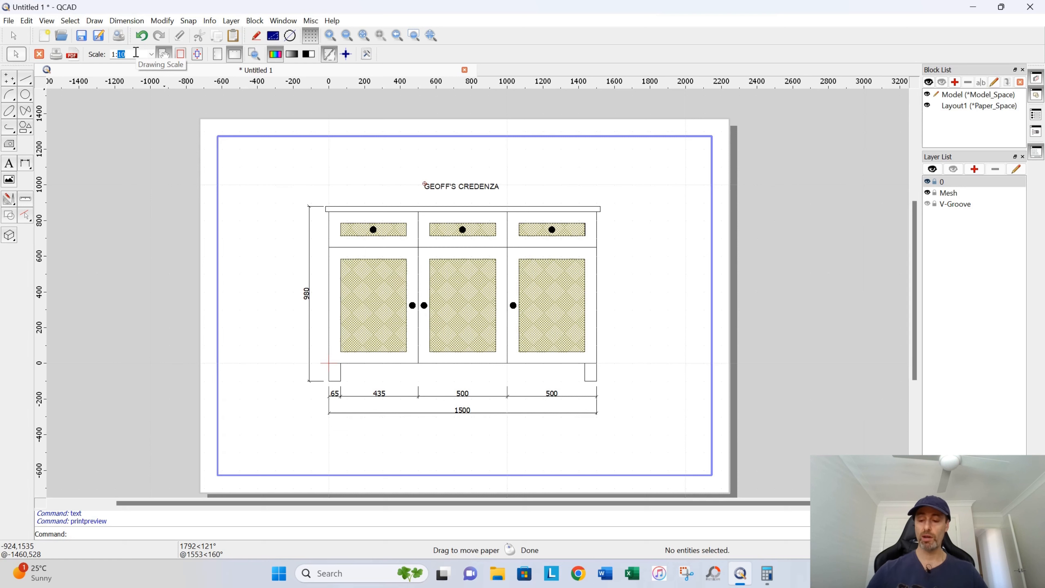
- Set the print scale to 1:8 and reposition the page around the cabinet and title
text(8)
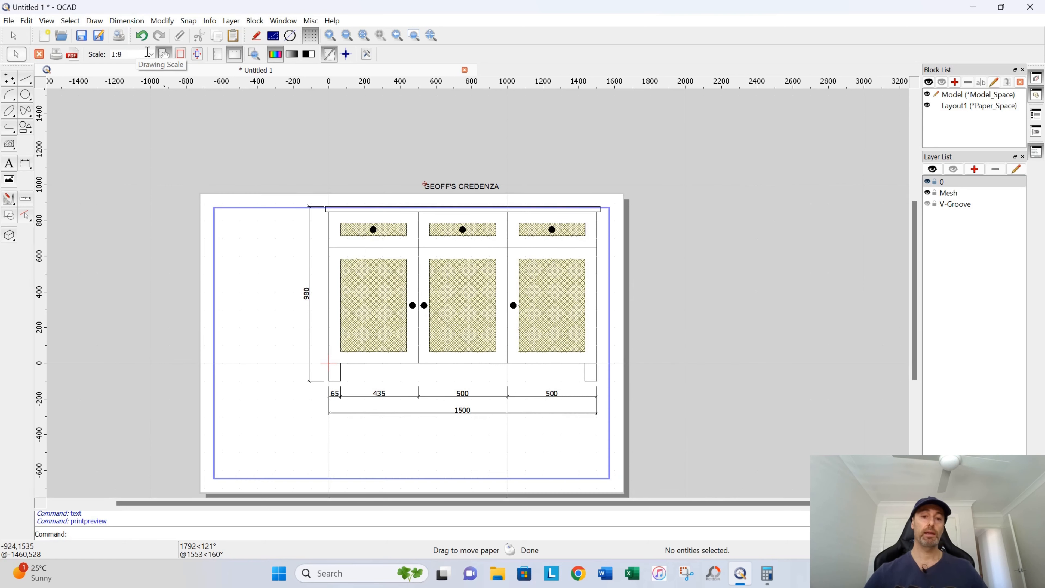
drag(268, 338, 305, 301)
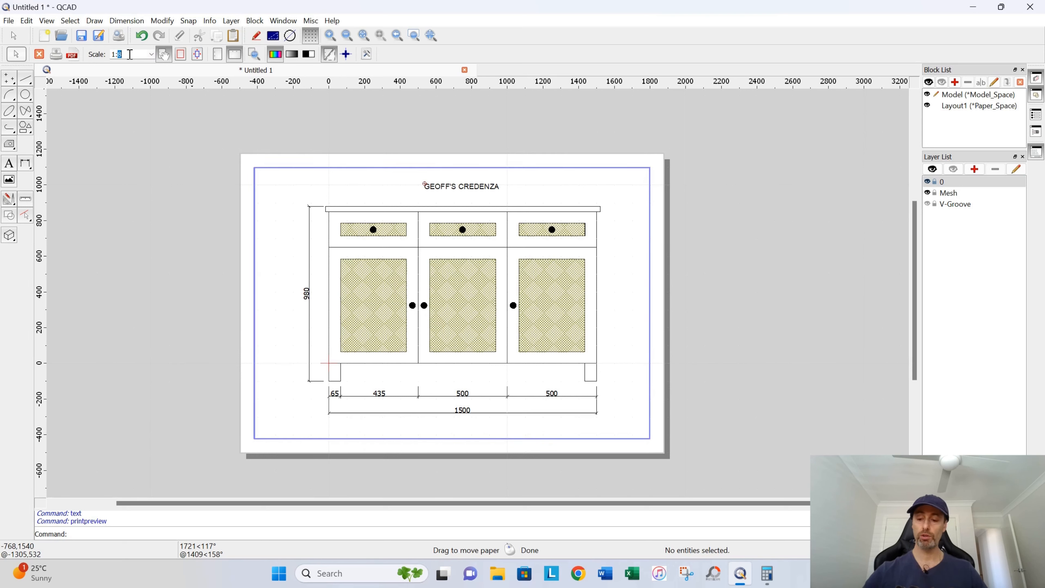
- Try a print scale of 1:7 and shift the page to fit the cabinet within its margins
text(75)
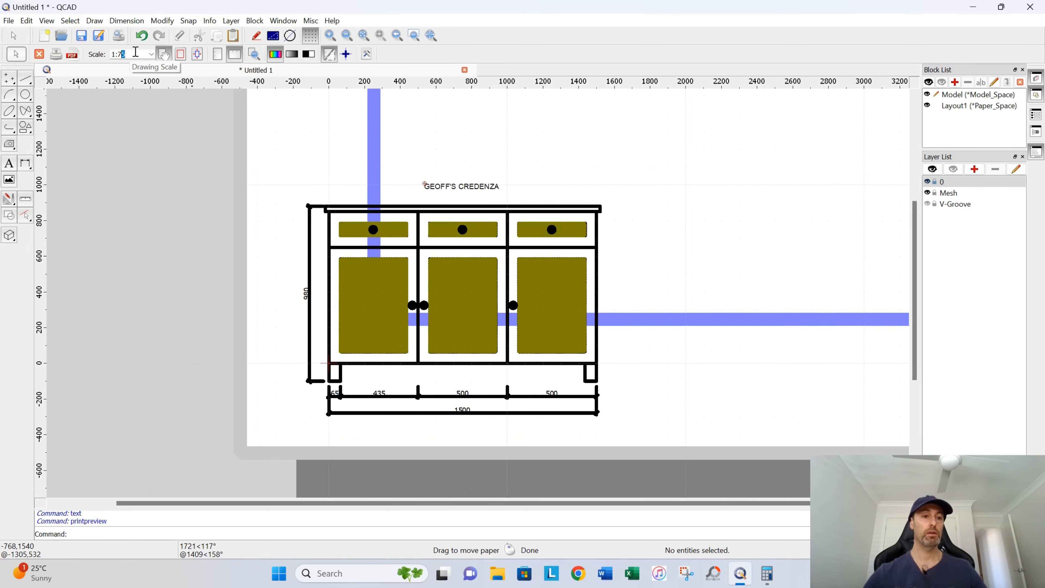
key(BackSpace)
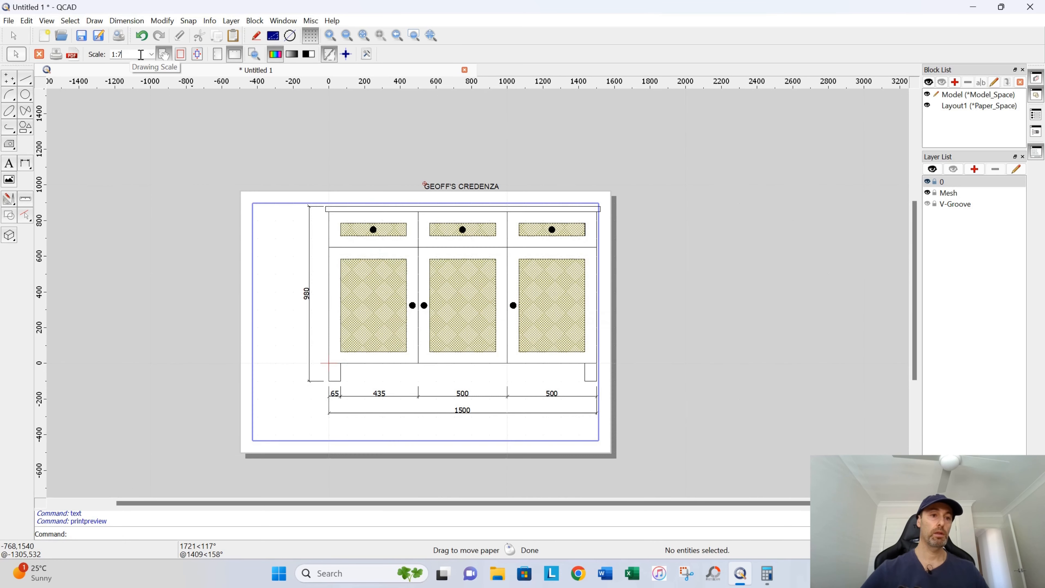
drag(290, 317, 315, 295)
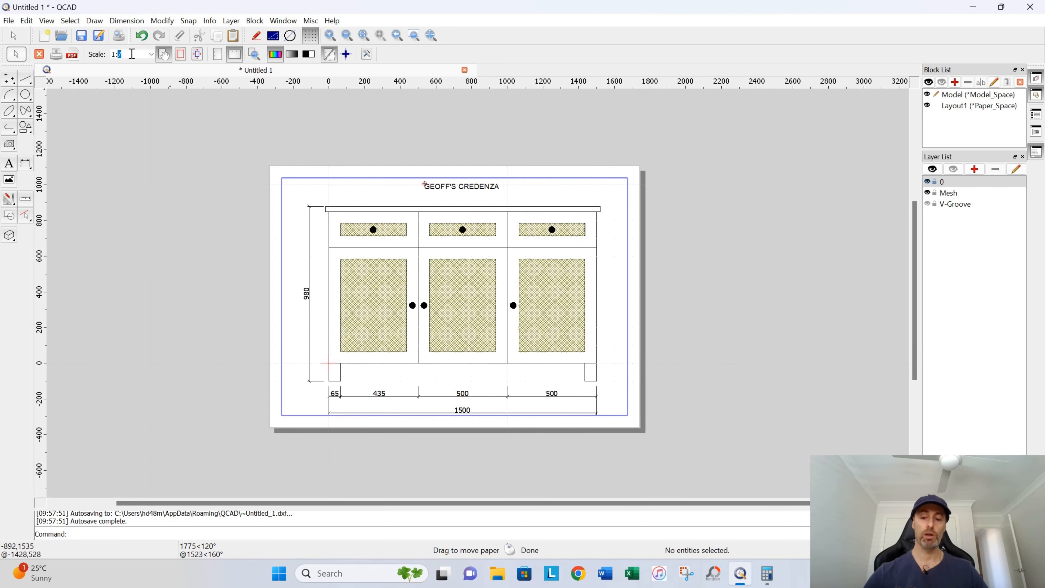
- Return the print scale to 1:8, centre the page on the cabinet and finish moving the paper
text(8)
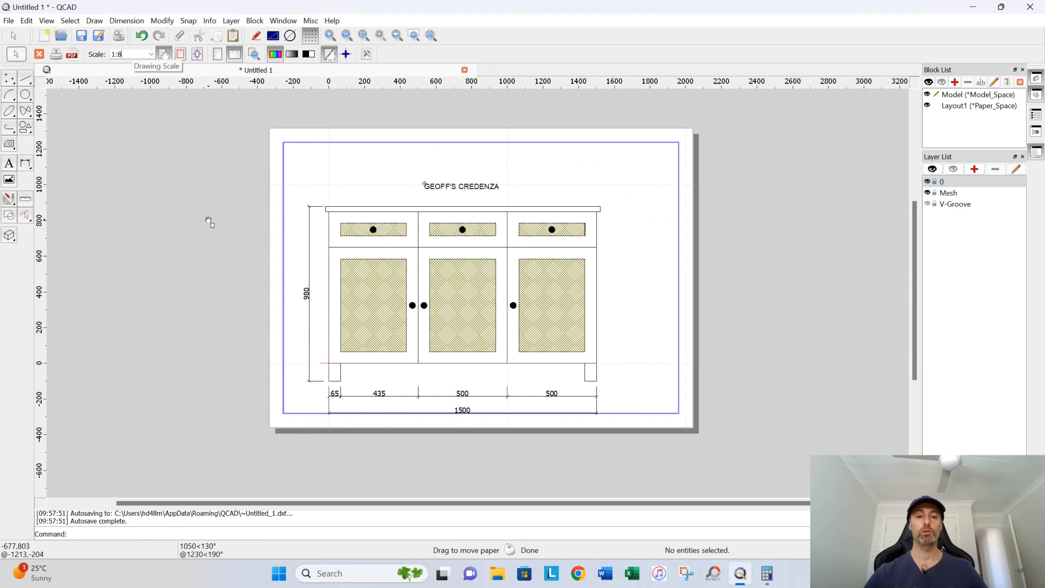
drag(613, 259, 600, 275)
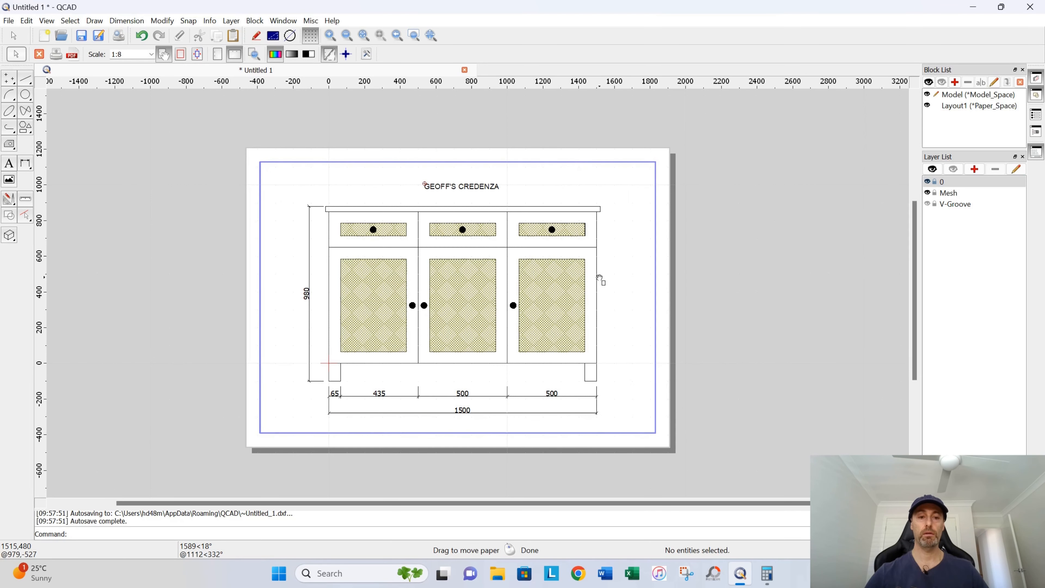
click(164, 54)
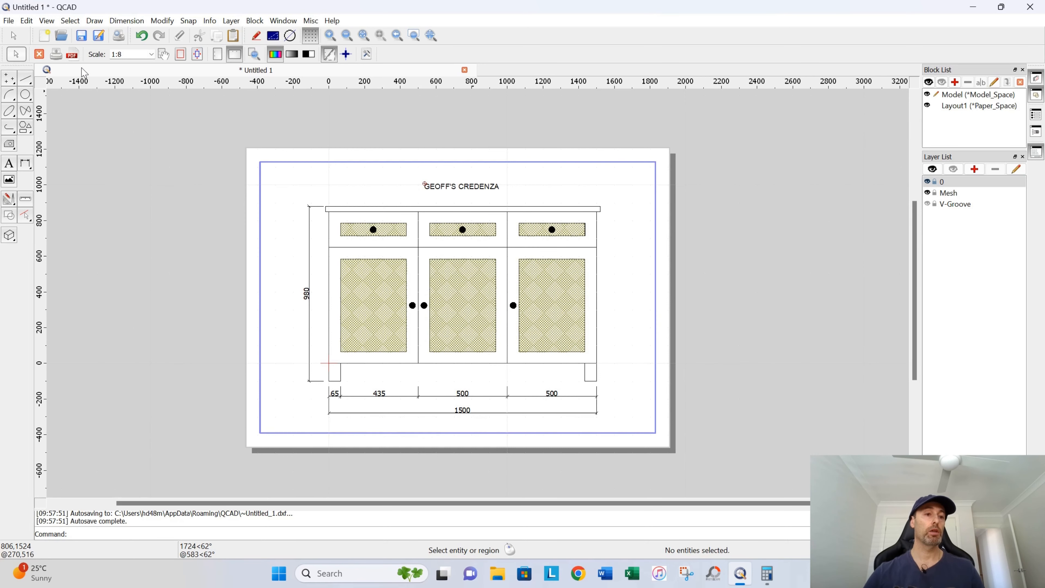
- Leave the print preview and reopen it from the drawing
click(39, 55)
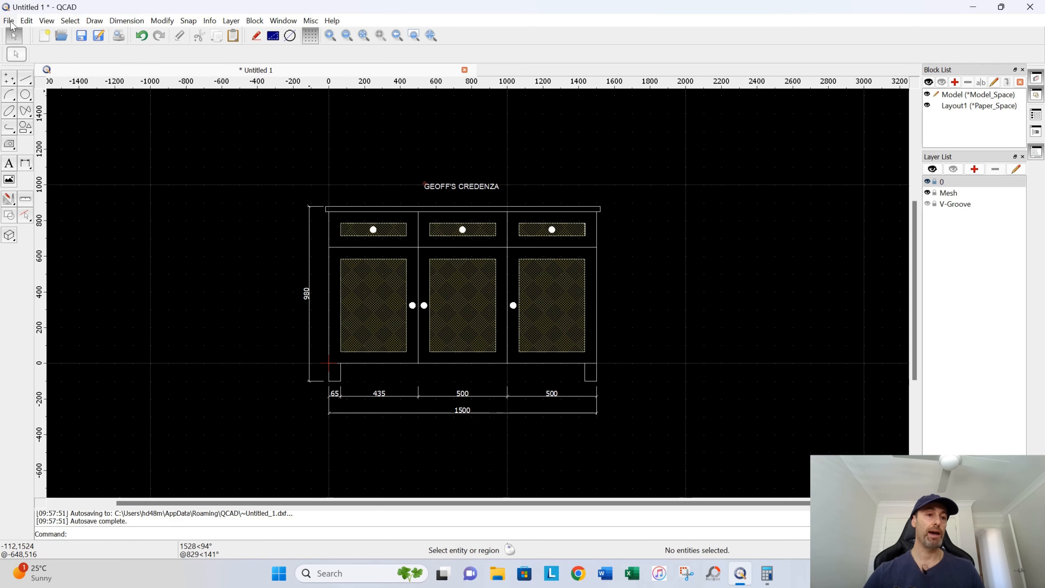
click(13, 20)
click(43, 182)
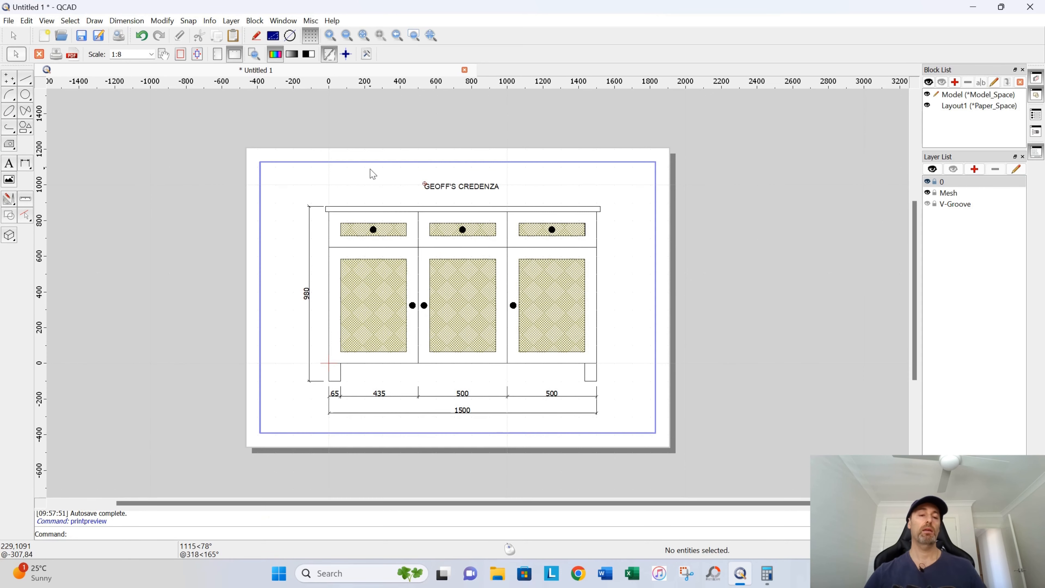
- Open the print settings for the cabinet page, choose Landscape orientation and cancel without printing
click(9, 21)
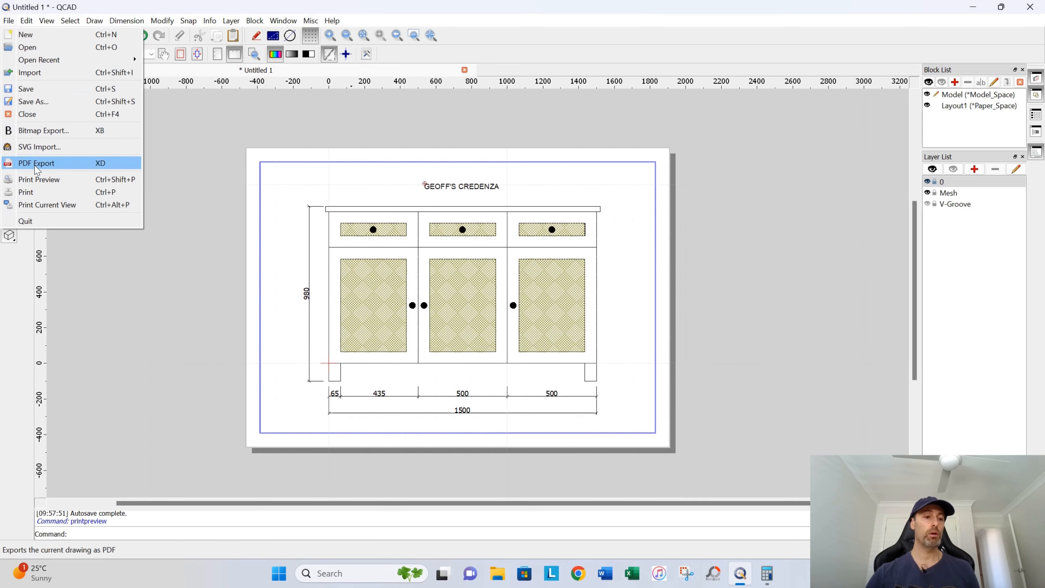
click(36, 191)
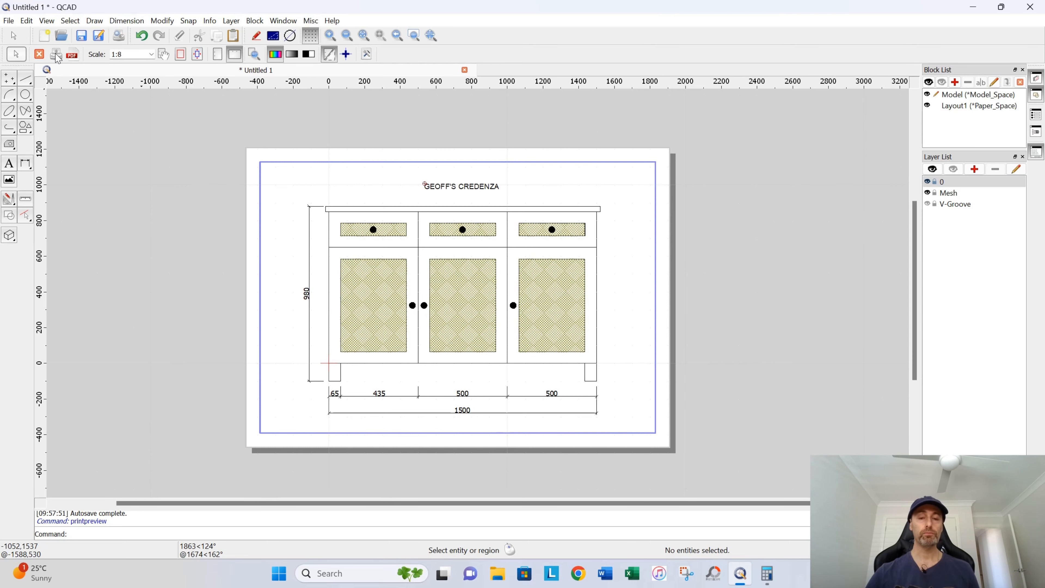
click(56, 55)
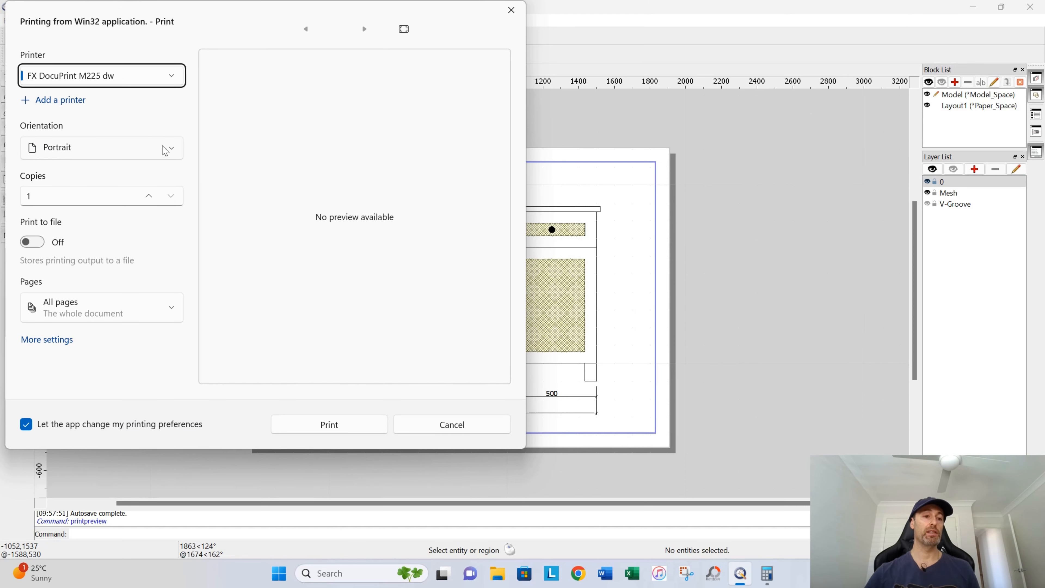
click(165, 151)
click(158, 124)
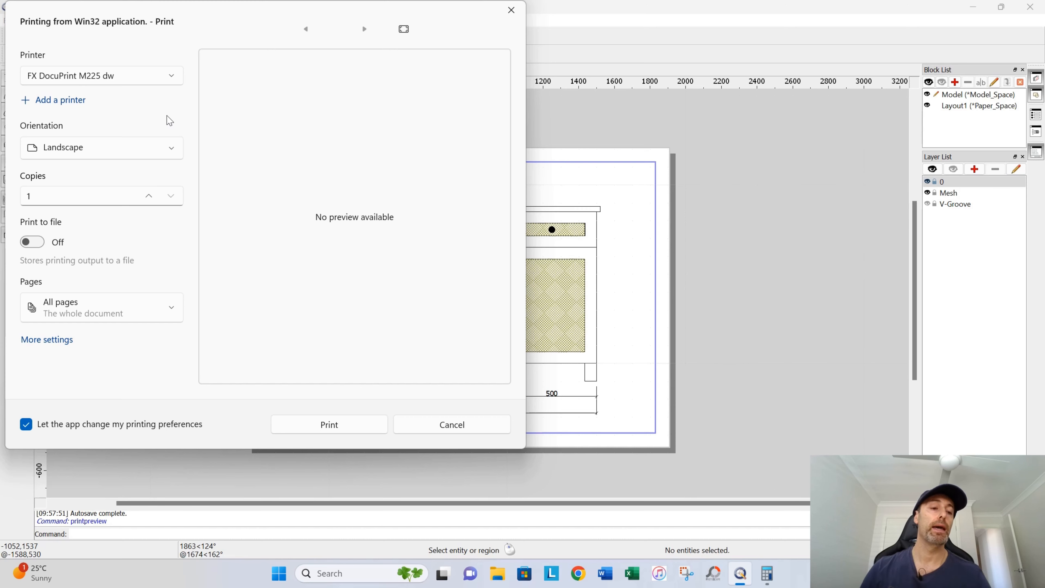
click(431, 430)
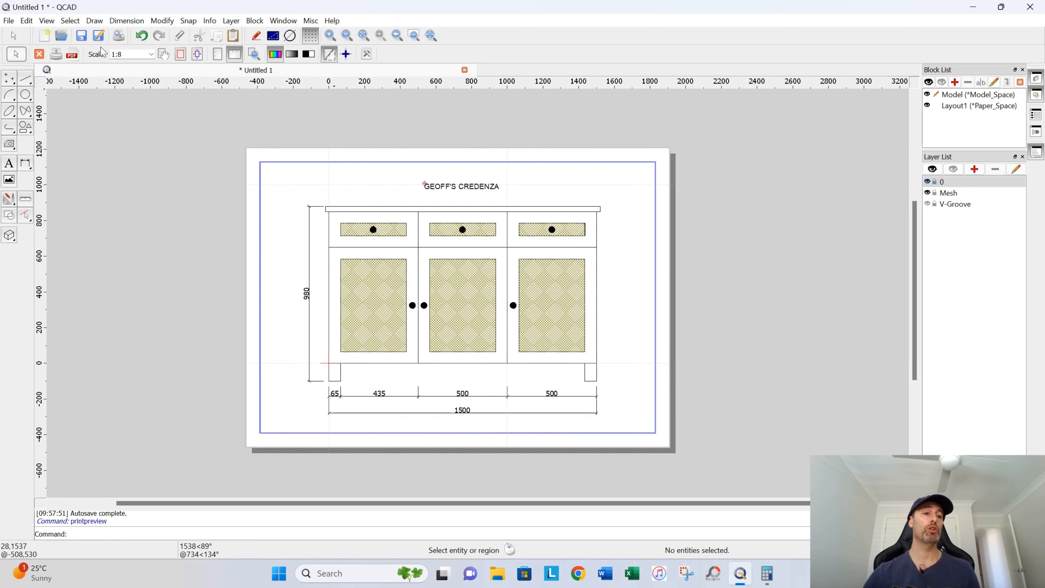
- Close the print preview and look over the finished cabinet elevation with its dimensions and title
click(39, 54)
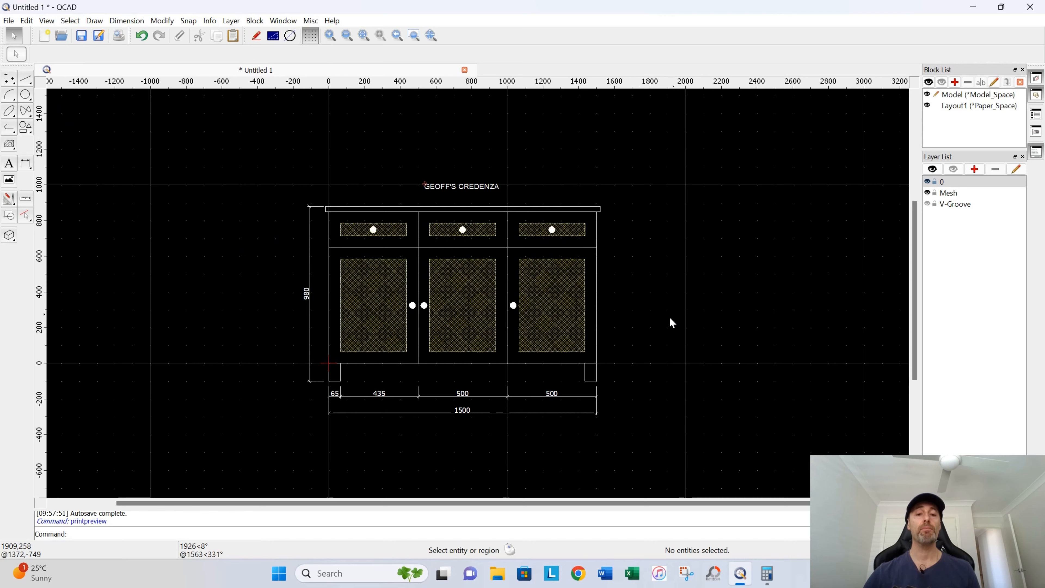
scroll(683, 298, up, 4)
scroll(658, 298, down, 3)
middle_drag(634, 302, 720, 292)
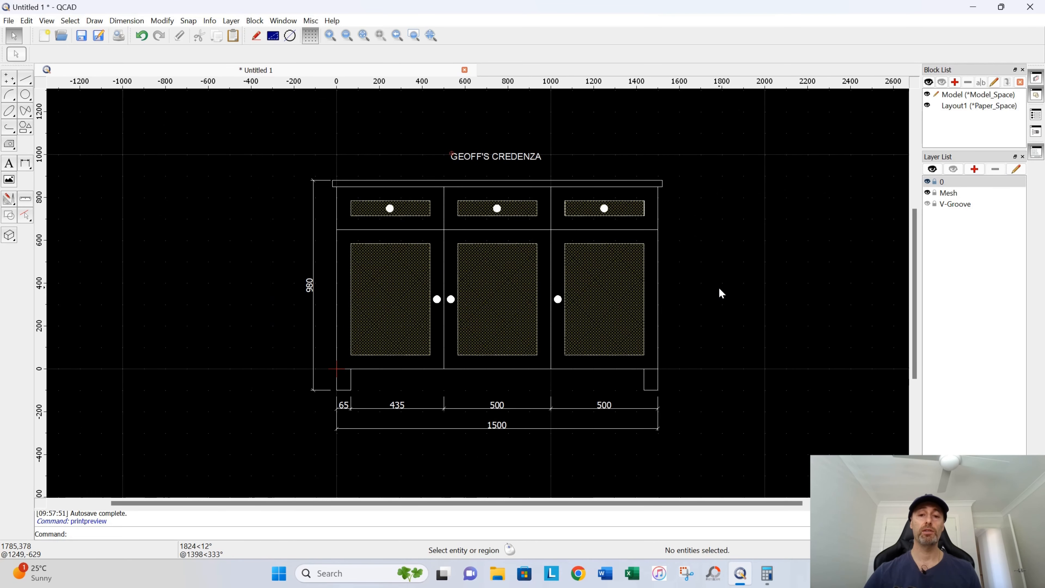
scroll(719, 289, up, 1)
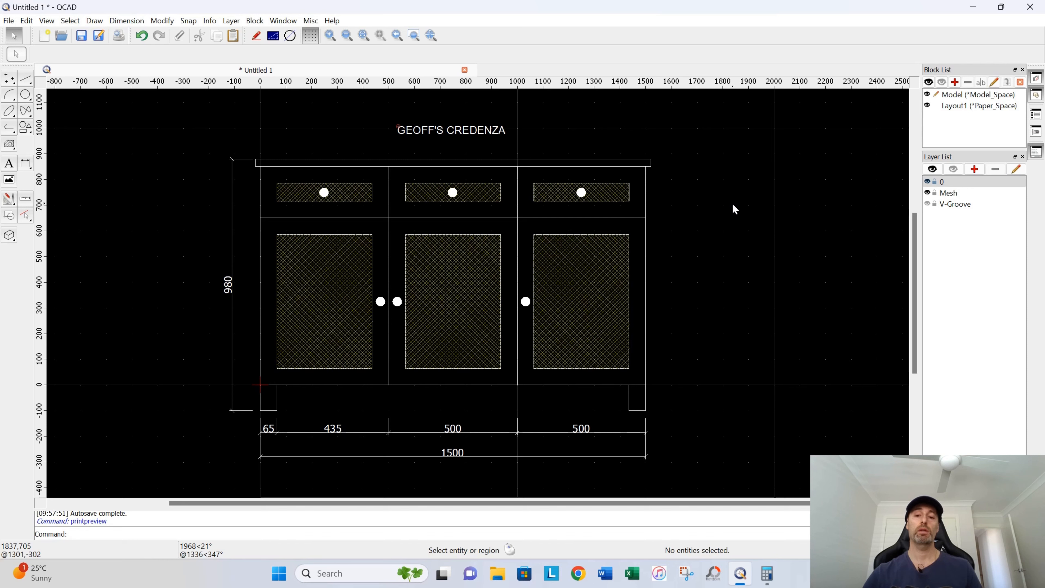
scroll(735, 210, down, 2)
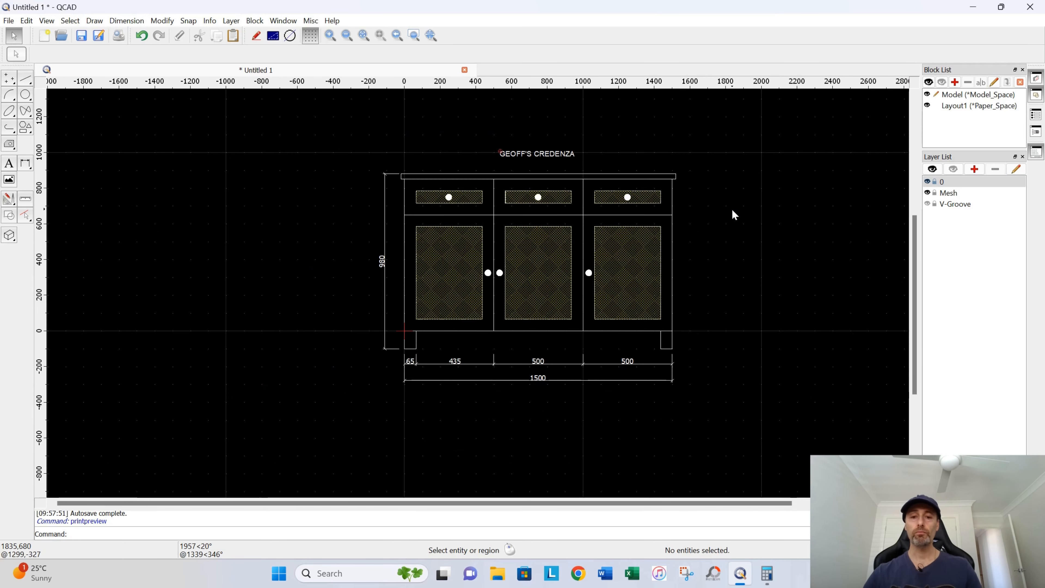
middle_drag(741, 211, 679, 230)
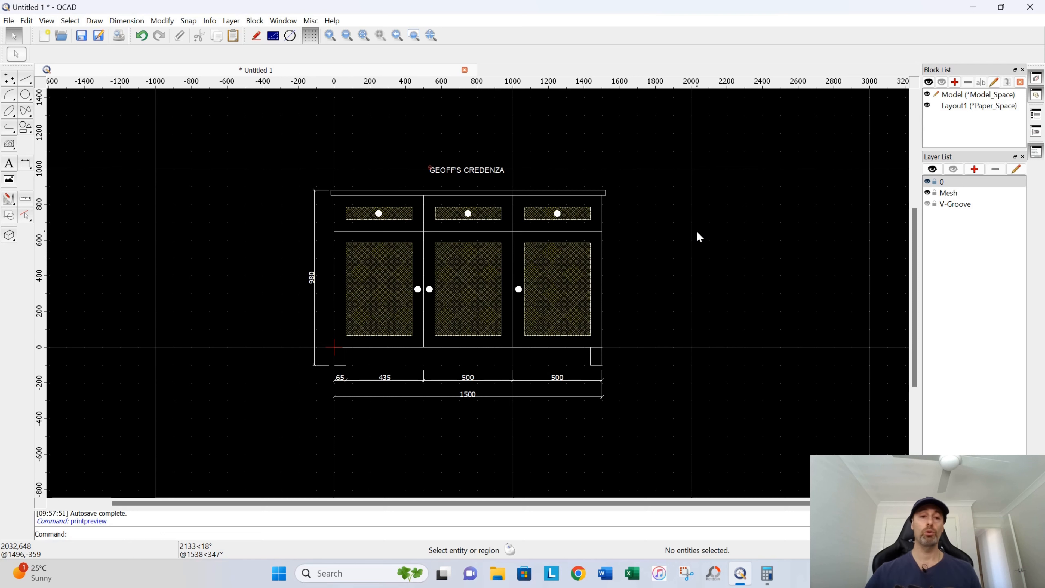
- Check the cabinet's page layout once more in the print preview and return to the drawing
click(9, 21)
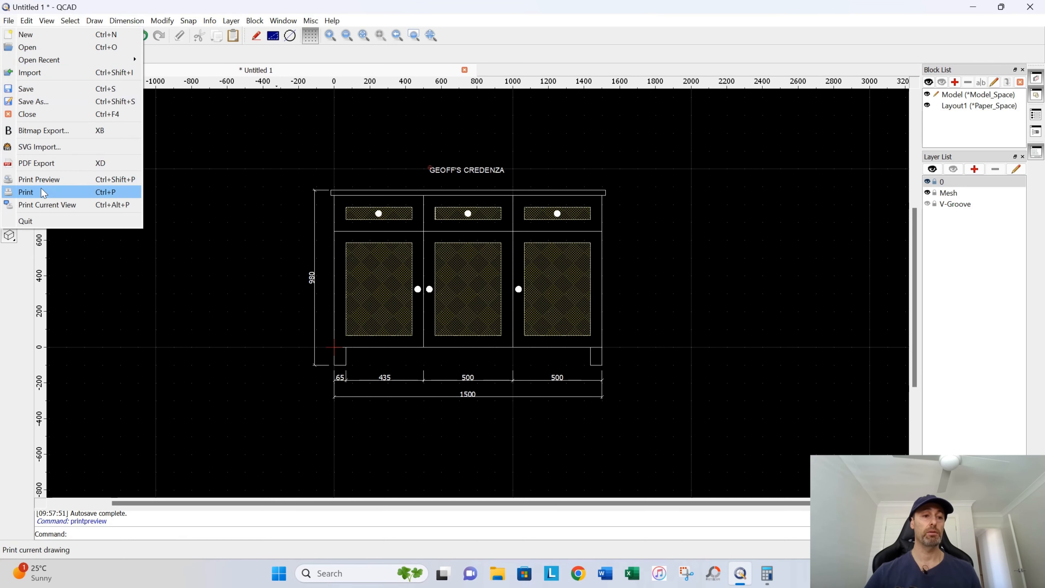
click(39, 179)
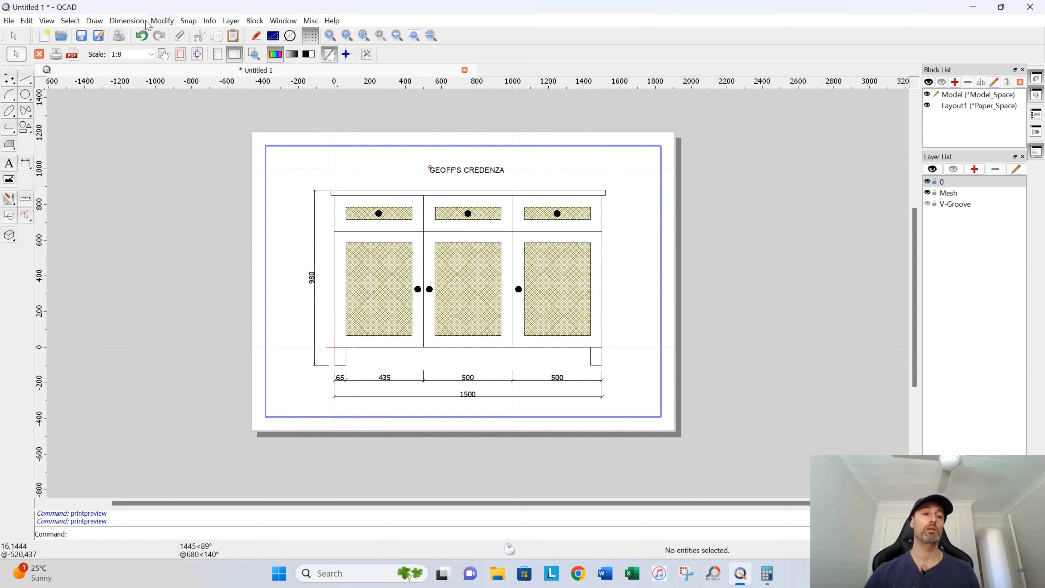
click(39, 54)
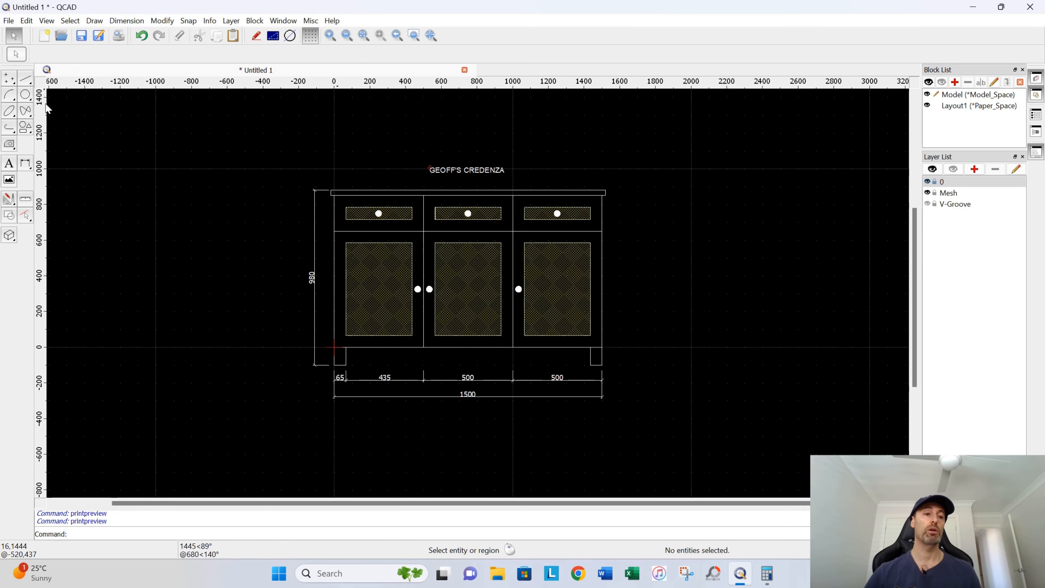